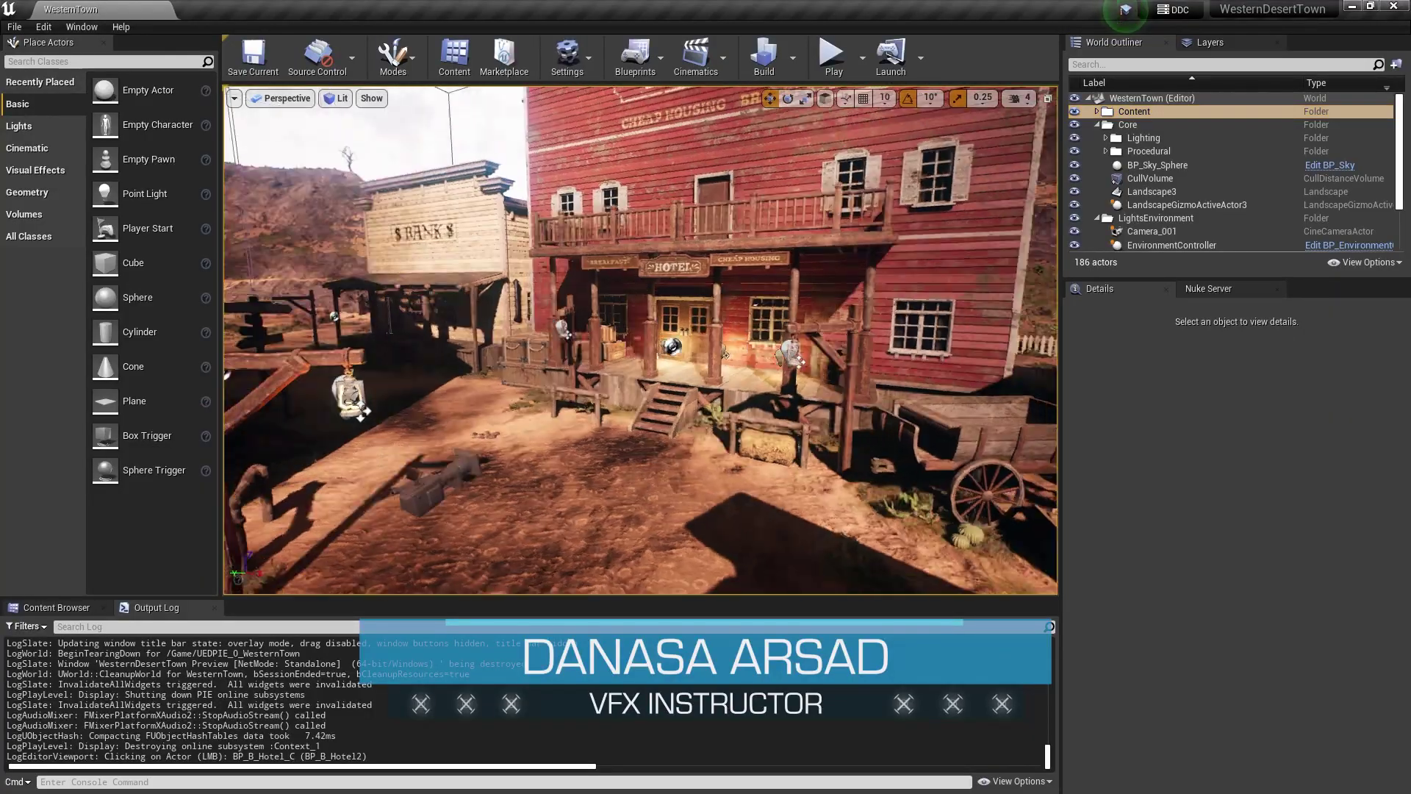
- Set the UnrealReader node's map to /Game/WesternTown and its sequence to /Game/WesternSequence
{"action": "mouse_move", "coordinate": [652, 454]}
{"action": "right_mouse_down"}
{"action": "mouse_move", "coordinate": [808, 449]}
{"action": "mouse_move", "coordinate": [652, 453]}
{"action": "mouse_move", "coordinate": [634, 468]}
{"action": "right_mouse_up"}
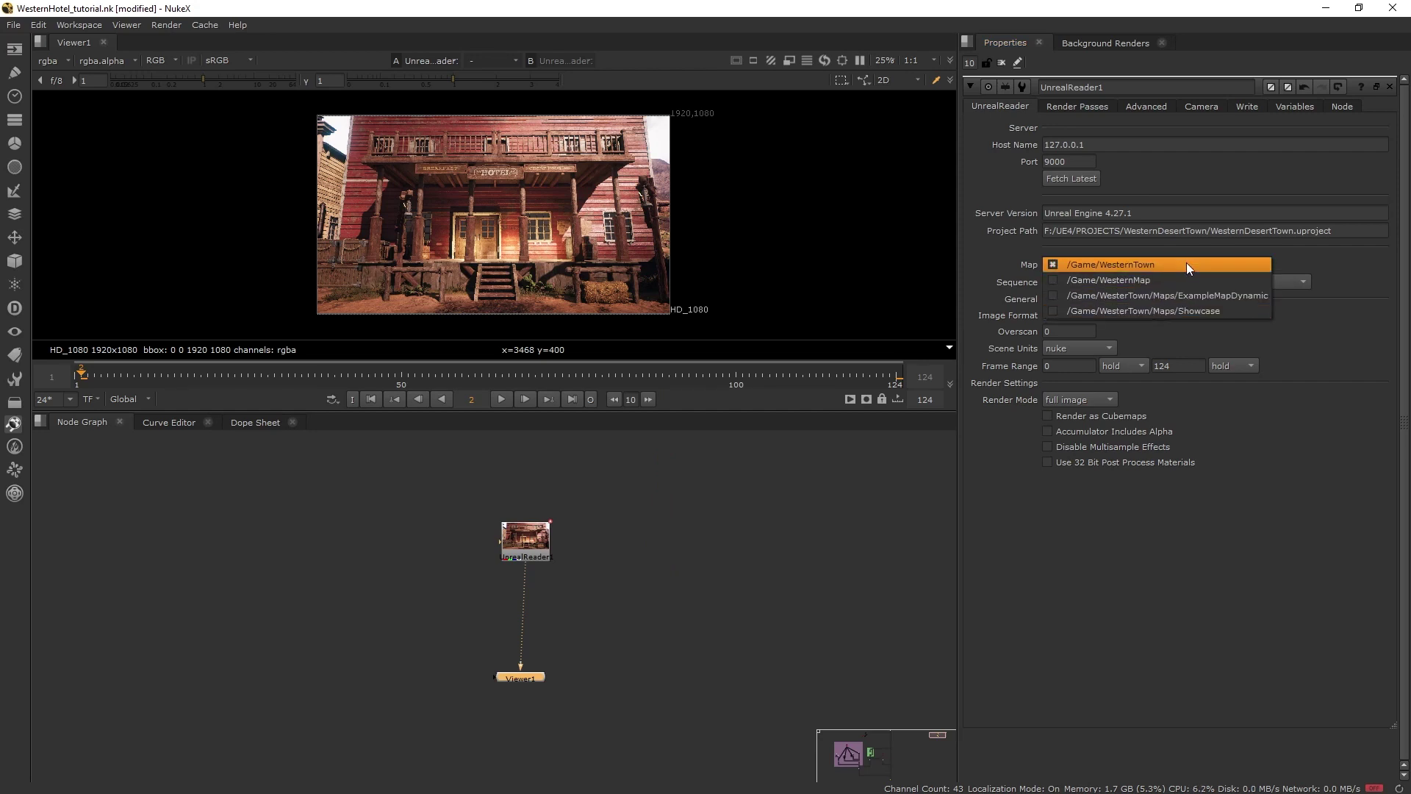
{"action": "left_click", "coordinate": [1186, 263]}
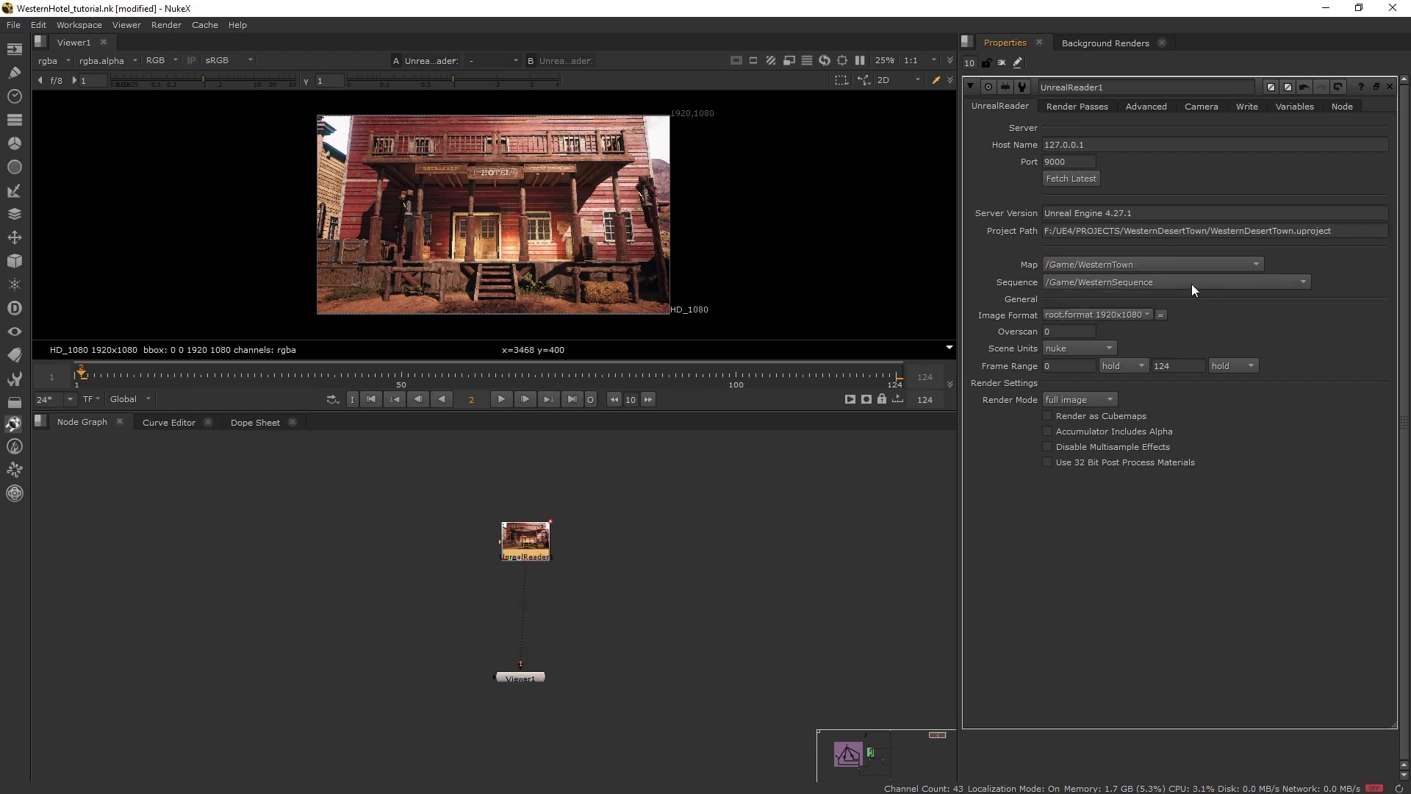
{"action": "left_click", "coordinate": [1192, 283]}
{"action": "left_click", "coordinate": [1187, 285]}
- Create a linked camera from the UnrealReader's camera data, open its properties, and view the projected hotel scene in 3D
{"action": "left_click", "coordinate": [1083, 229]}
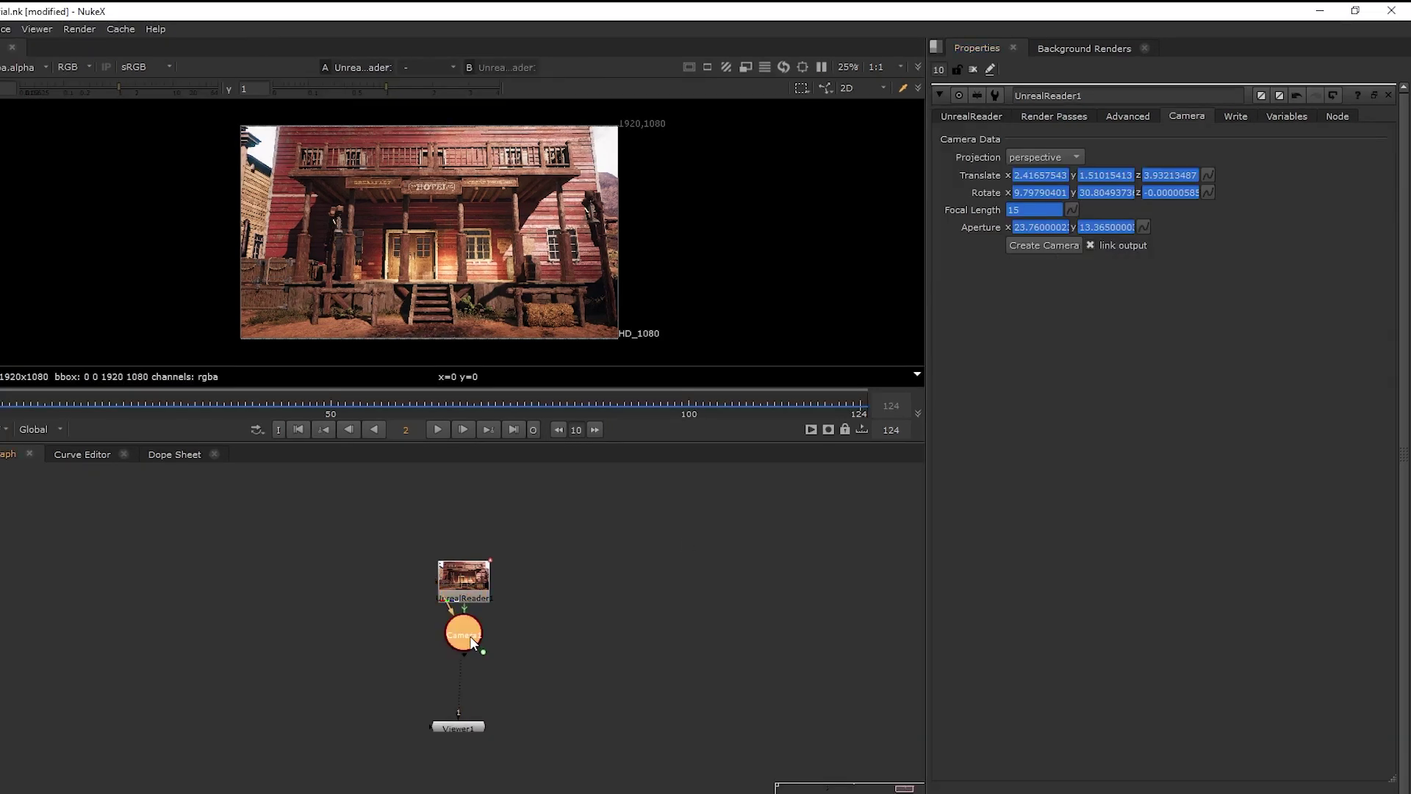
{"action": "double_click", "coordinate": [610, 579]}
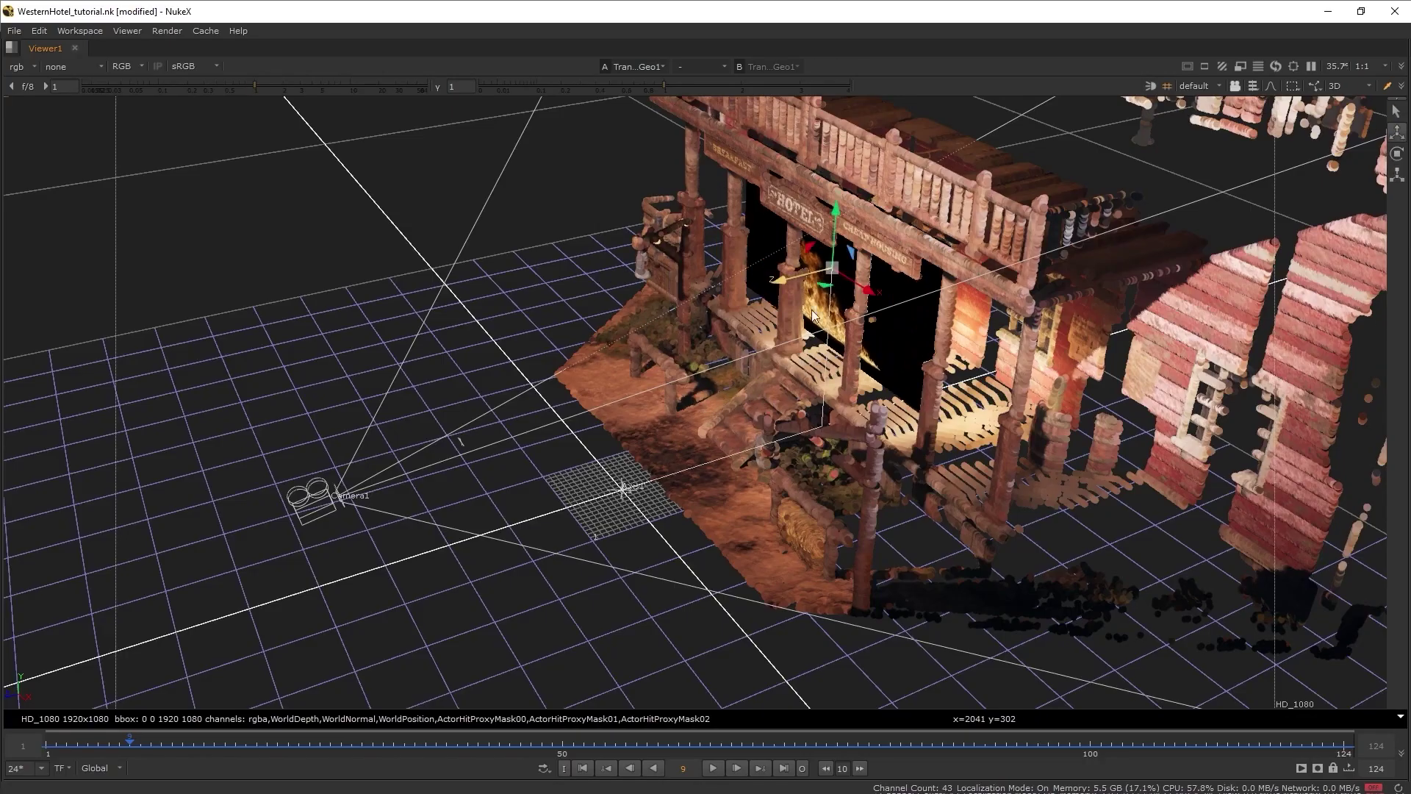
{"action": "left_click_drag", "start_coordinate": [812, 316], "coordinate": [732, 428], "text": "ctrl"}
{"action": "scroll", "coordinate": [741, 225], "scroll_direction": "up", "scroll_amount": 3}
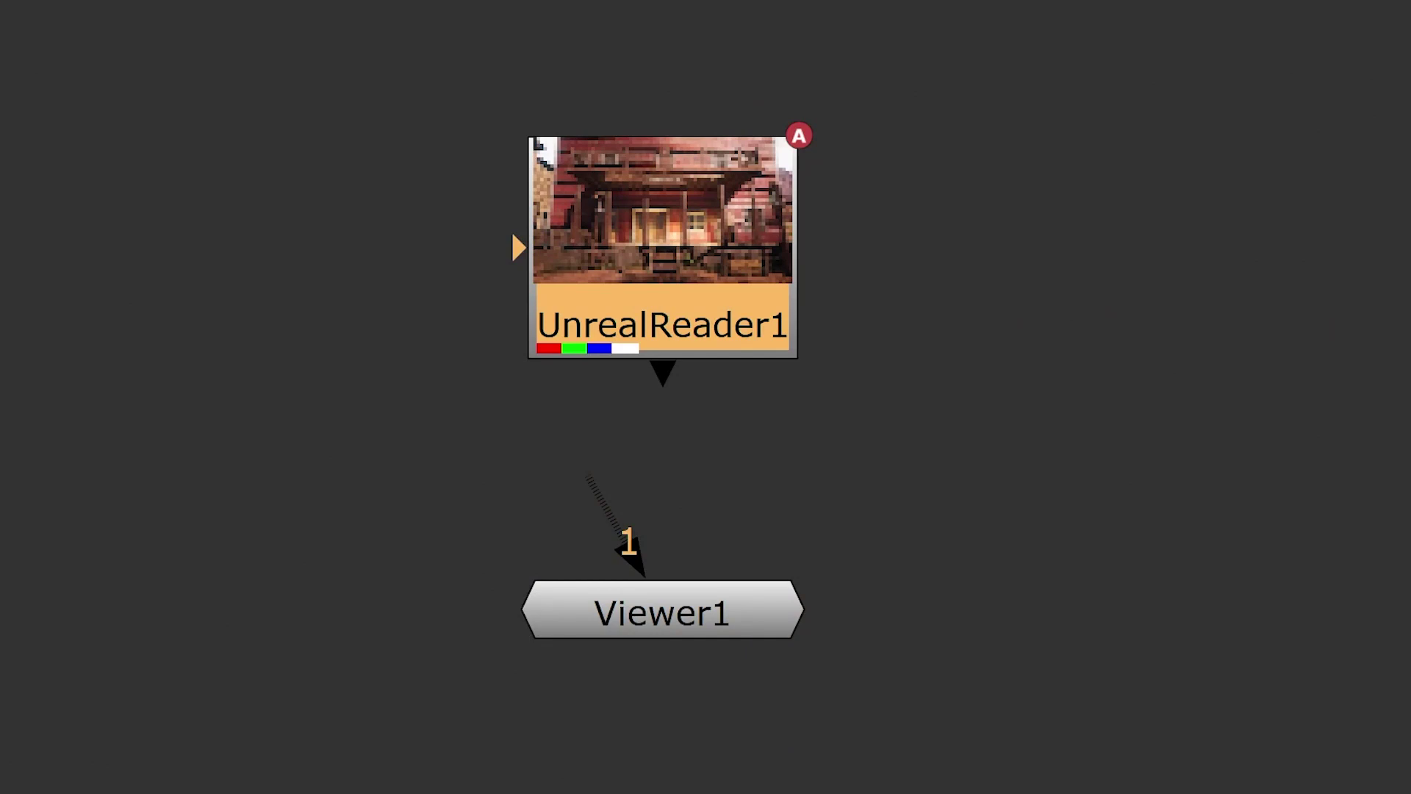
{"action": "key", "text": "1"}
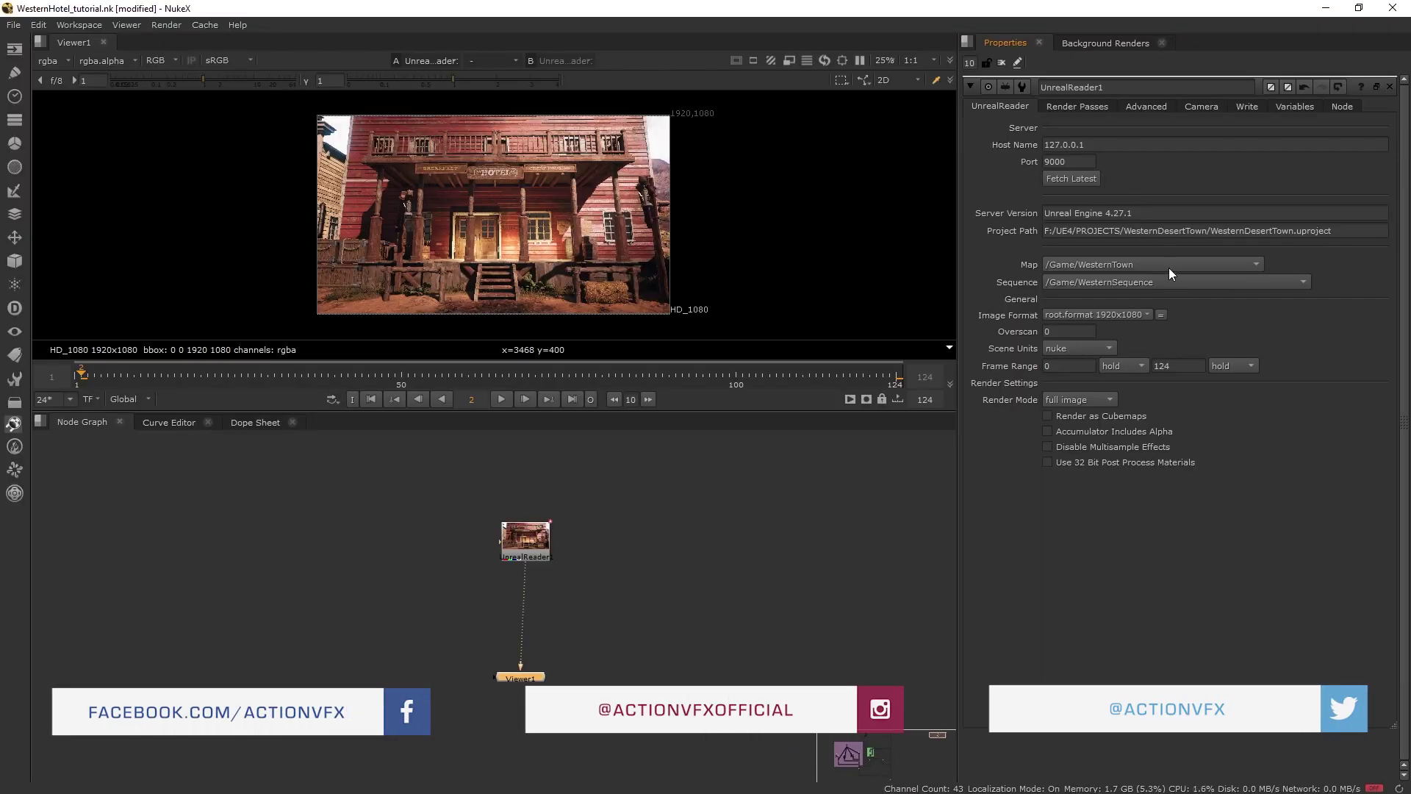
- Choose /Game/WesternTown as the map and /Game/WesternSequence as the sequence to read from Unreal
{"action": "left_click", "coordinate": [1169, 264]}
{"action": "left_click", "coordinate": [1182, 265]}
{"action": "left_click", "coordinate": [1190, 283]}
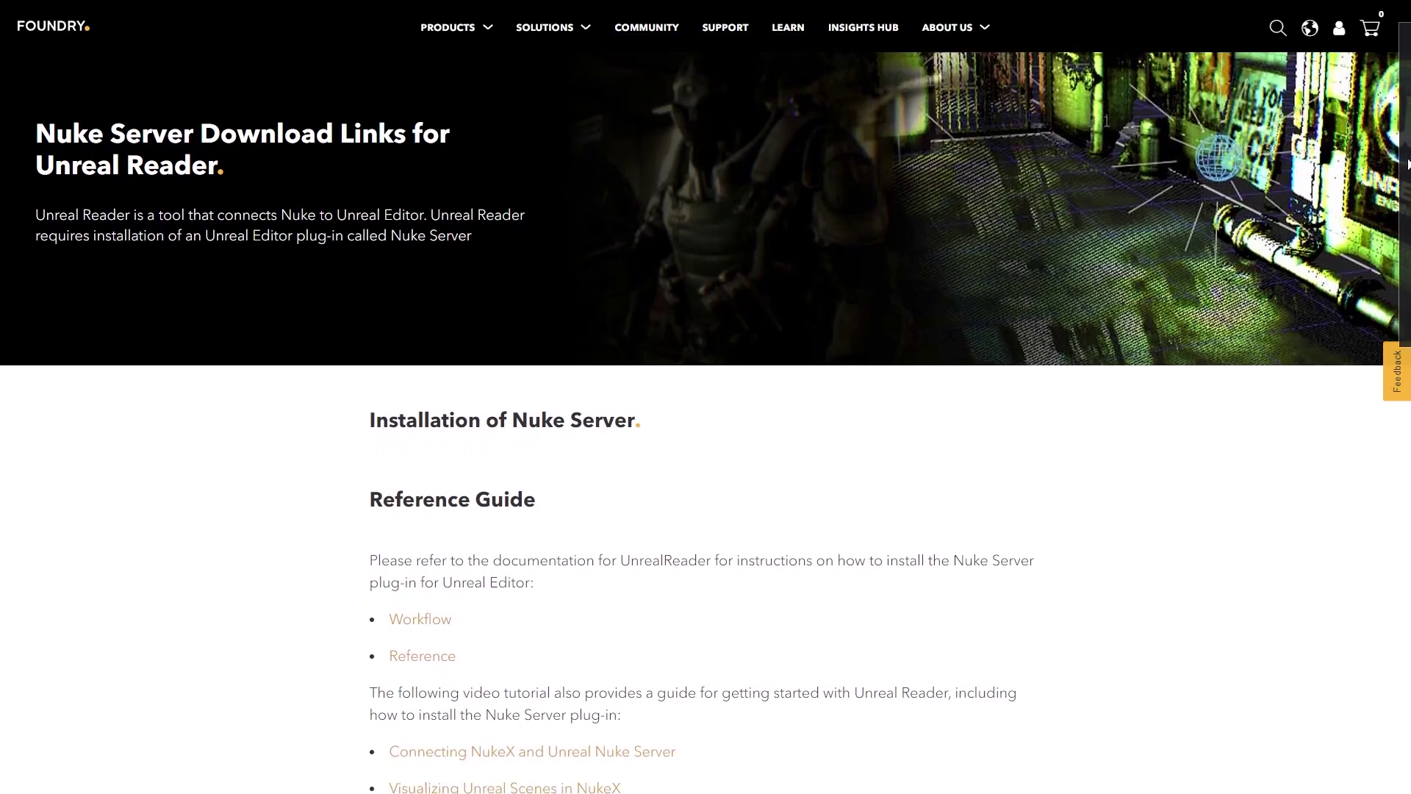
- Review the Nuke Server installation notes and Nuke 13.1 downloads, and select the Foundry folder inside NukeServerDownload
{"action": "scroll", "coordinate": [1408, 163], "scroll_direction": "down", "scroll_amount": 3}
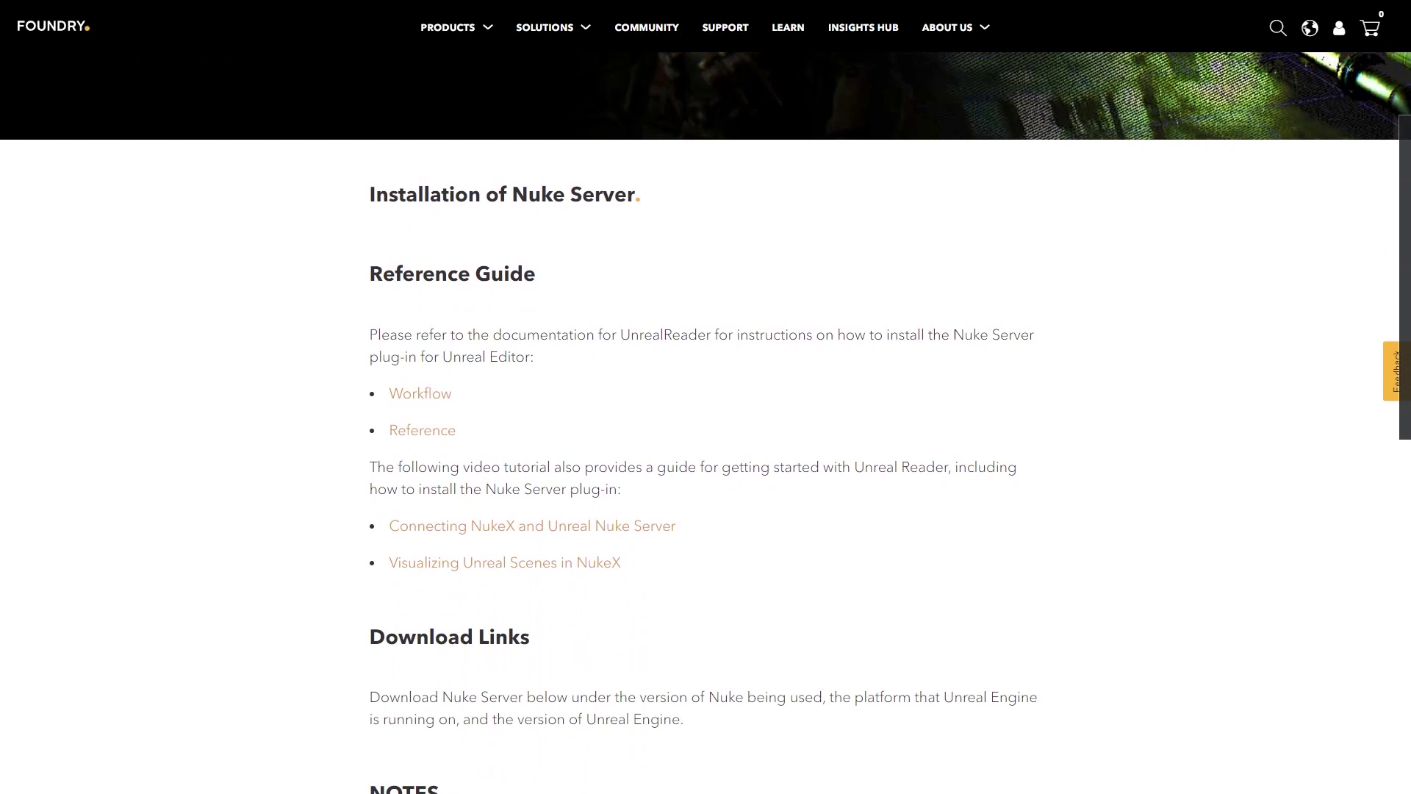
{"action": "scroll", "coordinate": [706, 419], "scroll_direction": "down", "scroll_amount": 4}
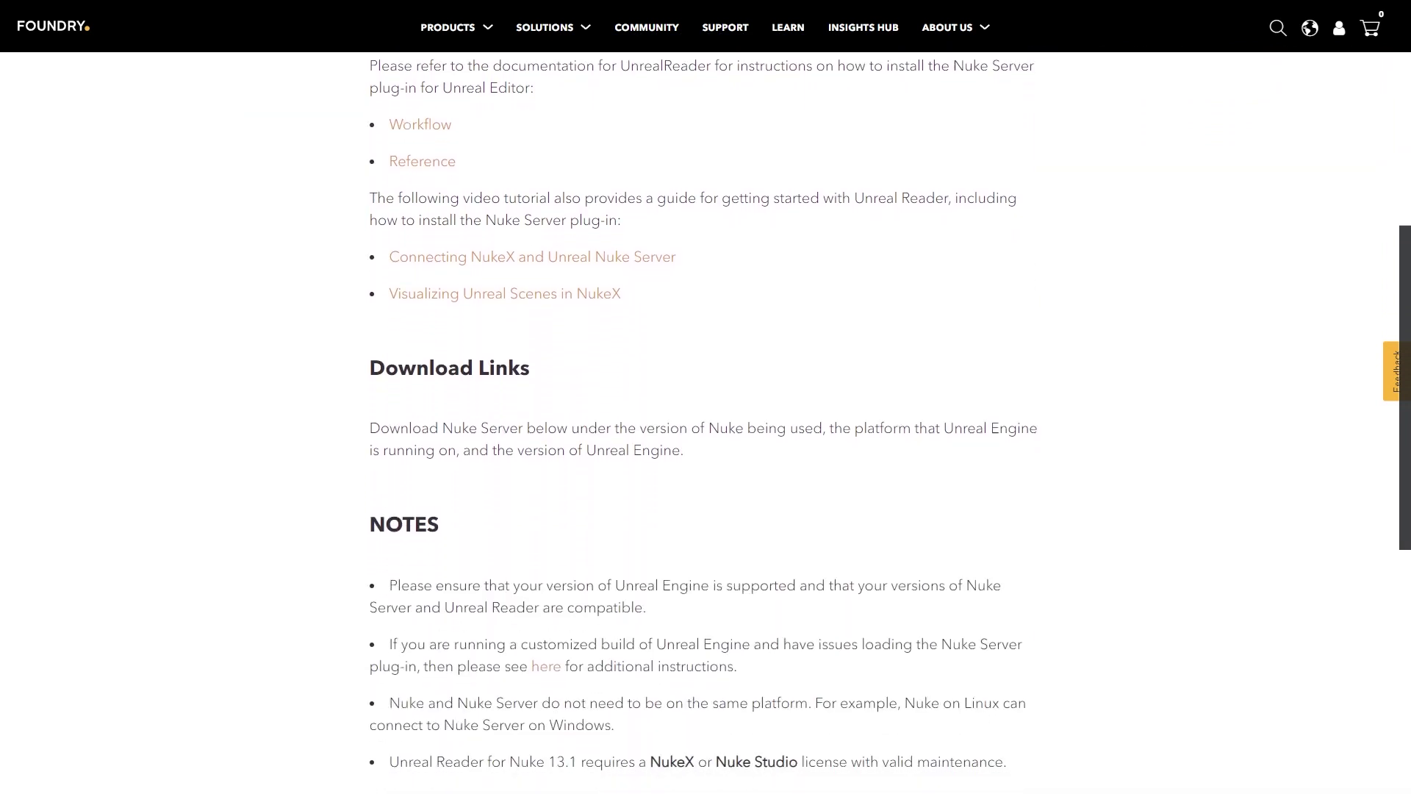
{"action": "scroll", "coordinate": [706, 419], "scroll_direction": "down", "scroll_amount": 3}
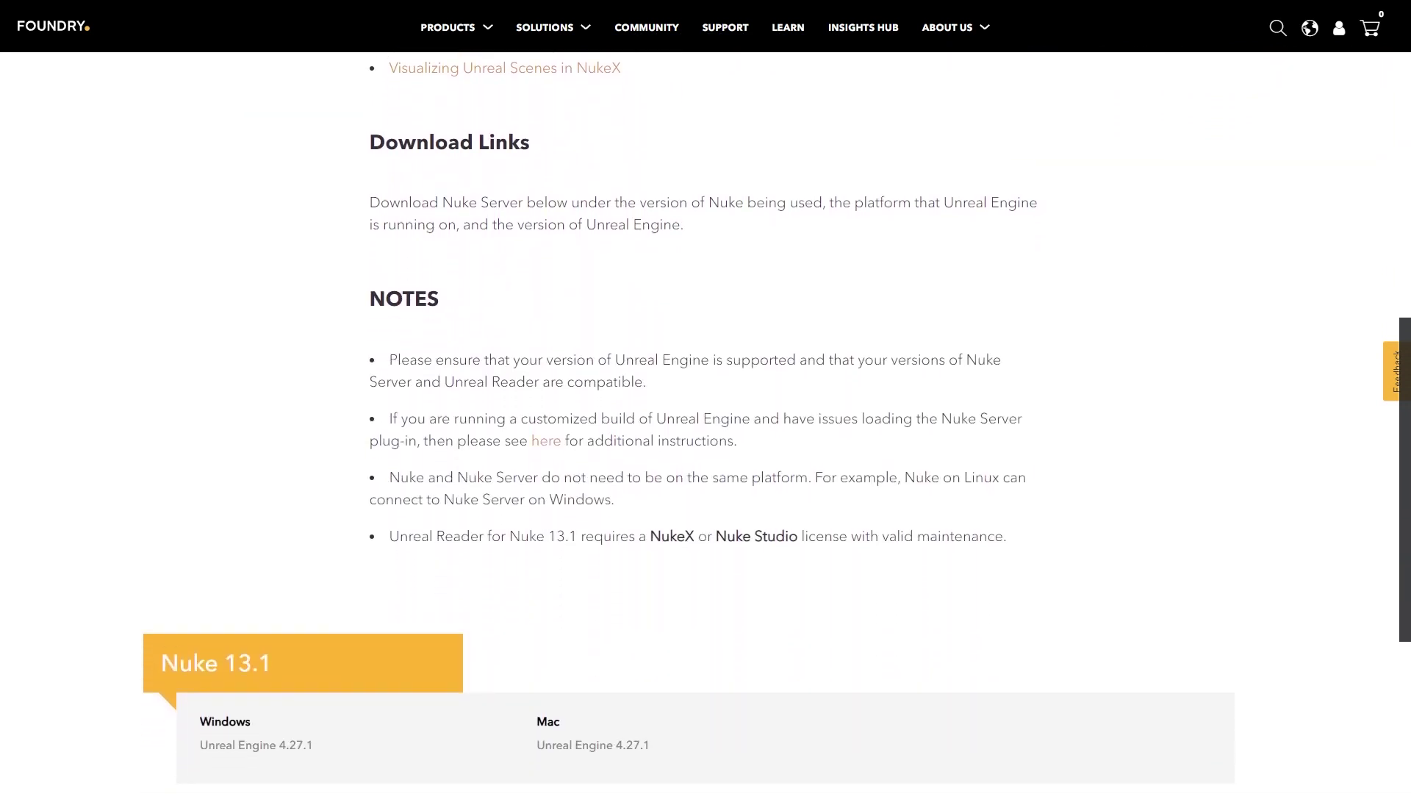
{"action": "scroll", "coordinate": [706, 419], "scroll_direction": "down", "scroll_amount": 2}
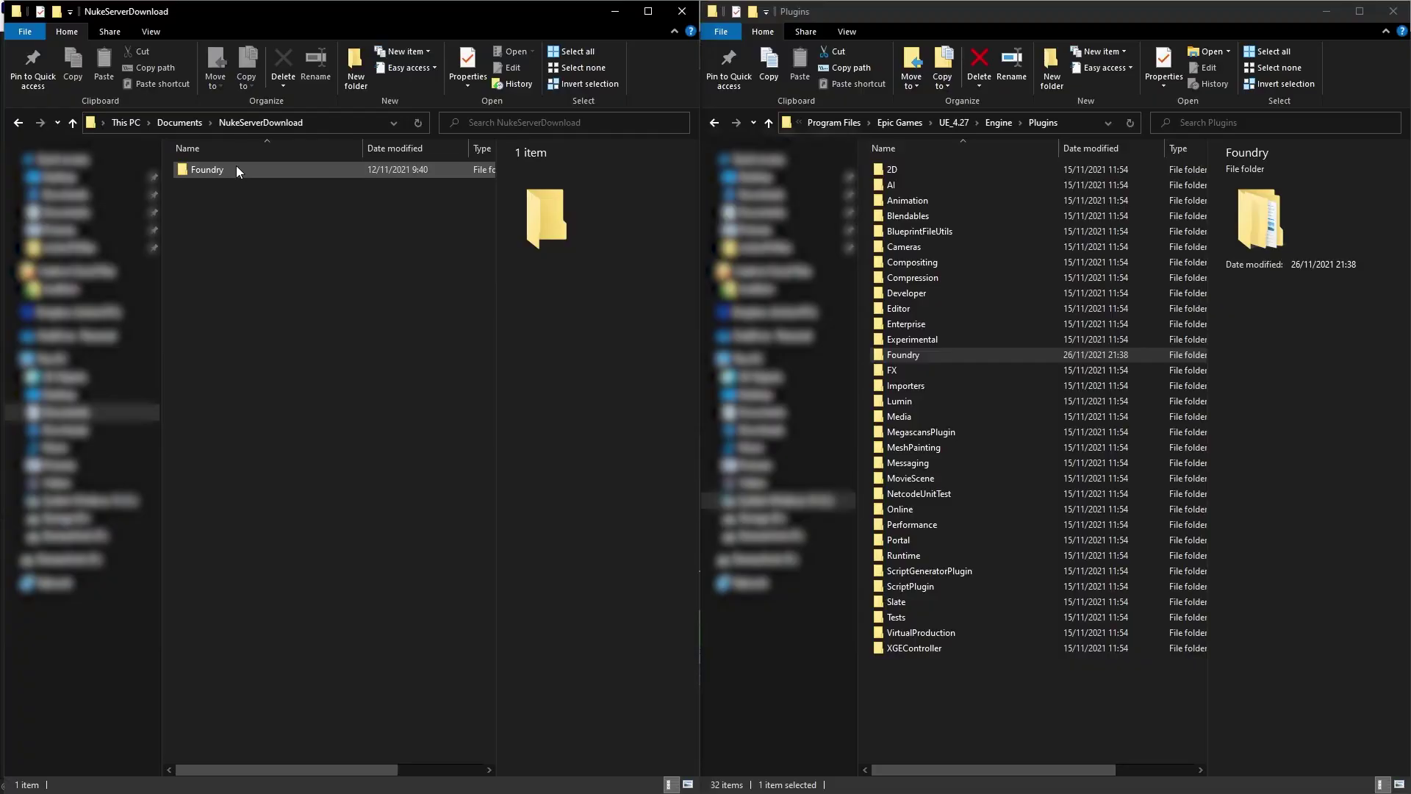
{"action": "left_click", "coordinate": [236, 168]}
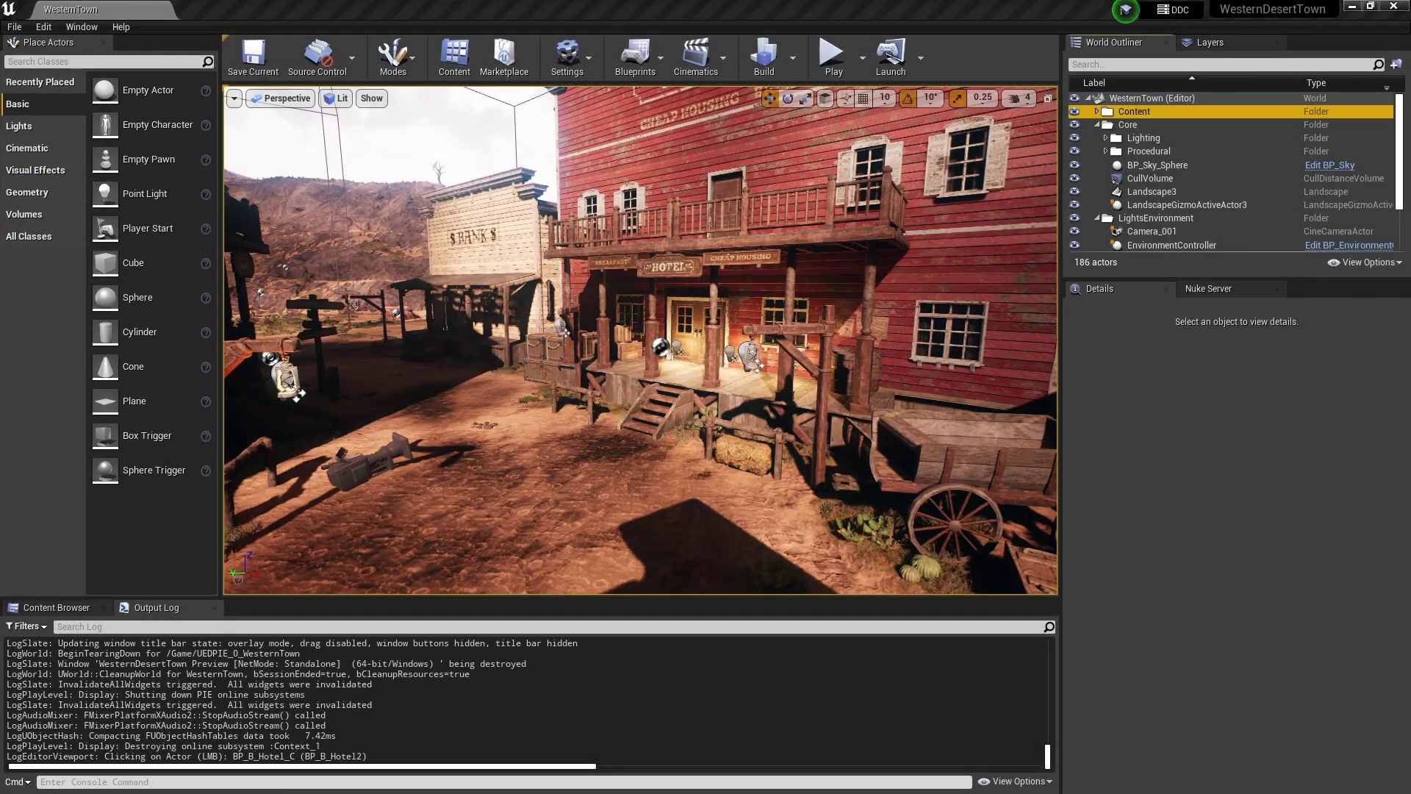
- In Unreal Editor, try raising PointLight3 beside the hotel door and PointLight4 near the porch window, undoing each move
{"action": "left_click_drag", "start_coordinate": [641, 340], "coordinate": [646, 383], "text": "alt"}
{"action": "right_click_drag", "start_coordinate": [599, 337], "coordinate": [652, 455]}
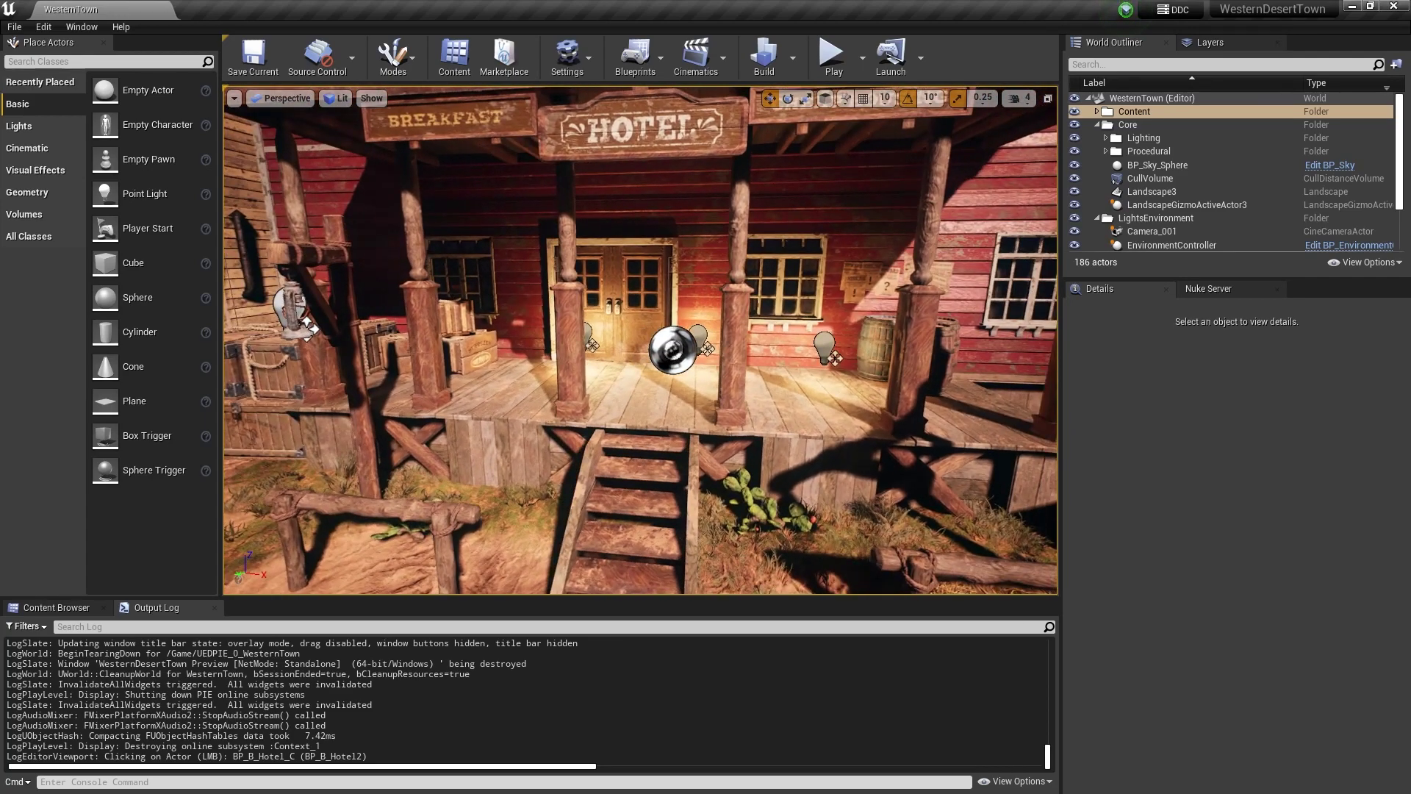
{"action": "left_click_drag", "start_coordinate": [796, 413], "coordinate": [713, 437], "text": "alt"}
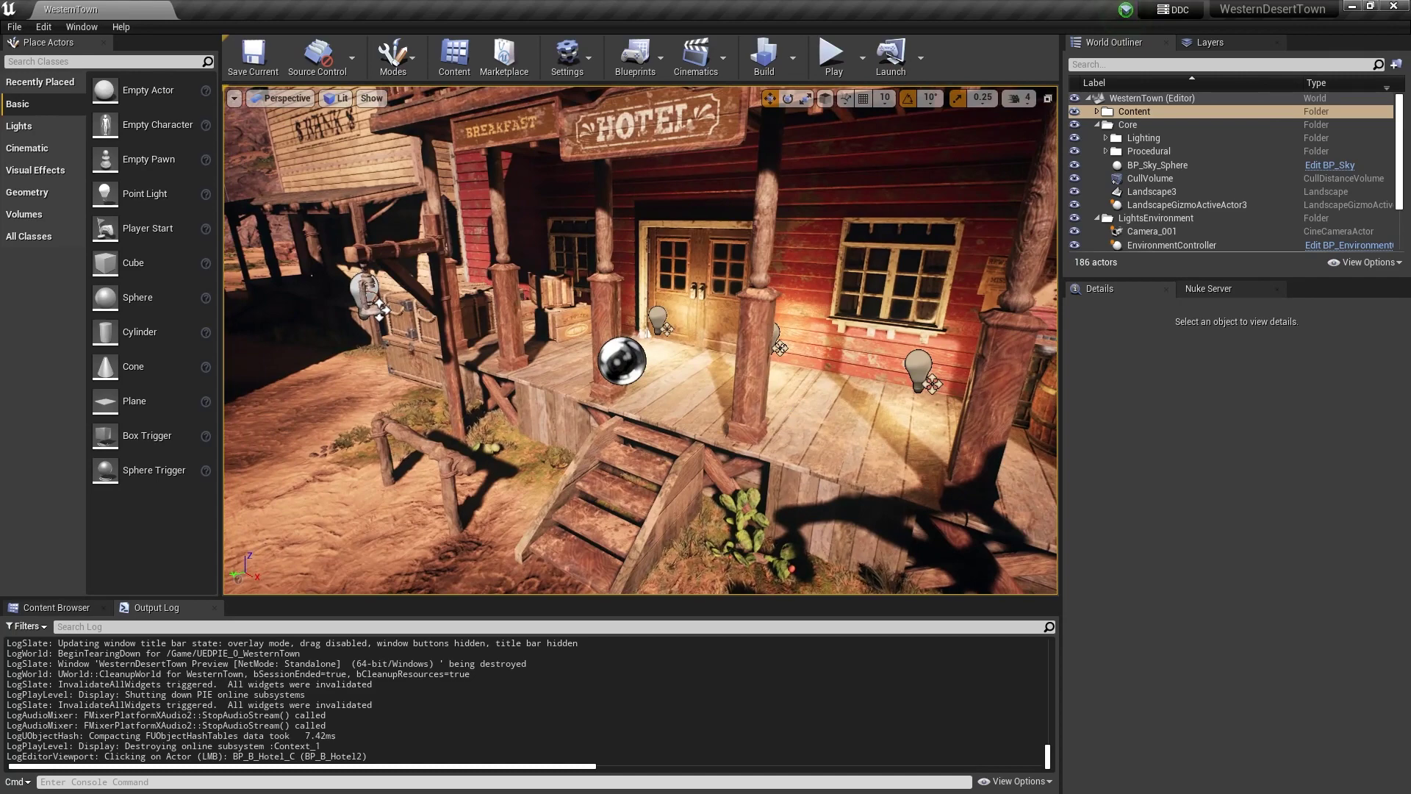
{"action": "middle_click_drag", "start_coordinate": [585, 321], "coordinate": [655, 327]}
{"action": "left_click", "coordinate": [588, 315]}
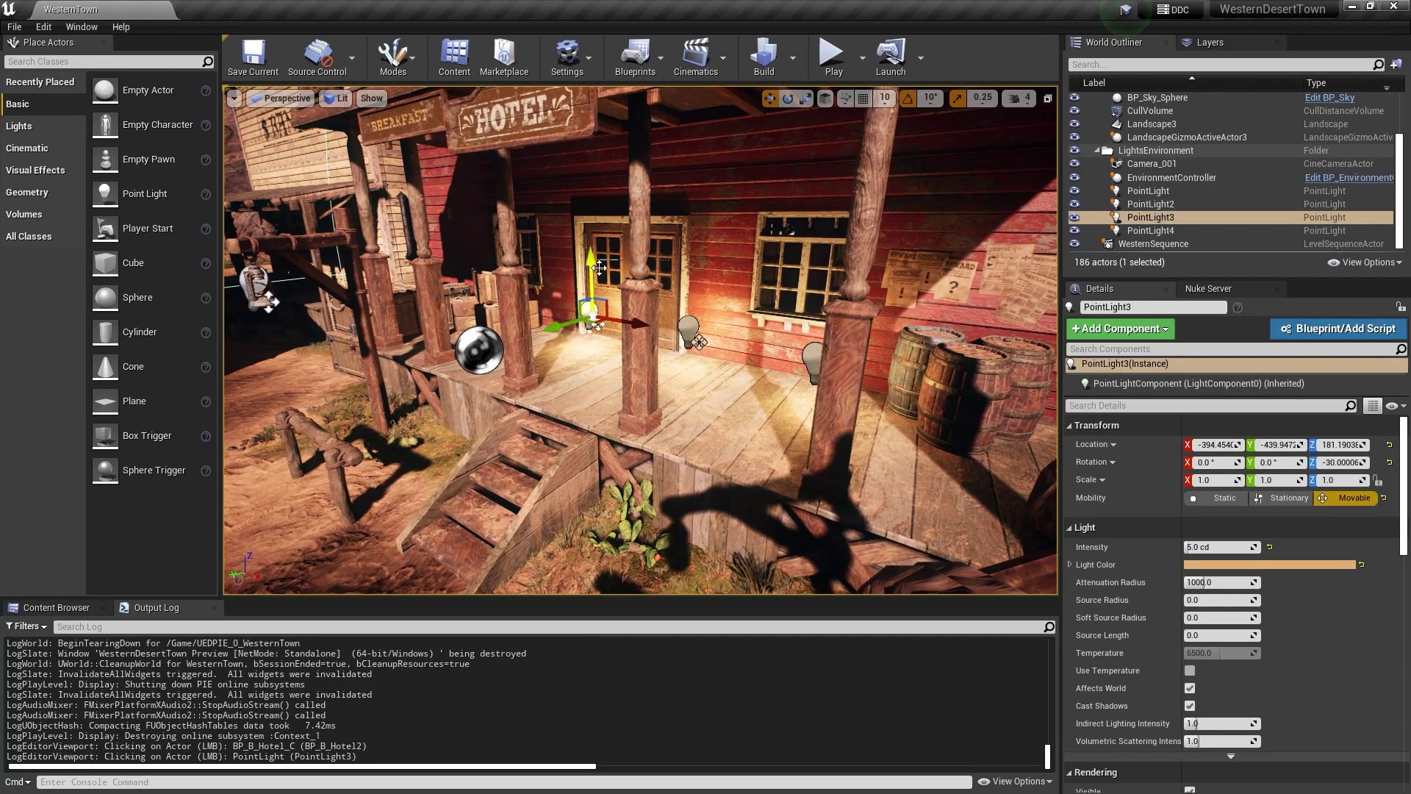
{"action": "left_click_drag", "start_coordinate": [599, 268], "coordinate": [623, 203]}
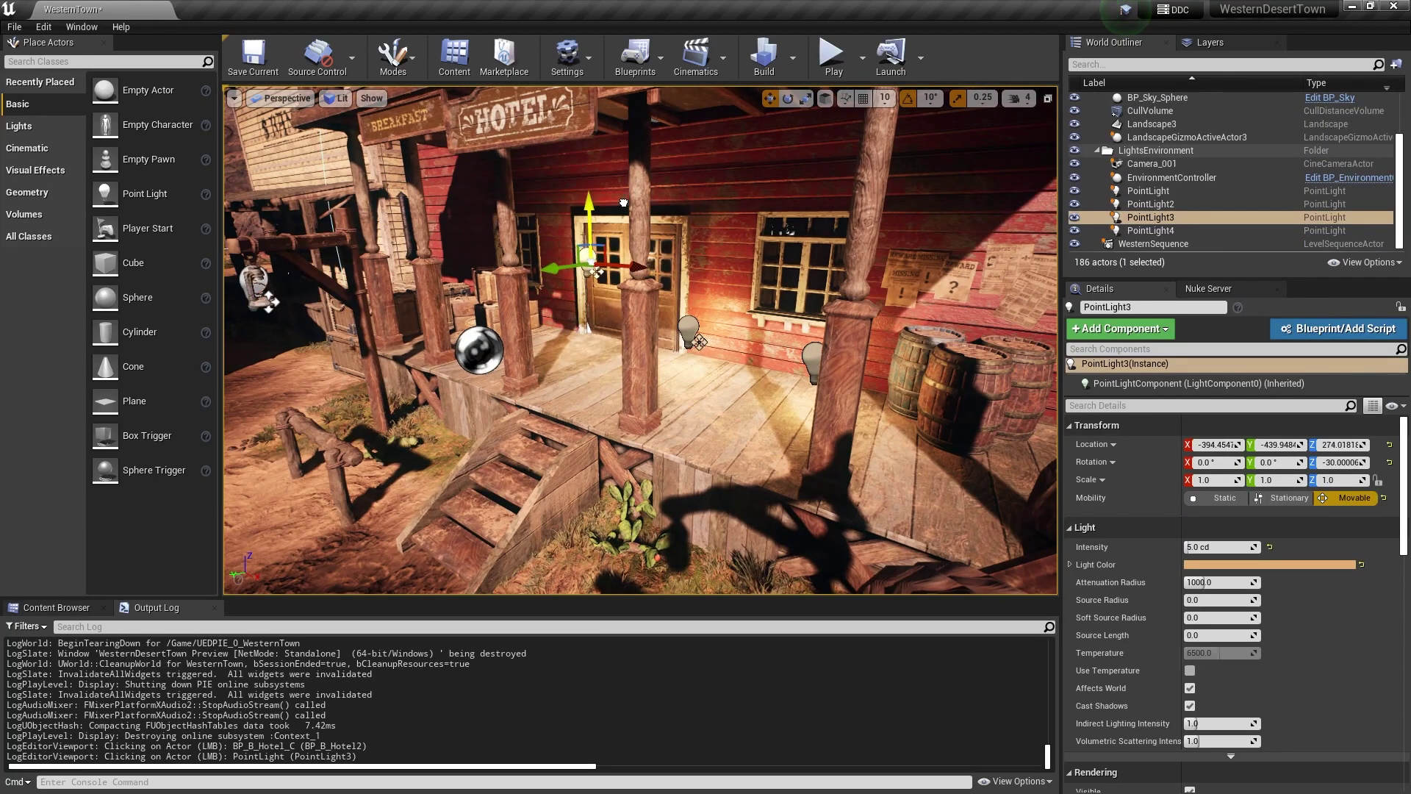
{"action": "key", "text": "ctrl+z"}
{"action": "left_click", "coordinate": [812, 358]}
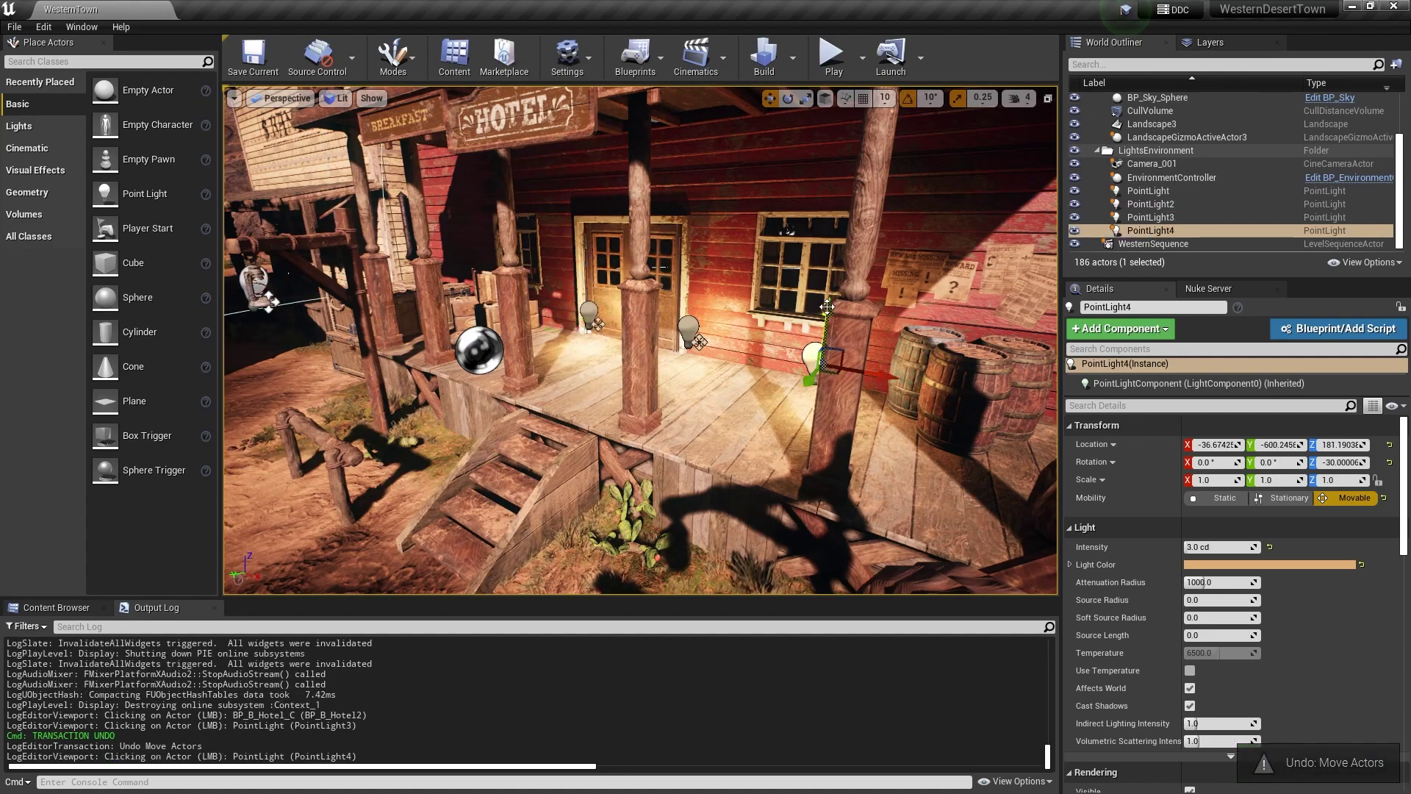
{"action": "left_click_drag", "start_coordinate": [827, 307], "coordinate": [833, 236]}
{"action": "key", "text": "ctrl+z"}
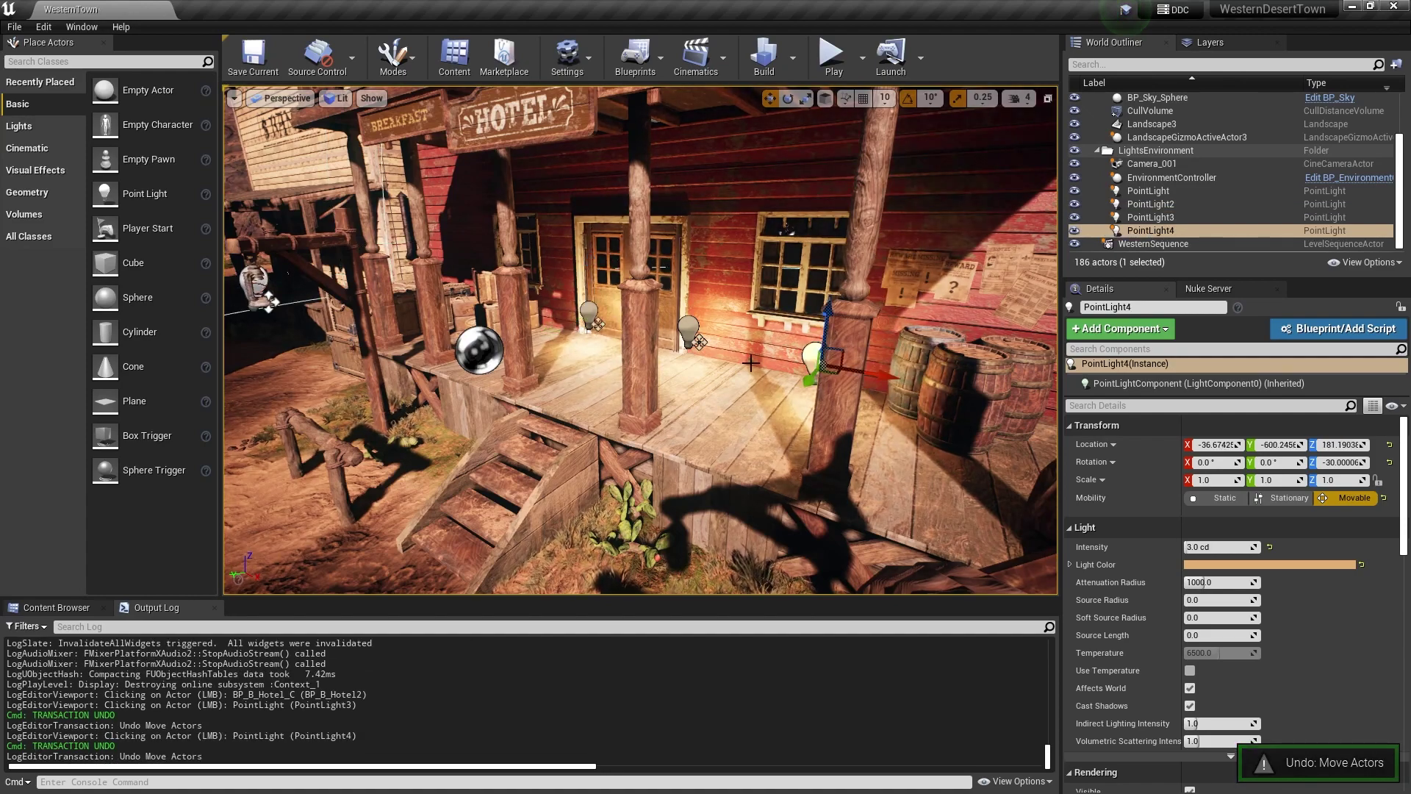
- Enable the Nuke Server plugin among the installed Foundry plugins and close the Plugins window
{"action": "left_click_drag", "start_coordinate": [751, 363], "coordinate": [713, 519]}
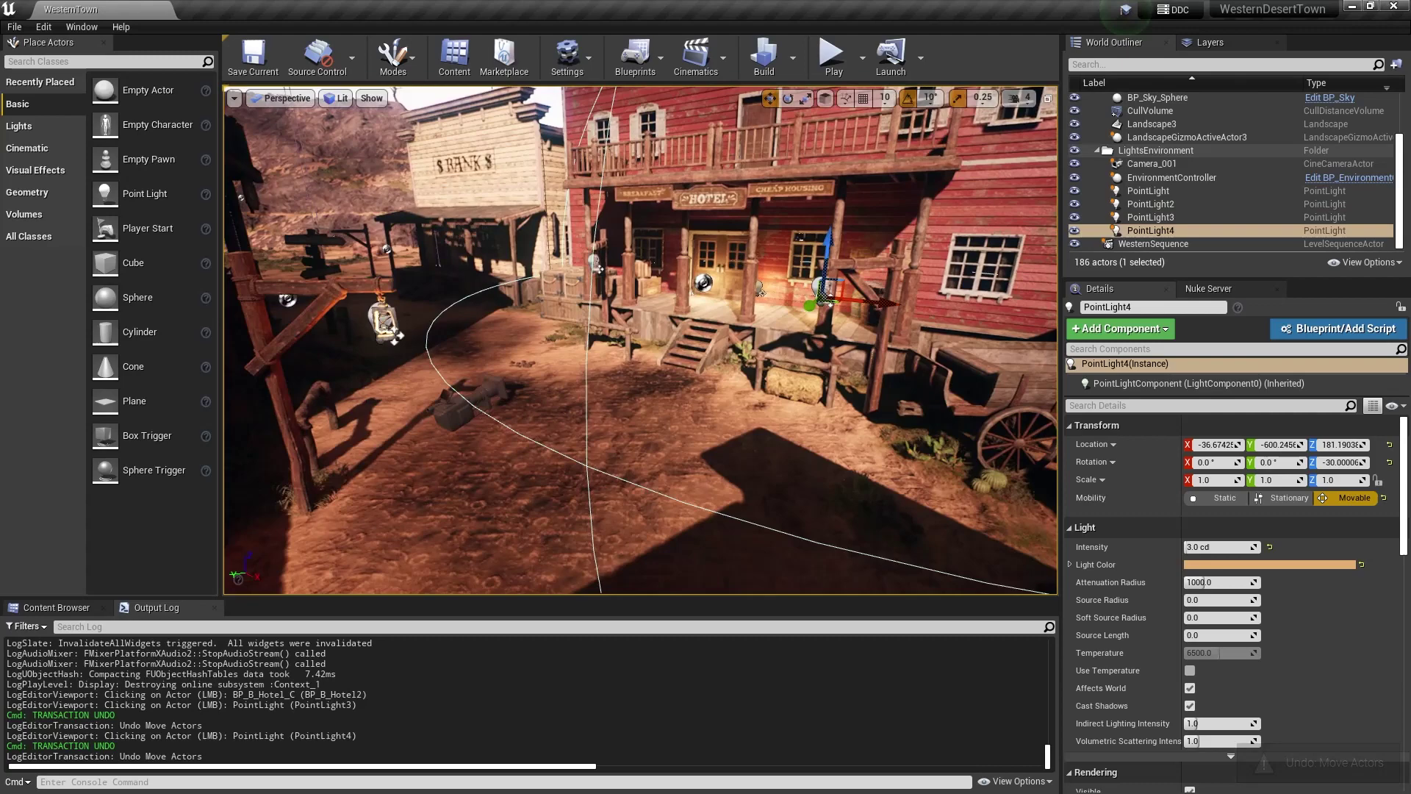
{"action": "middle_click_drag", "start_coordinate": [714, 518], "coordinate": [993, 409]}
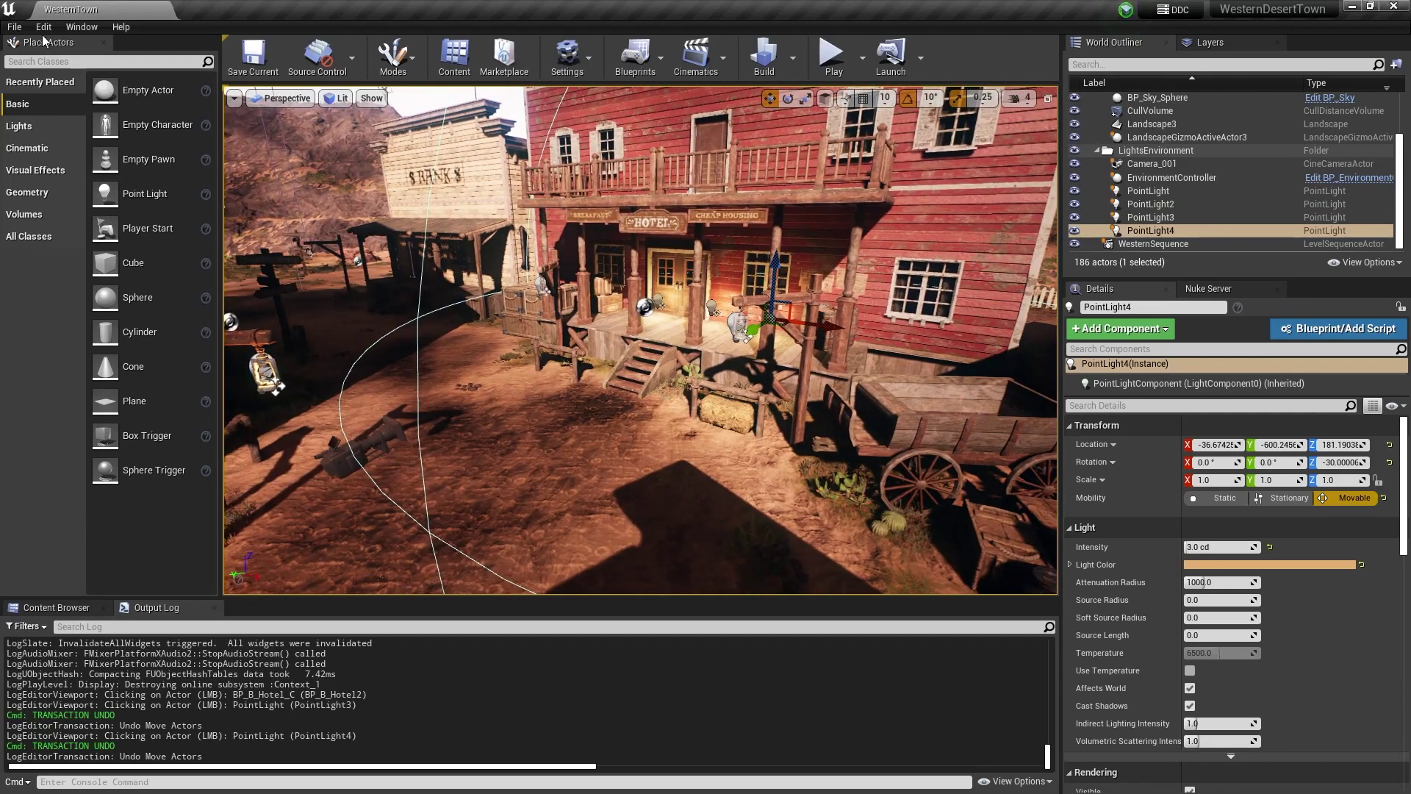
{"action": "left_click", "coordinate": [44, 27]}
{"action": "left_click", "coordinate": [102, 246]}
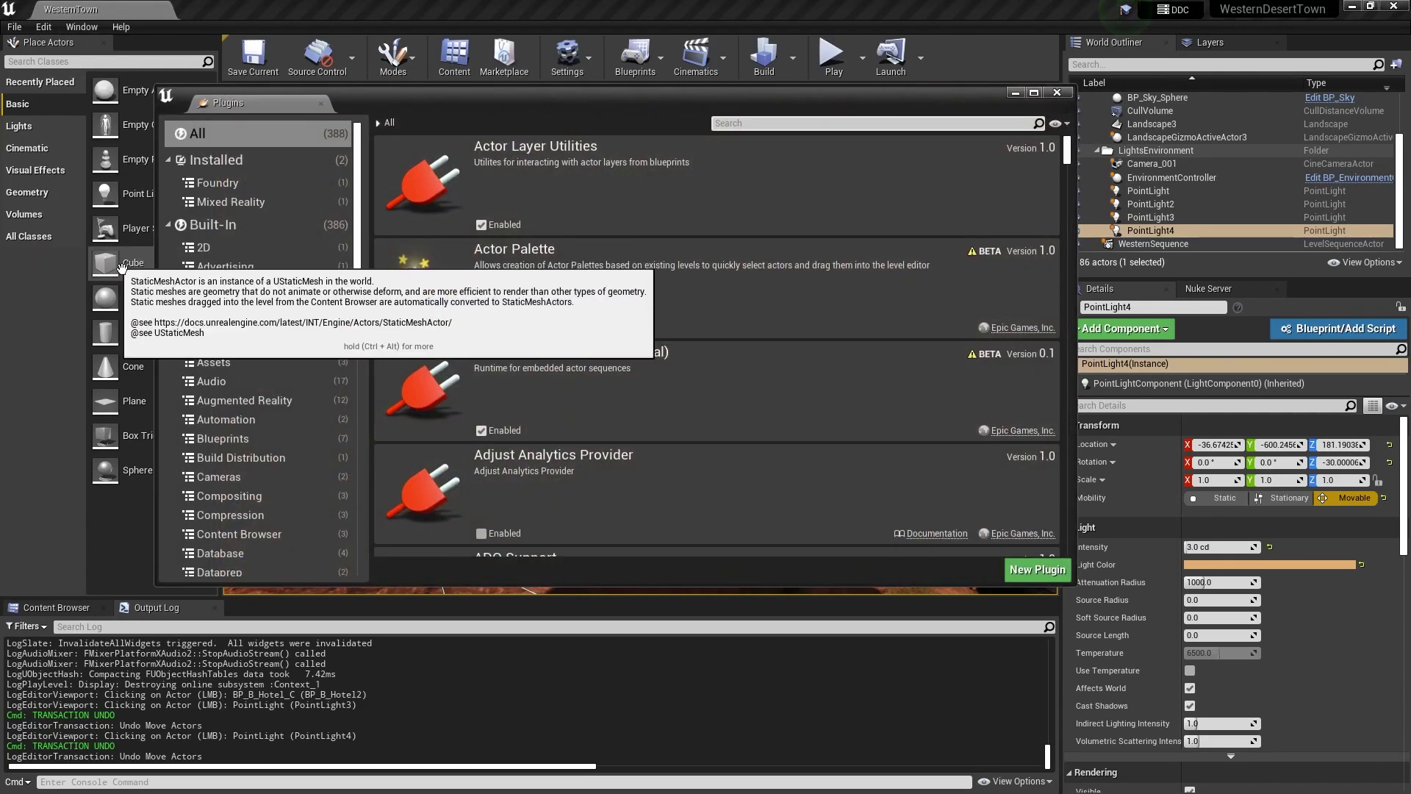
{"action": "left_click", "coordinate": [235, 183]}
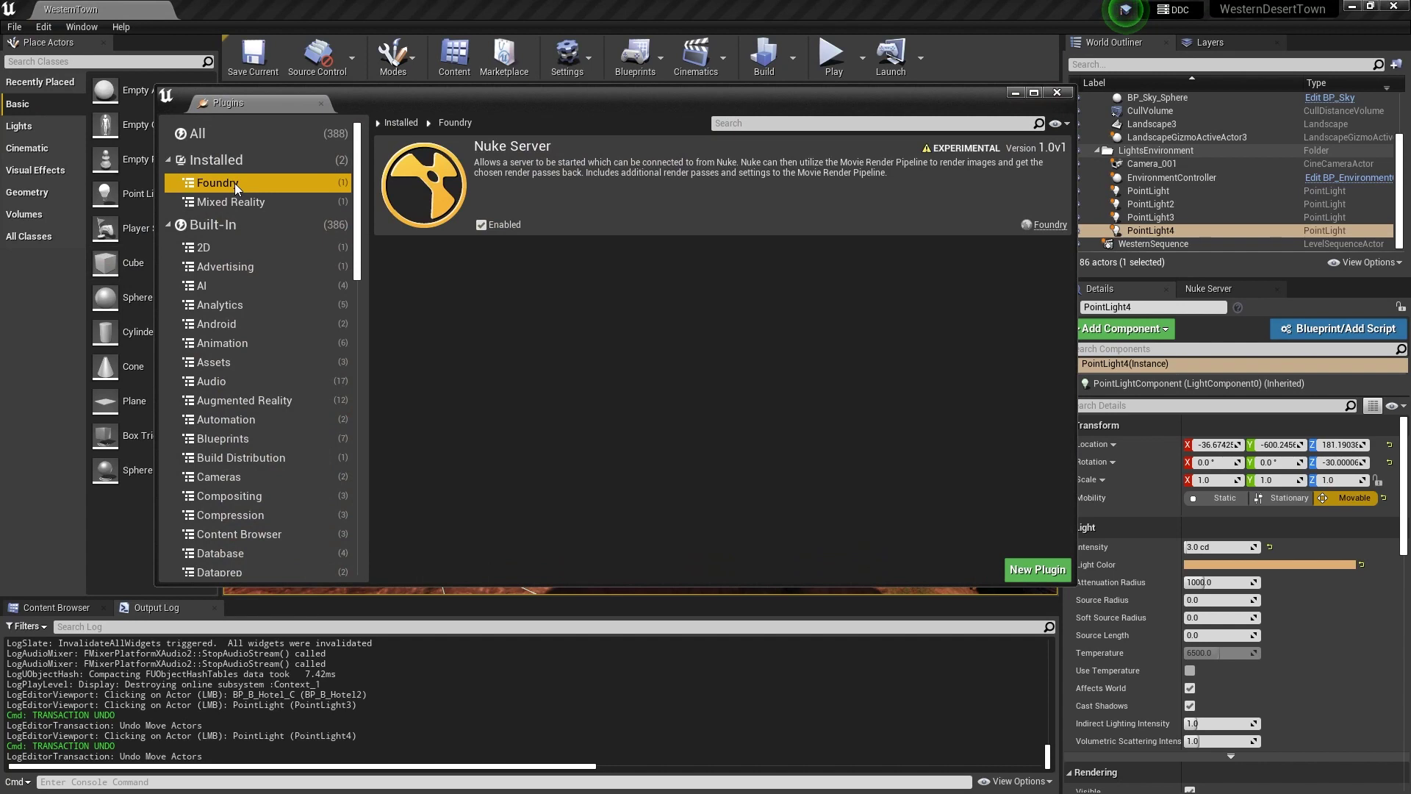
{"action": "left_click", "coordinate": [481, 225]}
{"action": "left_click", "coordinate": [482, 225]}
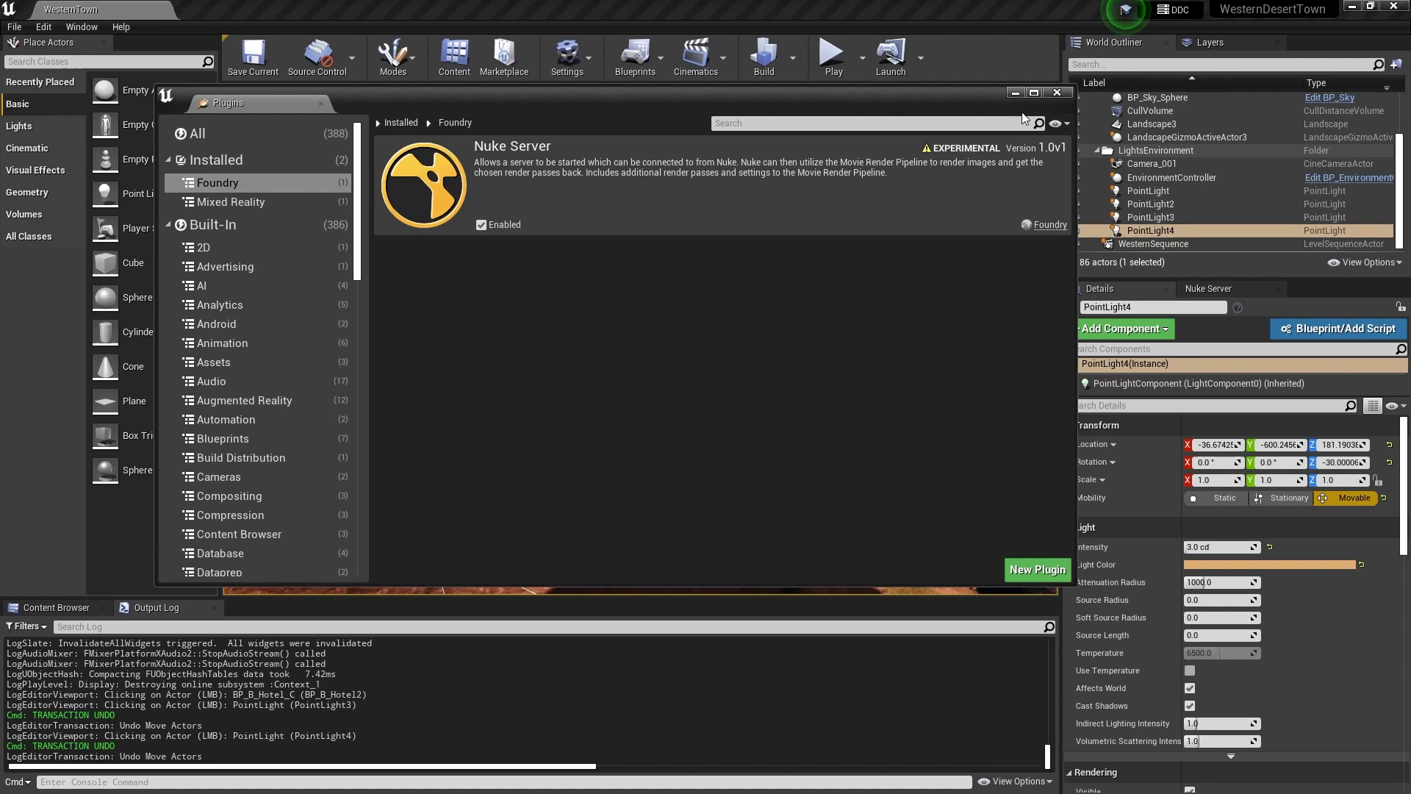
{"action": "left_click", "coordinate": [1057, 93]}
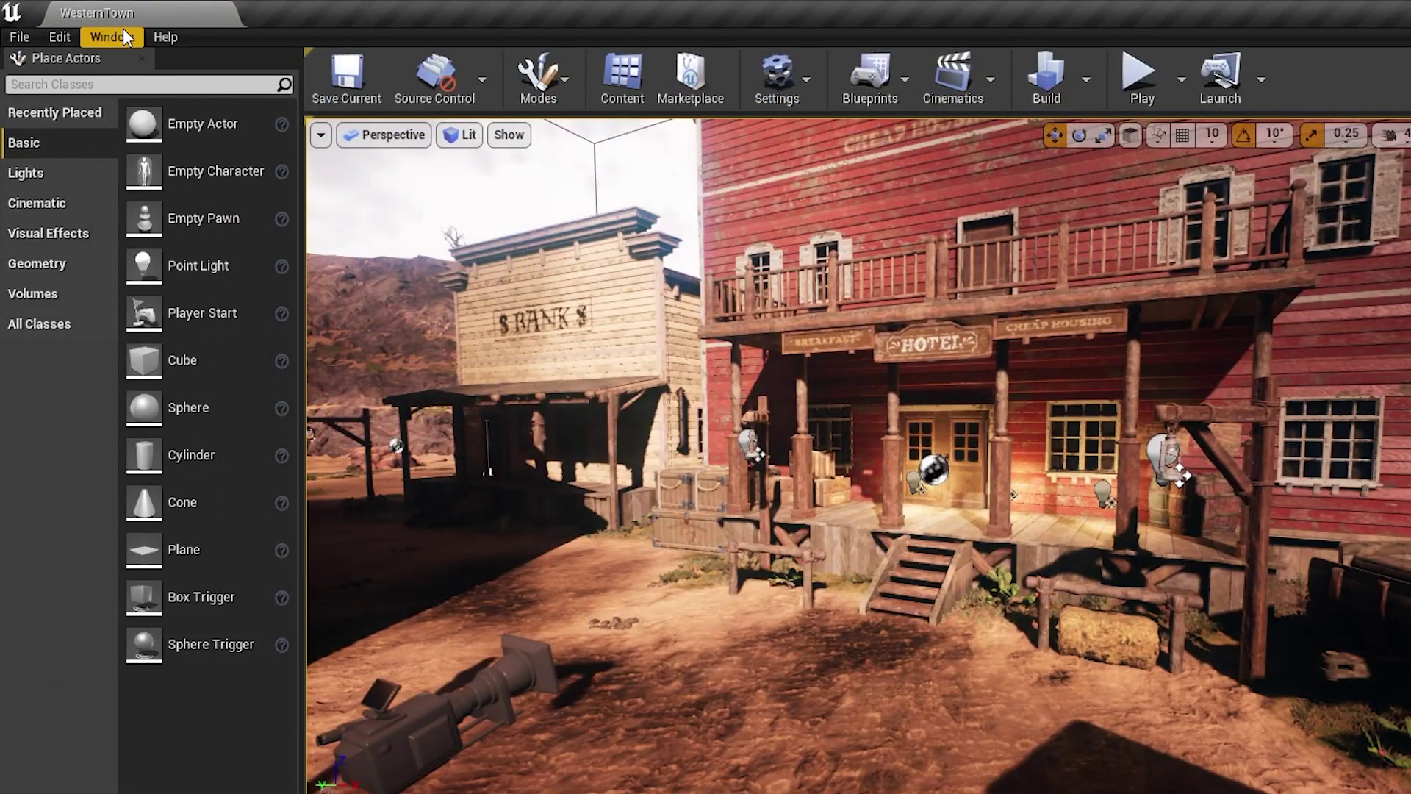
- Open the Nuke Server window and dock it beside Details
{"action": "left_click", "coordinate": [110, 36]}
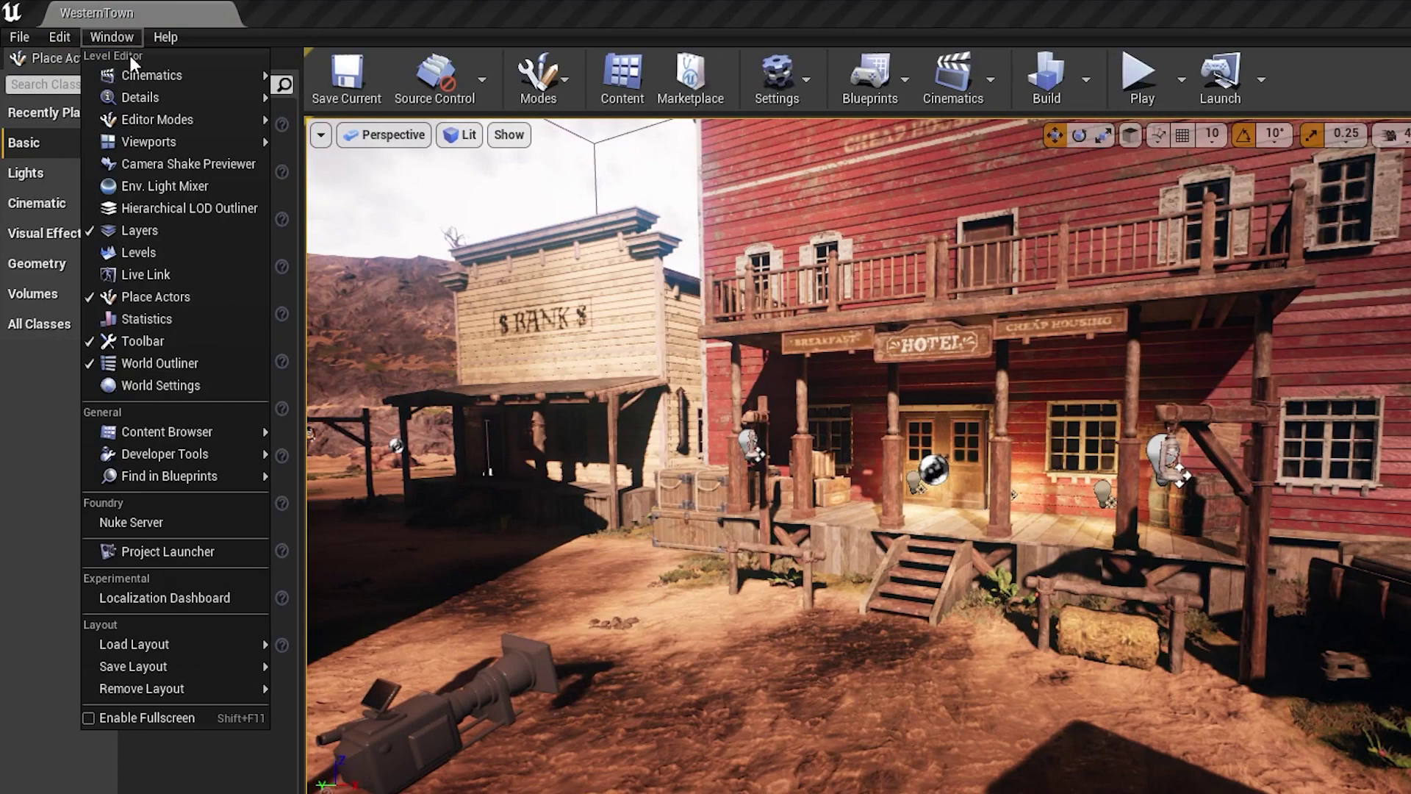
{"action": "left_click", "coordinate": [201, 523]}
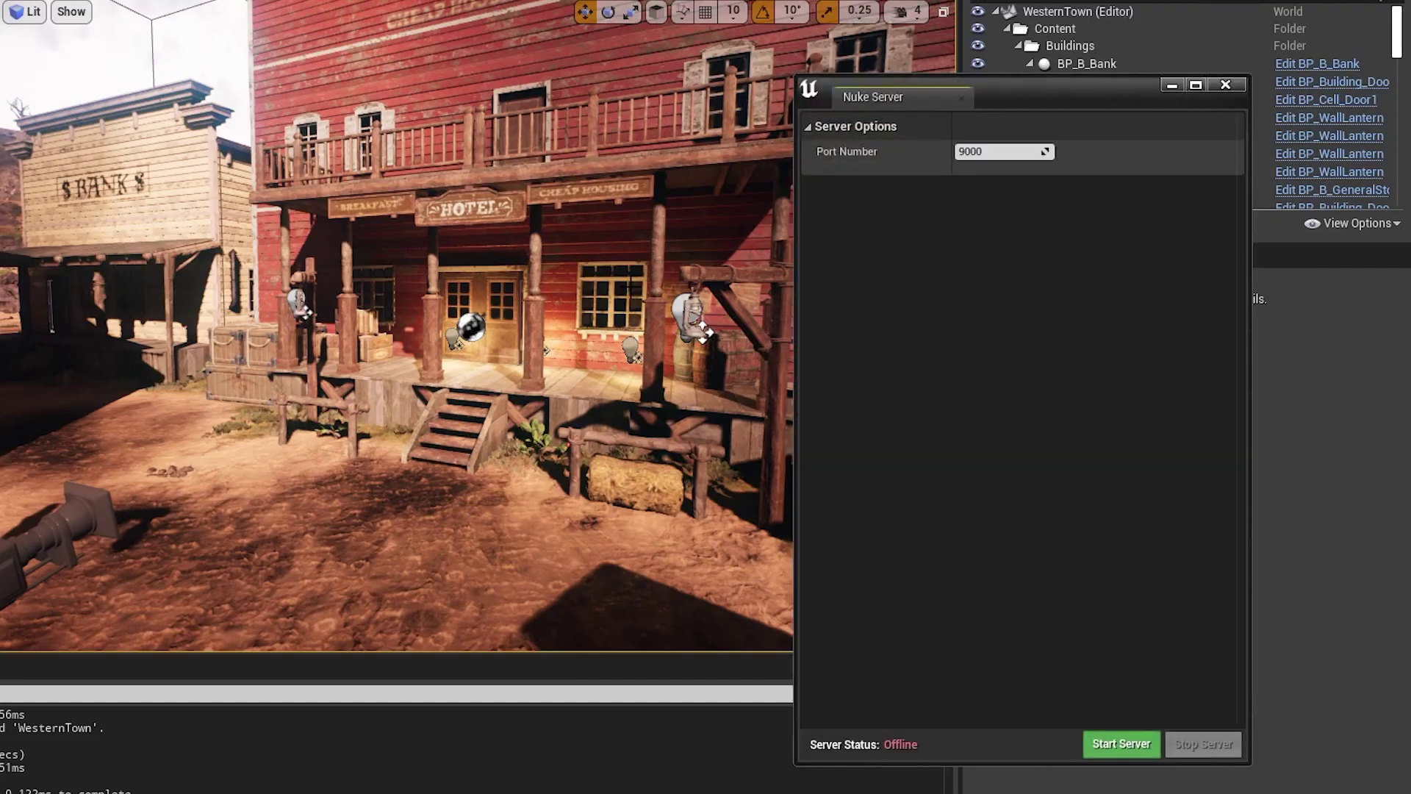
{"action": "left_click_drag", "start_coordinate": [1067, 91], "coordinate": [897, 117]}
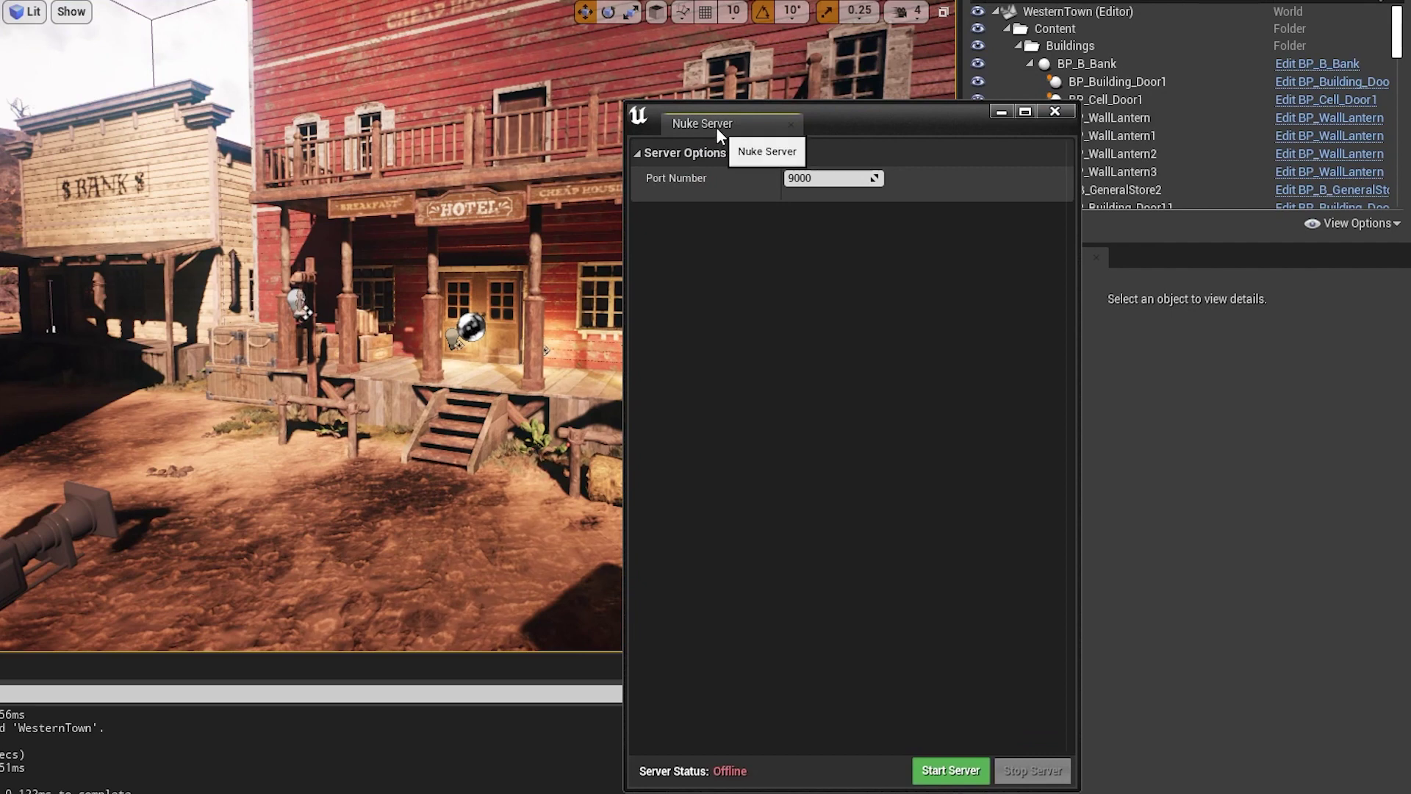
{"action": "left_click_drag", "start_coordinate": [716, 126], "coordinate": [1121, 253]}
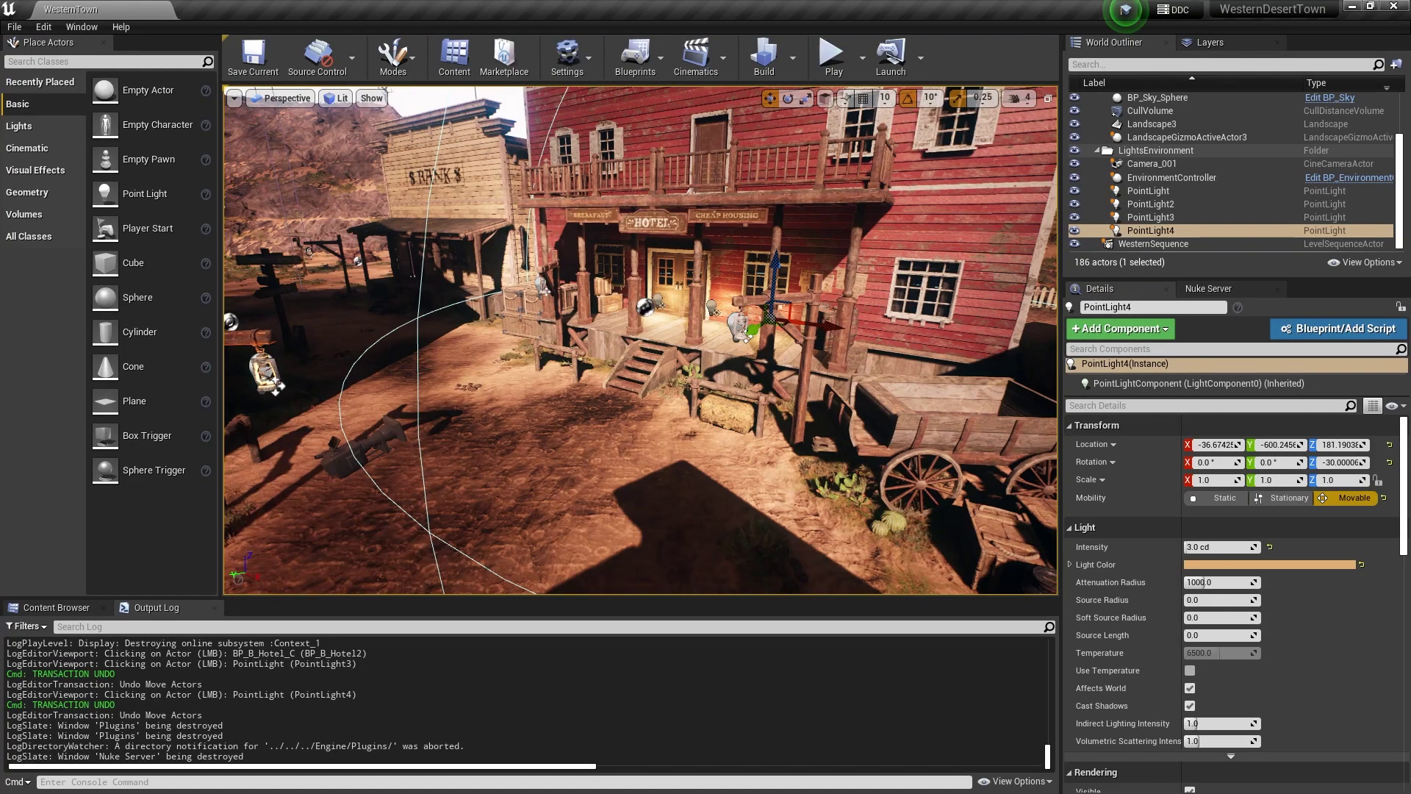
- Select the Camera_001 cine camera in front of the hotel and open WesternSequence for editing
{"action": "left_click", "coordinate": [346, 441]}
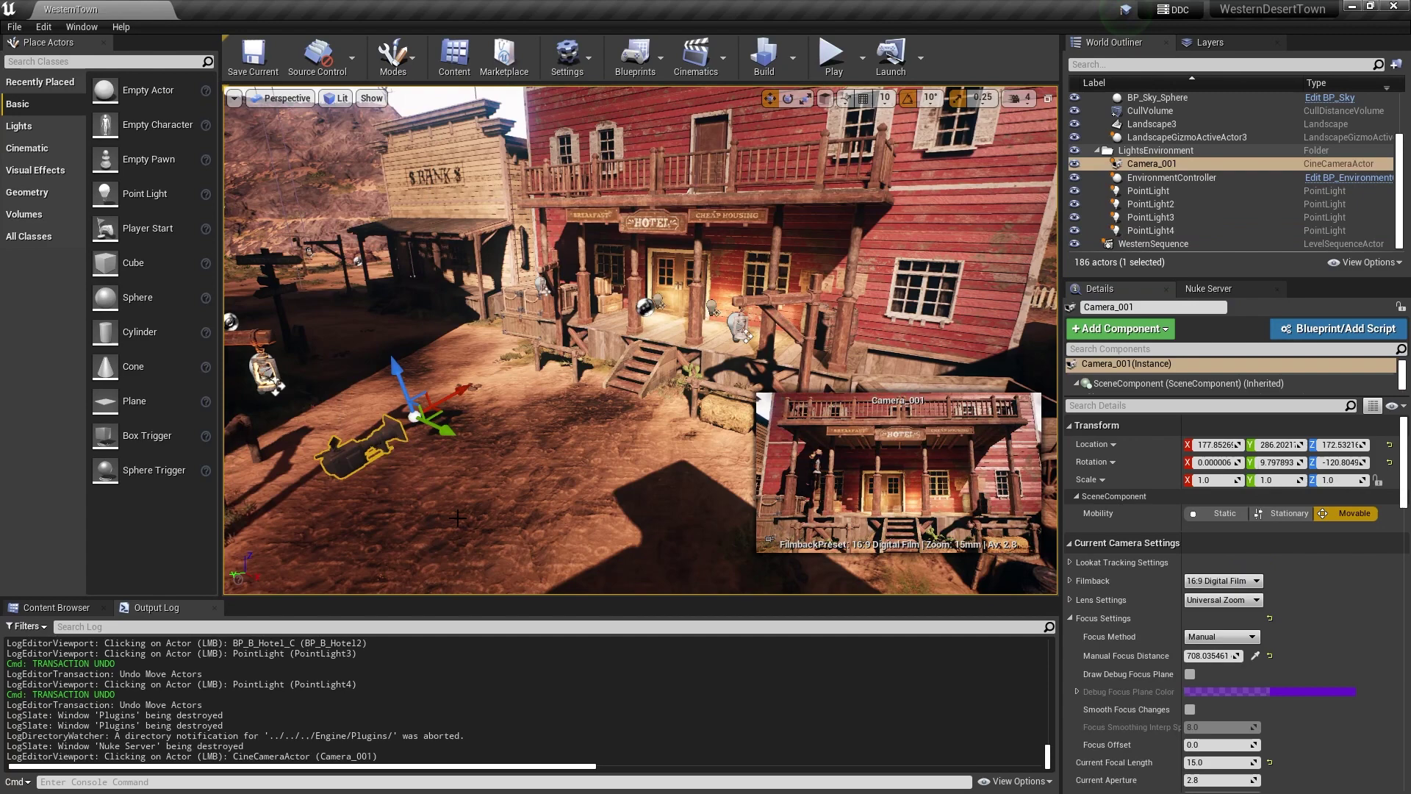
{"action": "middle_click_drag", "start_coordinate": [480, 373], "coordinate": [515, 375]}
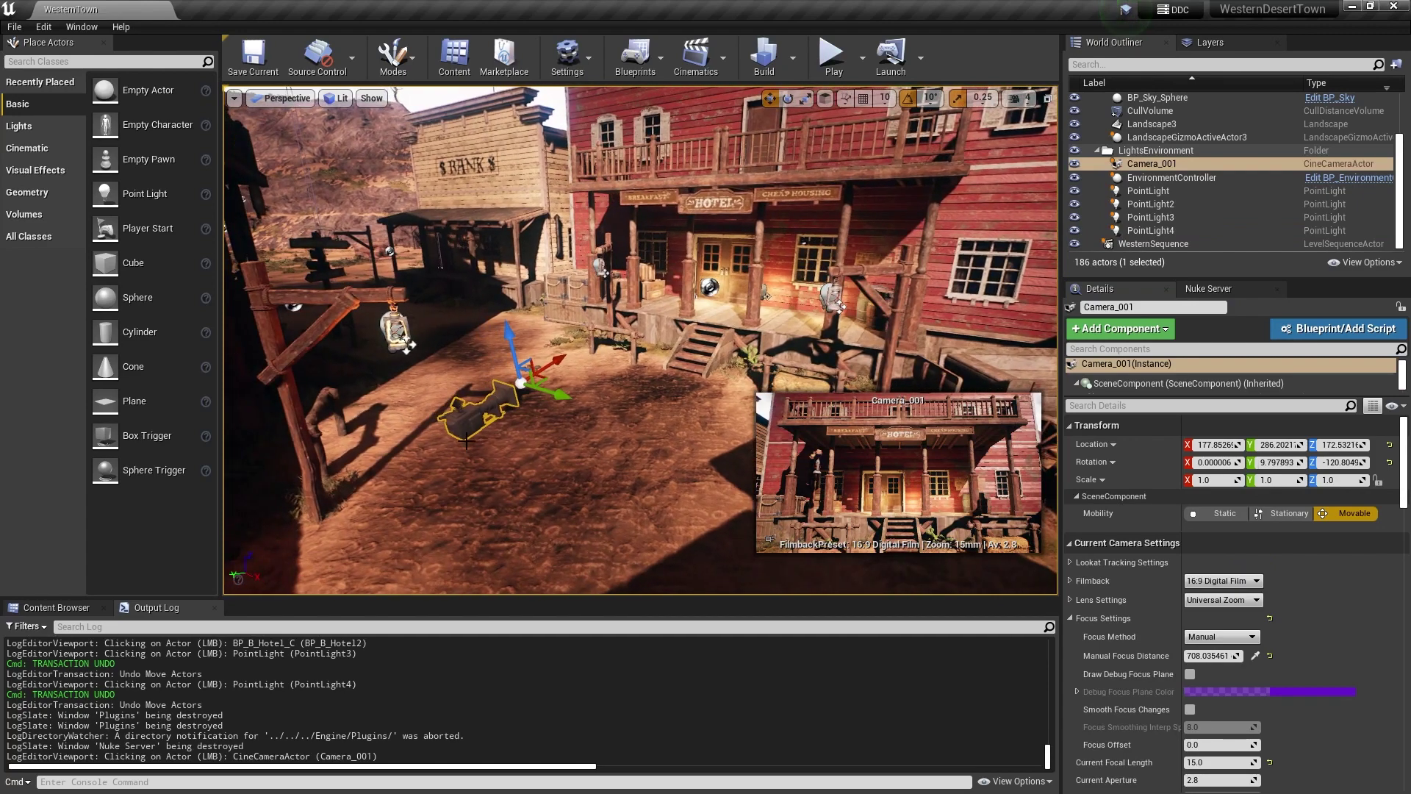
{"action": "left_click", "coordinate": [697, 57]}
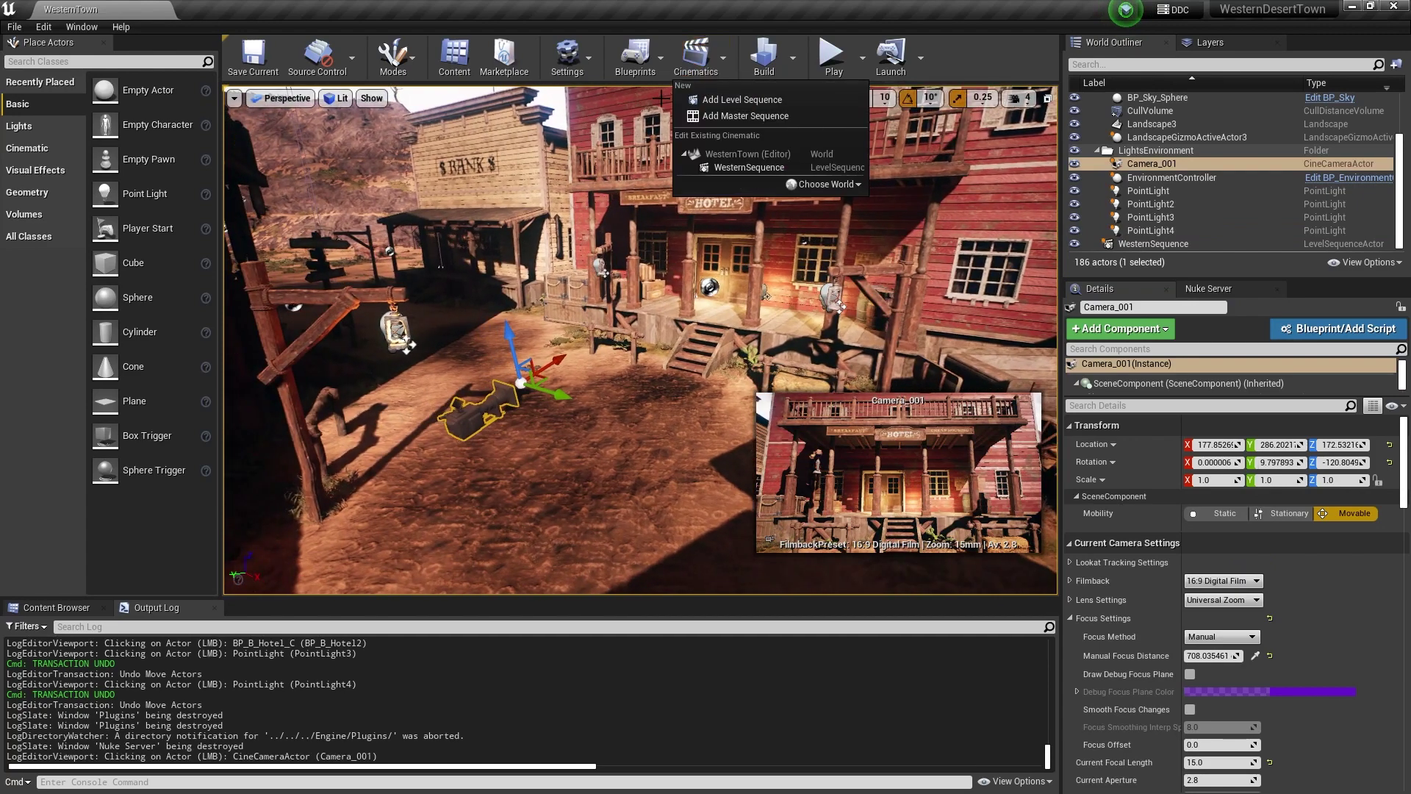
{"action": "left_click", "coordinate": [739, 167]}
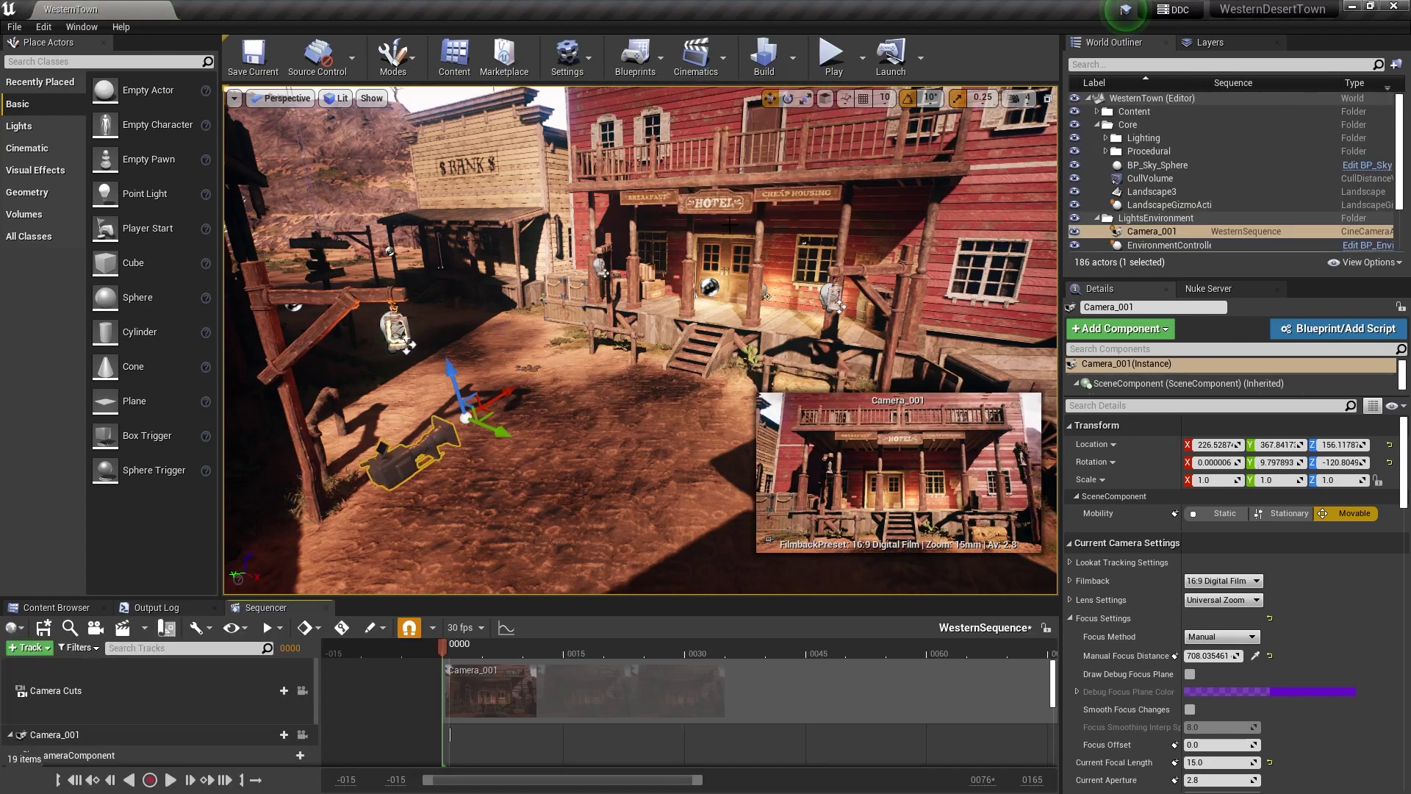
- Collapse the Camera_001 track in WesternSequence and add the Camera_001 actor to the sequence's tracks
{"action": "left_click", "coordinate": [10, 735]}
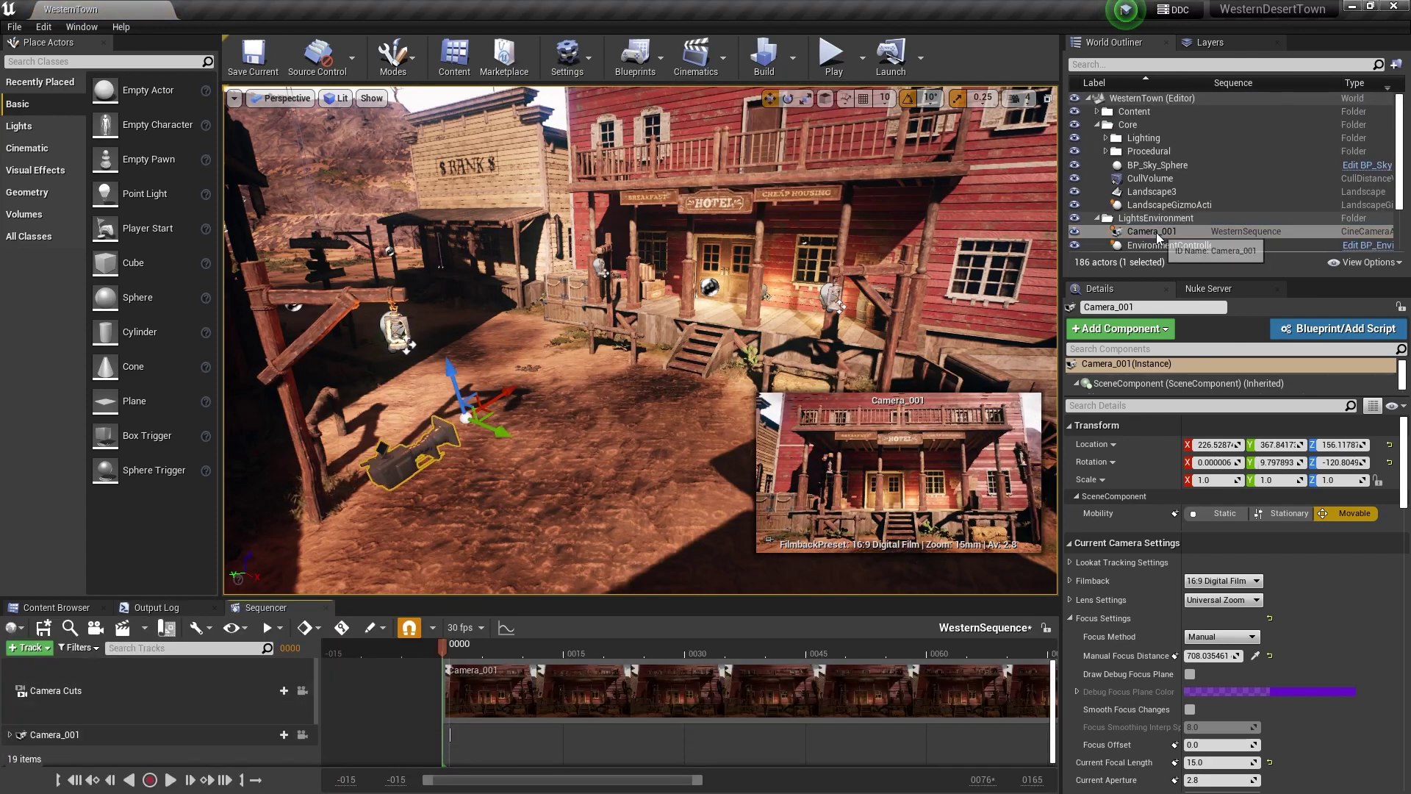
{"action": "left_click_drag", "start_coordinate": [1159, 233], "coordinate": [224, 733]}
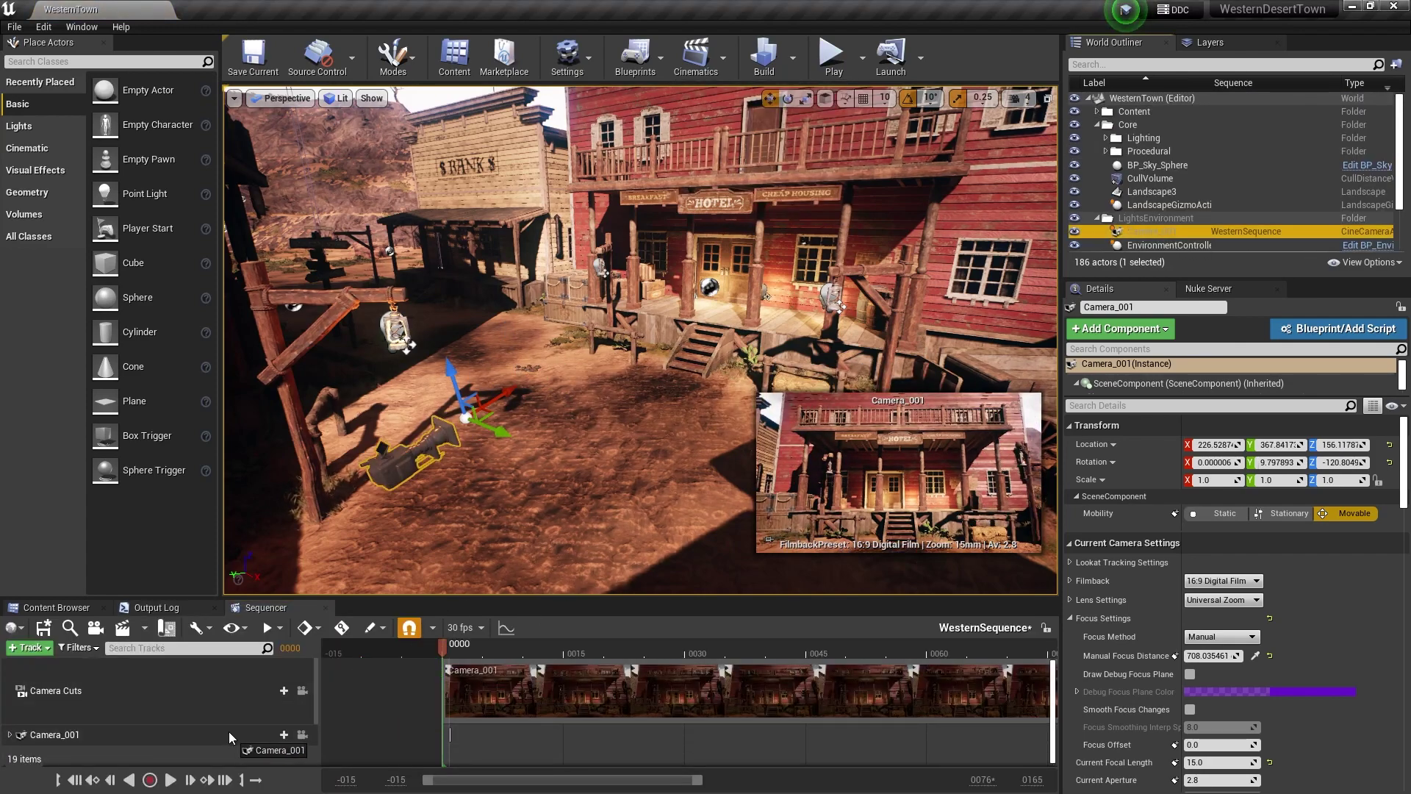
{"action": "left_click", "coordinate": [228, 731]}
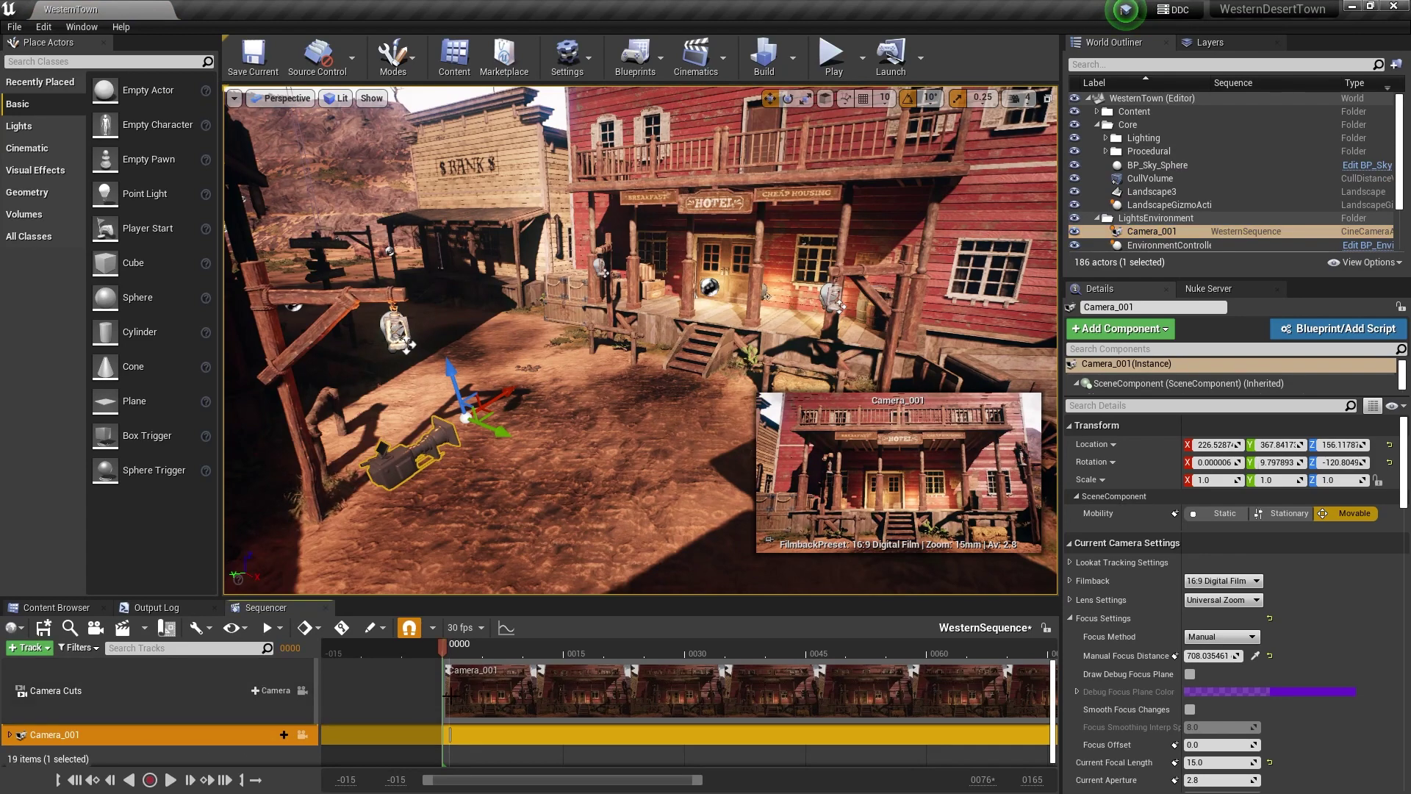
- Move WesternSequence to frame 16, undock the Nuke Server window and start the server on port 9000
{"action": "left_click_drag", "start_coordinate": [456, 649], "coordinate": [573, 651]}
{"action": "left_click_drag", "start_coordinate": [1208, 288], "coordinate": [812, 207]}
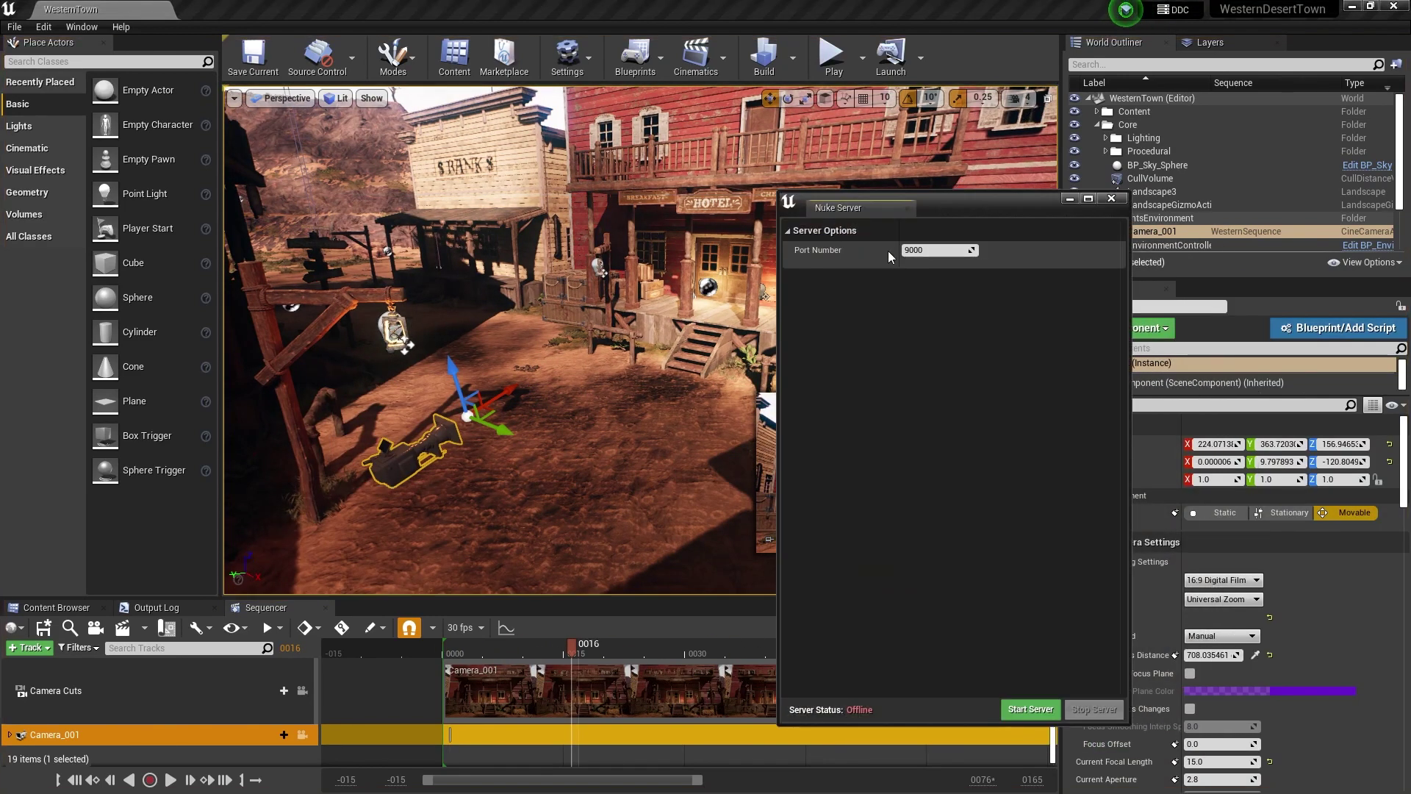
{"action": "left_click", "coordinate": [1035, 709]}
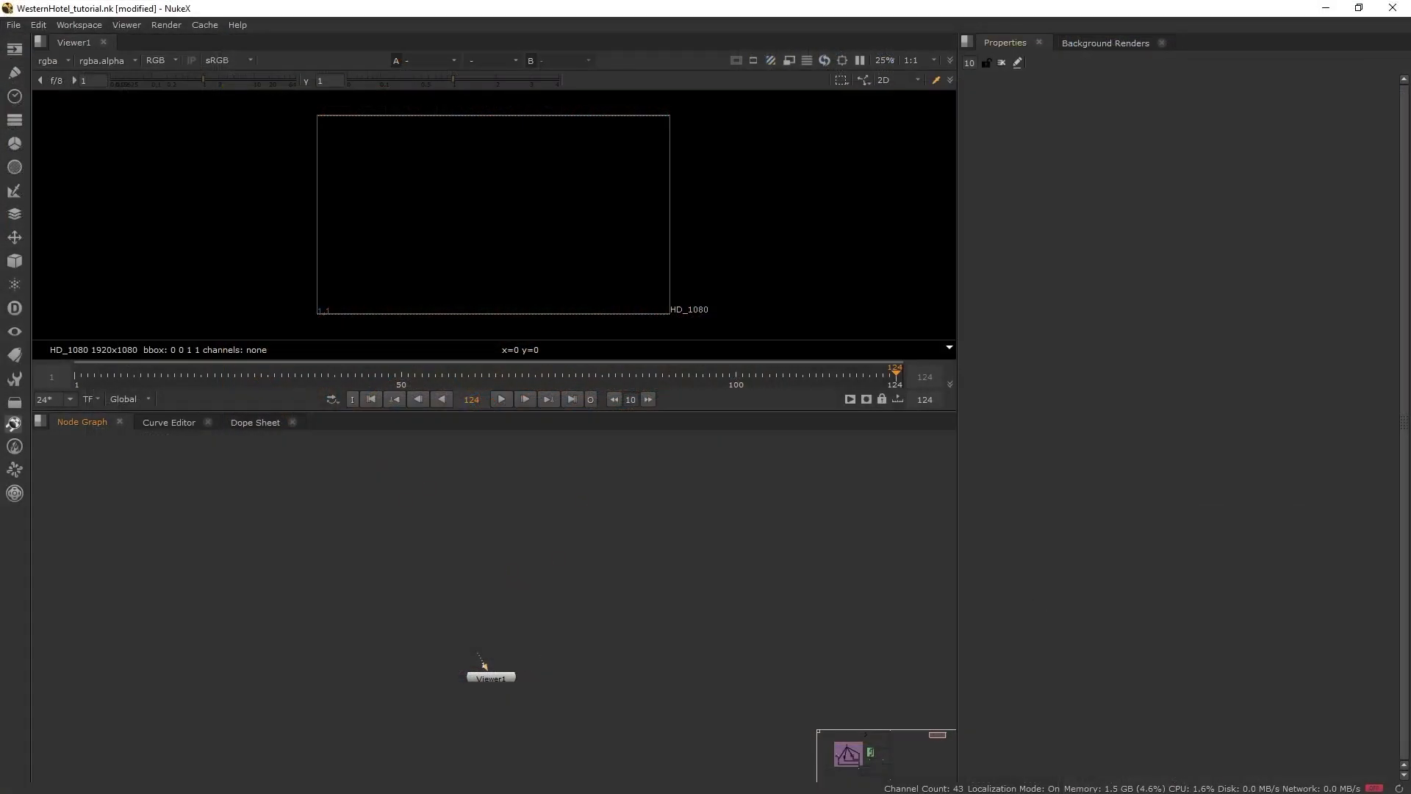
- Switch to NukeX, add an UnrealReader node to the Node Graph and display it in the Viewer
{"action": "key", "text": "Tab"}
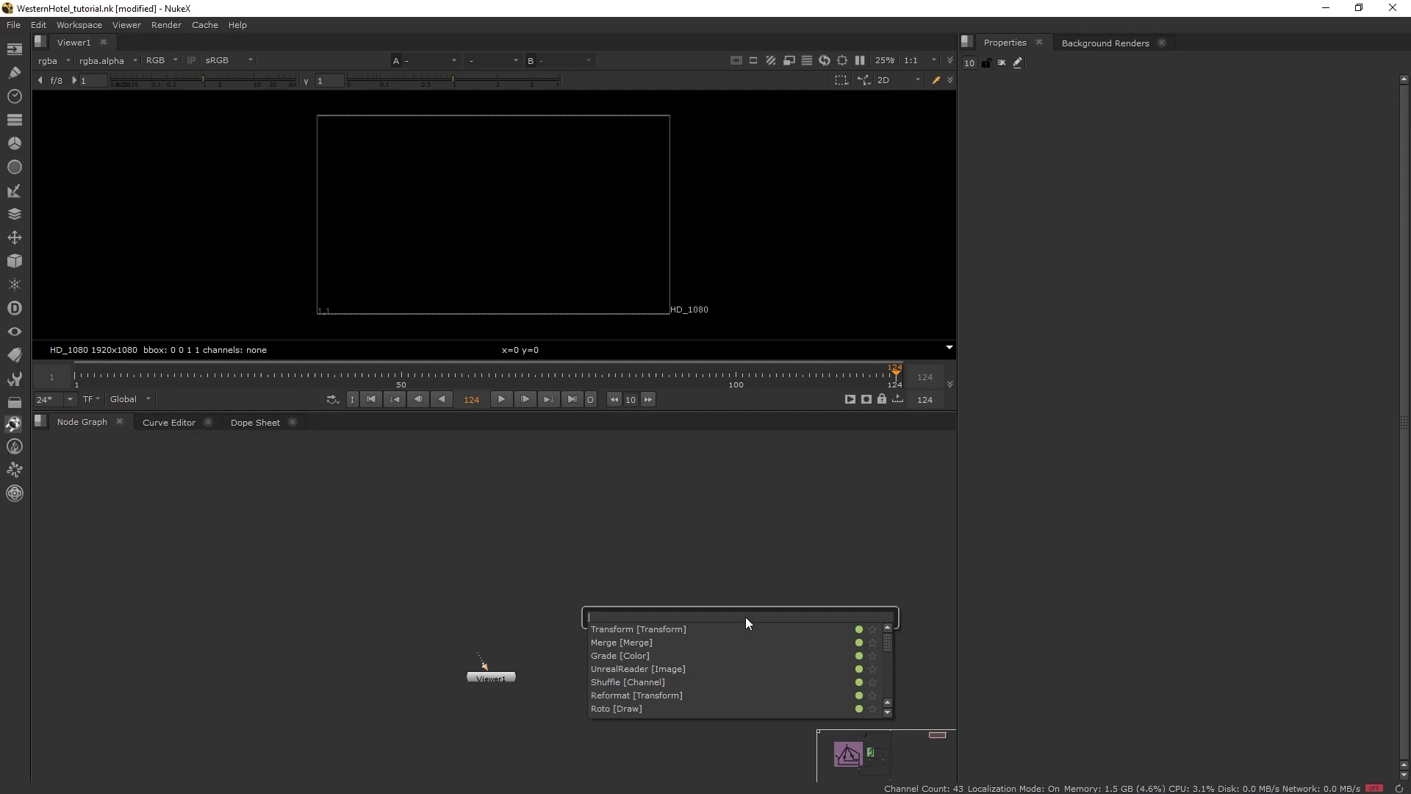
{"action": "type", "text": "unreal"}
{"action": "key", "text": "Return"}
{"action": "key", "text": "1"}
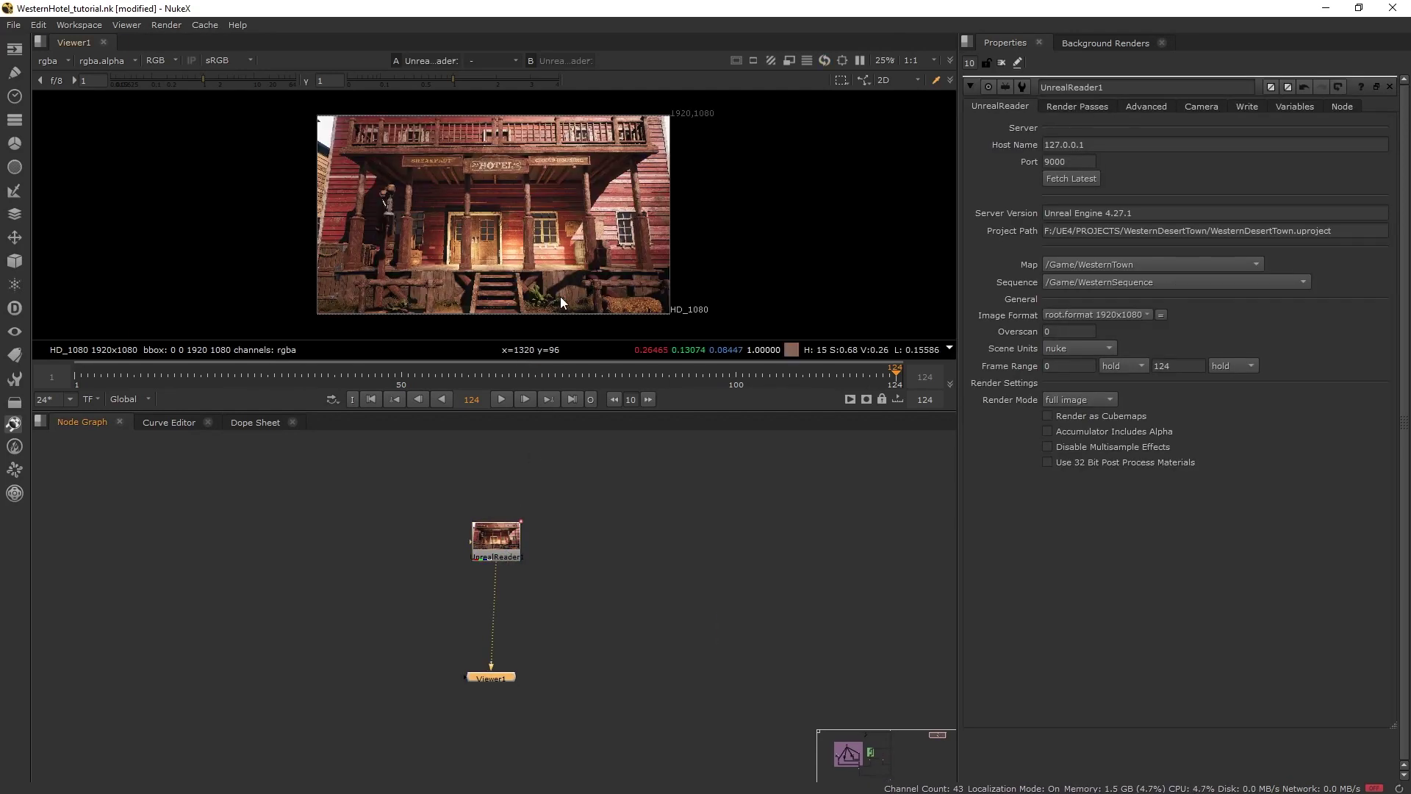
{"action": "key", "text": "space"}
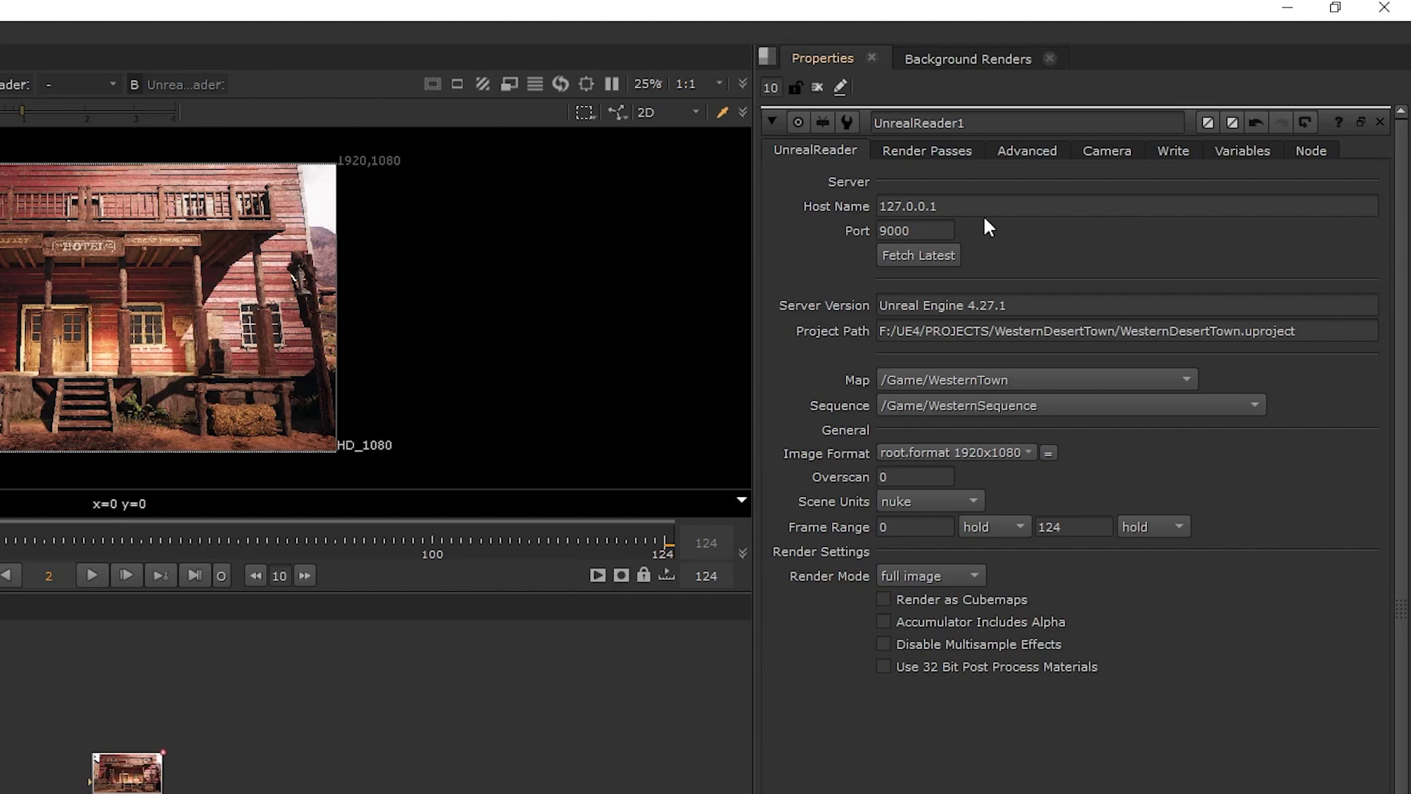
- Fetch the latest server data in UnrealReader1 and choose the /Game/WesternTown map with the /Game/WesternSequence sequence
{"action": "left_click", "coordinate": [941, 258]}
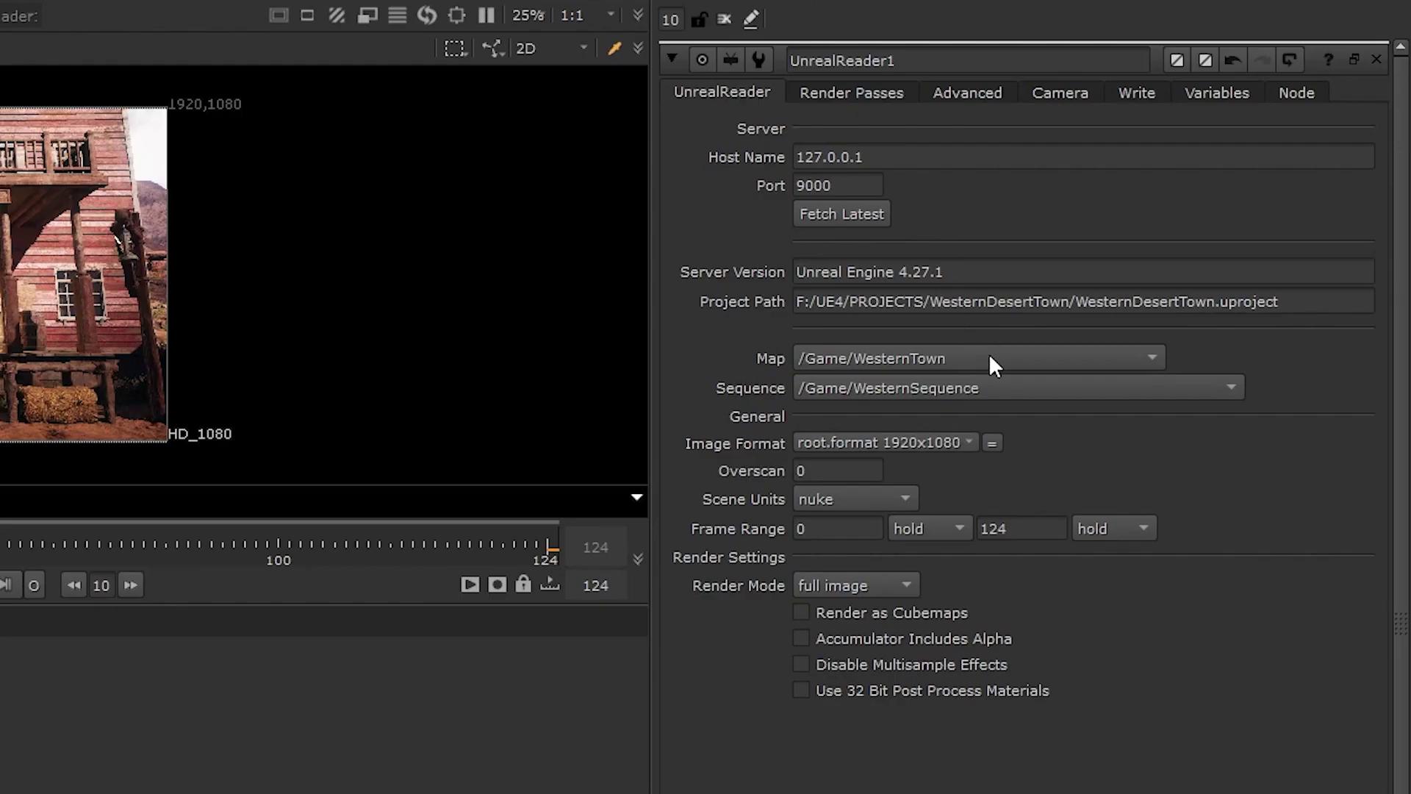
{"action": "left_click", "coordinate": [1007, 359]}
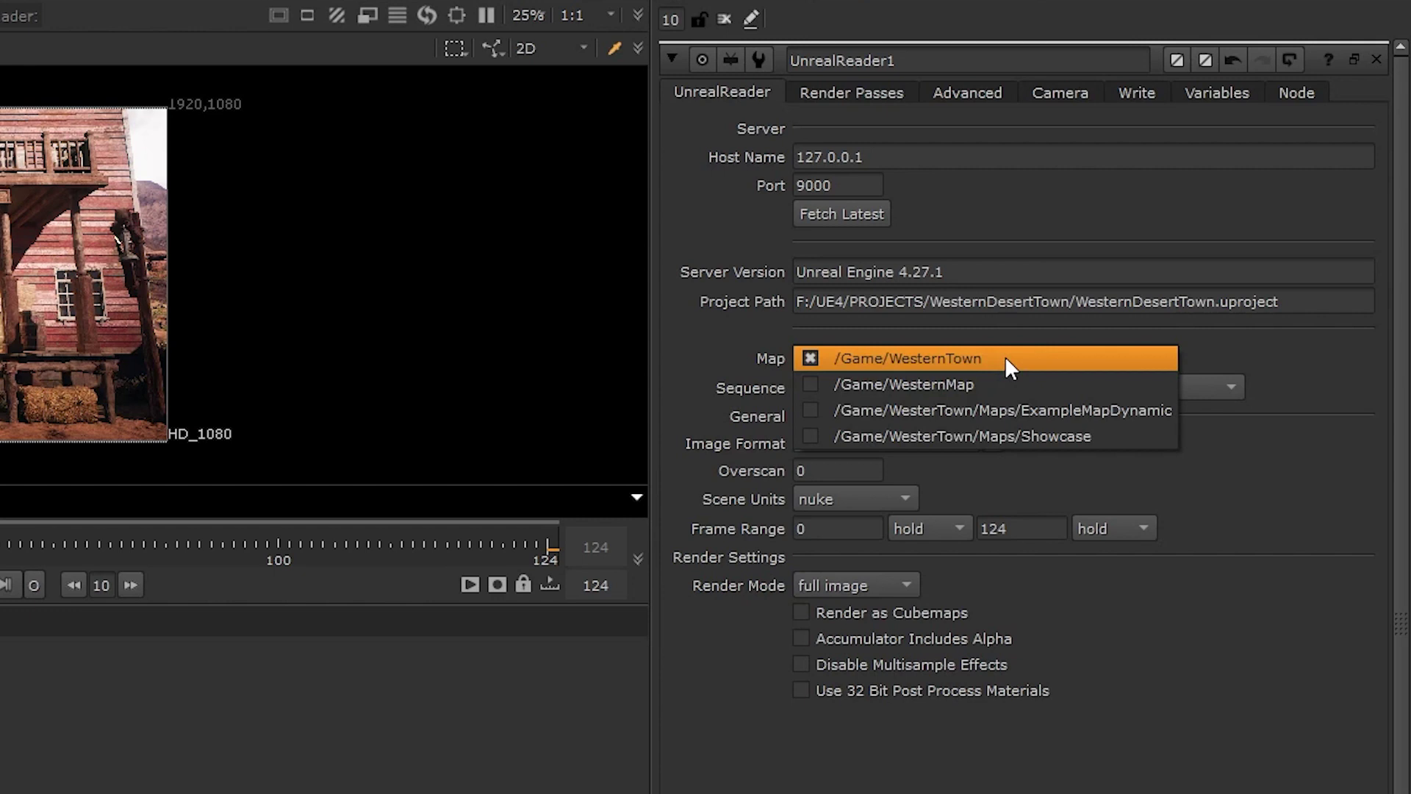
{"action": "left_click", "coordinate": [1038, 358]}
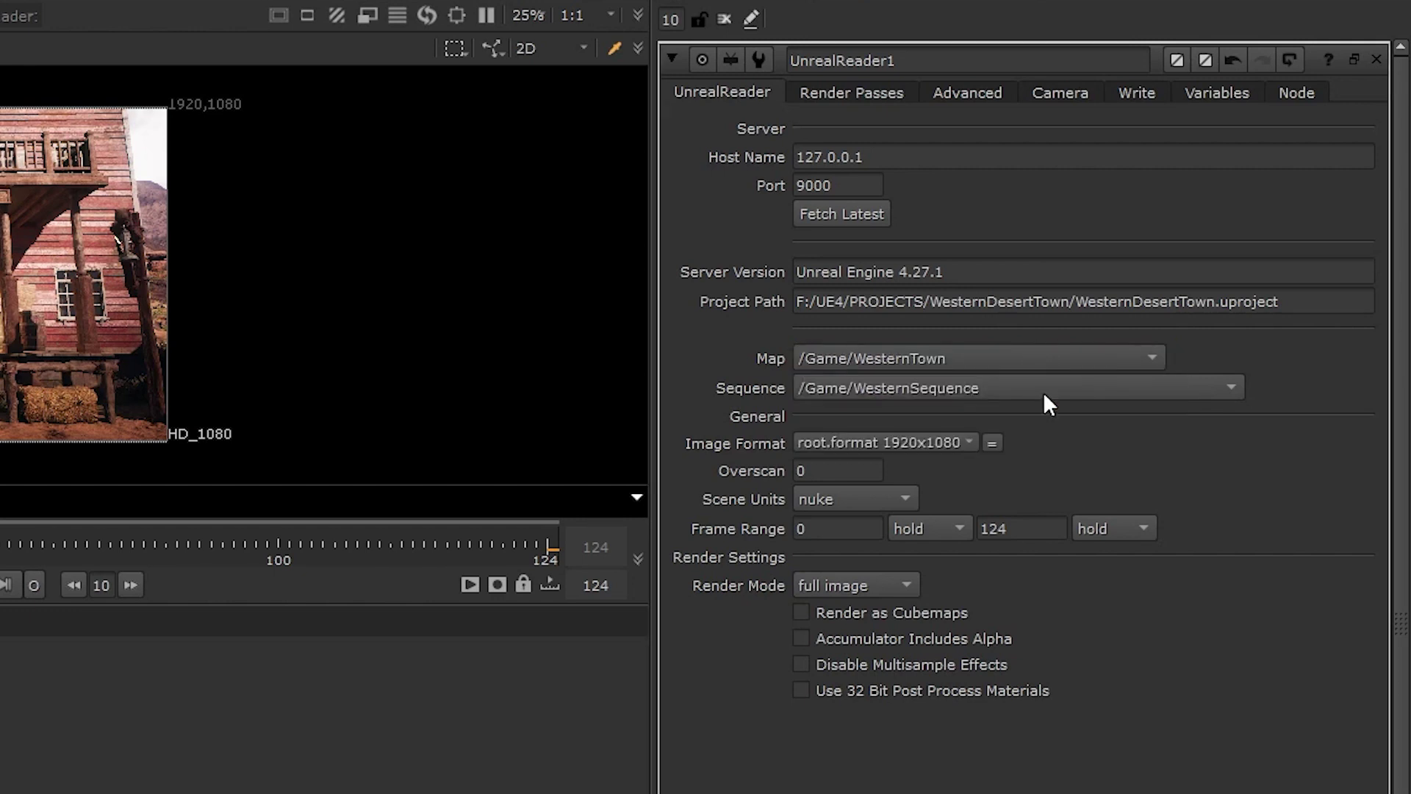
{"action": "left_click", "coordinate": [1043, 388]}
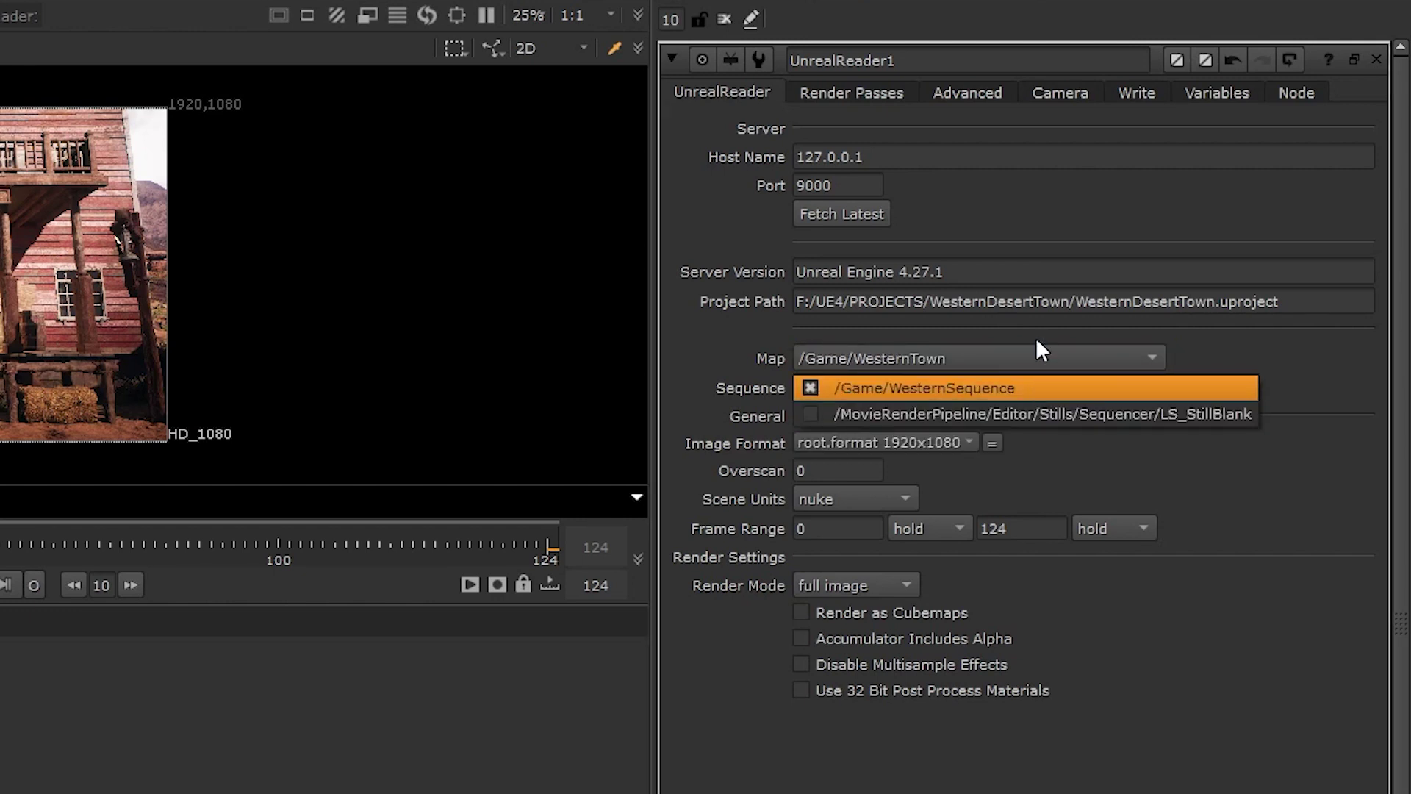
{"action": "left_click", "coordinate": [1037, 376]}
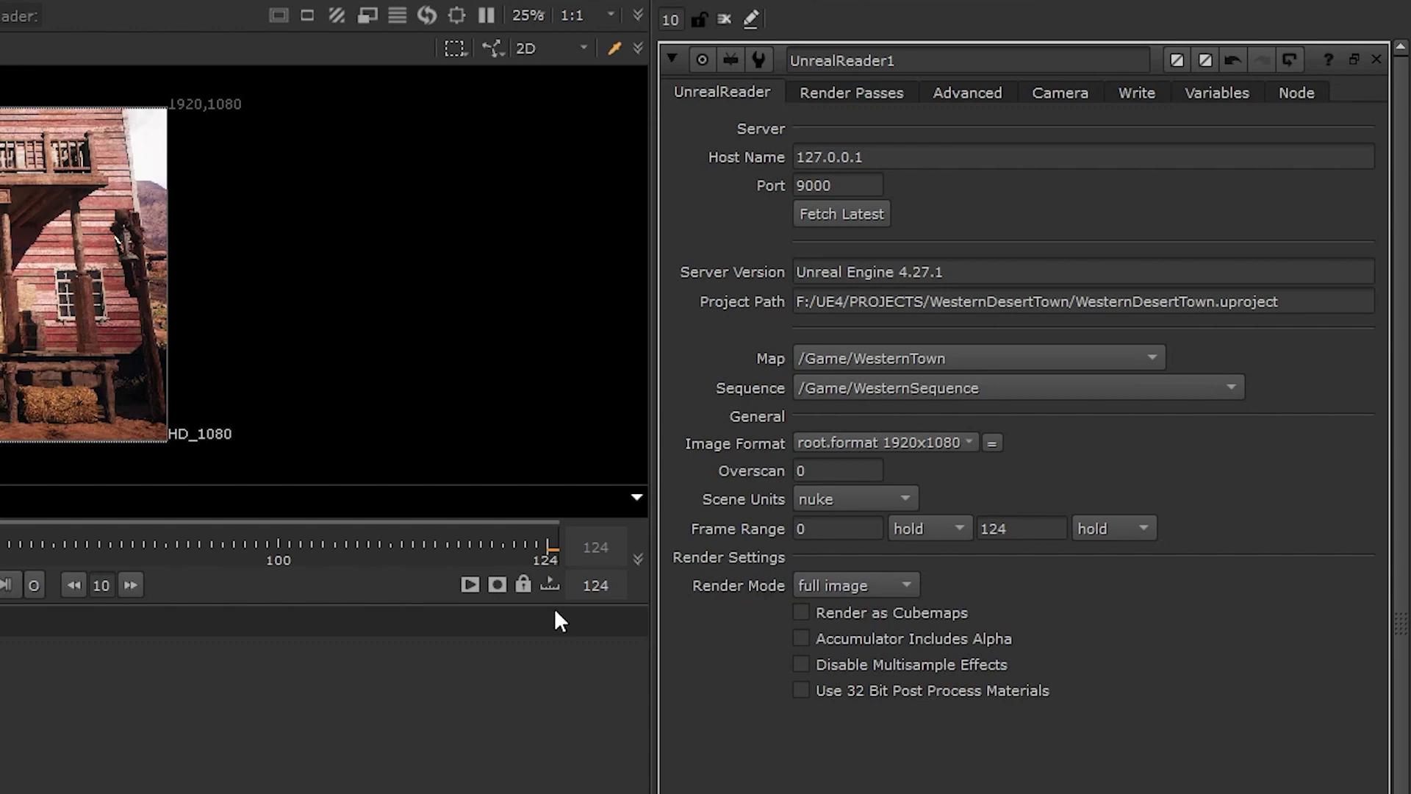
- Set UnrealReader1's render mode to stencil layers and display its list of stencil layers
{"action": "left_click", "coordinate": [852, 586]}
{"action": "left_click", "coordinate": [873, 586]}
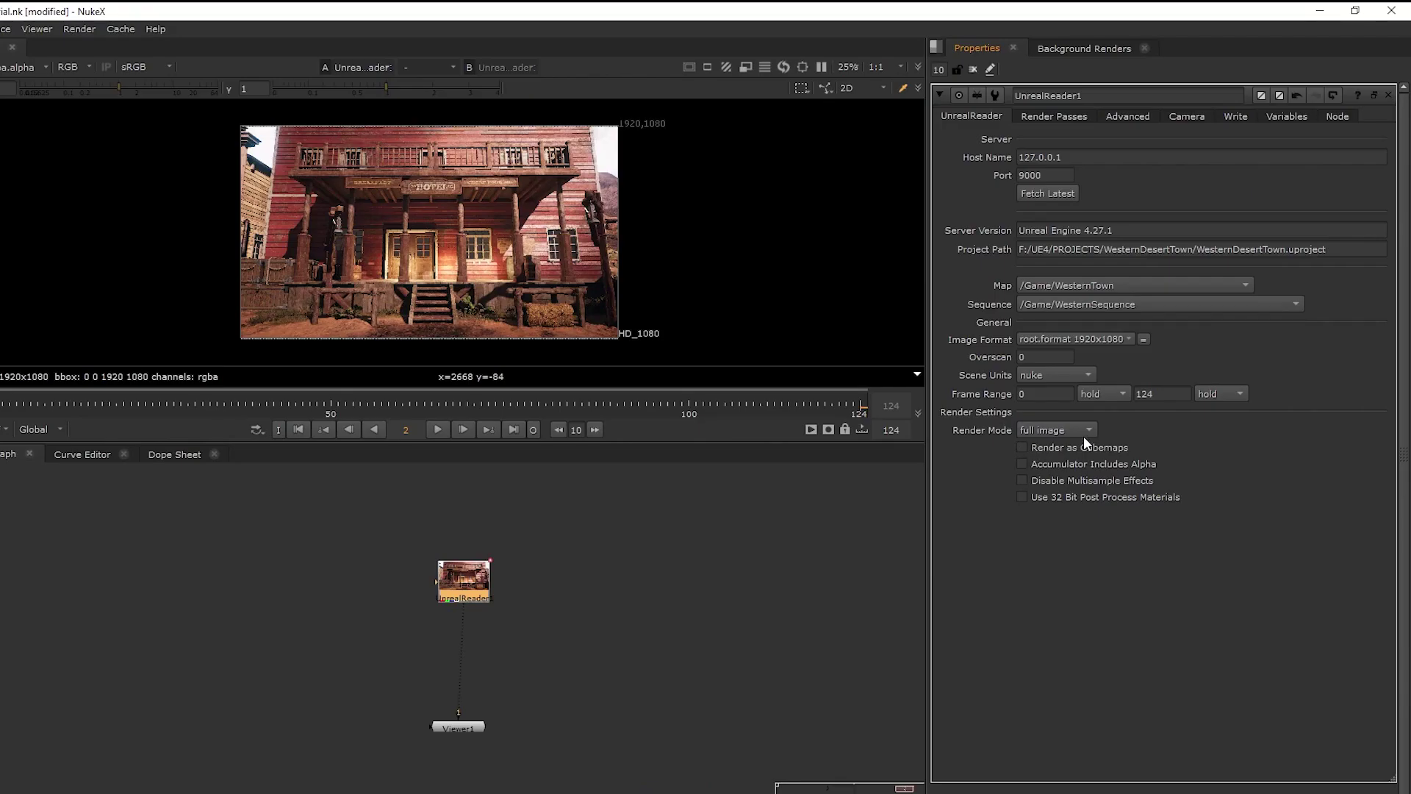
{"action": "left_click", "coordinate": [1084, 430]}
{"action": "left_click", "coordinate": [1085, 447]}
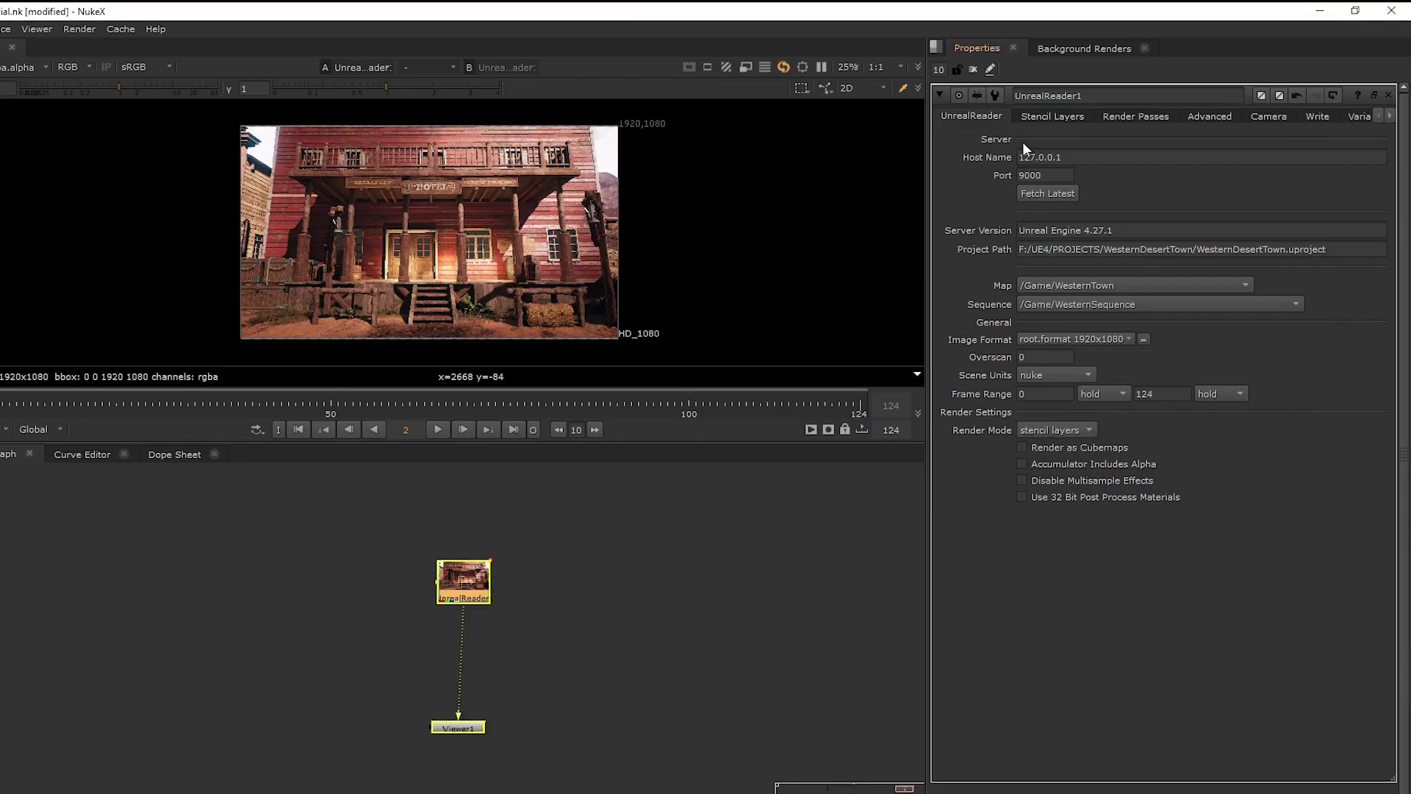
{"action": "left_click", "coordinate": [1055, 114]}
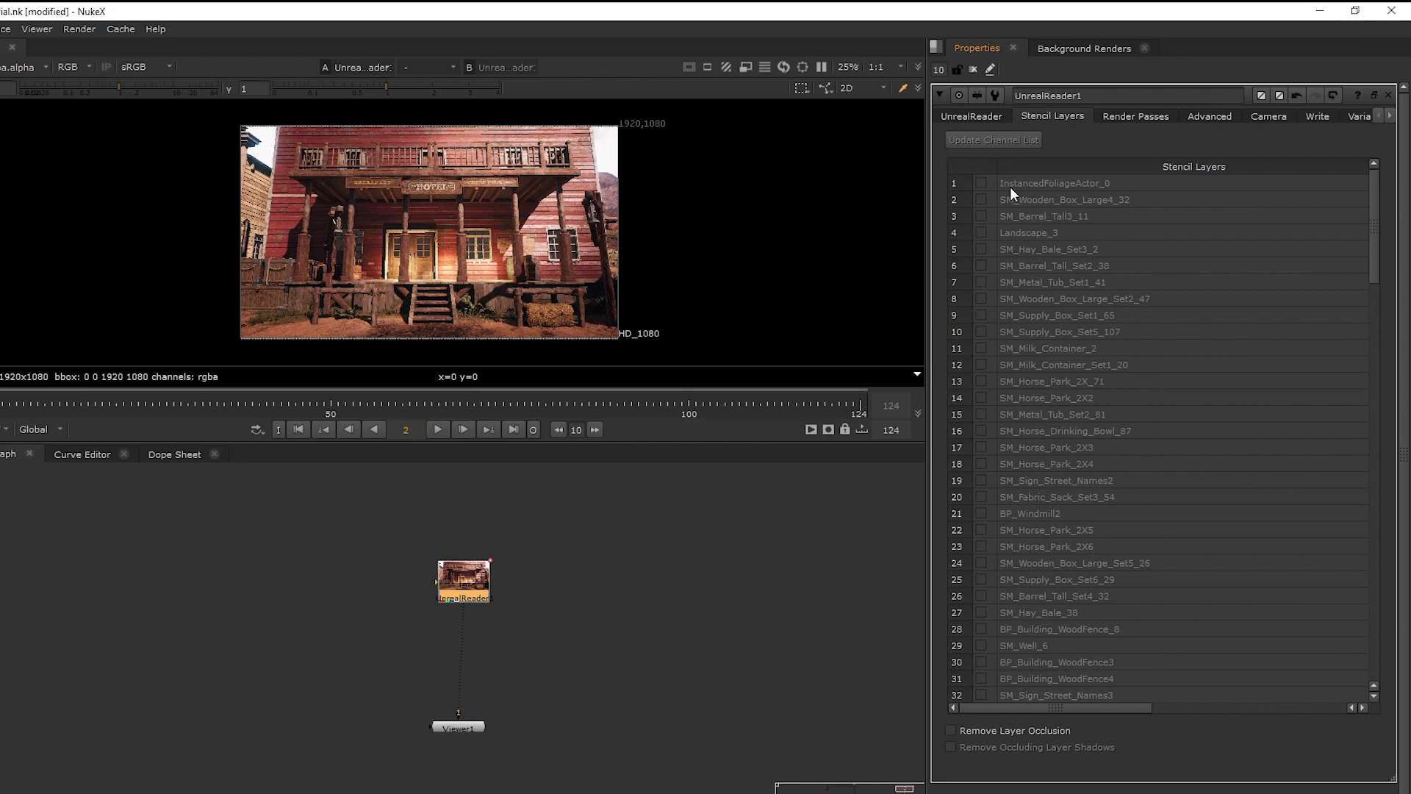
- Return UnrealReader1's render mode to full image
{"action": "left_click", "coordinate": [973, 116]}
{"action": "left_click", "coordinate": [1045, 430]}
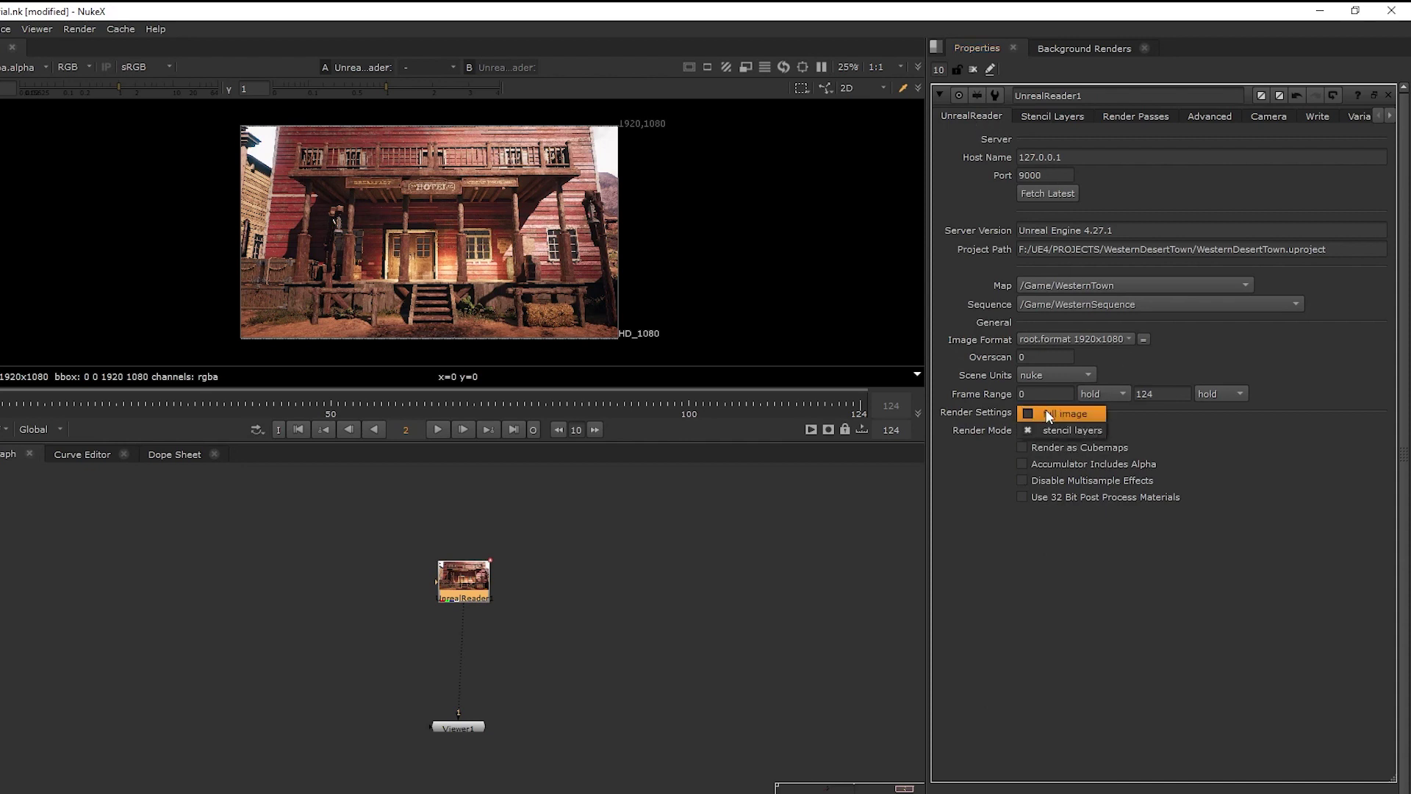
{"action": "left_click", "coordinate": [1050, 415]}
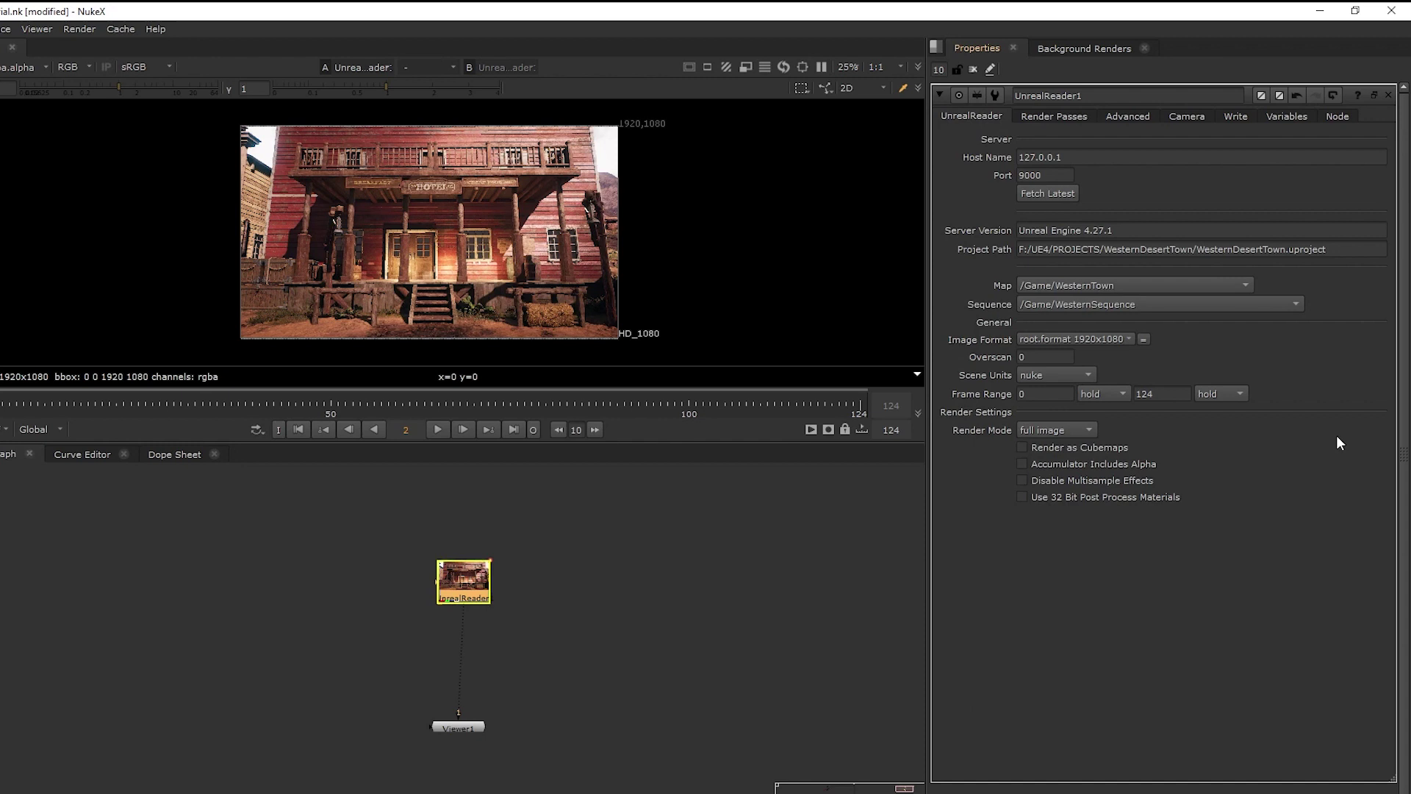
- Look through UnrealReader1's available render passes and enable the BaseColor pass
{"action": "left_click", "coordinate": [1062, 117]}
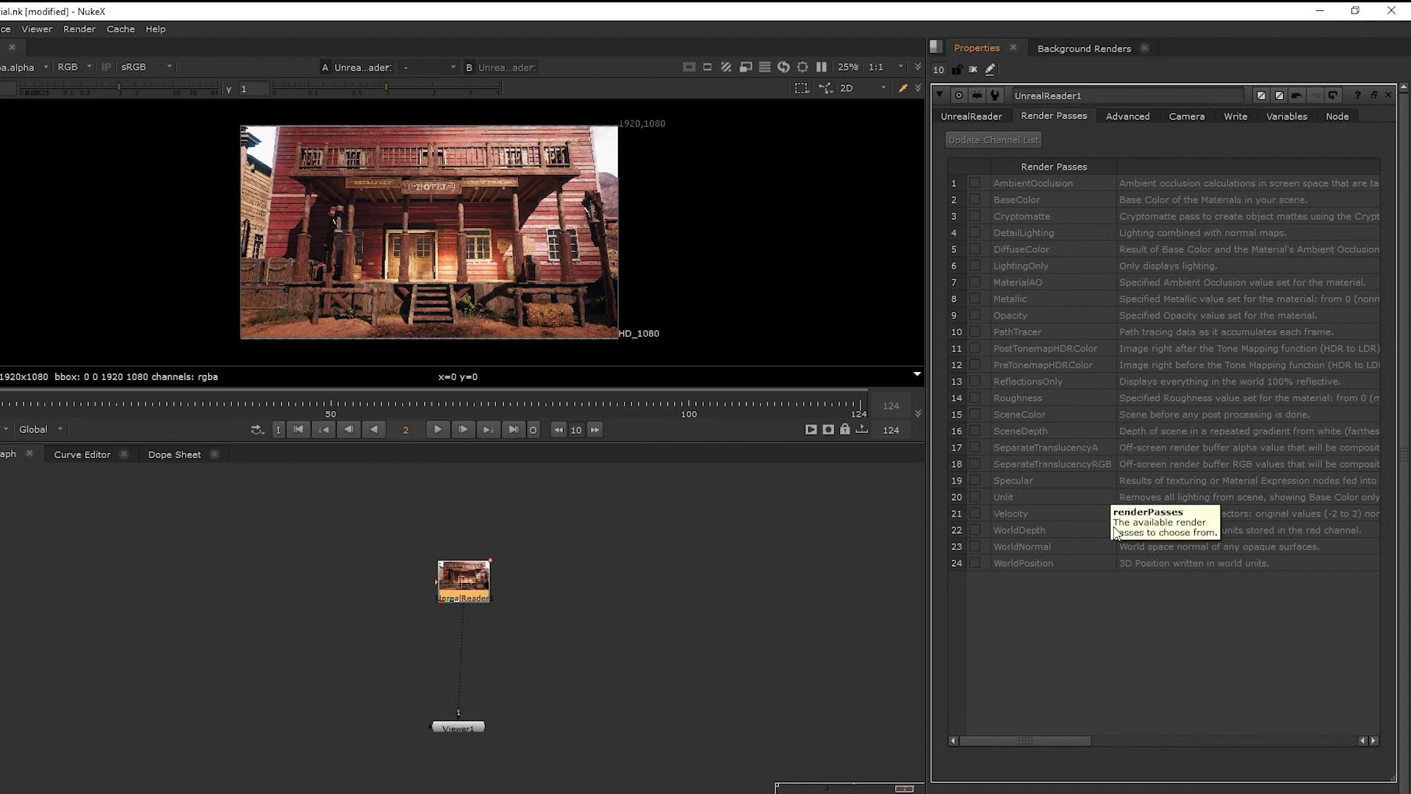
{"action": "left_click_drag", "start_coordinate": [1093, 738], "coordinate": [1276, 738]}
{"action": "left_click", "coordinate": [1220, 738]}
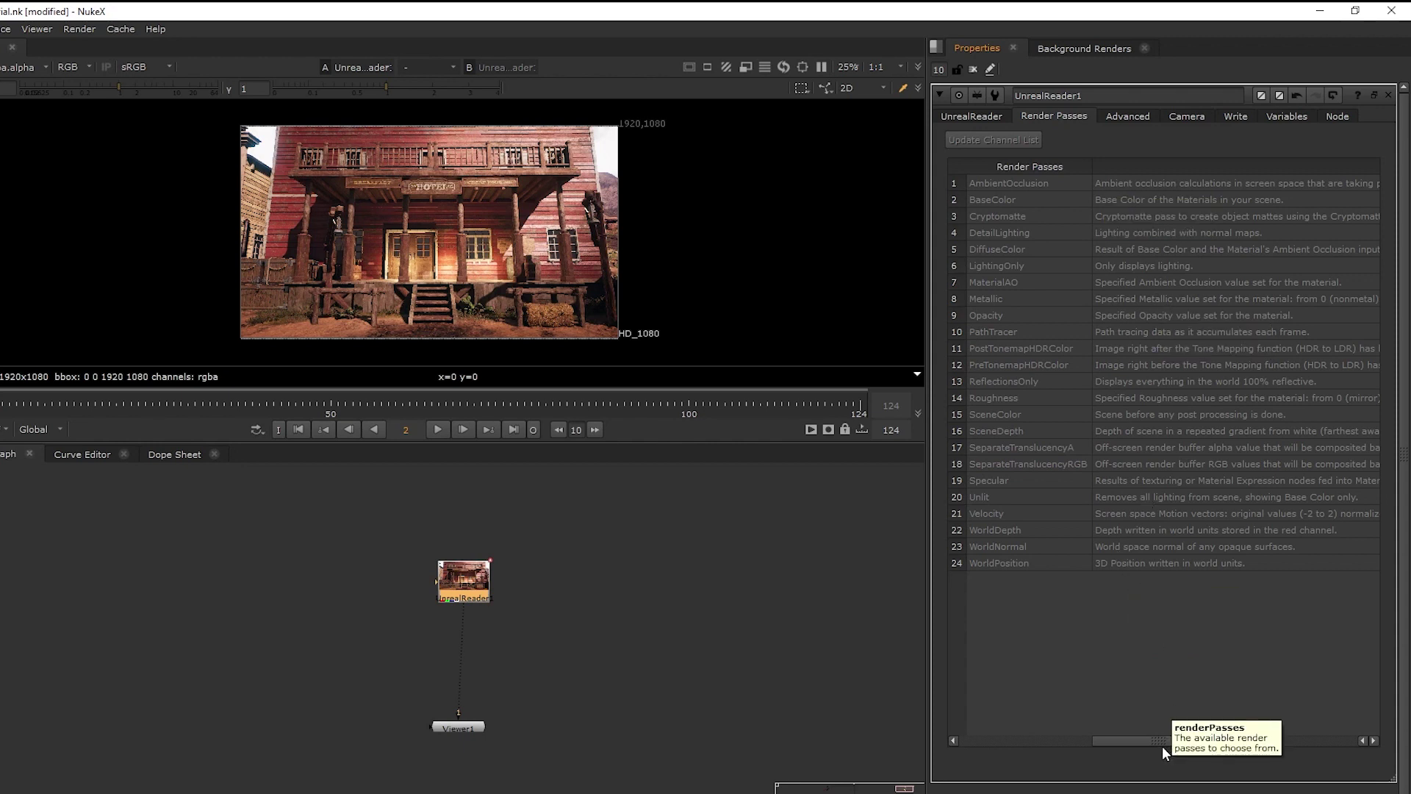
{"action": "left_click", "coordinate": [1005, 743]}
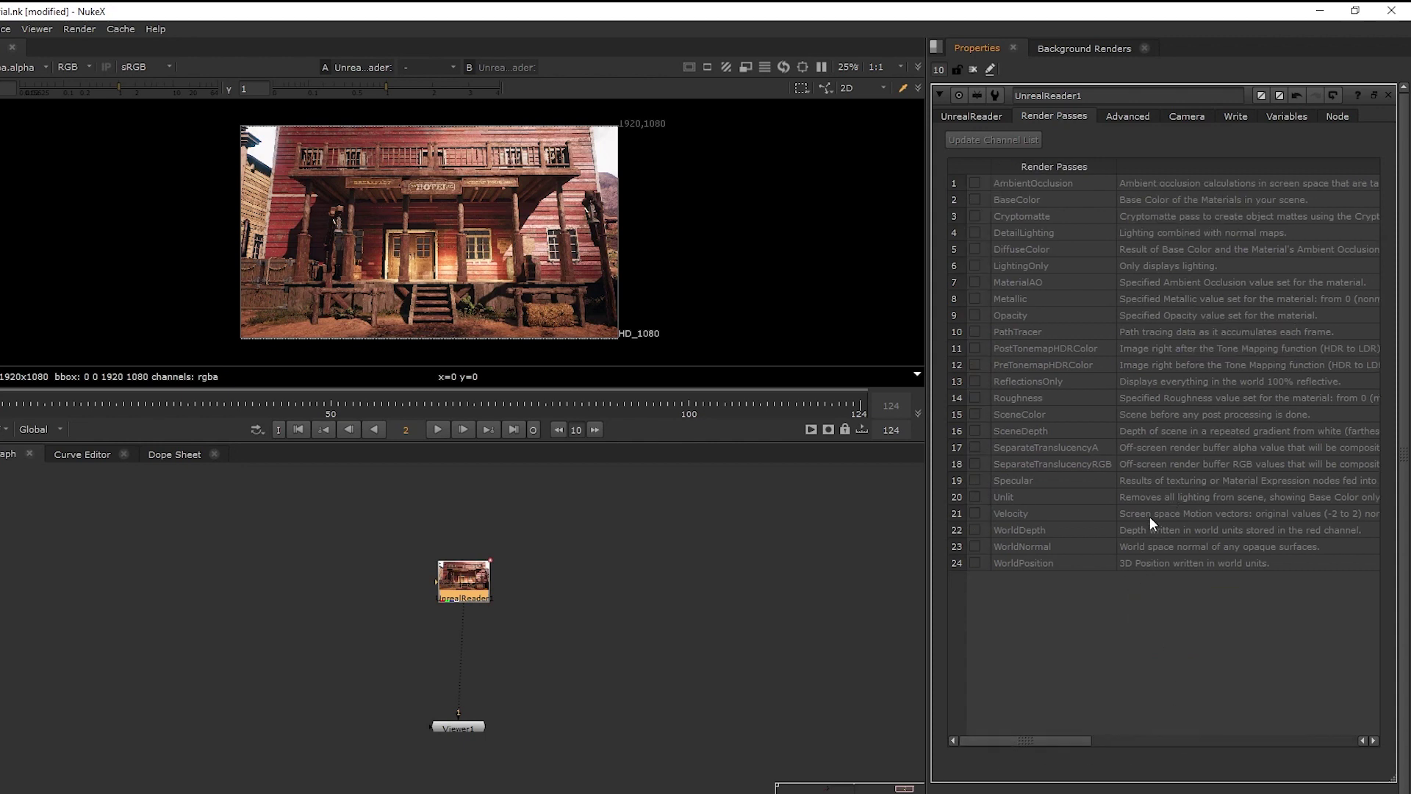
{"action": "left_click", "coordinate": [975, 200]}
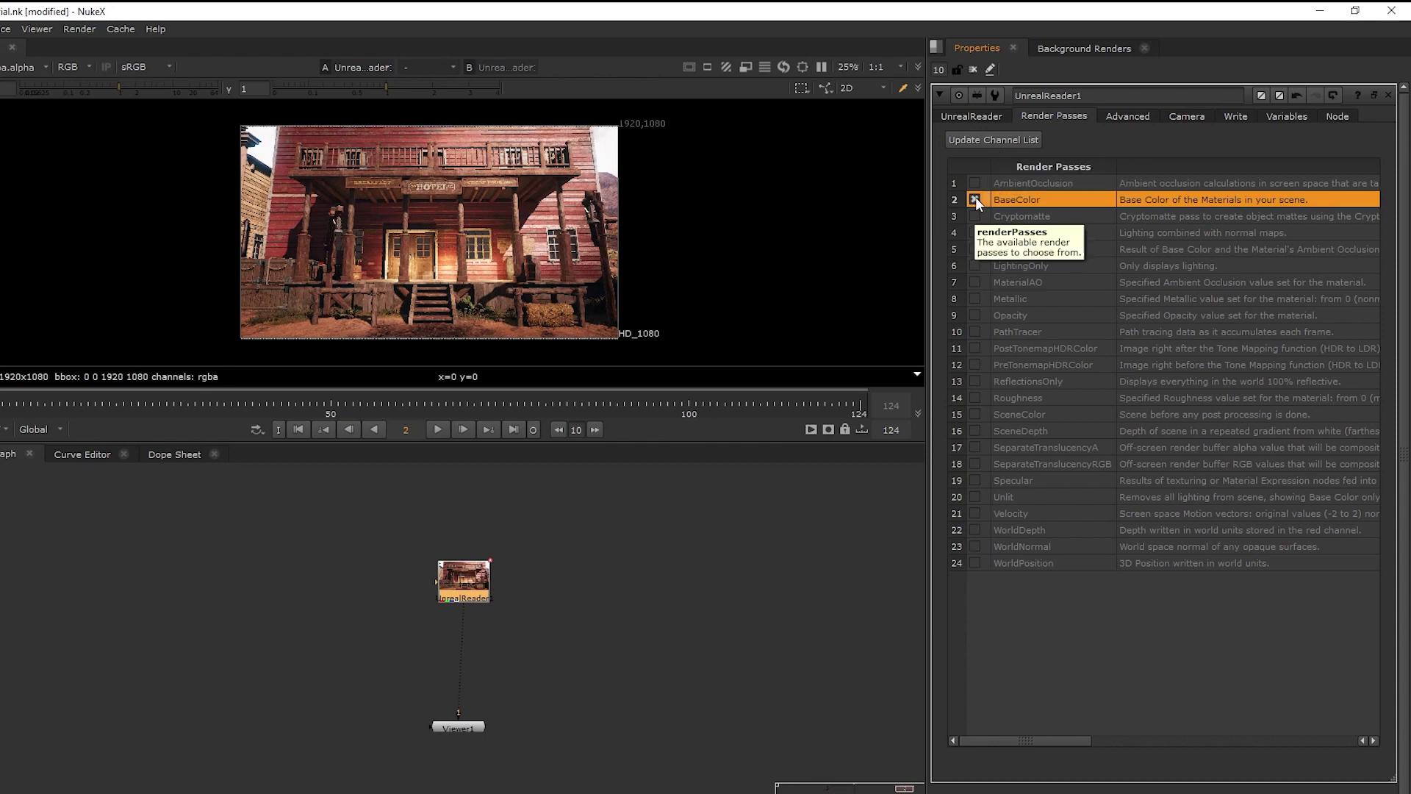
- Review UnrealReader1's advanced render settings and the available anti-aliasing methods
{"action": "left_click", "coordinate": [1125, 114]}
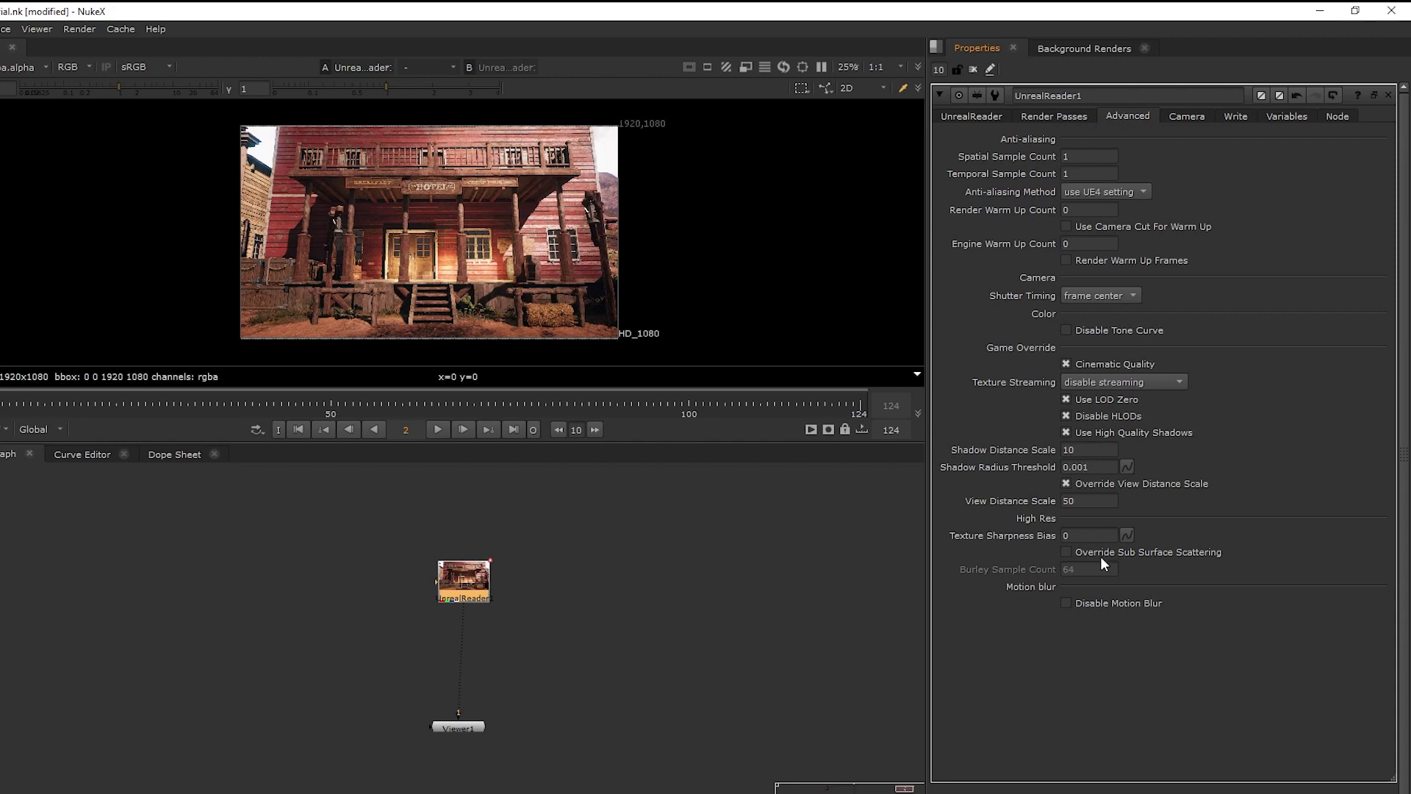
{"action": "left_click", "coordinate": [1121, 192]}
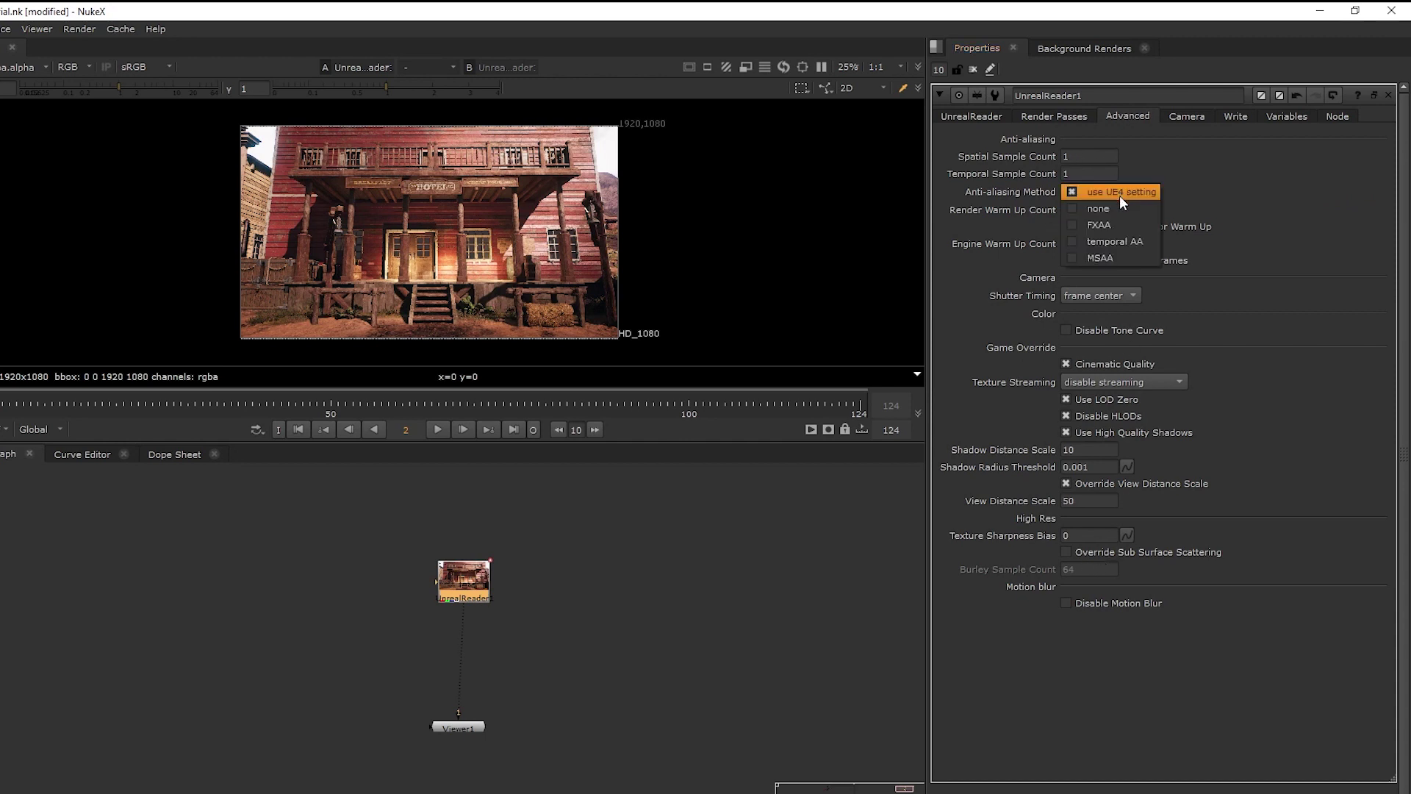
{"action": "left_click", "coordinate": [1180, 189]}
- Create a camera from UnrealReader1 with link output enabled, place it beside the reader and open its properties
{"action": "left_click", "coordinate": [1192, 111]}
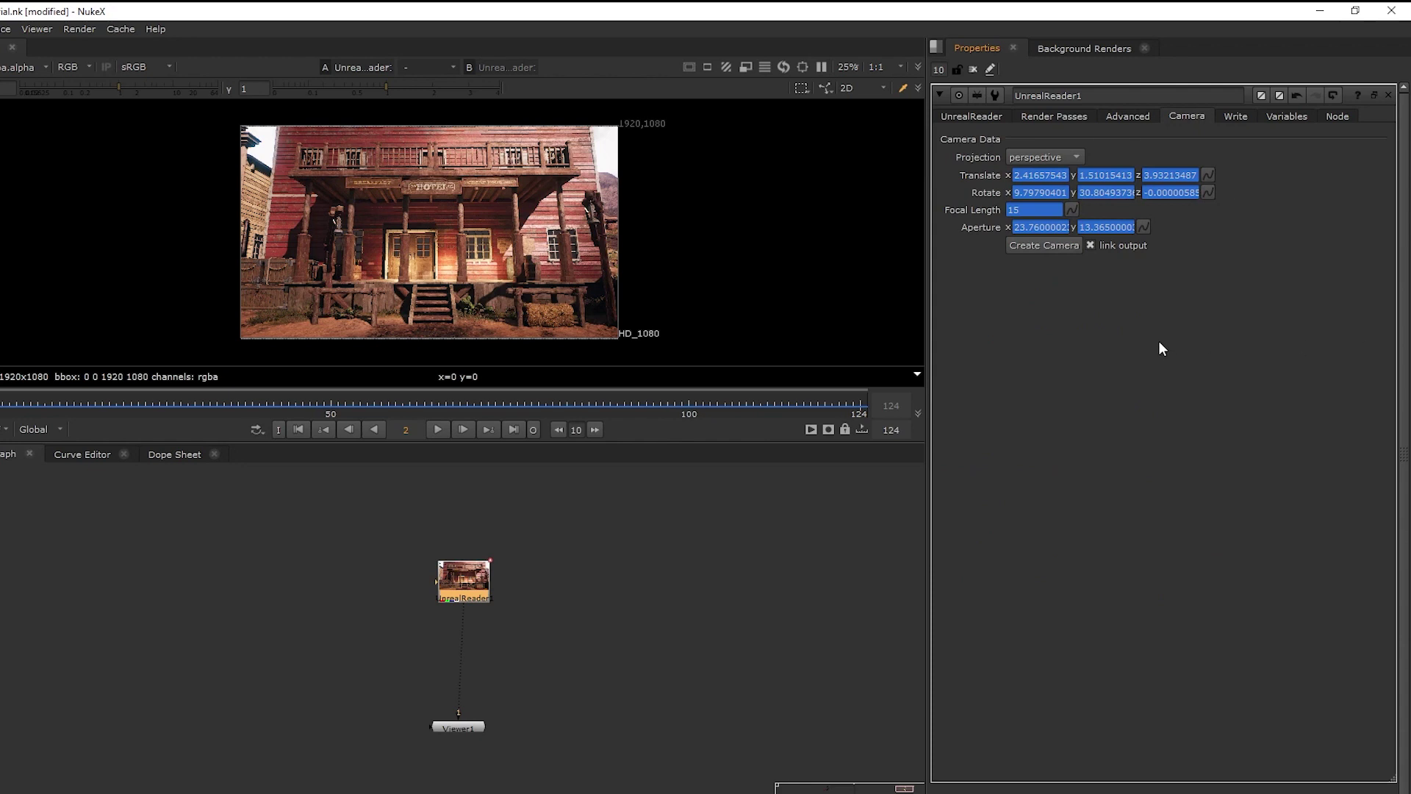
{"action": "left_click", "coordinate": [1062, 245]}
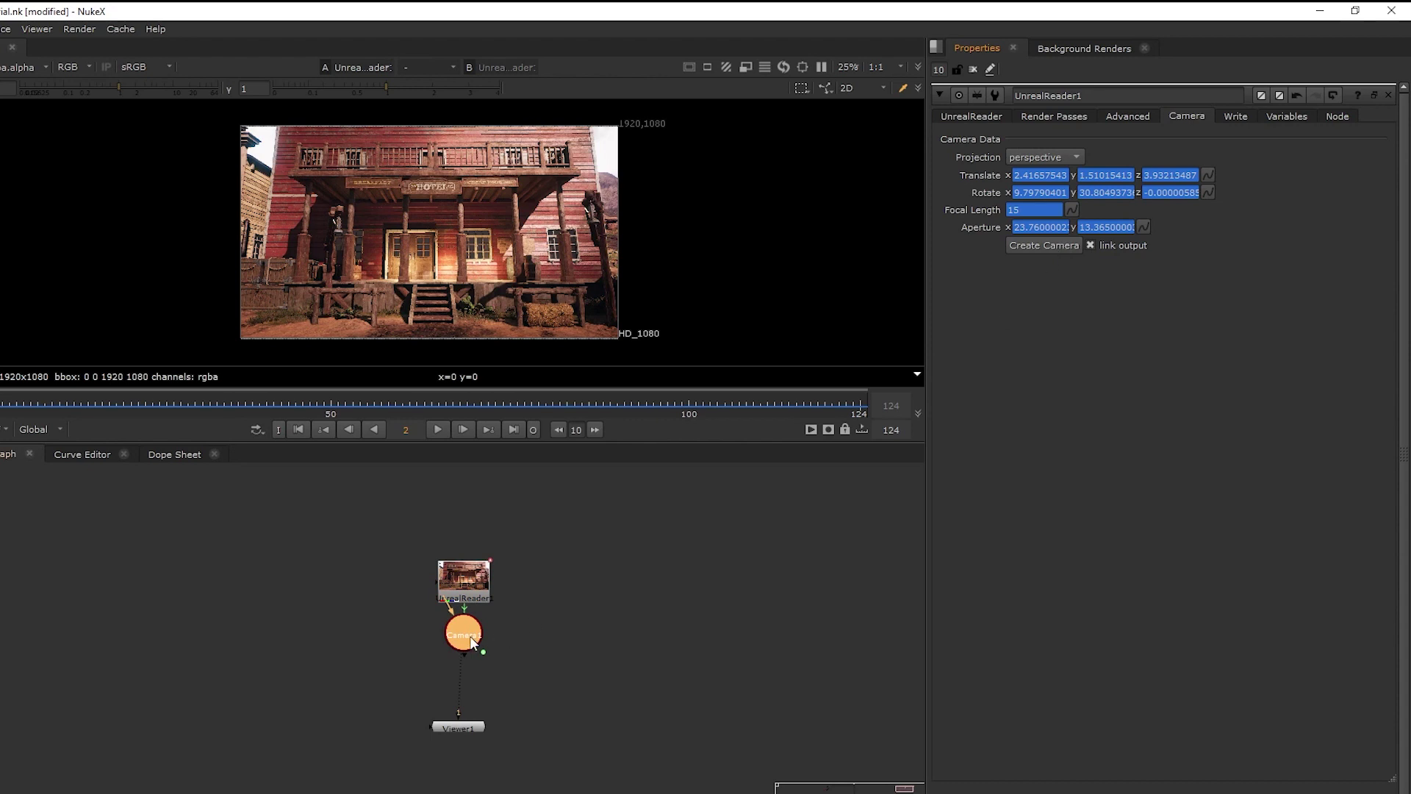
{"action": "left_click_drag", "start_coordinate": [470, 636], "coordinate": [556, 585]}
{"action": "double_click", "coordinate": [610, 580]}
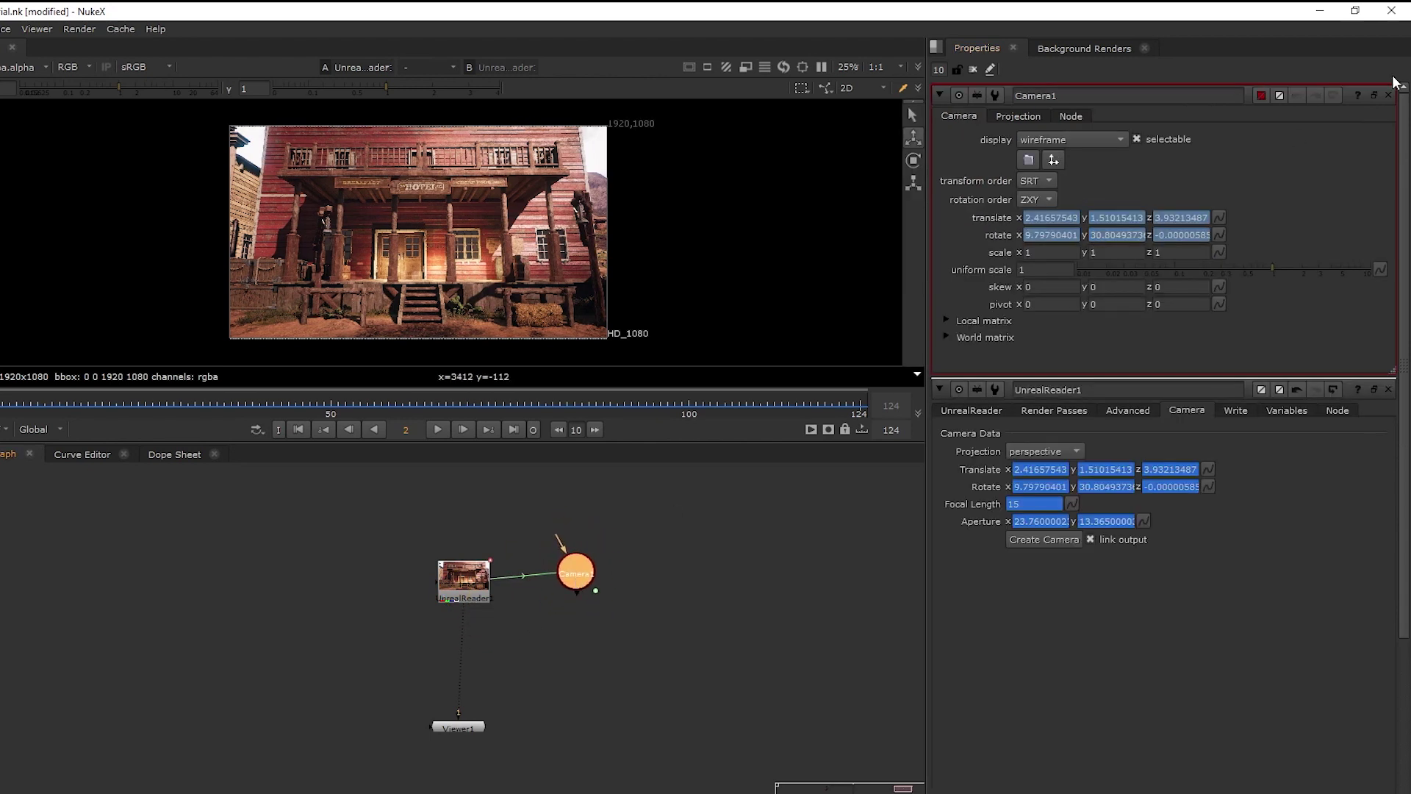
- Examine the linked camera in the Viewer's 3D view and its connection to UnrealReader1 in the Node Graph
{"action": "key", "text": "space"}
{"action": "key", "text": "Tab"}
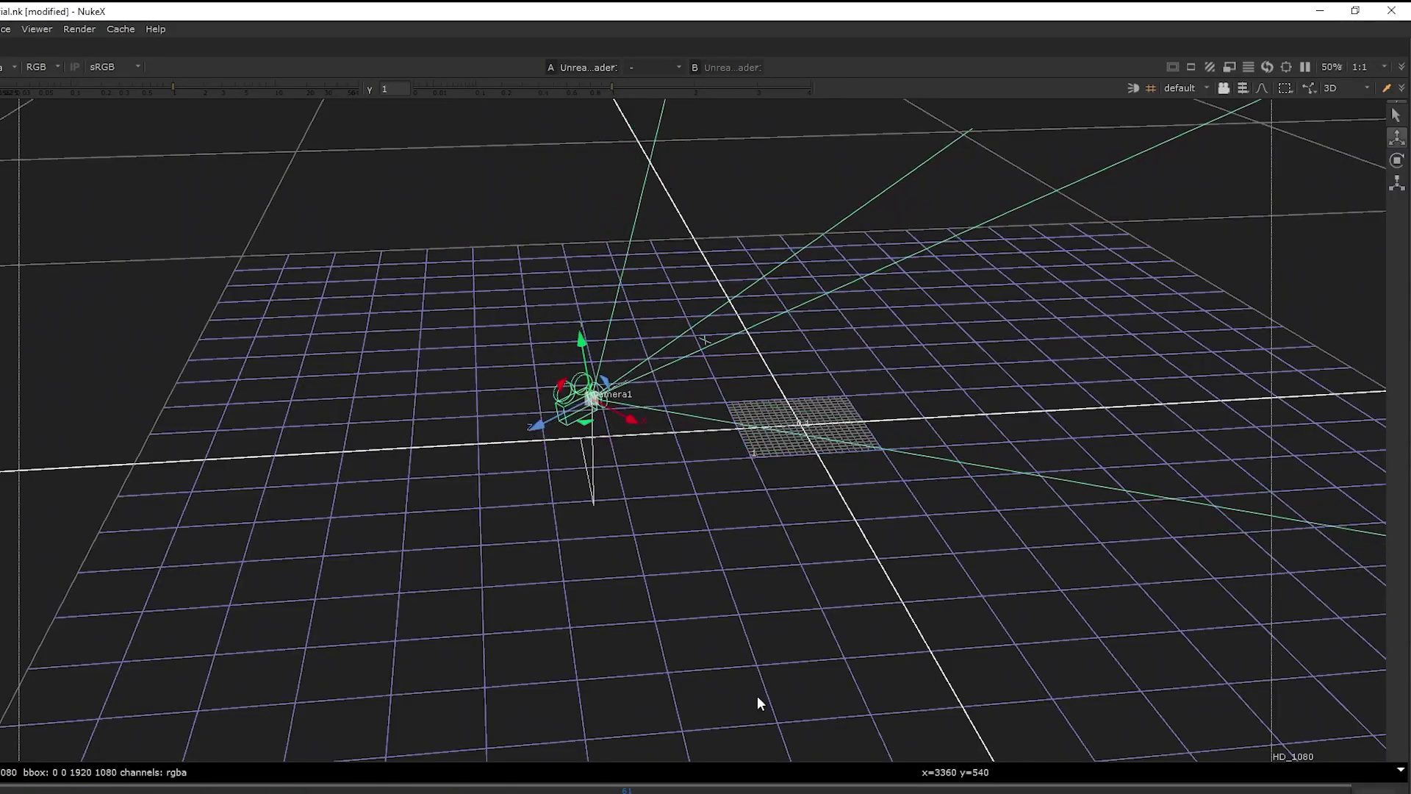
{"action": "left_click", "coordinate": [1351, 83]}
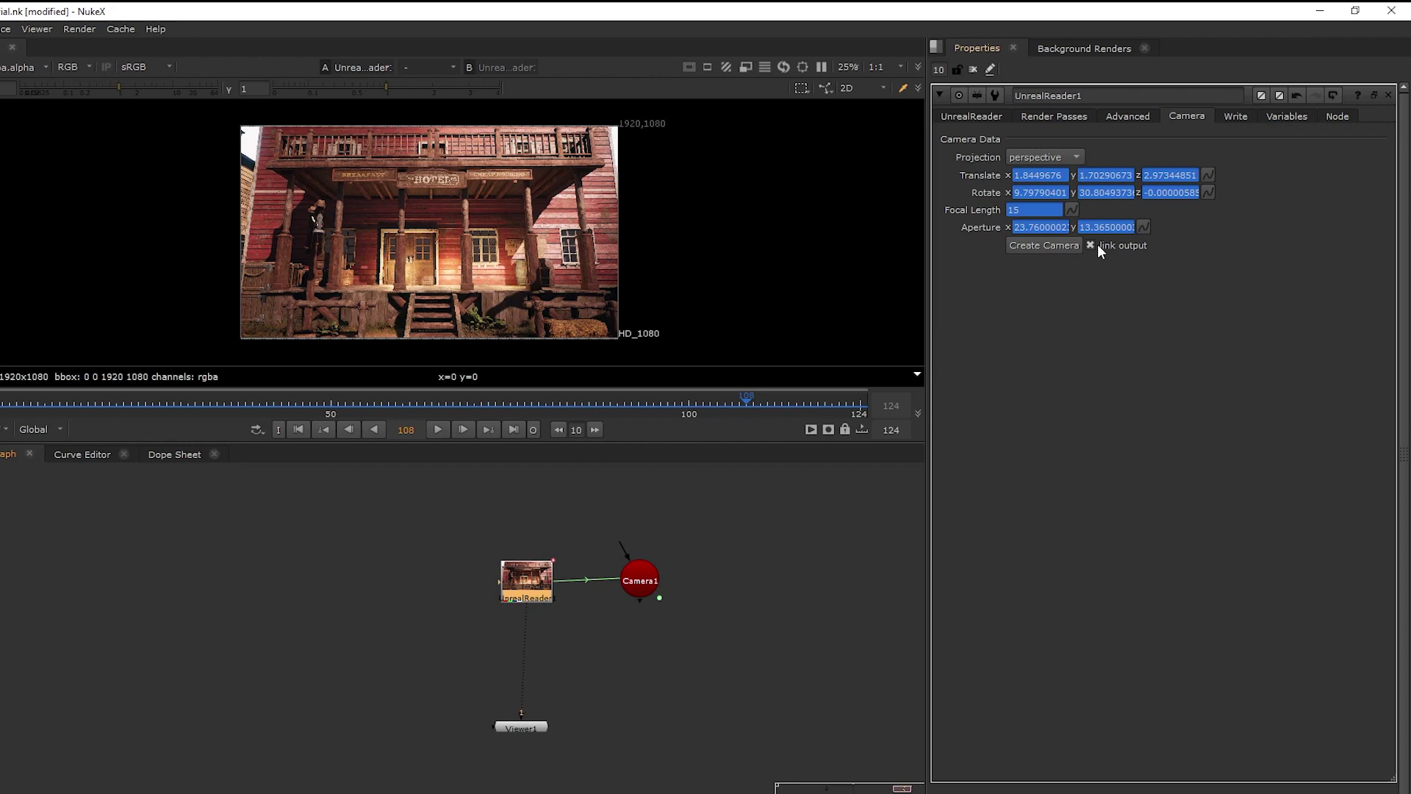
{"action": "scroll", "coordinate": [575, 619], "scroll_direction": "up", "scroll_amount": 3}
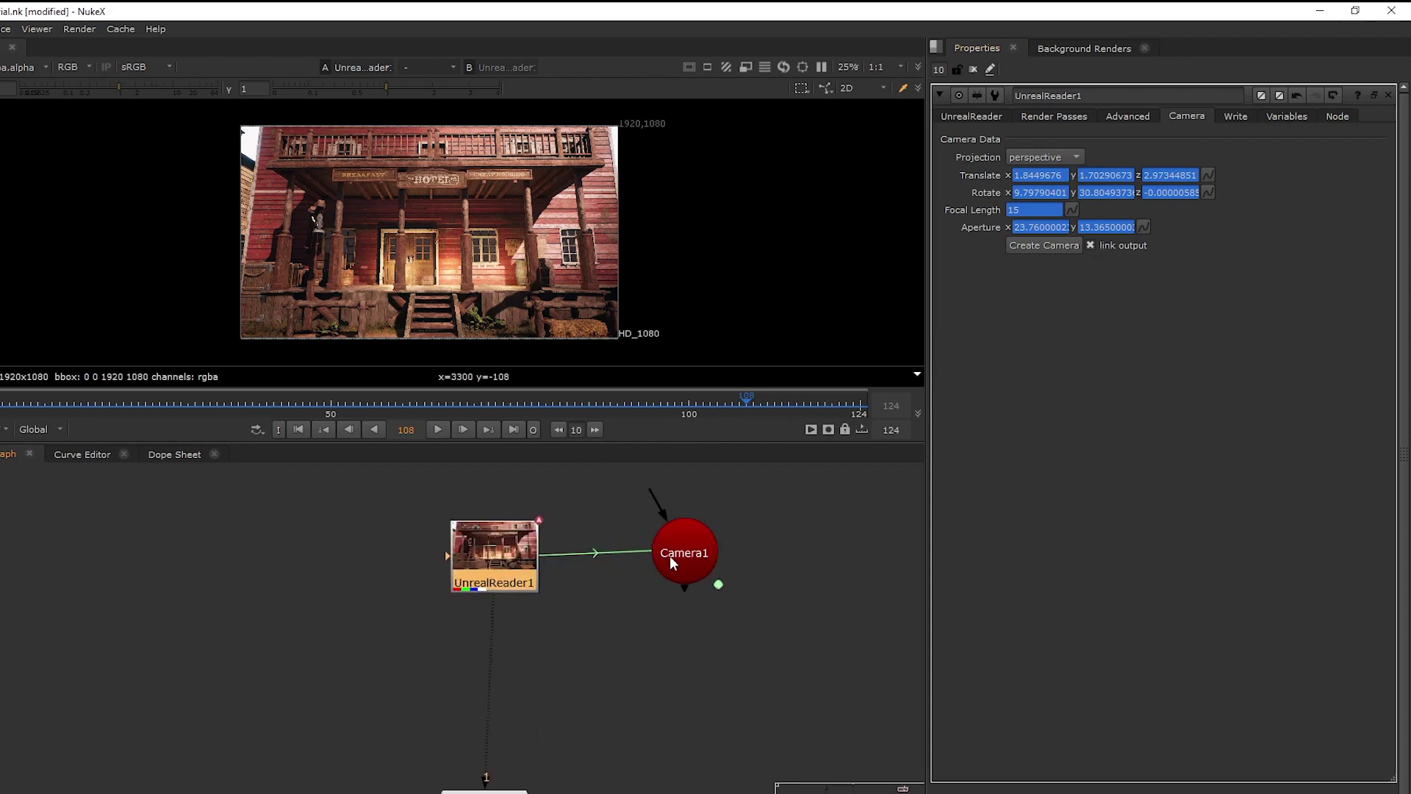
{"action": "left_click_drag", "start_coordinate": [670, 563], "coordinate": [678, 572]}
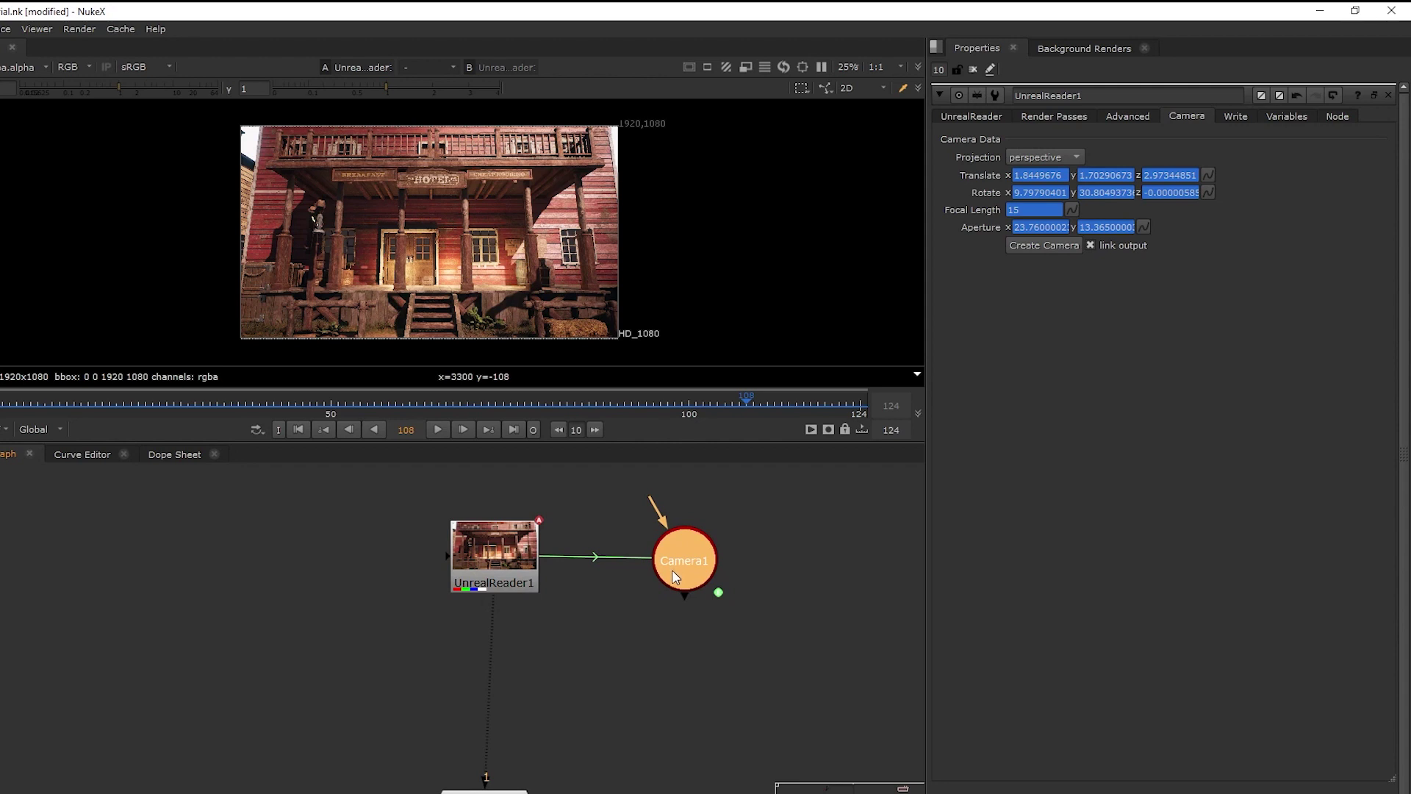
- Add a new Camera node and connect UnrealReader1's camera input to it
{"action": "key", "text": "Tab"}
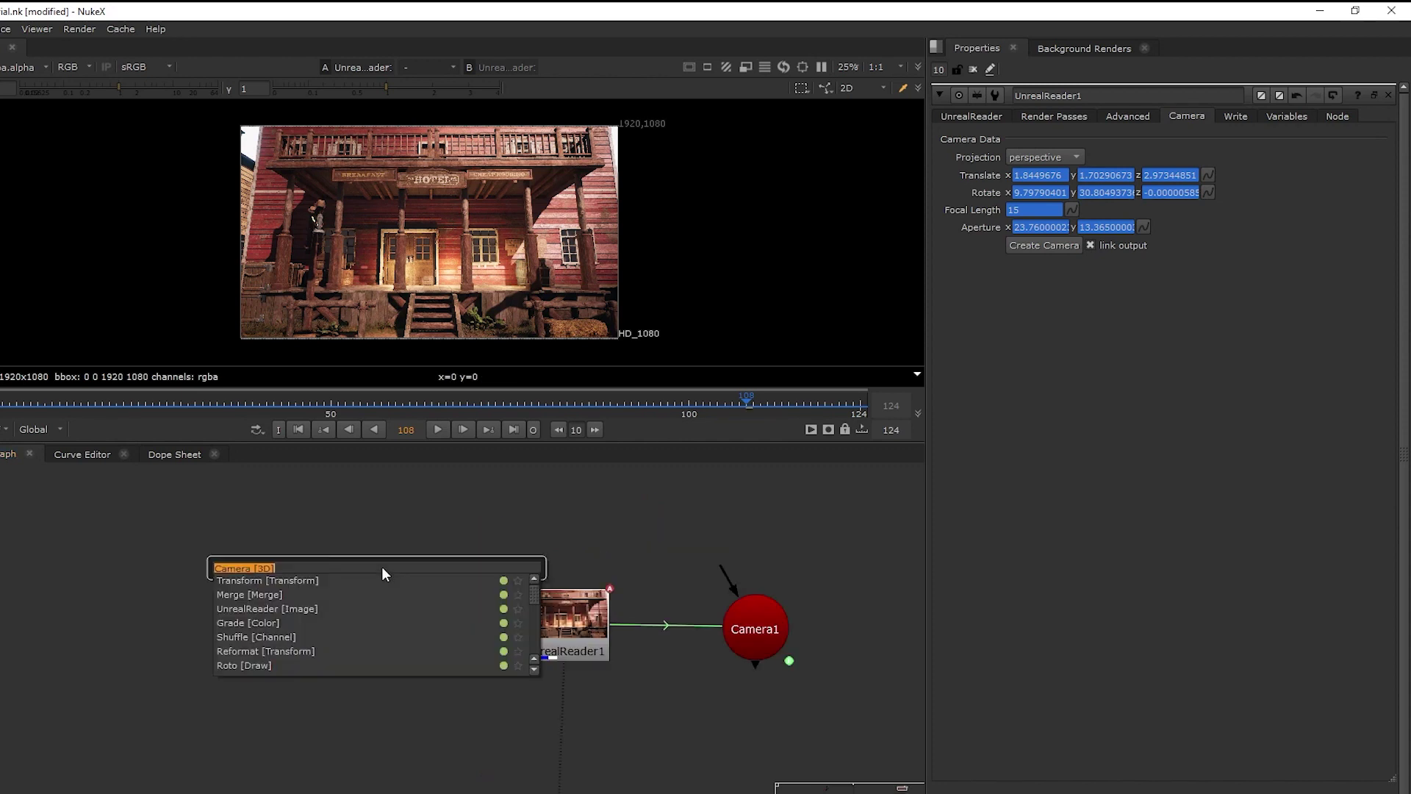
{"action": "type", "text": "cam"}
{"action": "key", "text": "Return"}
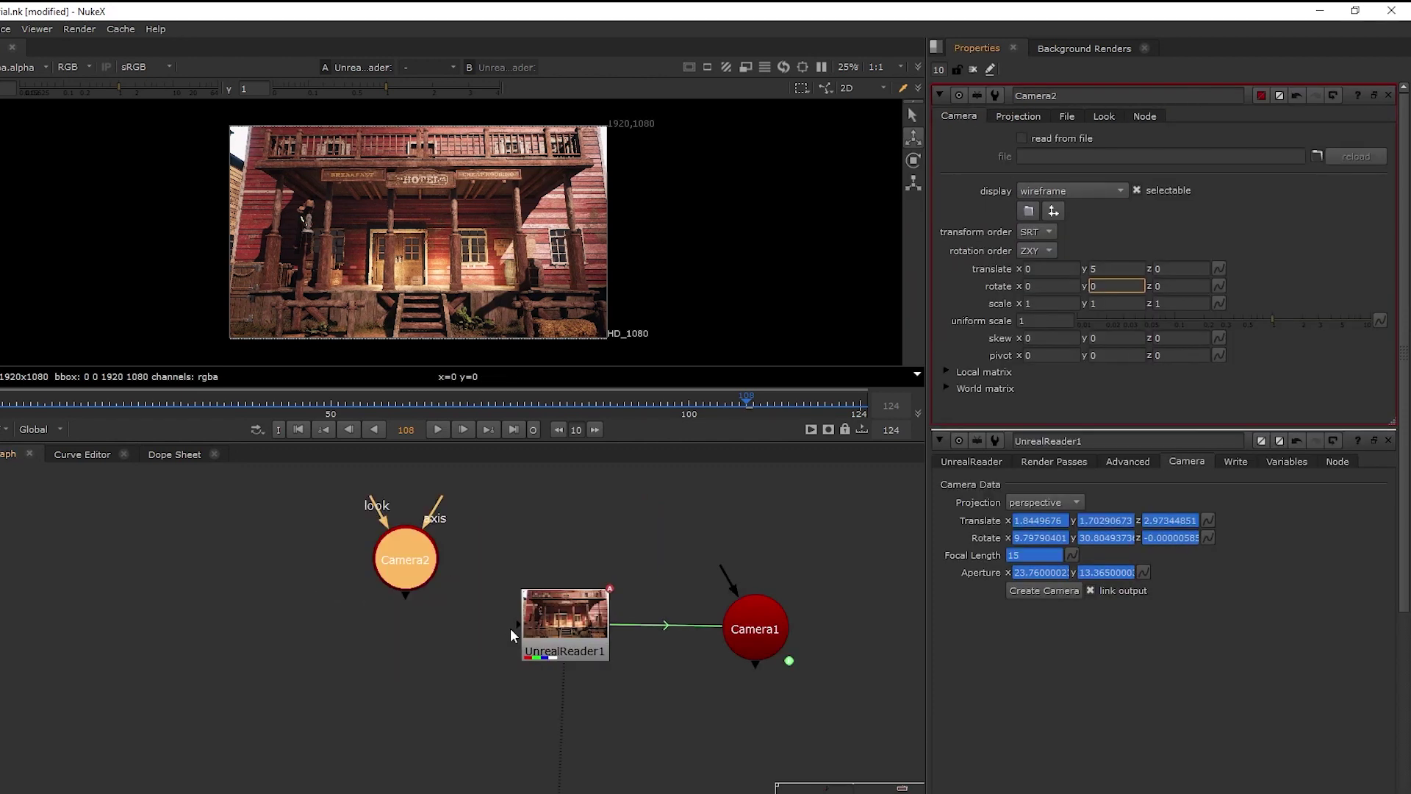
{"action": "left_click_drag", "start_coordinate": [514, 624], "coordinate": [404, 567]}
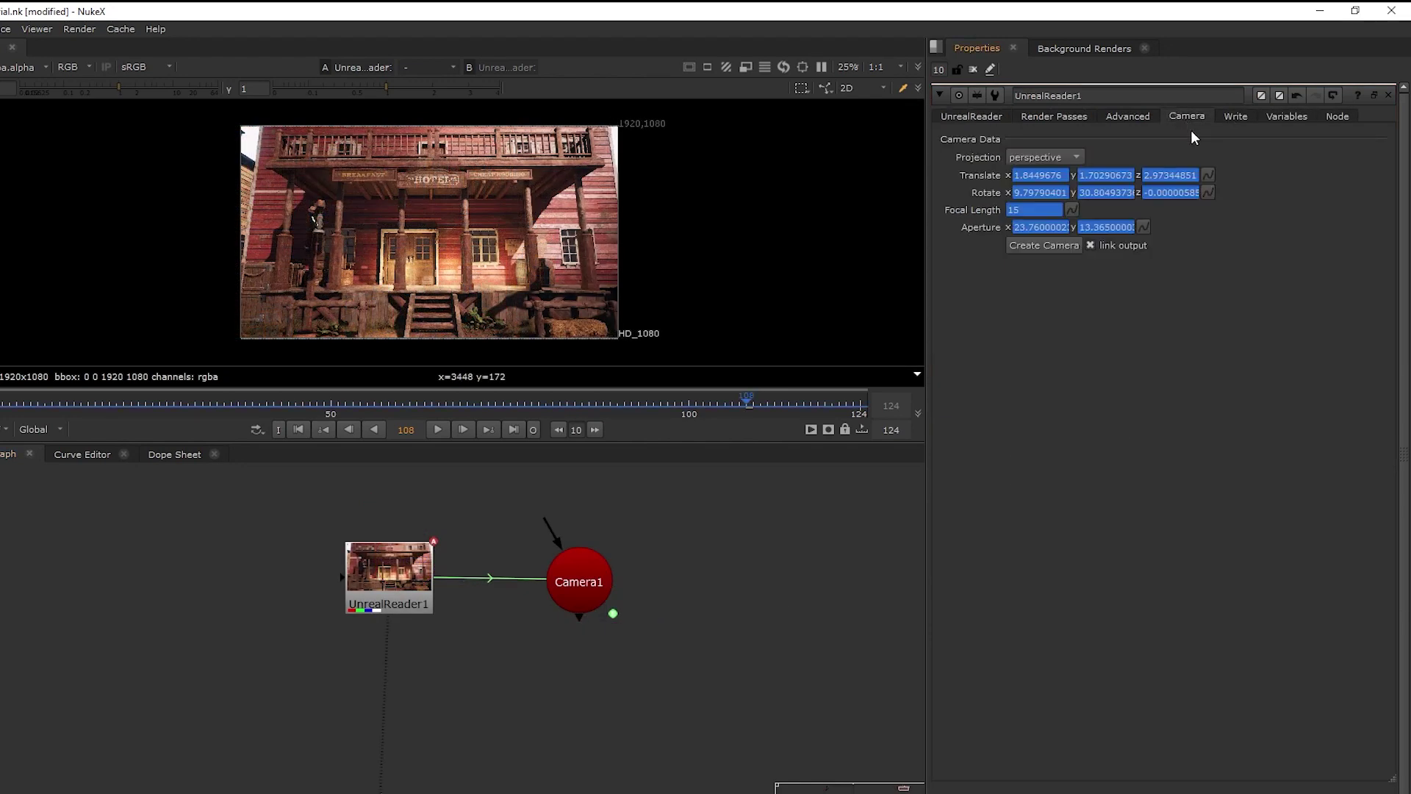
- Review UnrealReader1's file writing options, console variables and commands, and general node settings
{"action": "left_click", "coordinate": [1233, 118]}
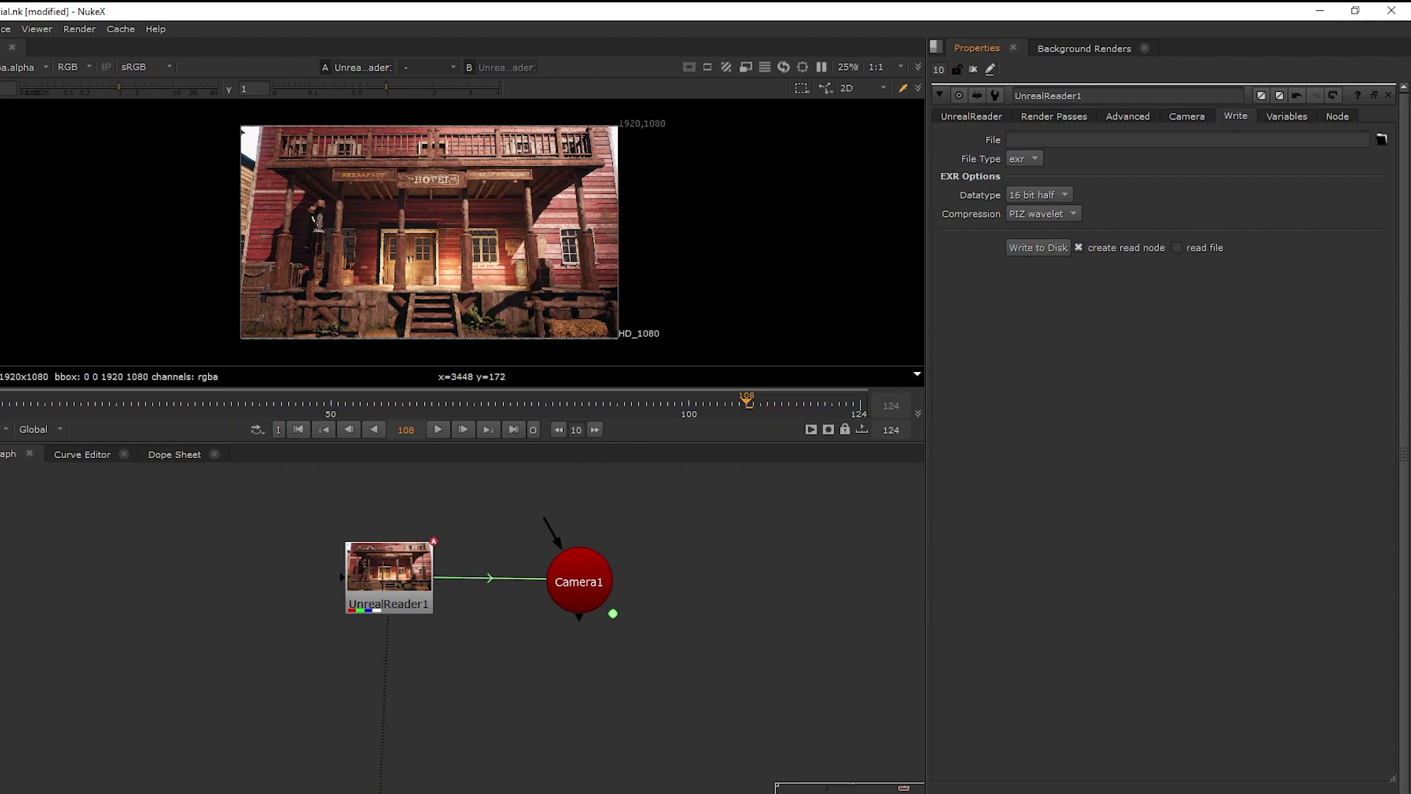
{"action": "left_click", "coordinate": [1287, 118]}
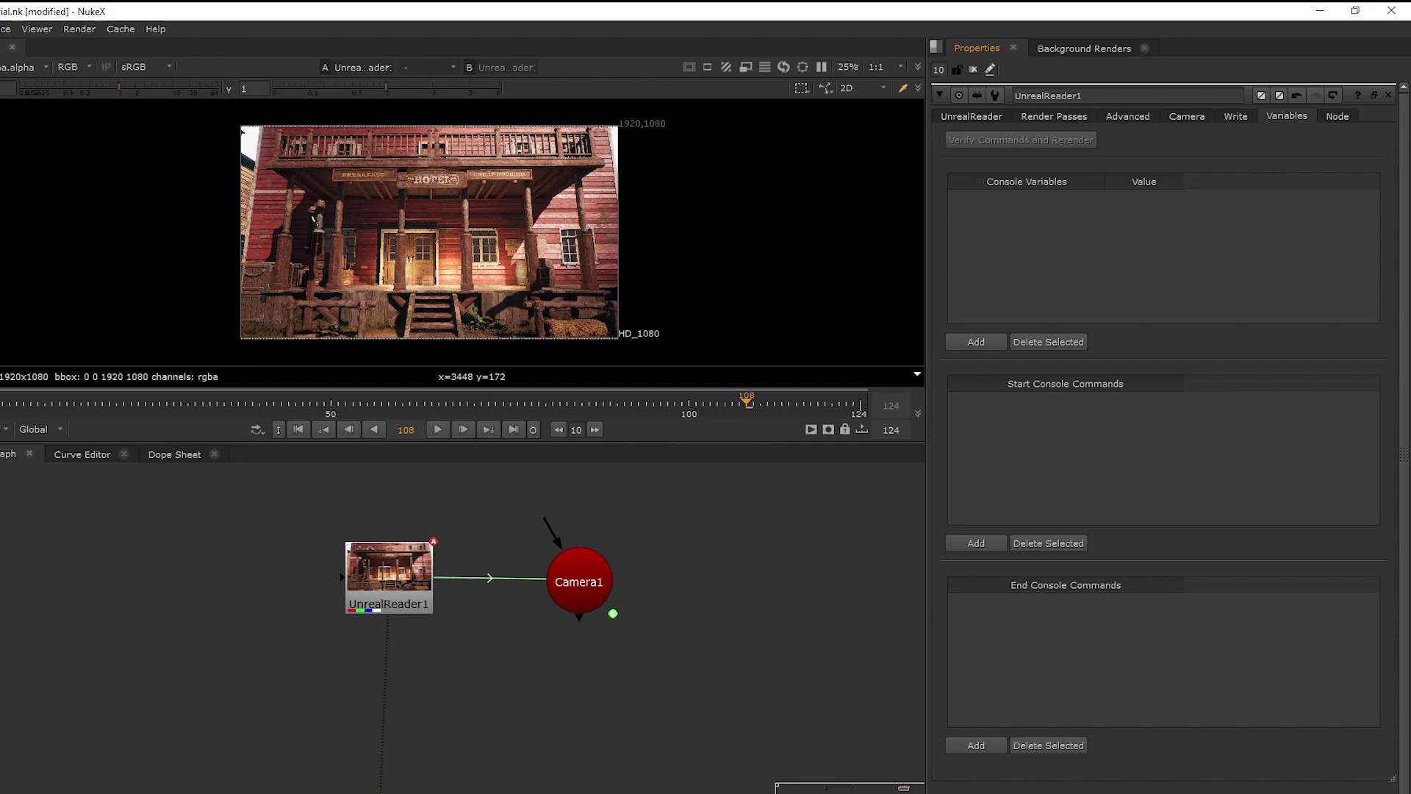
{"action": "left_click", "coordinate": [1337, 116]}
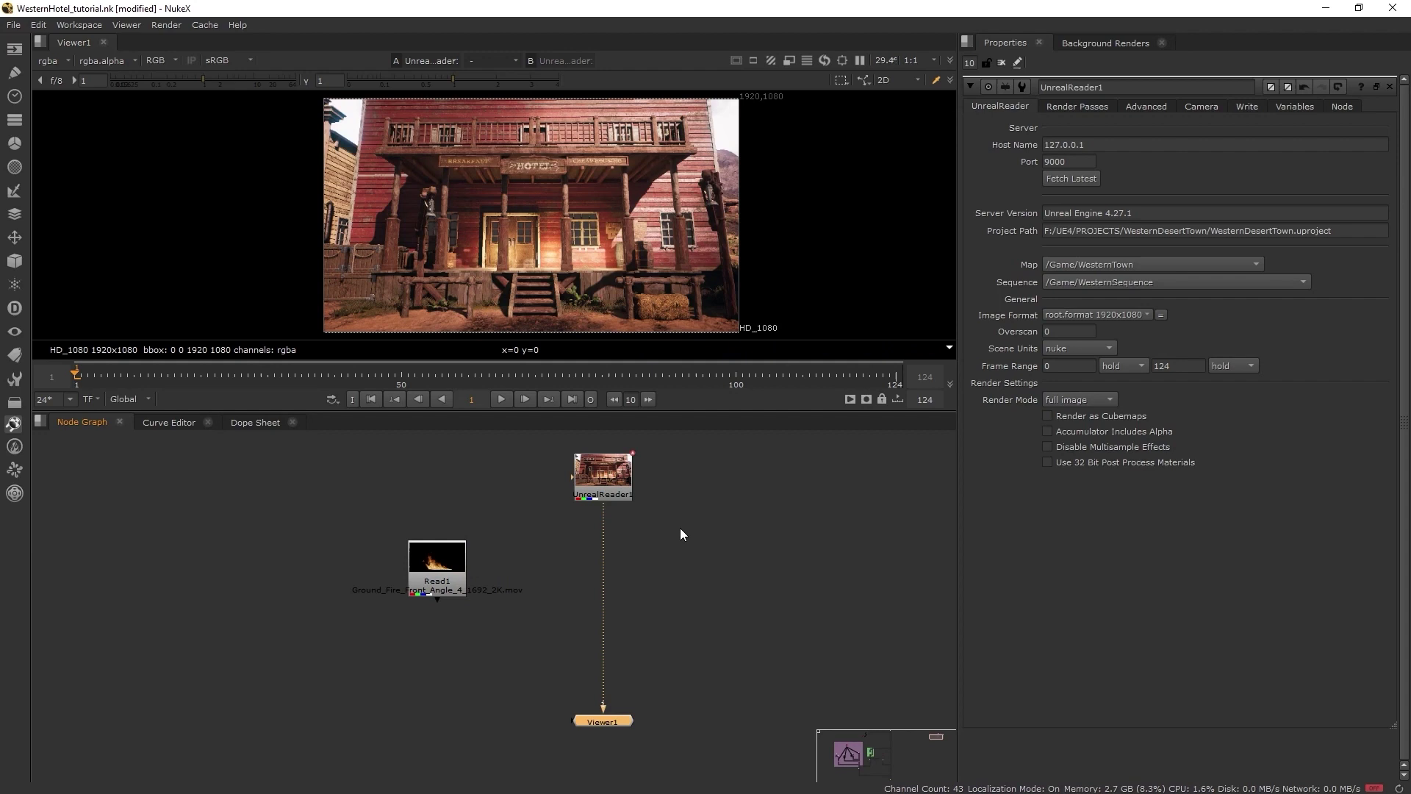
- Create a camera from UnrealReader1 with link output disabled and place it beside the reader
{"action": "left_click", "coordinate": [607, 486]}
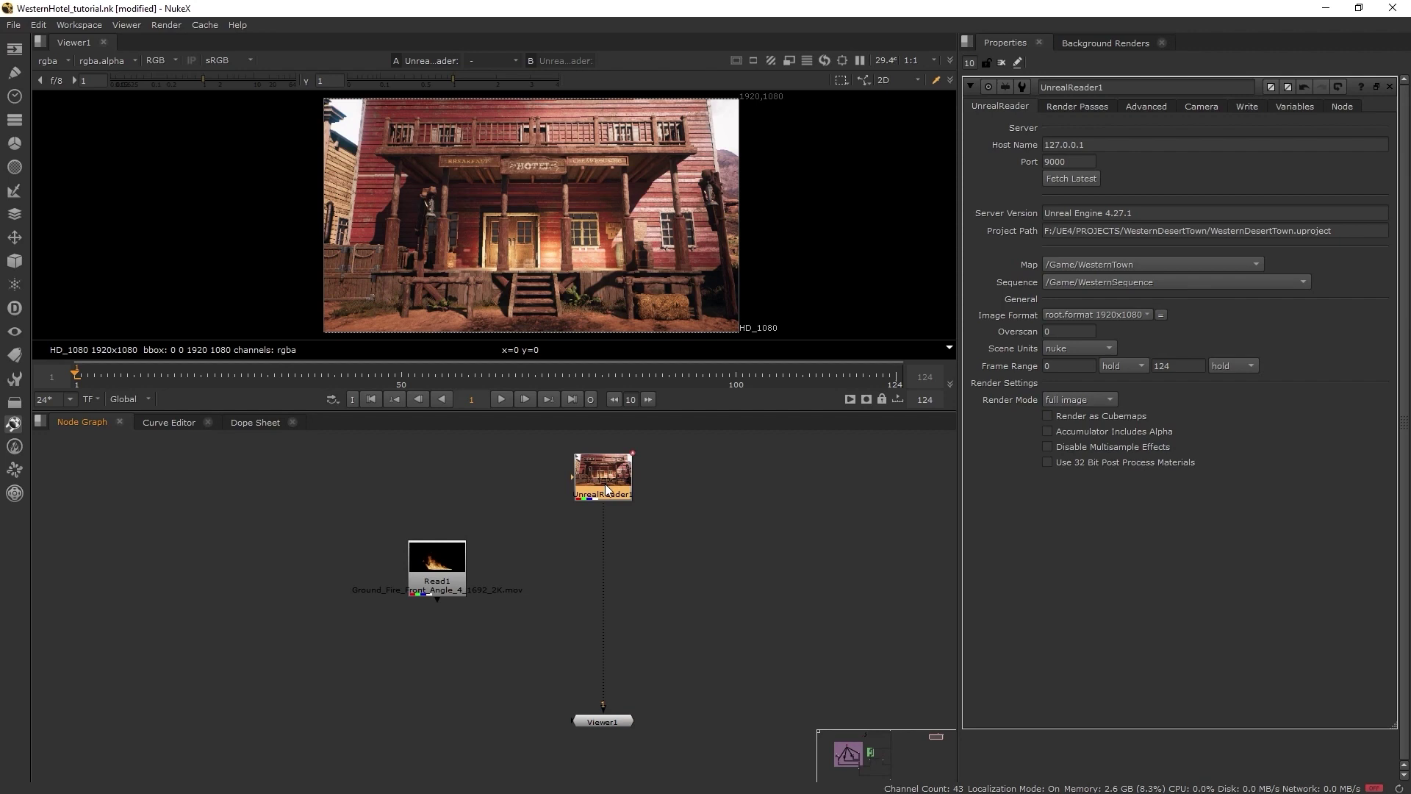
{"action": "left_click", "coordinate": [1190, 109]}
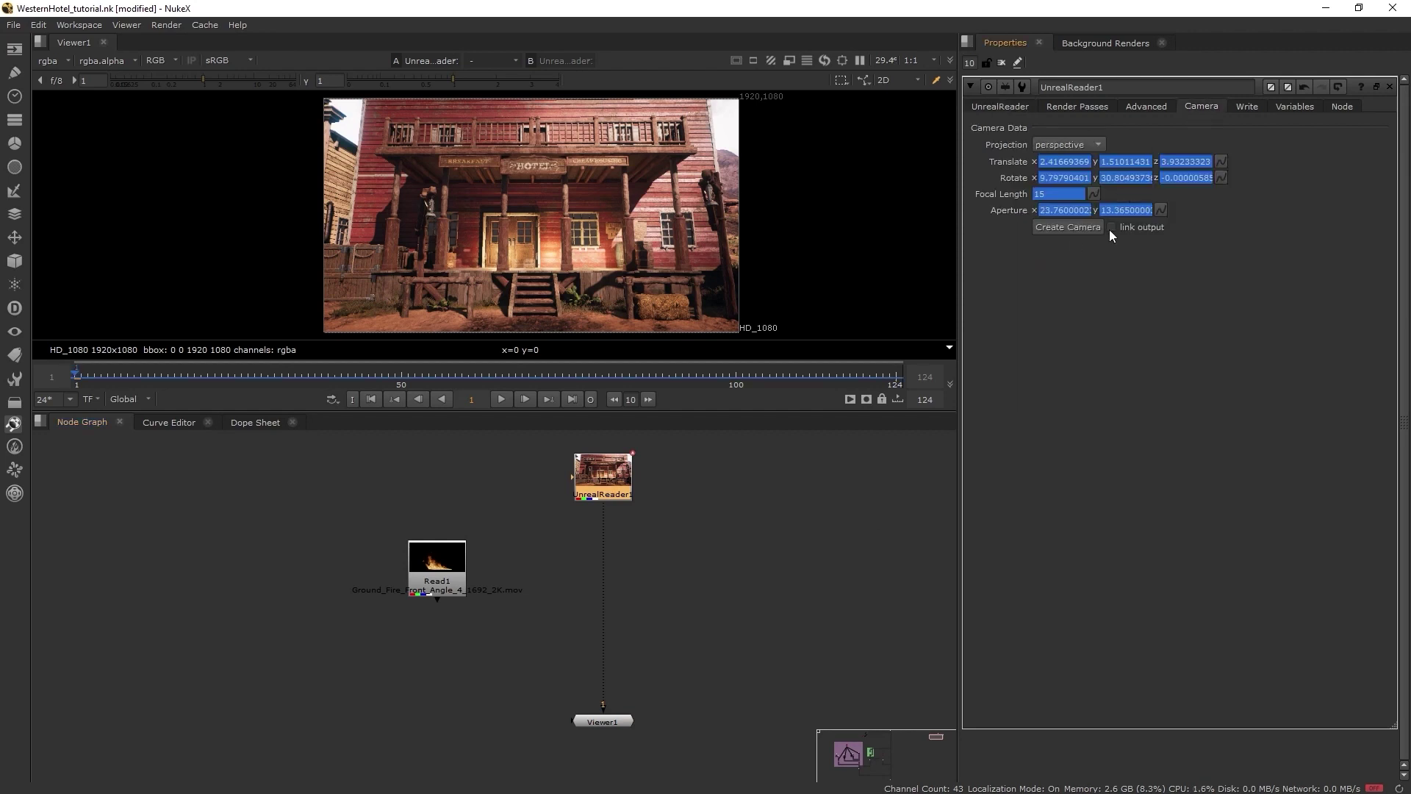
{"action": "left_click", "coordinate": [1068, 226]}
{"action": "left_click_drag", "start_coordinate": [601, 530], "coordinate": [735, 540]}
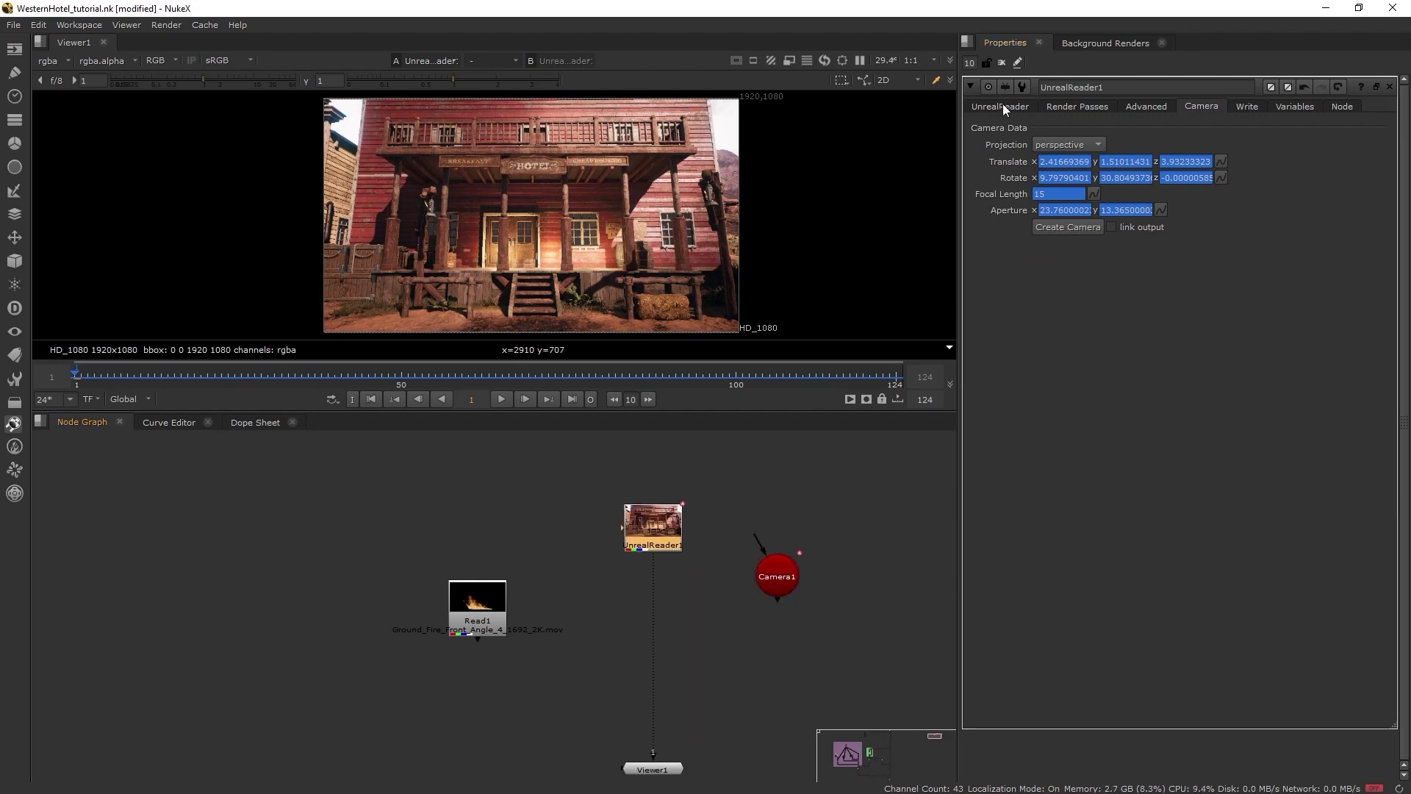
- Review UnrealReader1's available render passes, such as AmbientOcclusion, BaseColor, DetailLighting, DiffuseColor and LightingOnly
{"action": "left_click", "coordinate": [1066, 106]}
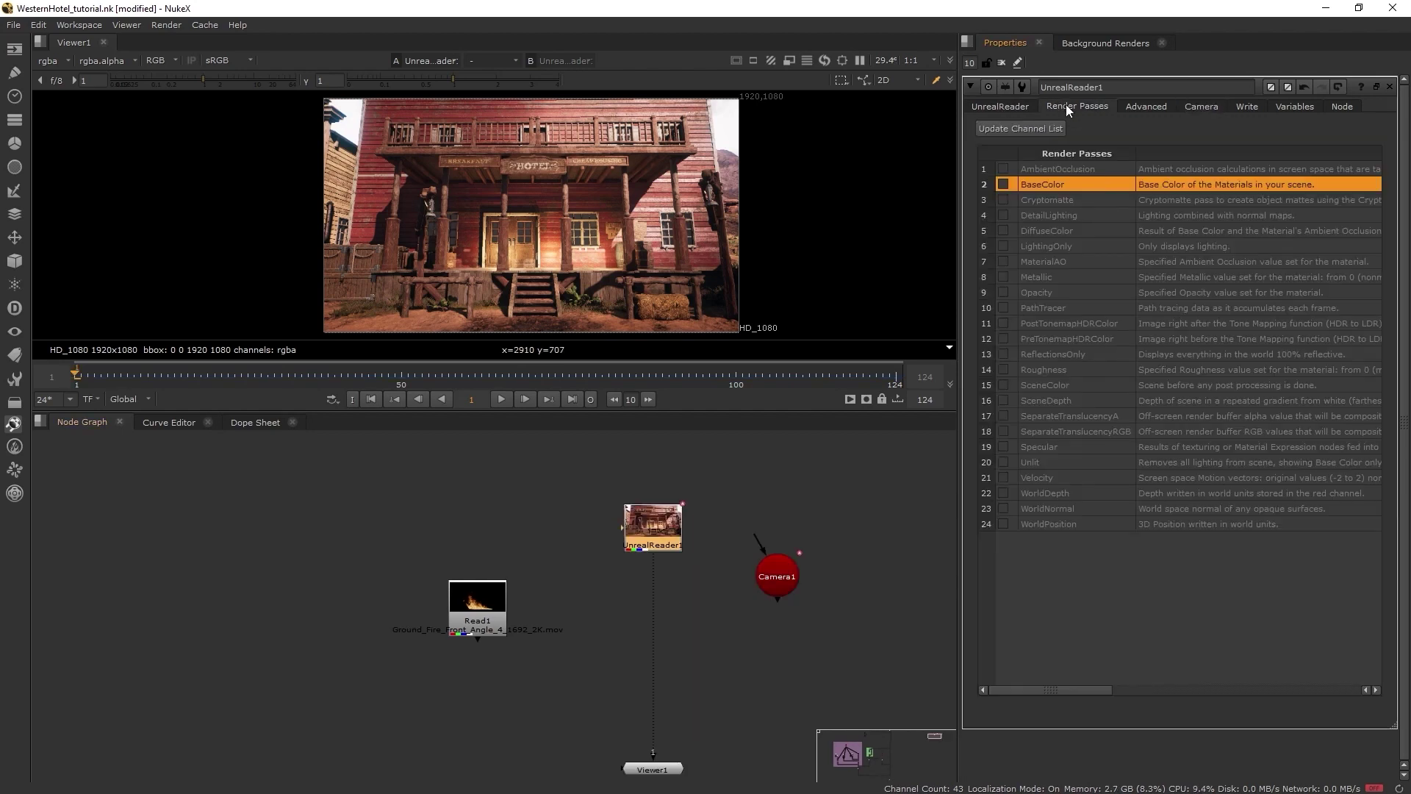
{"action": "left_click", "coordinate": [1051, 170]}
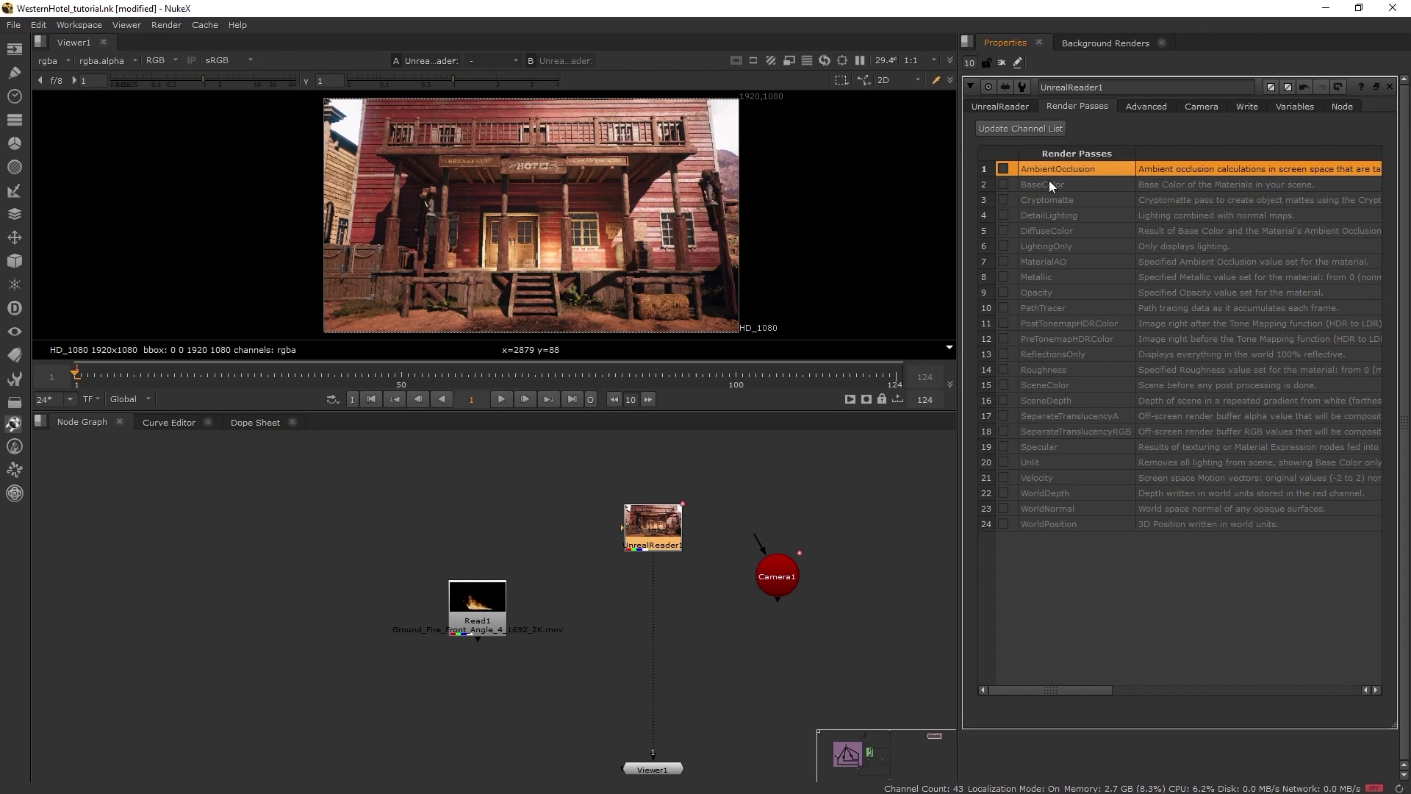
{"action": "left_click", "coordinate": [1073, 185]}
{"action": "left_click", "coordinate": [1085, 216]}
{"action": "left_click", "coordinate": [1086, 232]}
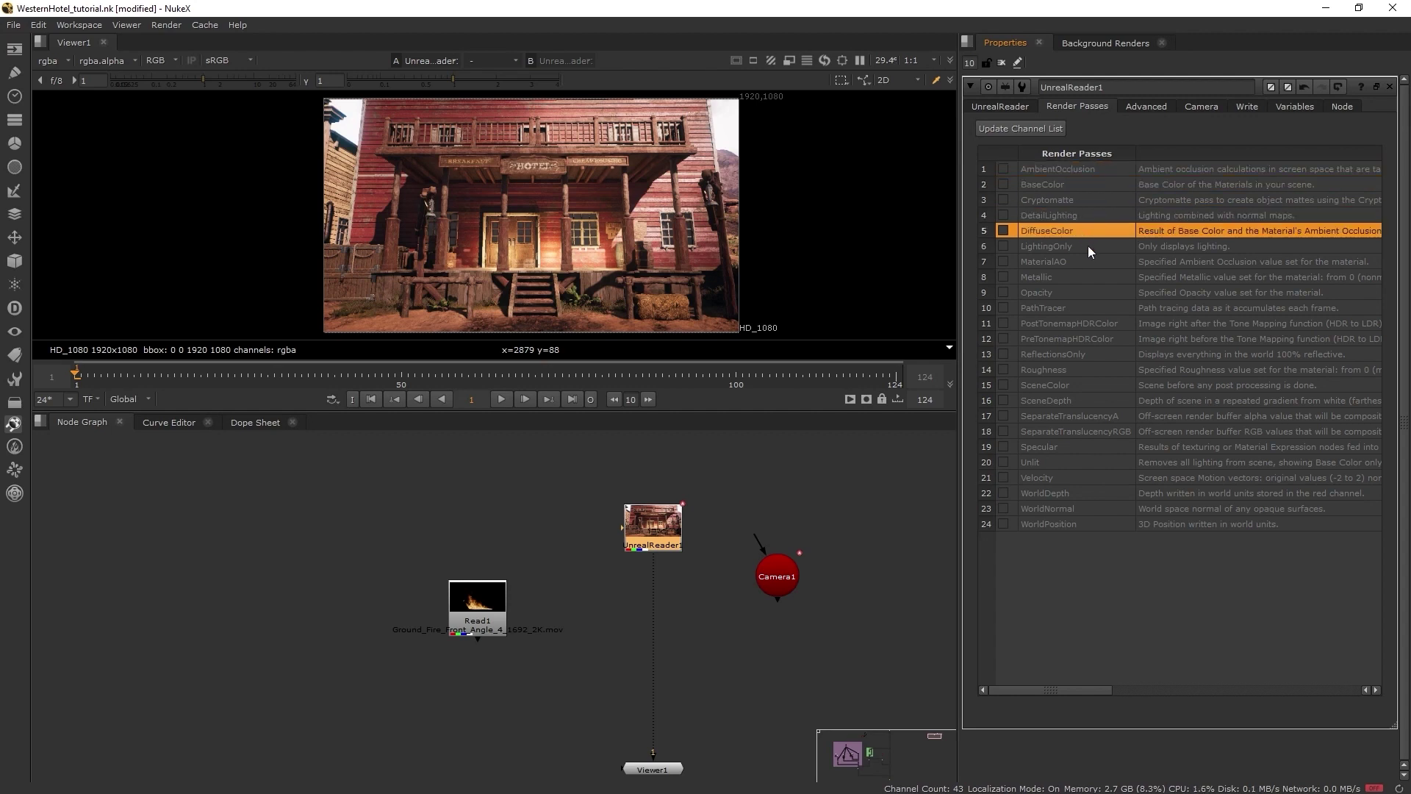
{"action": "left_click", "coordinate": [1088, 245]}
{"action": "left_click", "coordinate": [1079, 174]}
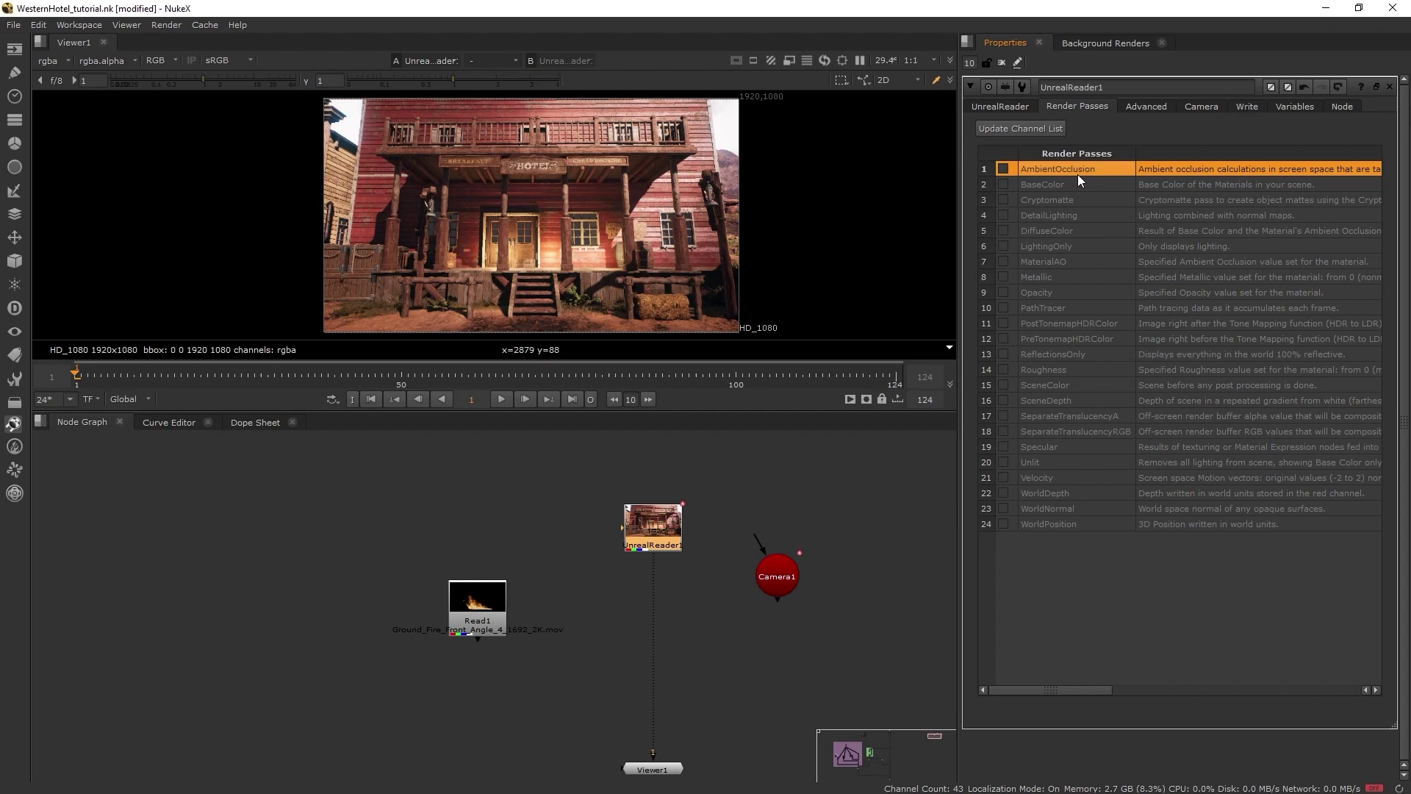
- Enable UnrealReader1's WorldPosition, WorldNormal, WorldDepth and Cryptomatte render passes and update its channel list
{"action": "left_click", "coordinate": [1087, 524]}
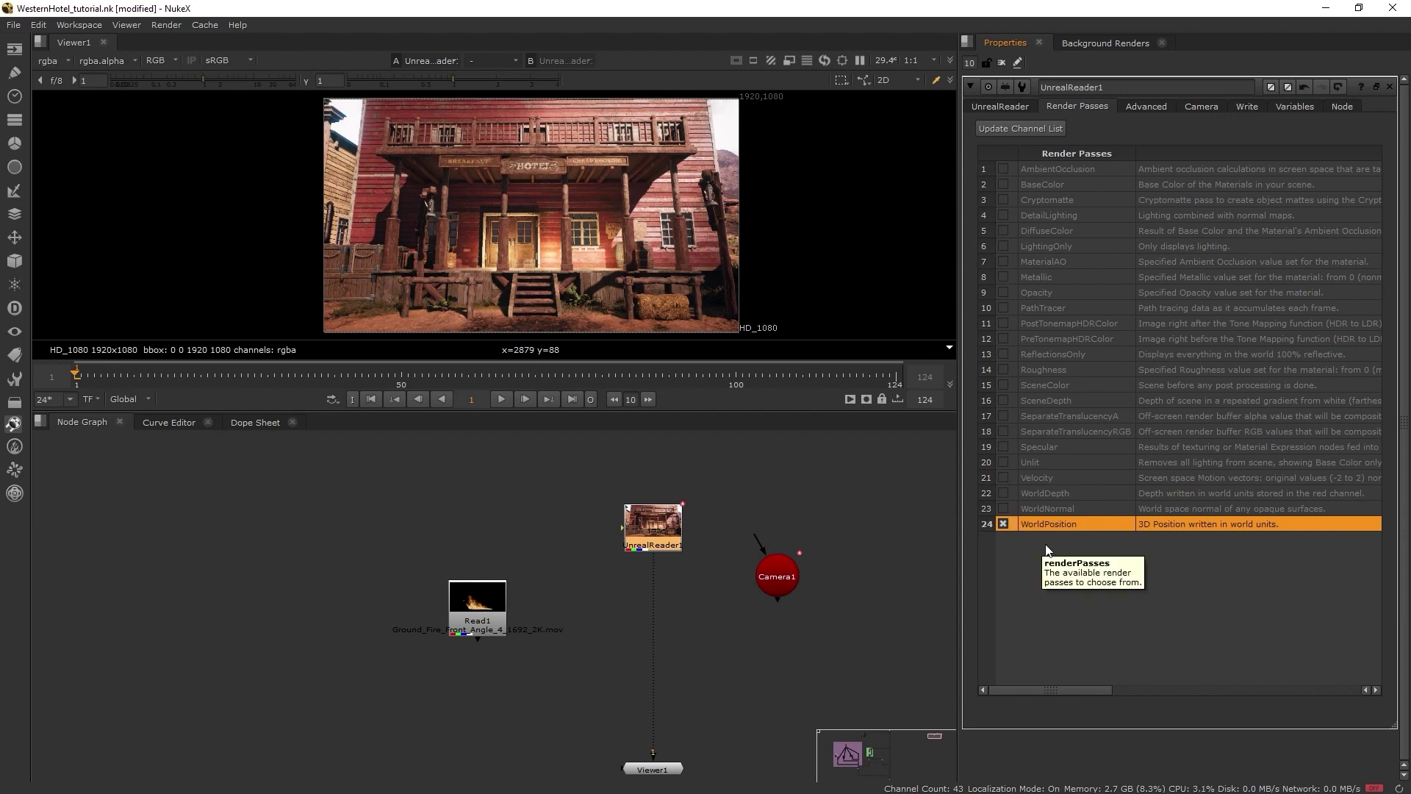
{"action": "left_click", "coordinate": [1005, 507]}
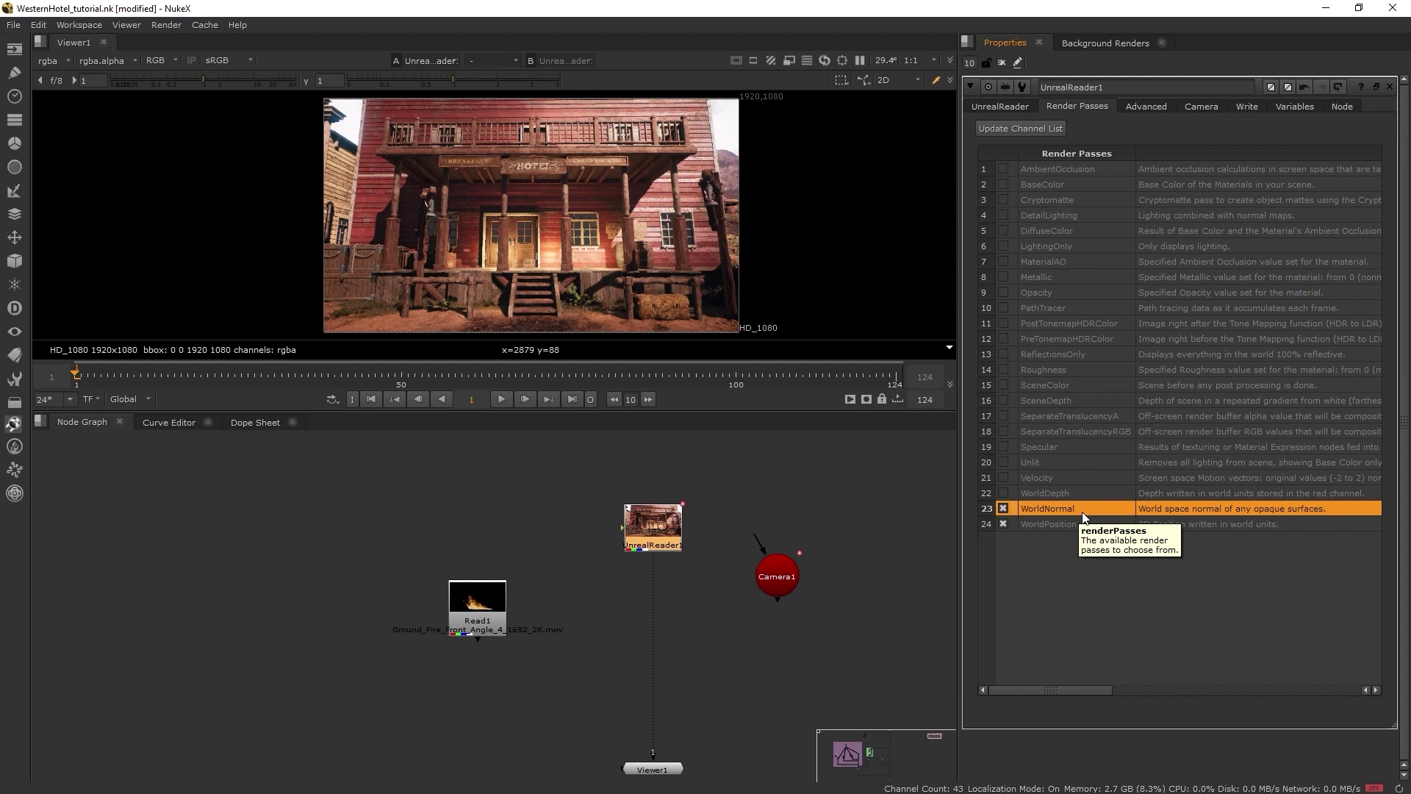
{"action": "left_click", "coordinate": [1005, 492]}
{"action": "left_click", "coordinate": [1004, 200]}
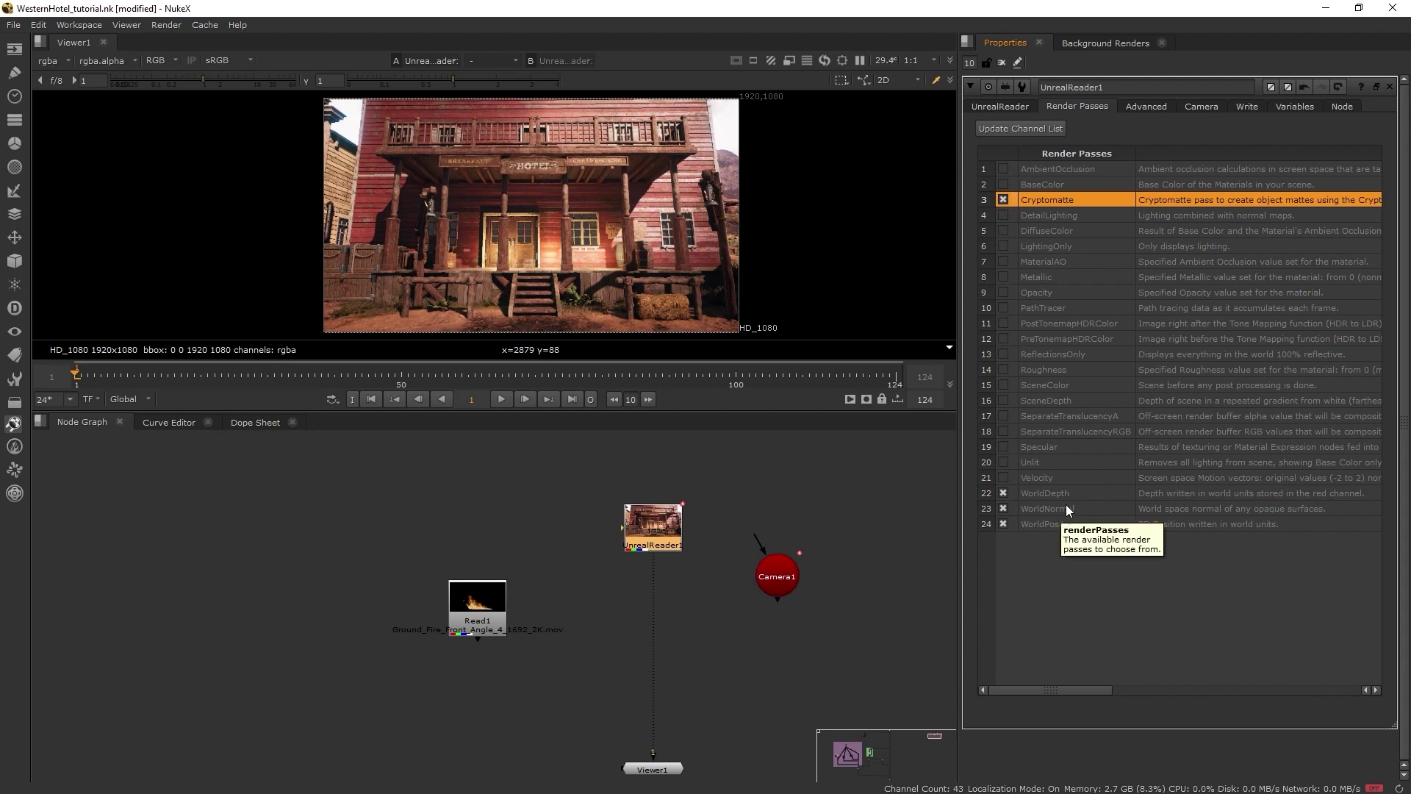
{"action": "left_click", "coordinate": [1021, 128]}
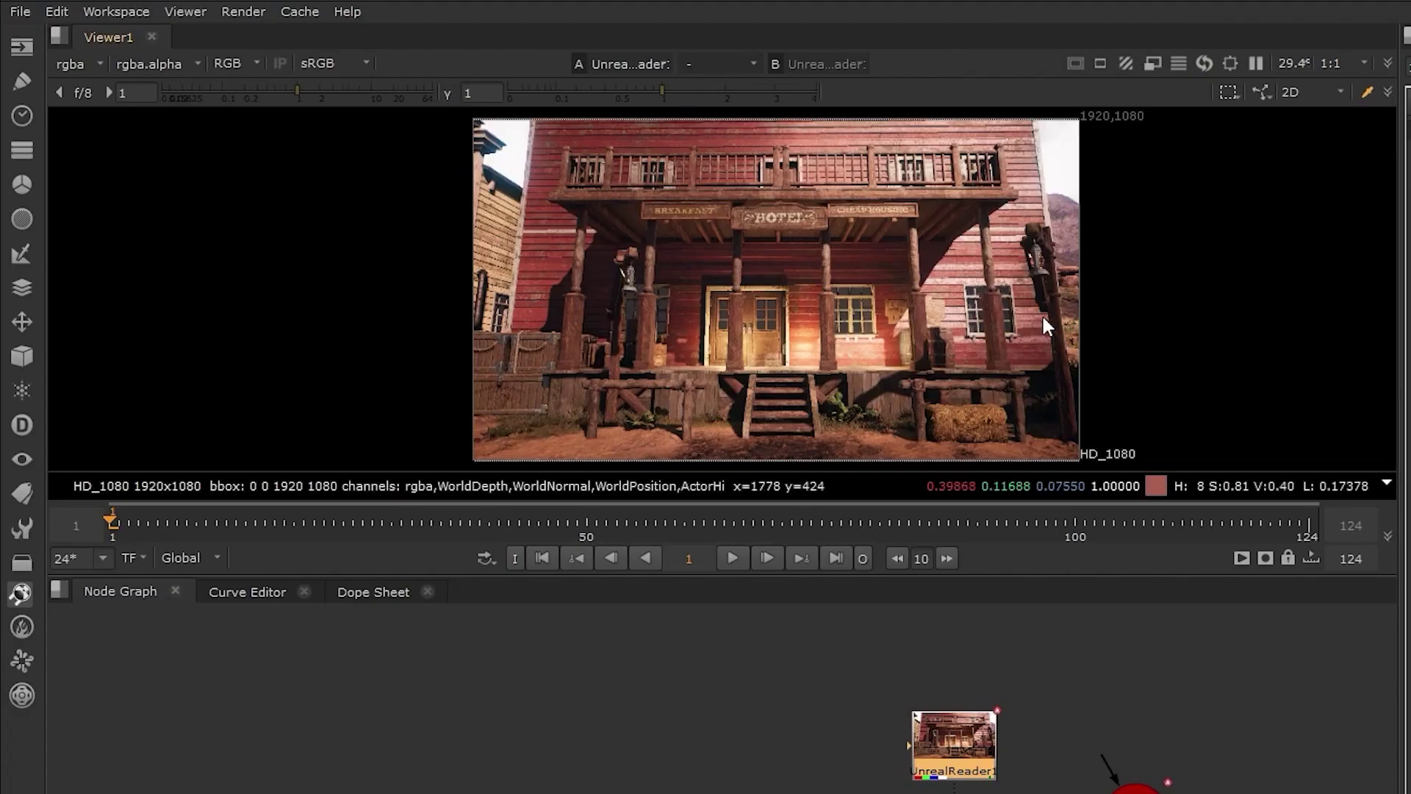
- Examine UnrealReader1's WorldDepth, WorldNormal and WorldPosition layers in the Viewer and return to rgba
{"action": "left_click", "coordinate": [70, 64]}
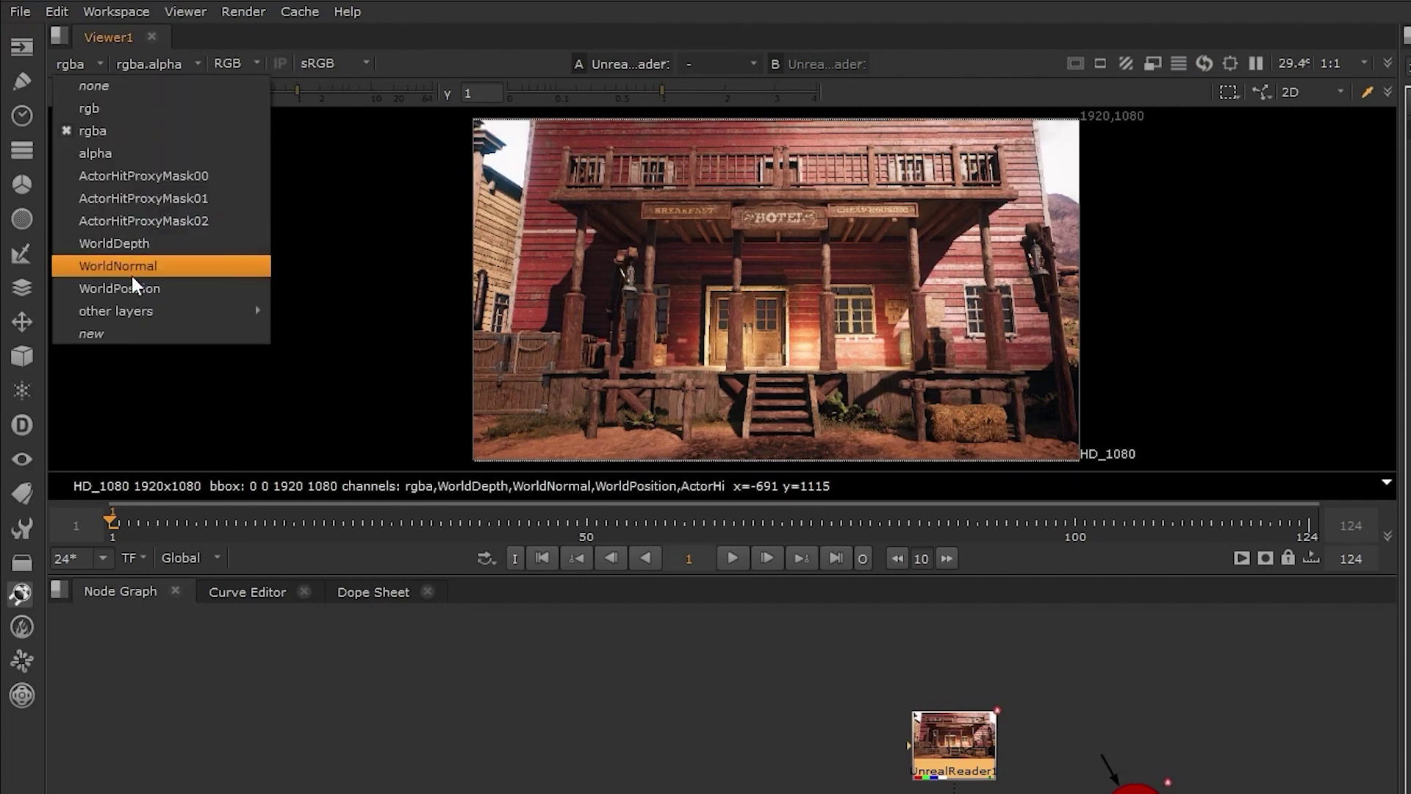
{"action": "left_click", "coordinate": [138, 249]}
{"action": "left_click", "coordinate": [84, 64]}
{"action": "left_click", "coordinate": [122, 272]}
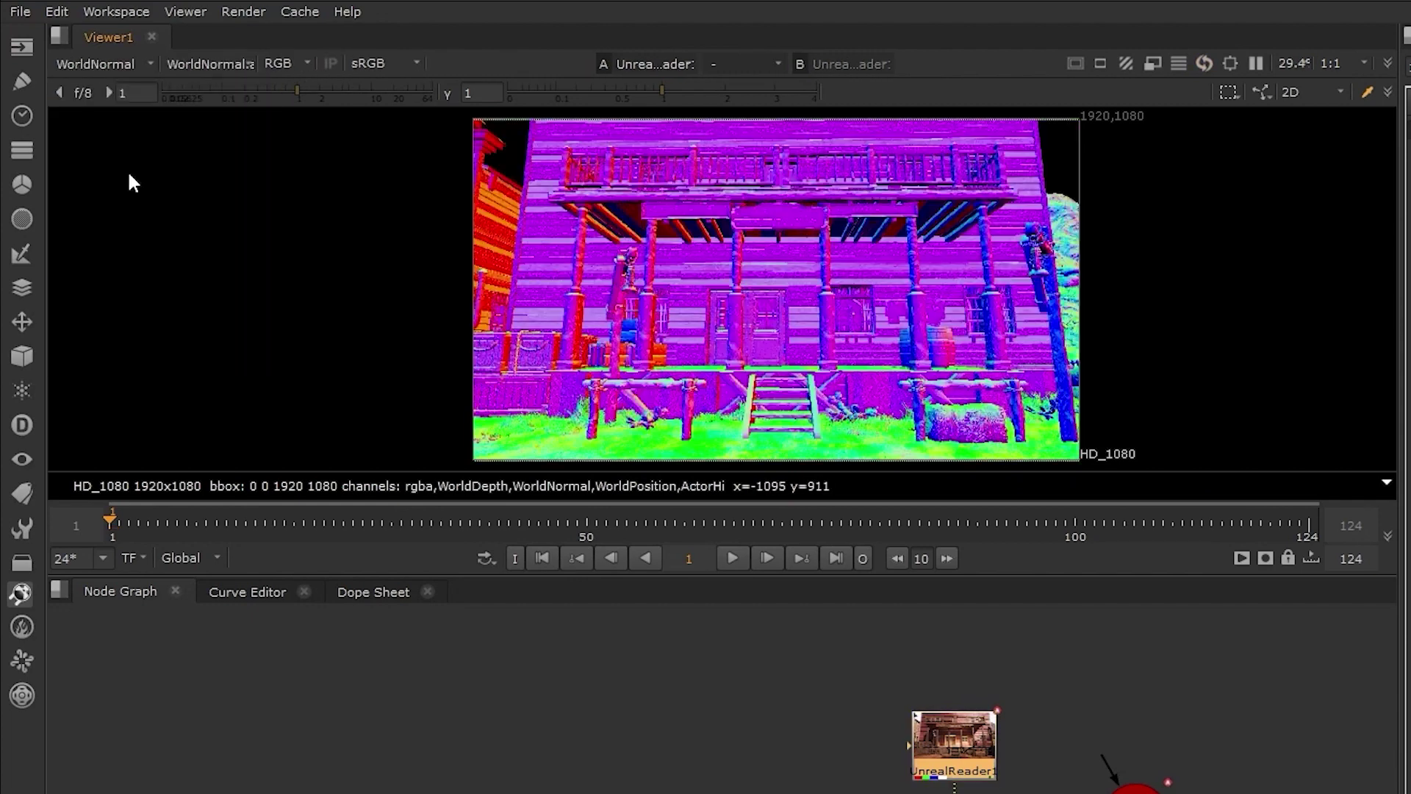
{"action": "left_click", "coordinate": [100, 65]}
{"action": "left_click", "coordinate": [121, 286]}
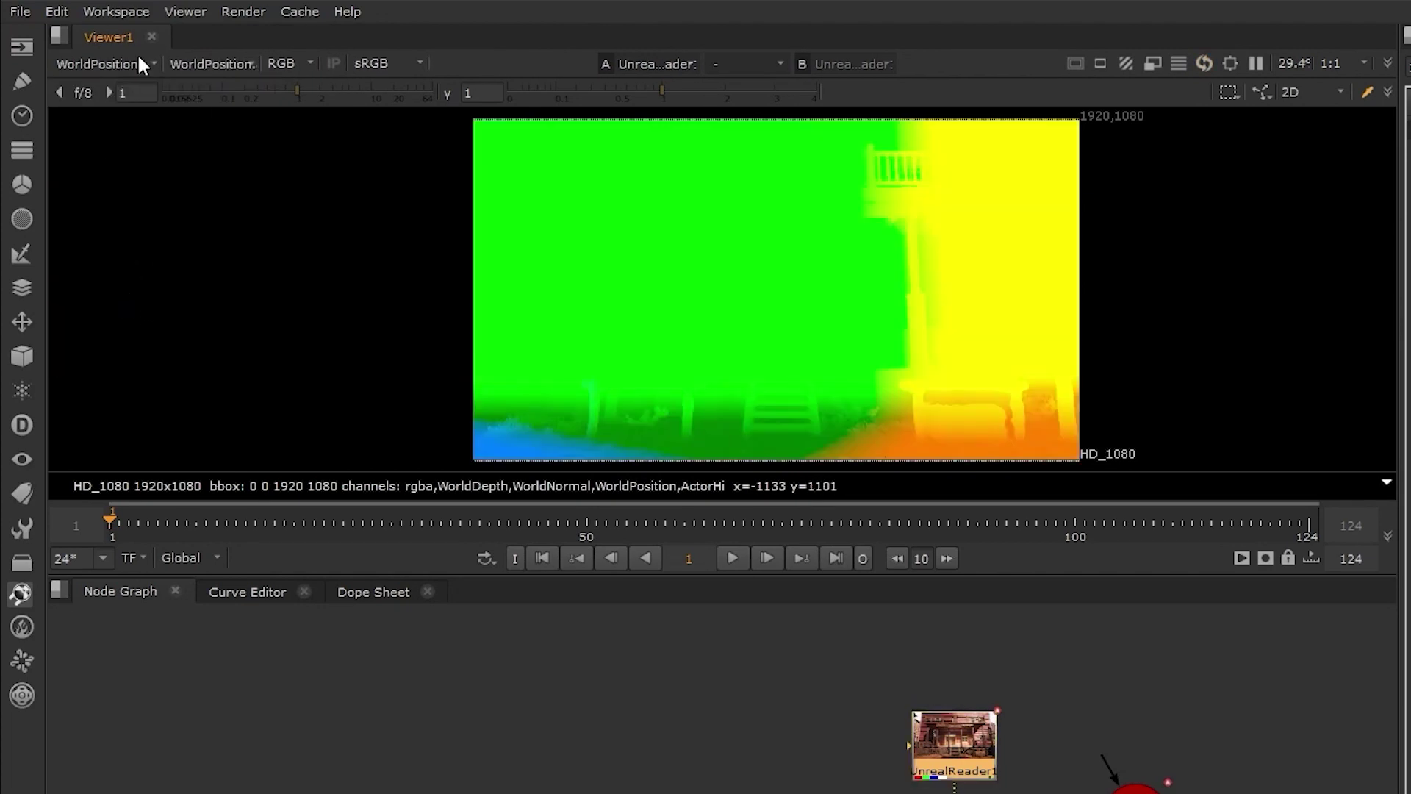
{"action": "left_click", "coordinate": [99, 64]}
{"action": "left_click", "coordinate": [110, 130]}
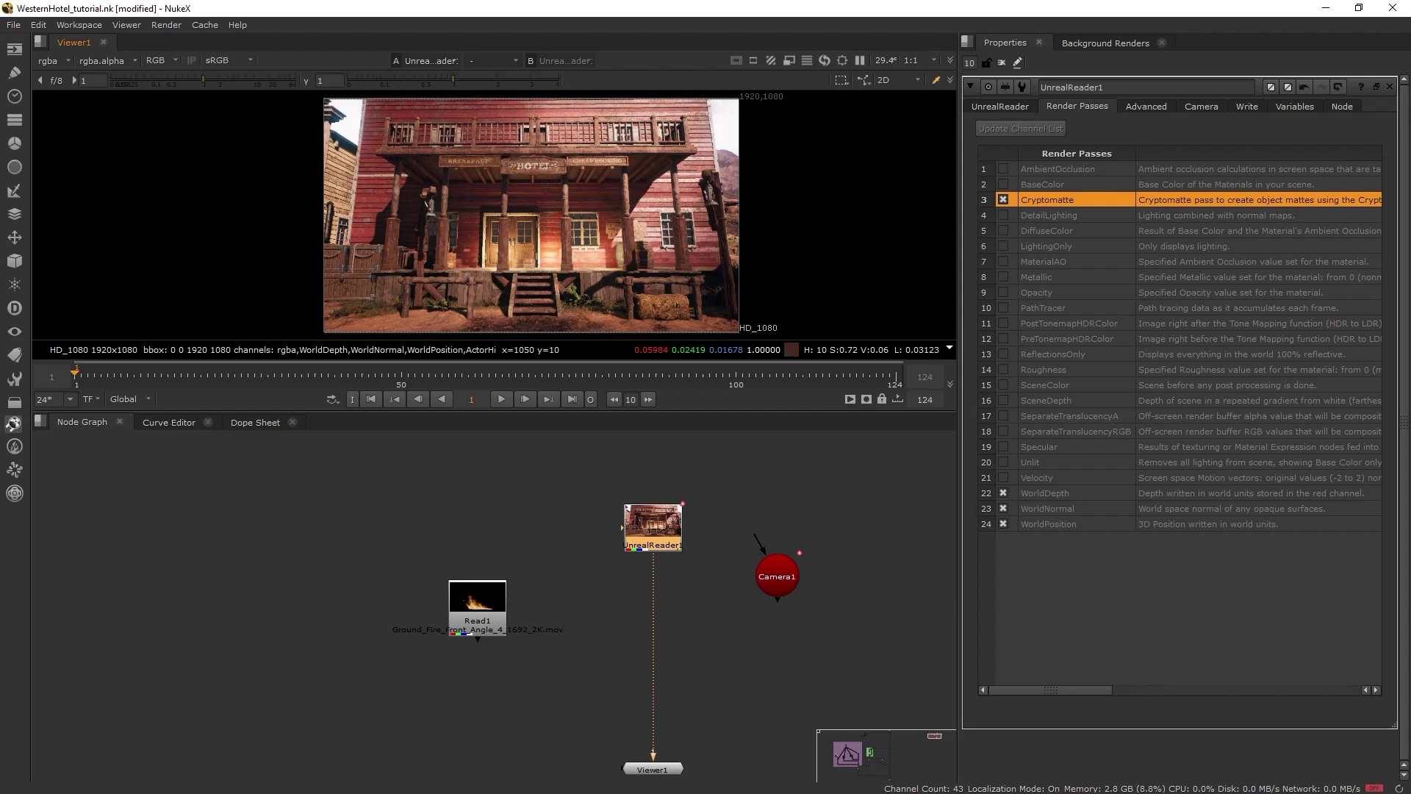
- Set UnrealReader1's output file name to WesternHotel_Plate in the NukeUnreal folder
{"action": "left_click", "coordinate": [1247, 107]}
{"action": "left_click", "coordinate": [1382, 128]}
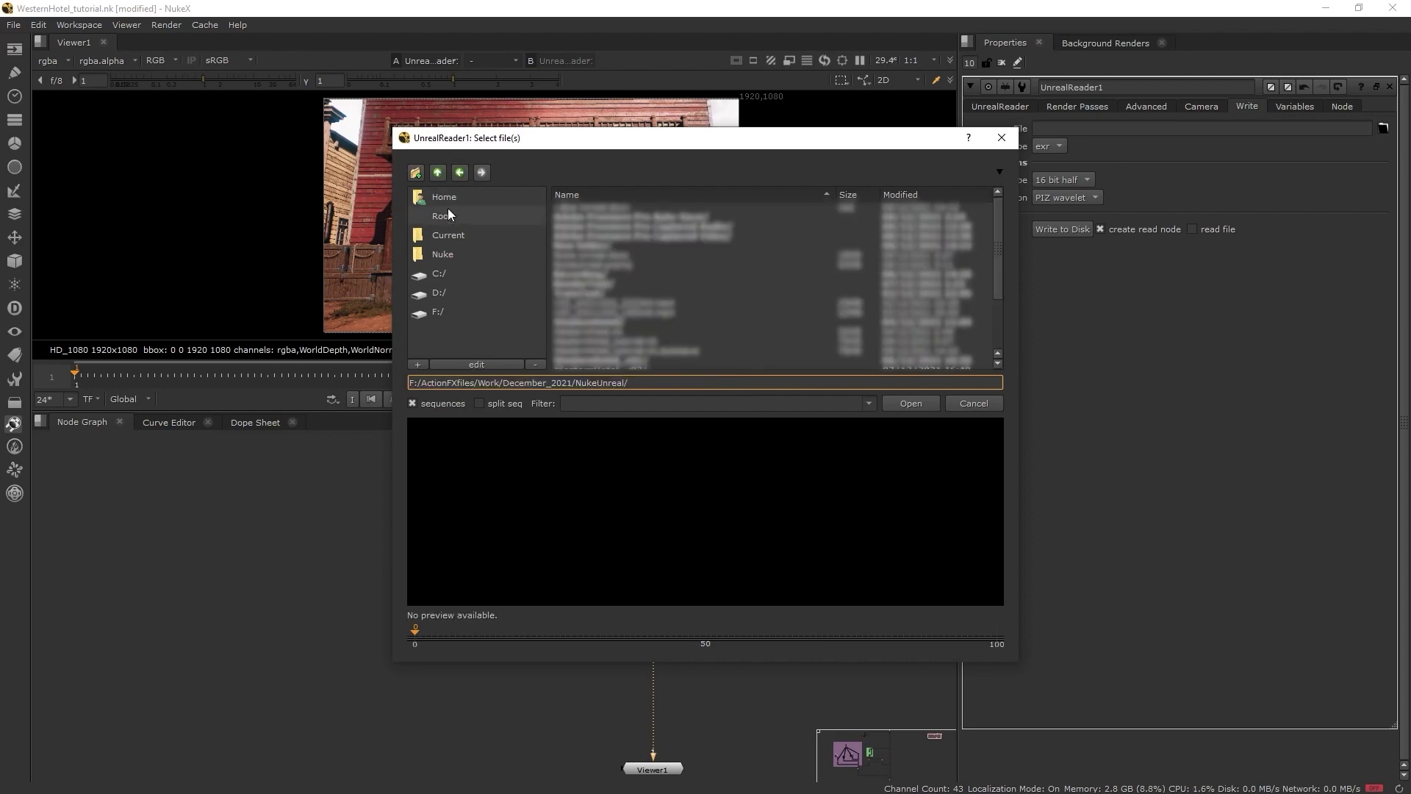
{"action": "type", "text": "WesternHotel_Plate"}
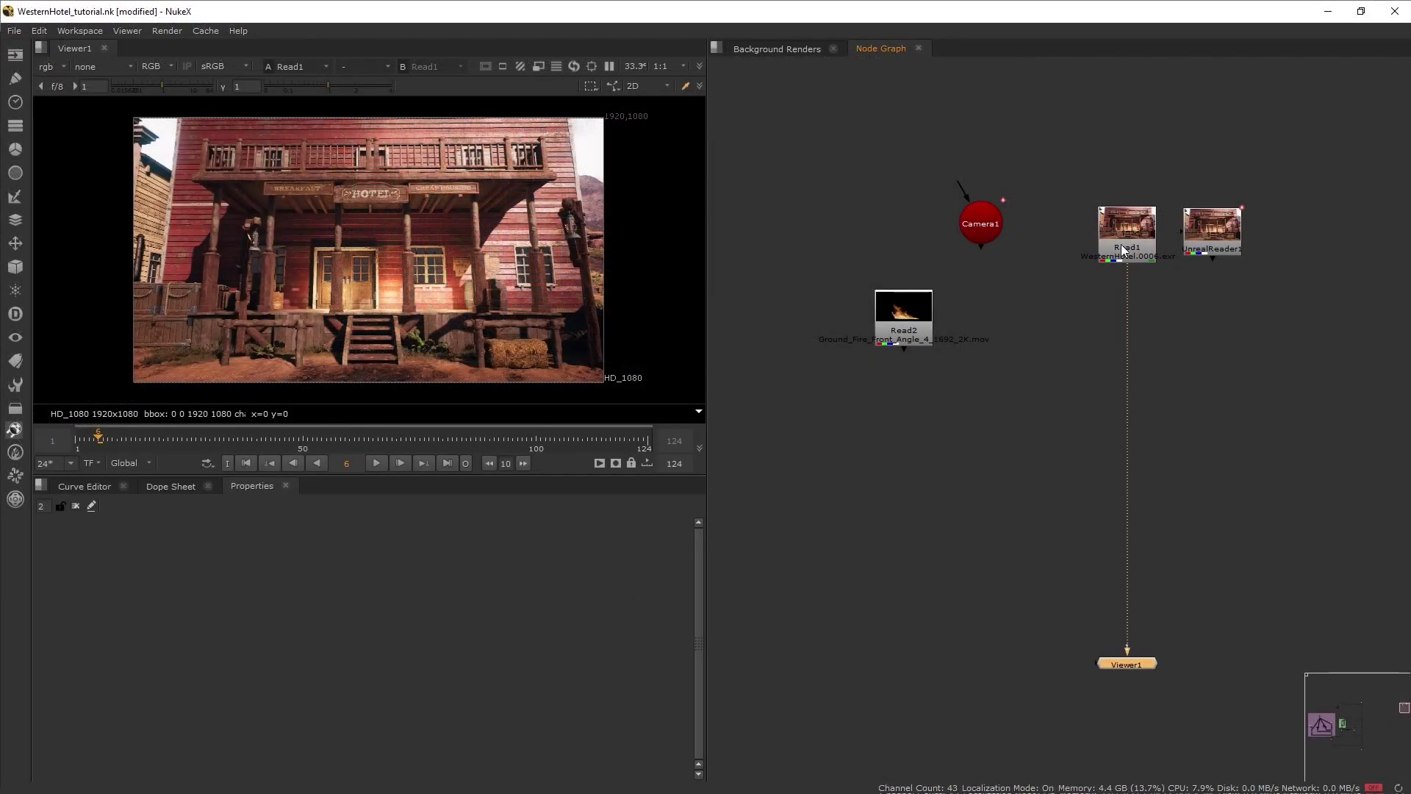
- Compare the live UnrealReader1 image with the rendered Read1 sequence in the Viewer
{"action": "left_click", "coordinate": [1132, 258]}
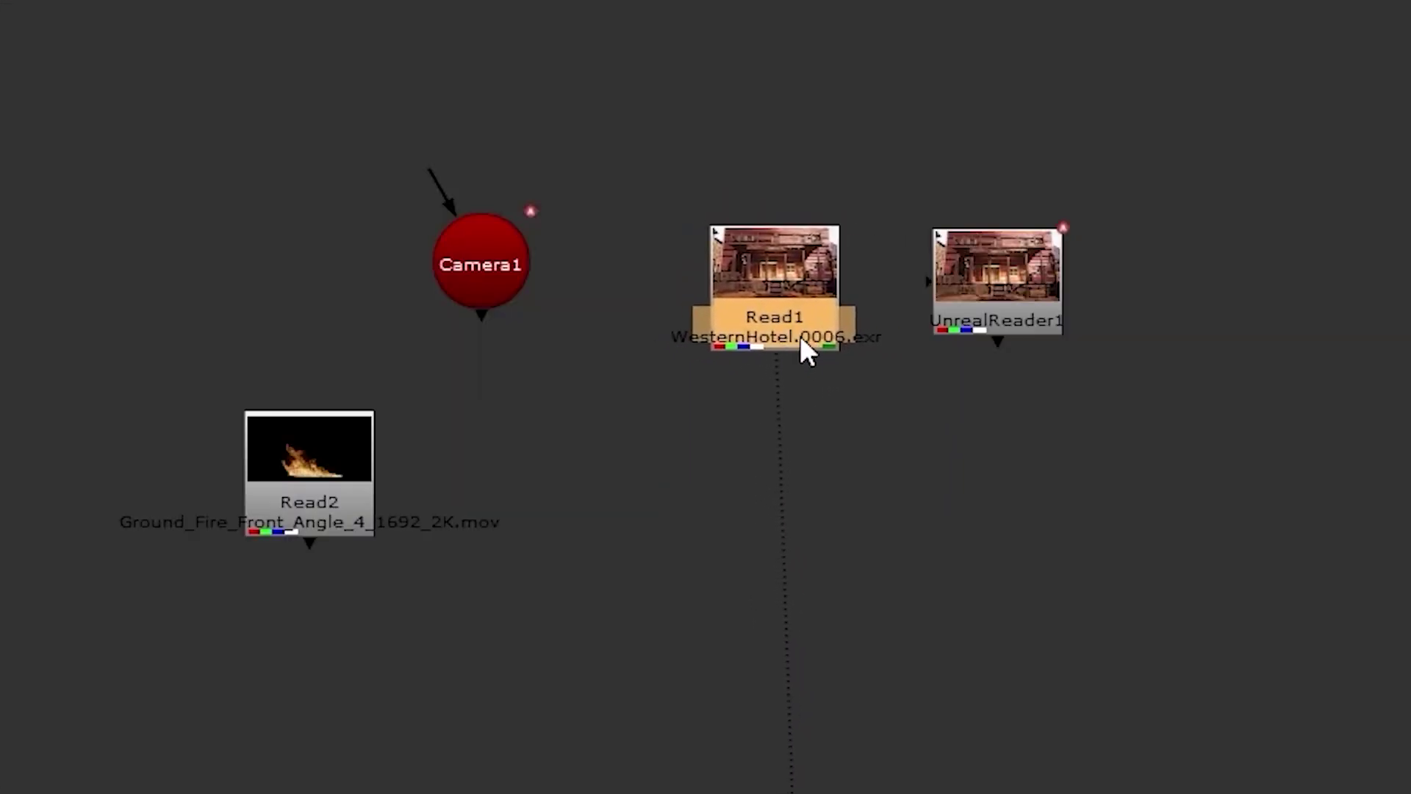
{"action": "left_click_drag", "start_coordinate": [804, 340], "coordinate": [799, 336]}
{"action": "left_click", "coordinate": [1012, 289]}
{"action": "key", "text": "1"}
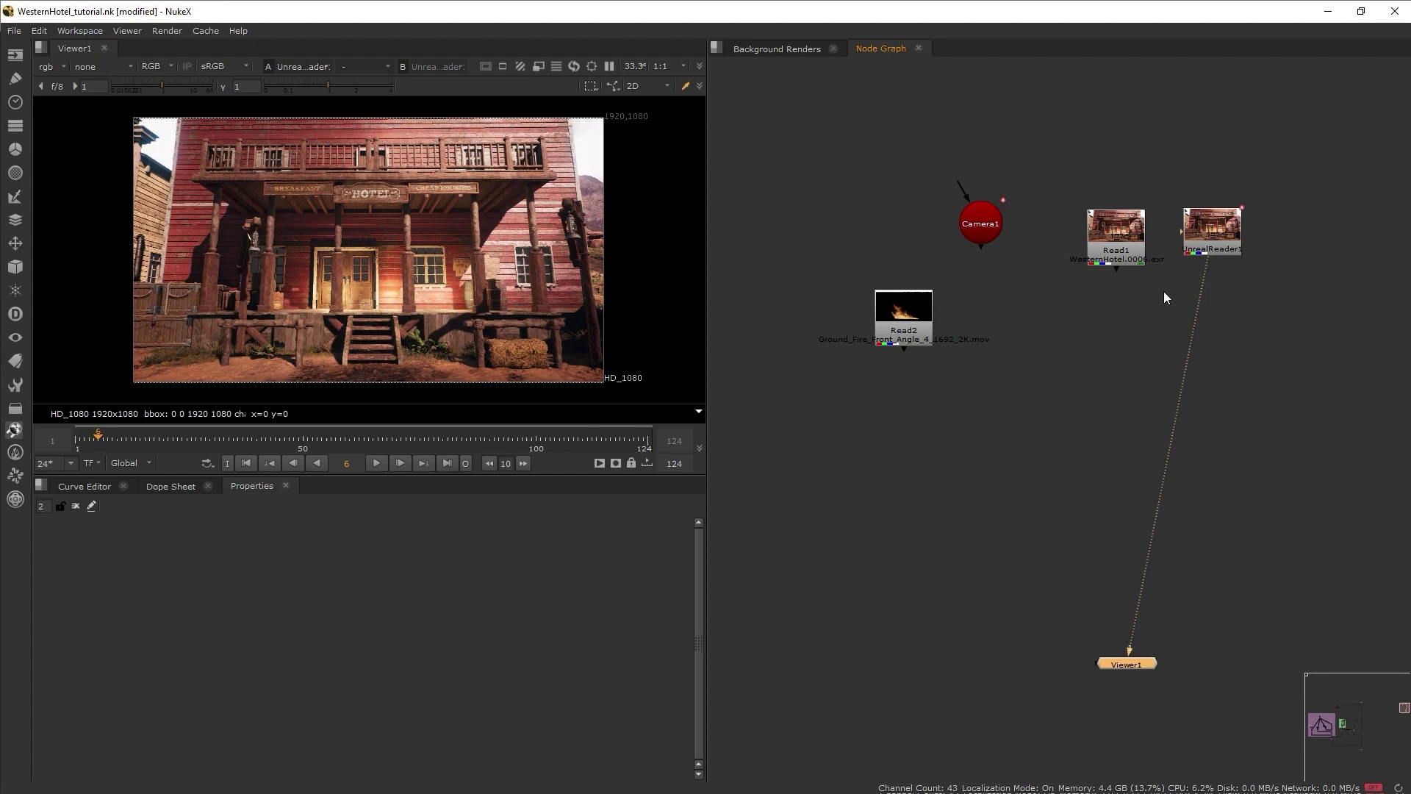
{"action": "left_click", "coordinate": [1123, 255]}
{"action": "key", "text": "1"}
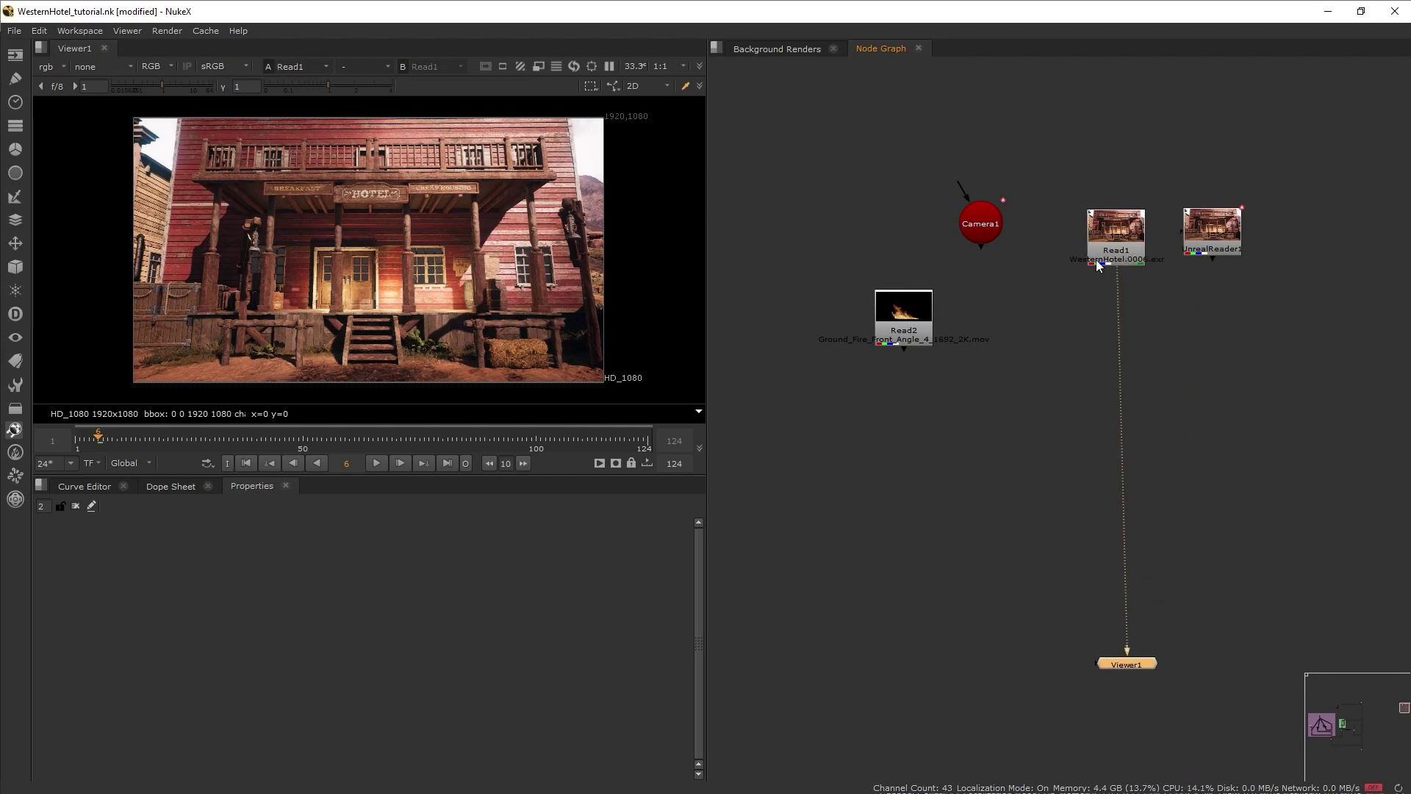
- Examine Read1's WorldNormal and WorldDepth layers in the Viewer and return to the rgb image
{"action": "left_click", "coordinate": [48, 66]}
{"action": "left_click", "coordinate": [82, 206]}
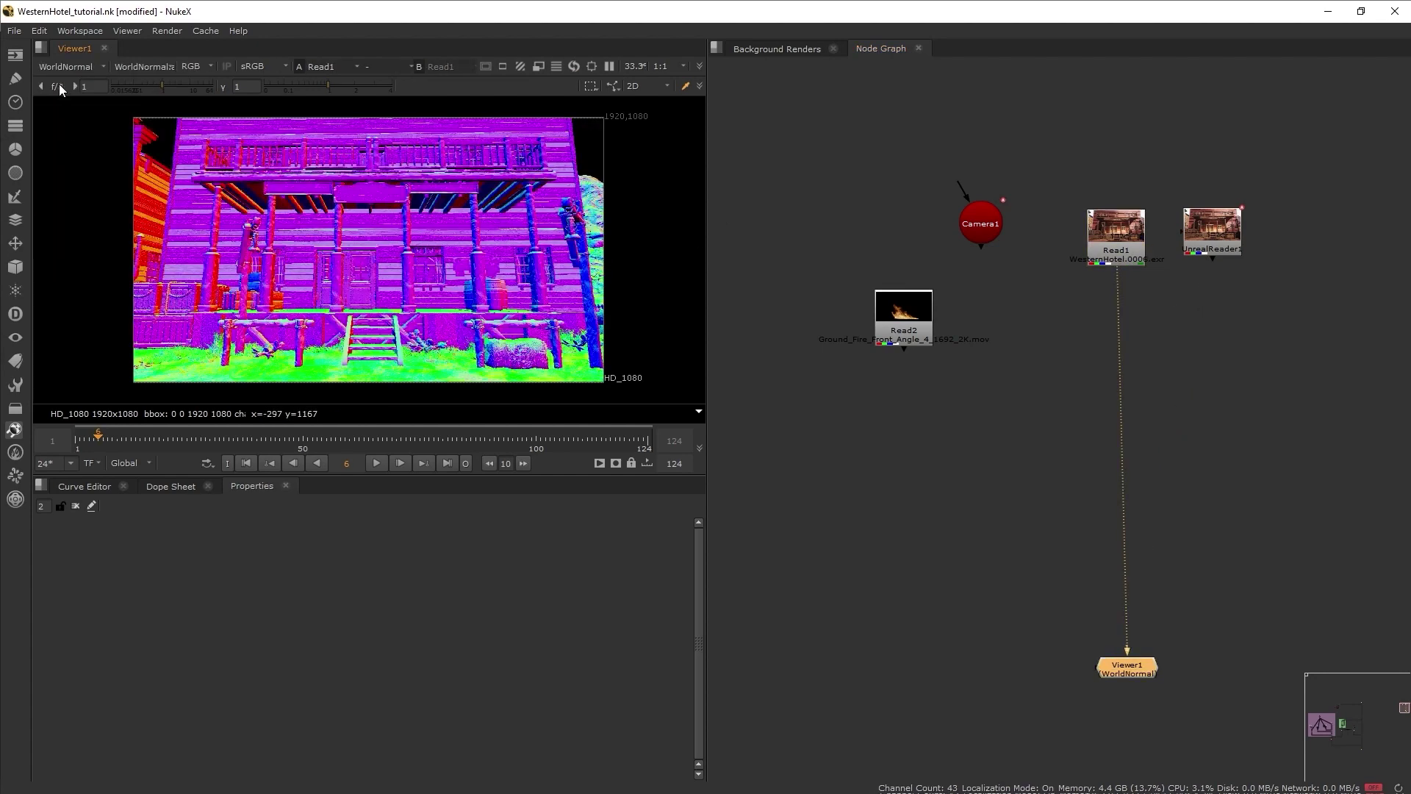
{"action": "left_click", "coordinate": [65, 67]}
{"action": "left_click", "coordinate": [100, 189]}
{"action": "left_click", "coordinate": [54, 65]}
{"action": "left_click", "coordinate": [64, 113]}
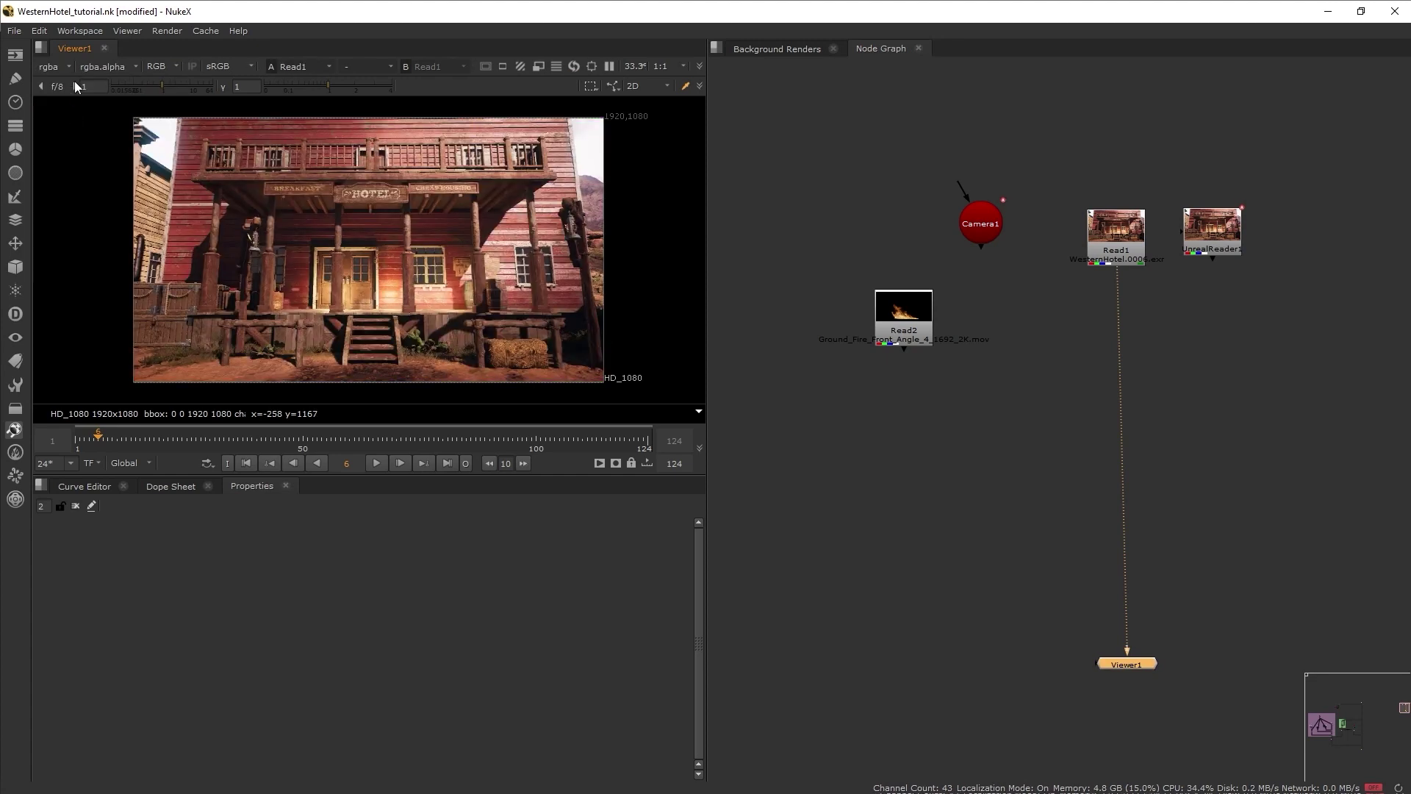
{"action": "left_click", "coordinate": [51, 66]}
{"action": "left_click", "coordinate": [54, 99]}
- Merge the fire clip Read2 over the hotel plate Read1 and scrub the composite back to frame 1
{"action": "key", "text": "m"}
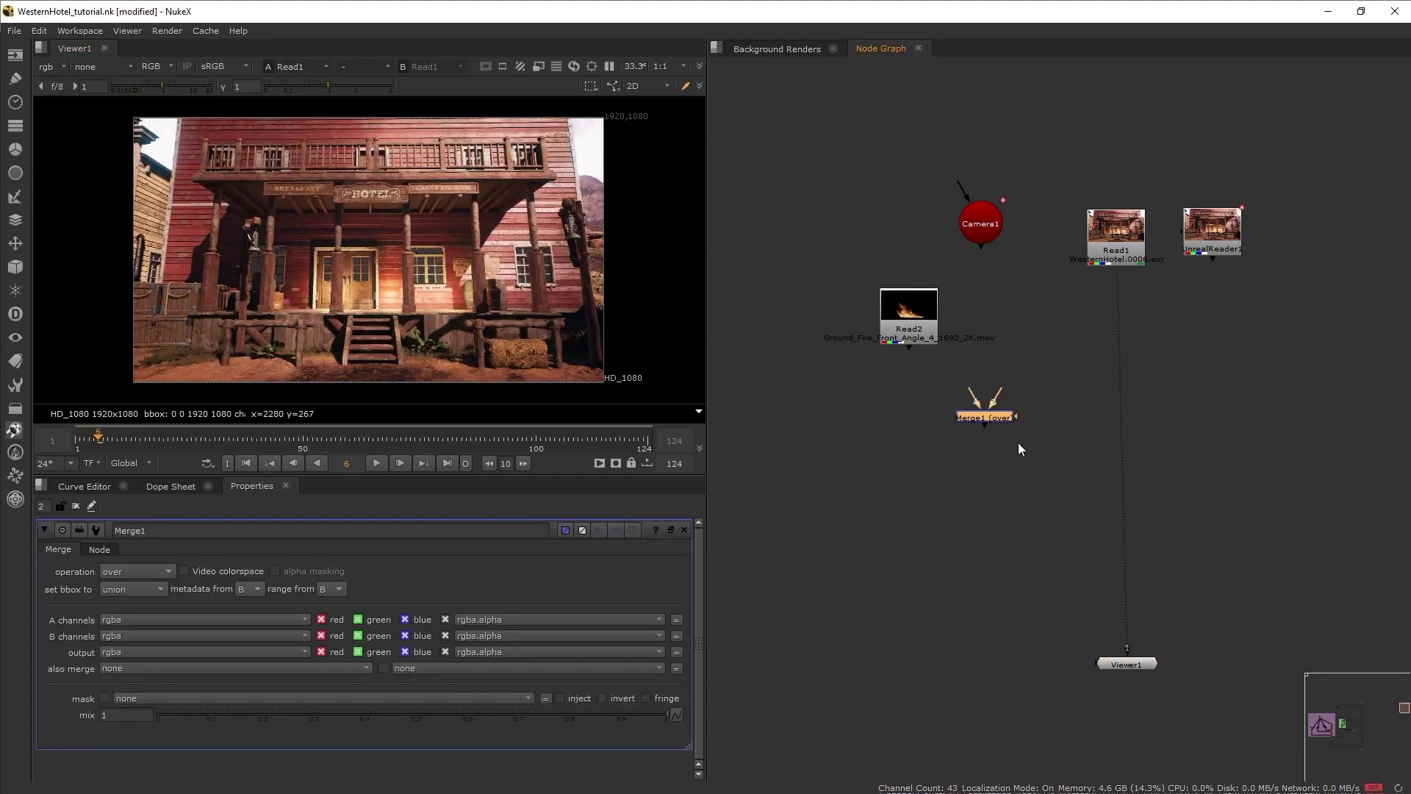
{"action": "left_click_drag", "start_coordinate": [1102, 398], "coordinate": [923, 322]}
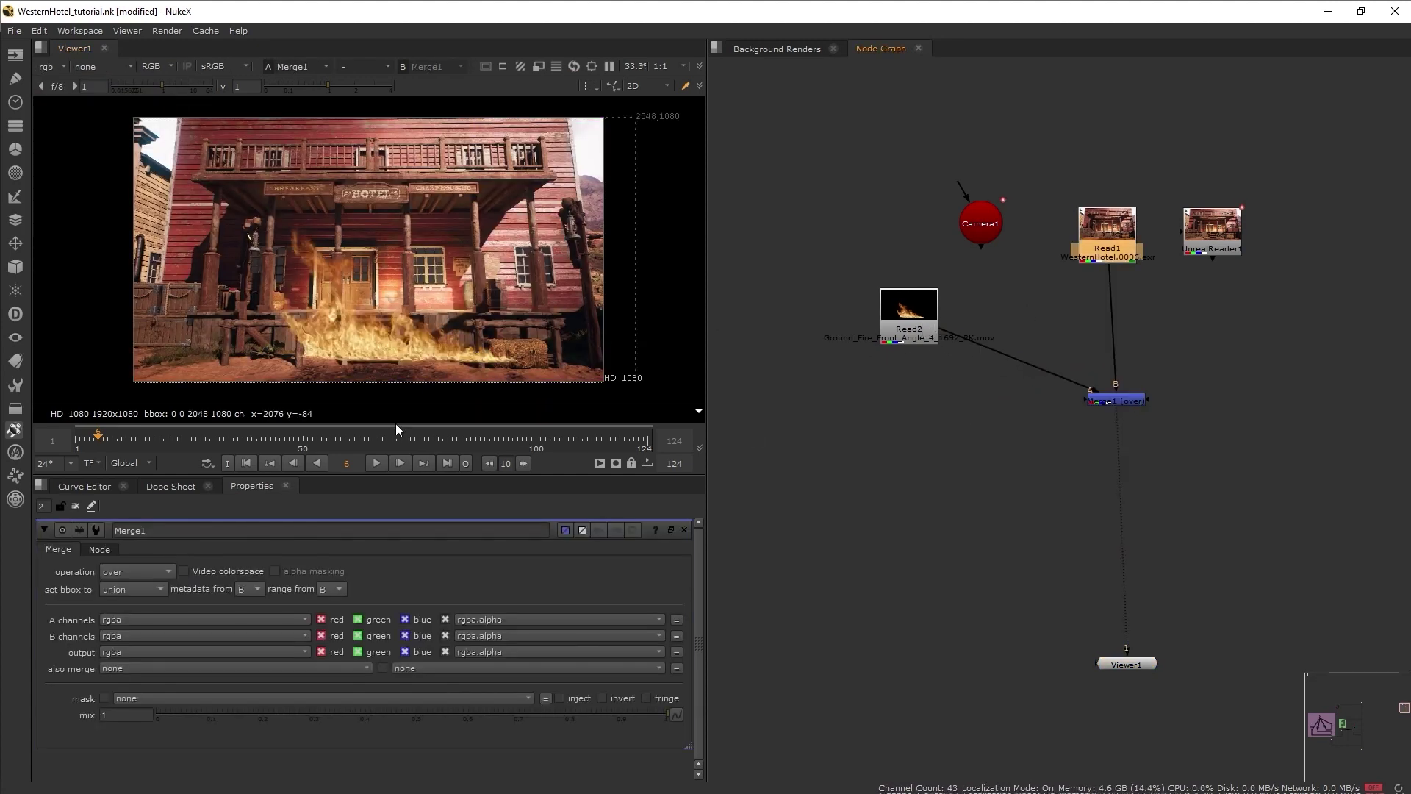
{"action": "left_click_drag", "start_coordinate": [196, 439], "coordinate": [73, 440]}
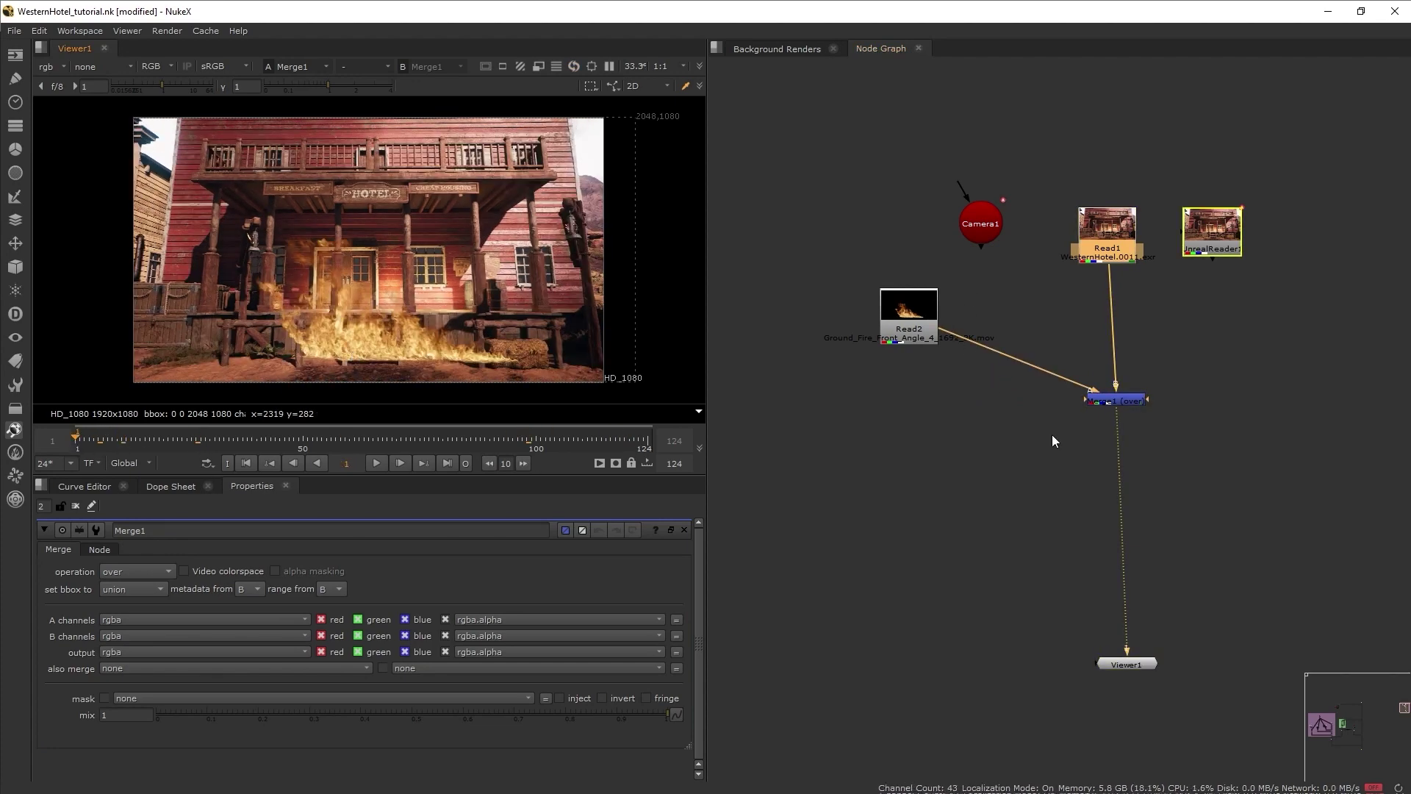
- Open Camera1's properties and insert a Card3D node between the fire clip Read2 and the merge
{"action": "left_click_drag", "start_coordinate": [982, 231], "coordinate": [988, 227]}
{"action": "double_click", "coordinate": [982, 240]}
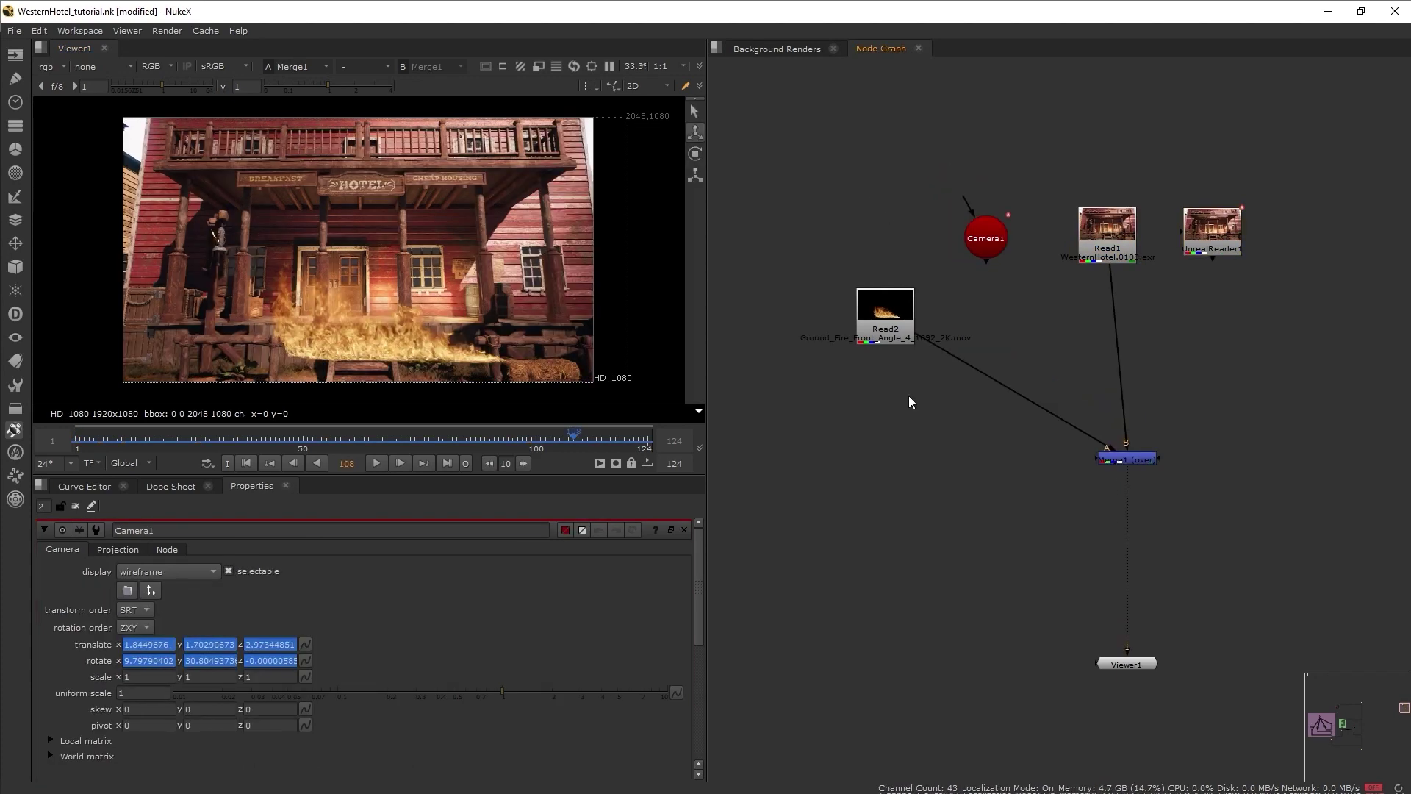
{"action": "key", "text": "Tab"}
{"action": "type", "text": "card"}
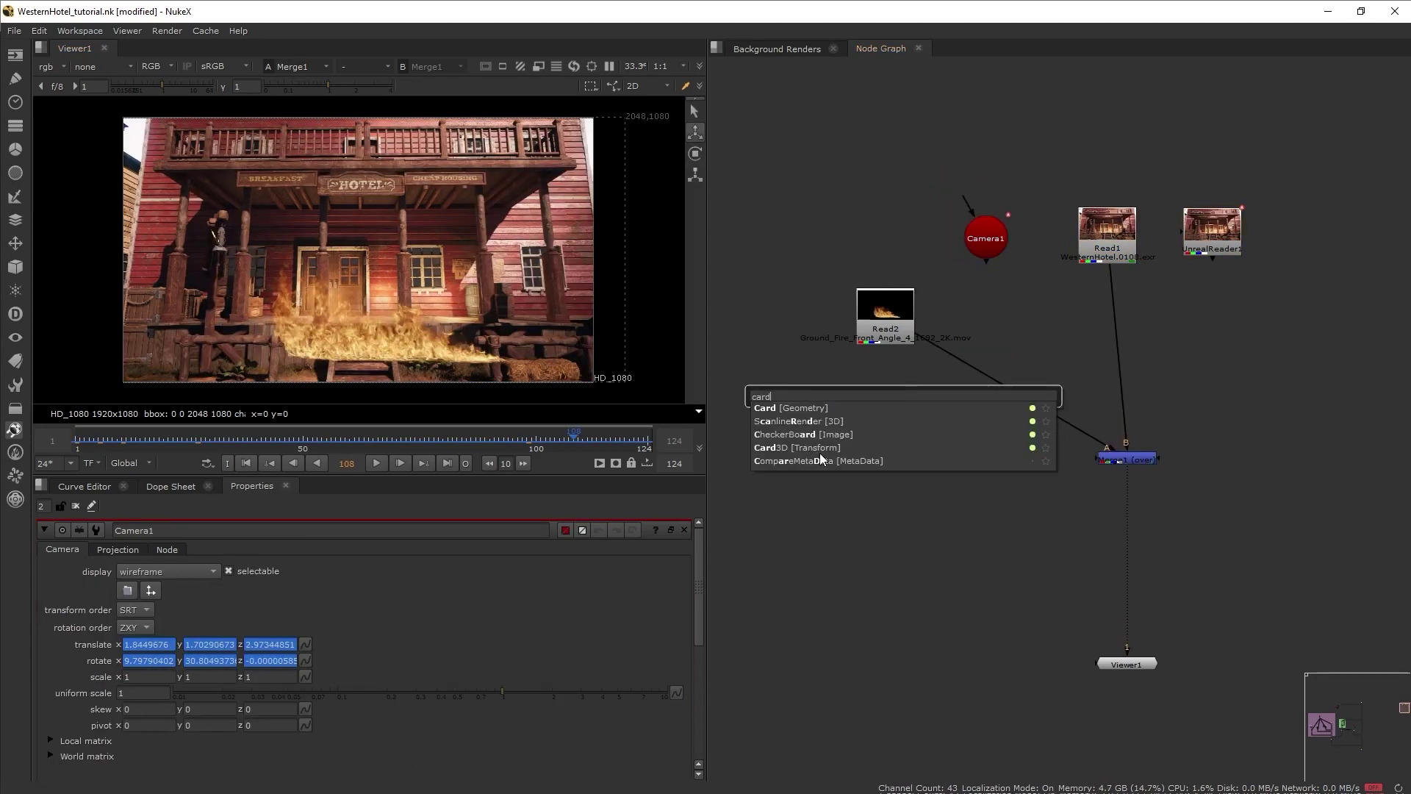
{"action": "left_click", "coordinate": [809, 447]}
{"action": "left_click_drag", "start_coordinate": [894, 402], "coordinate": [877, 465]}
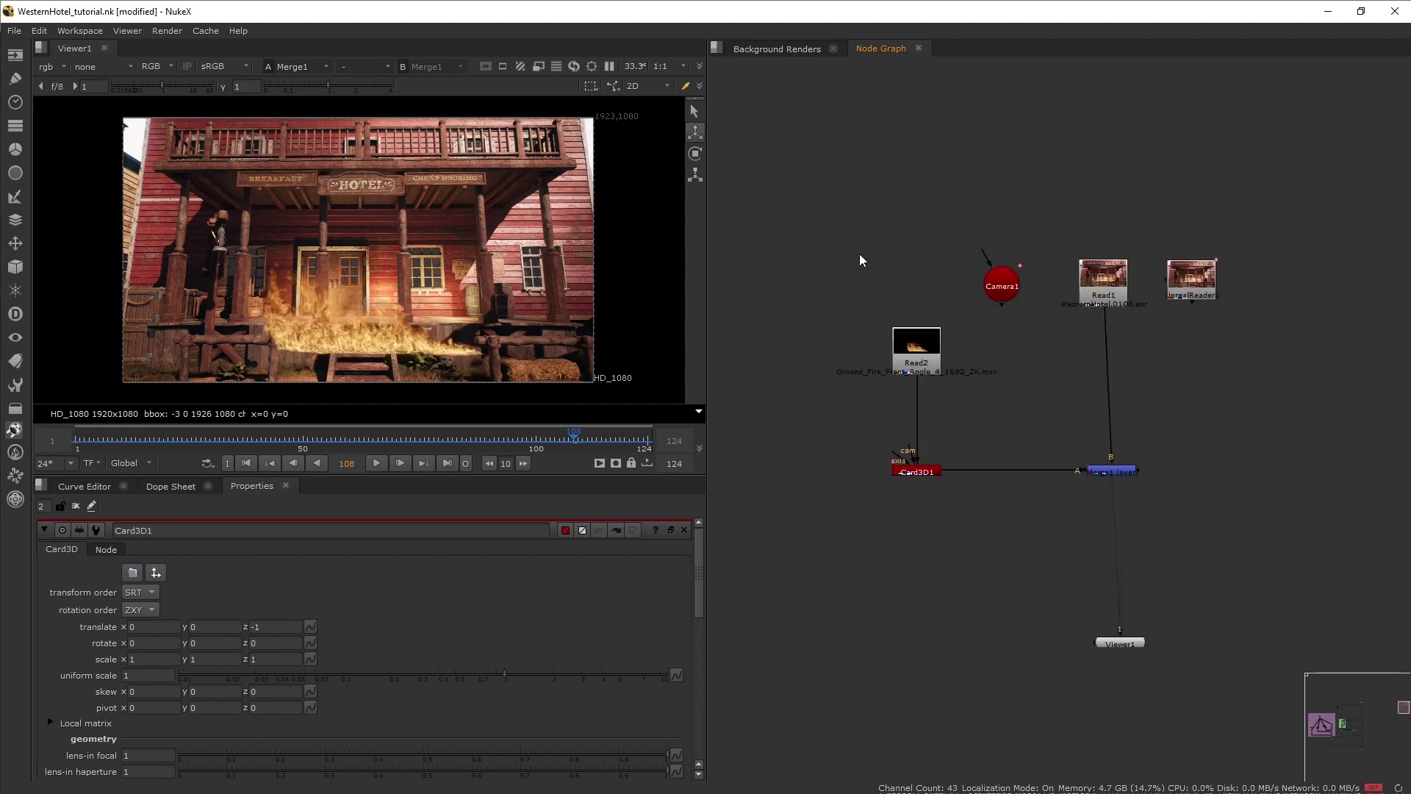
- Examine the fire card's placement in the Viewer's 3D view at full-window size
{"action": "left_click", "coordinate": [635, 87]}
{"action": "left_click", "coordinate": [644, 114]}
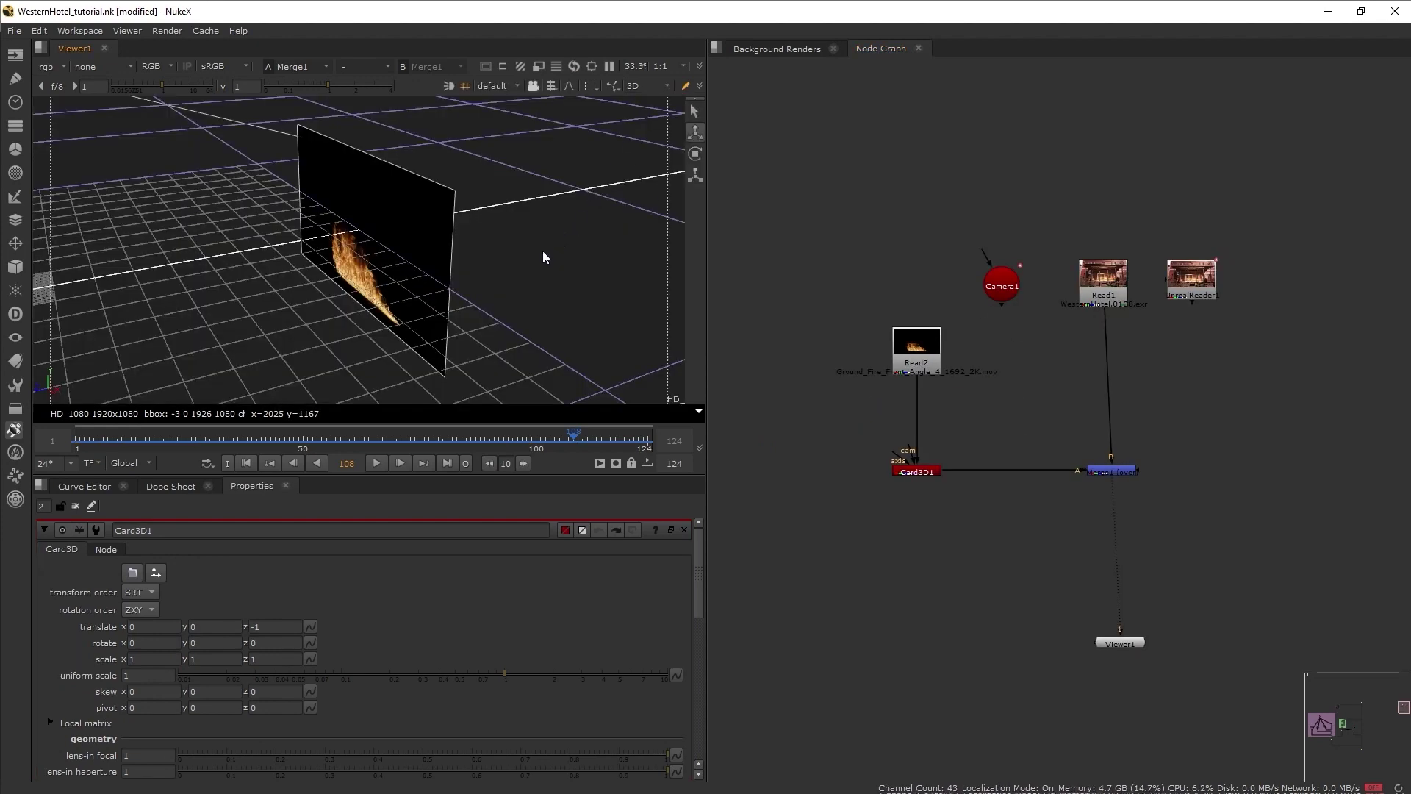
{"action": "key", "text": "space"}
{"action": "scroll", "coordinate": [660, 334], "scroll_direction": "down", "scroll_amount": 5}
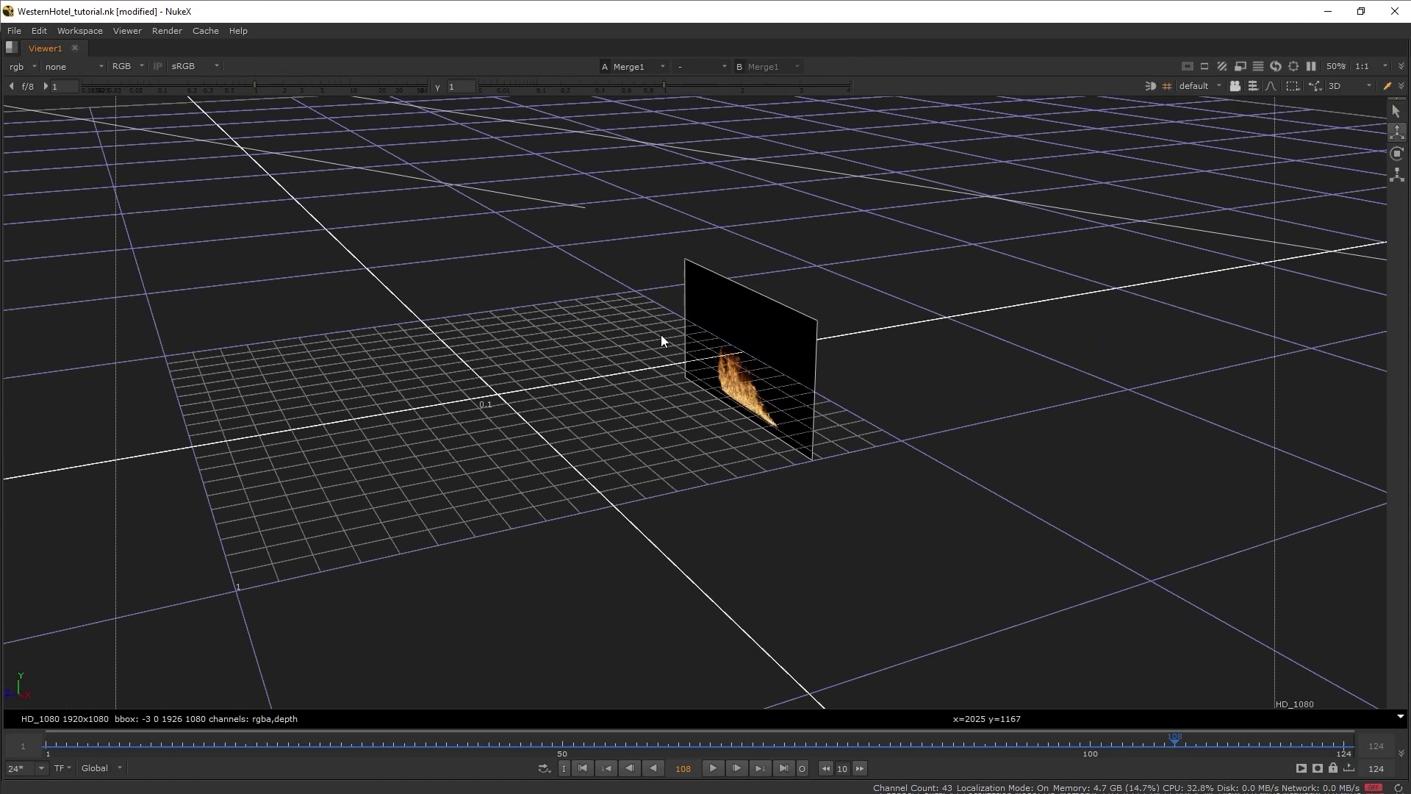
{"action": "key", "text": "space"}
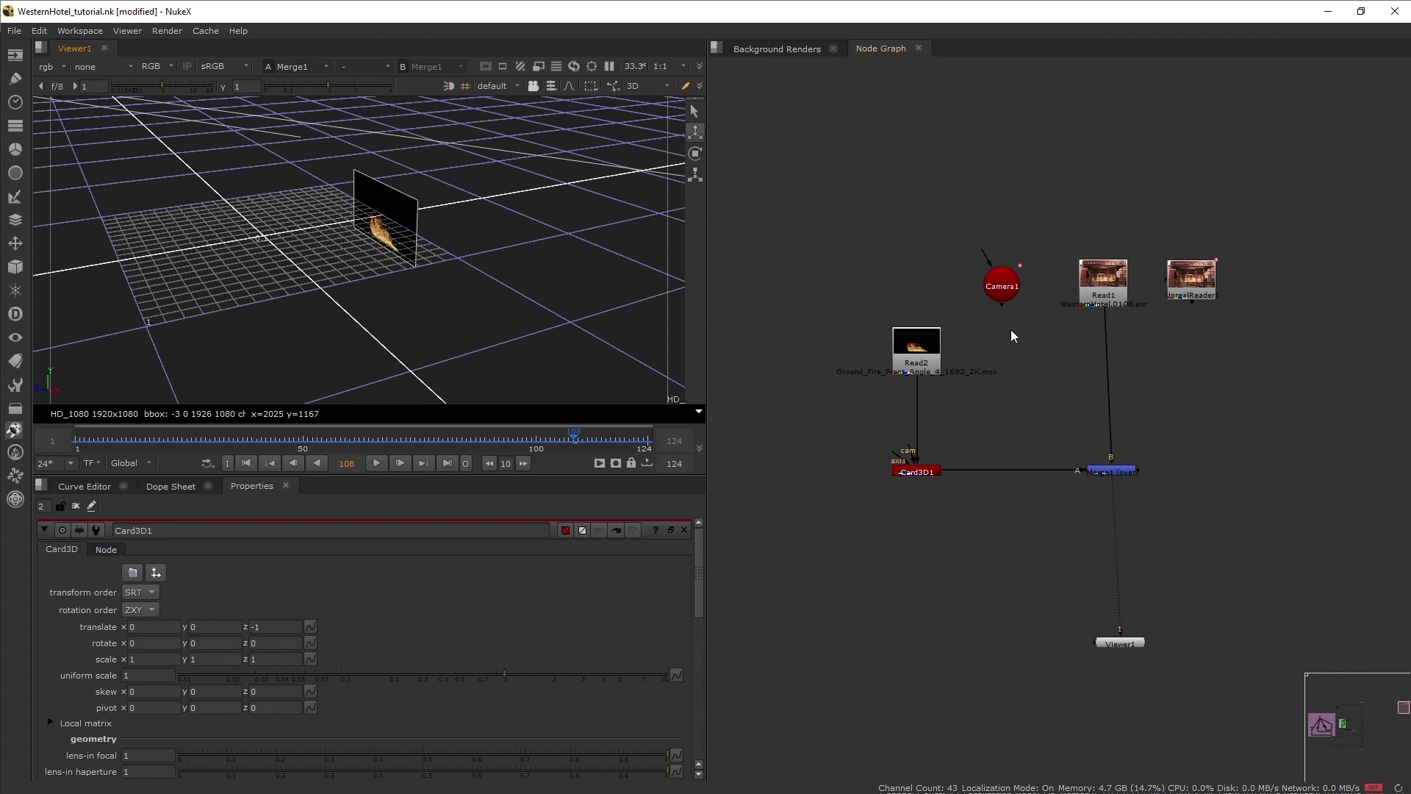
- Display the WorldPosition layer of the Read1 hotel plate in the Viewer
{"action": "left_click_drag", "start_coordinate": [1103, 278], "coordinate": [1111, 260]}
{"action": "key", "text": "1"}
{"action": "left_click", "coordinate": [55, 69]}
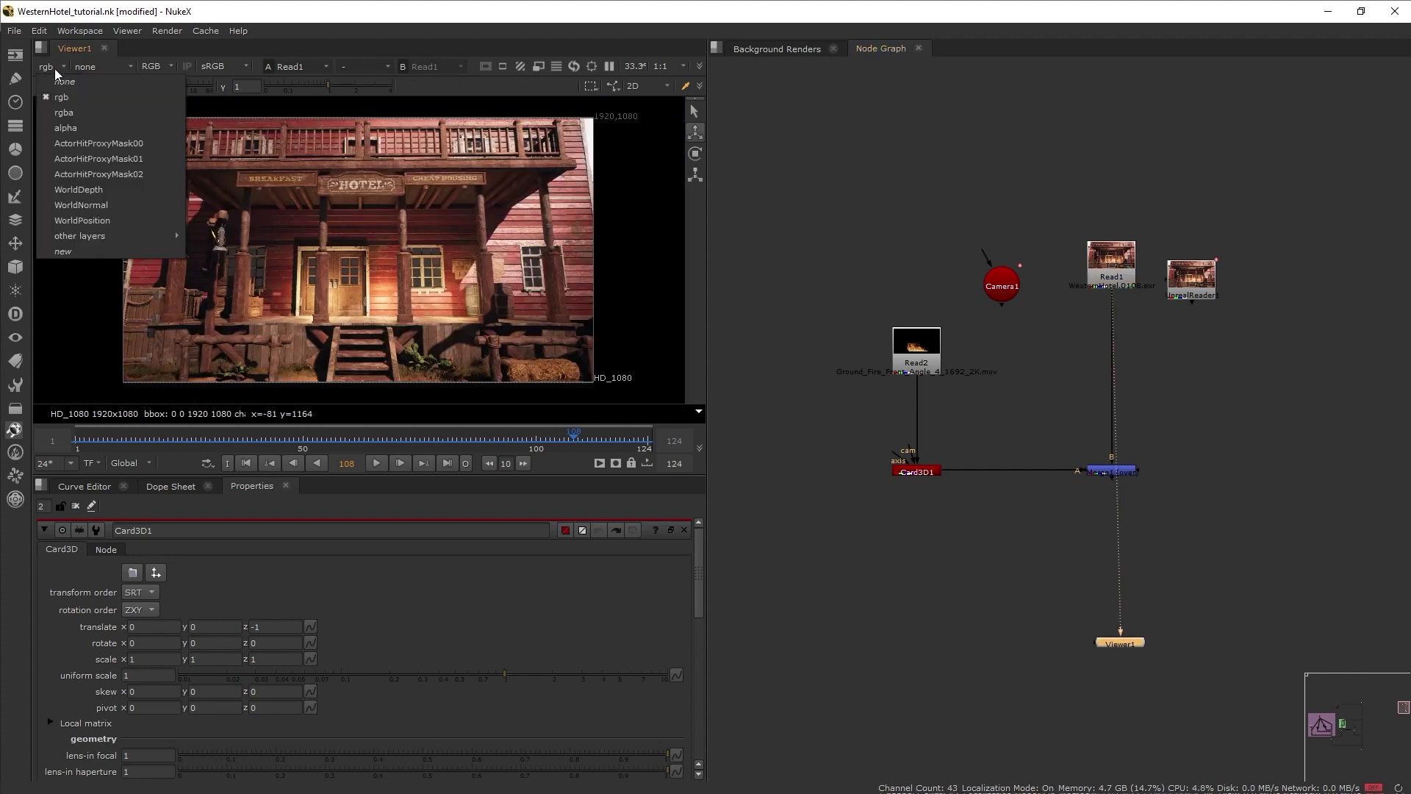
{"action": "left_click", "coordinate": [115, 210]}
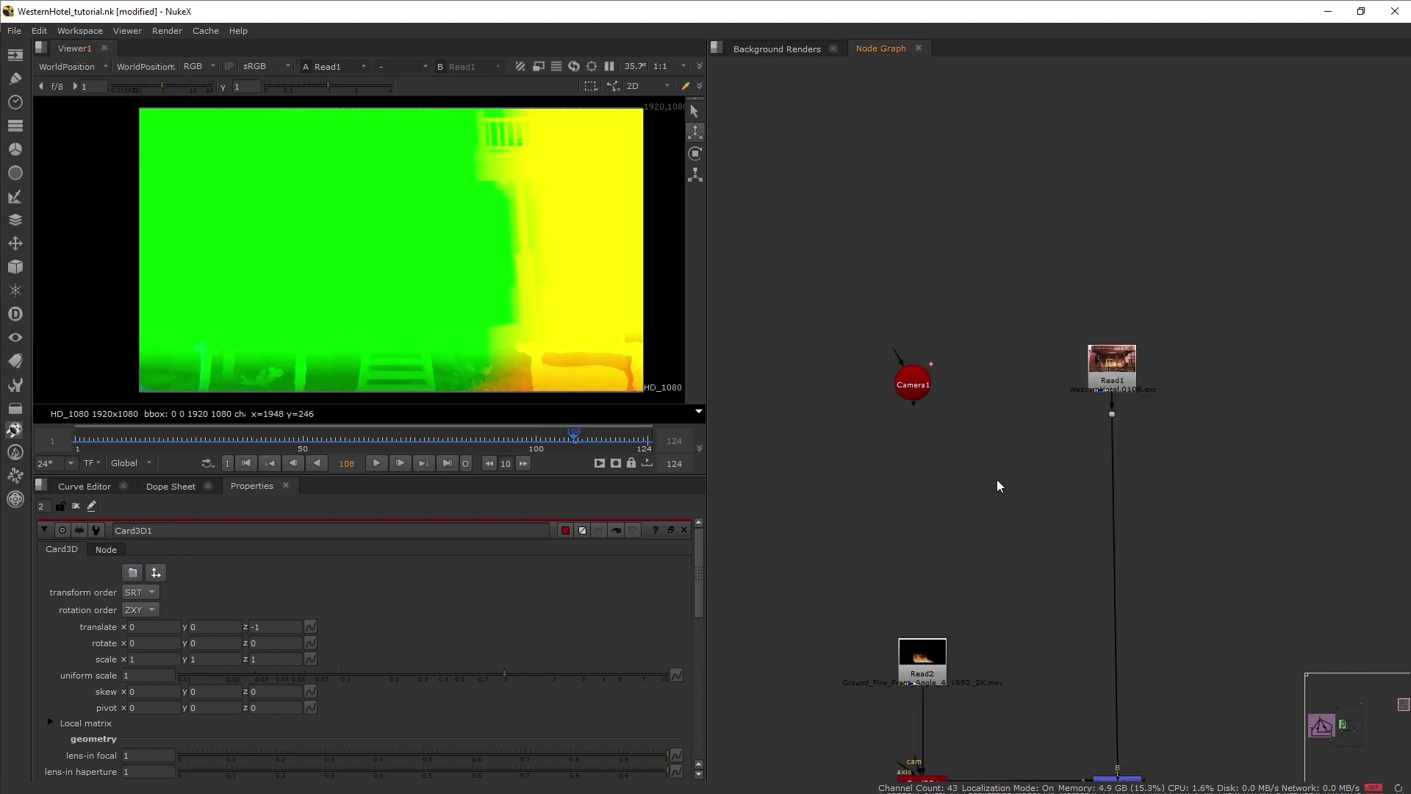
- Branch a Shuffle node off Read1 through dots and route its WorldPosition layer into rgba
{"action": "key", "text": "h"}
{"action": "left_click_drag", "start_coordinate": [985, 460], "coordinate": [1112, 414]}
{"action": "left_click_drag", "start_coordinate": [993, 479], "coordinate": [994, 414]}
{"action": "left_click_drag", "start_coordinate": [997, 453], "coordinate": [1000, 443]}
{"action": "left_click", "coordinate": [220, 611]}
{"action": "left_click", "coordinate": [199, 757]}
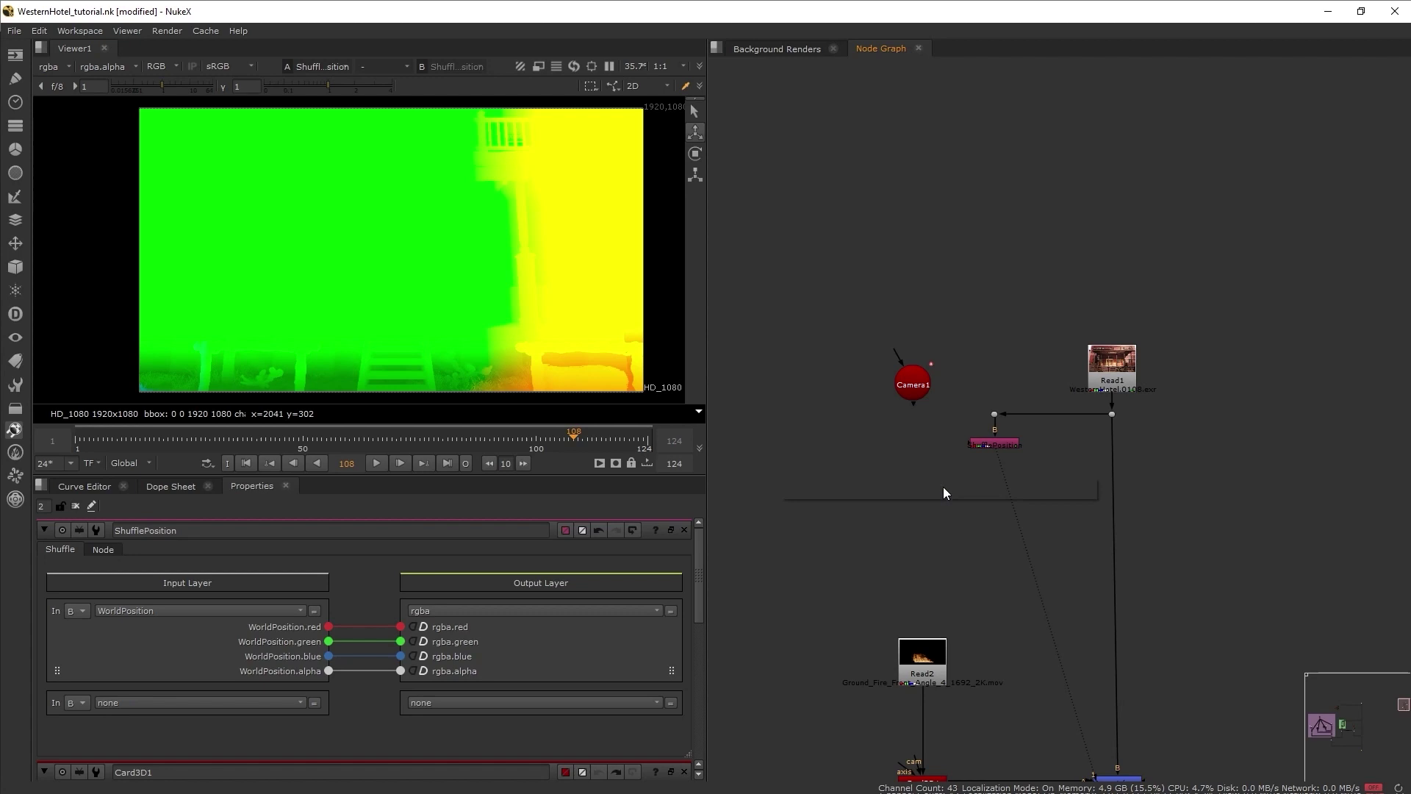
- Add a PositionToPoints node below Camera1 and the WorldPosition shuffle
{"action": "key", "text": "Tab"}
{"action": "type", "text": "pos"}
{"action": "key", "text": "Return"}
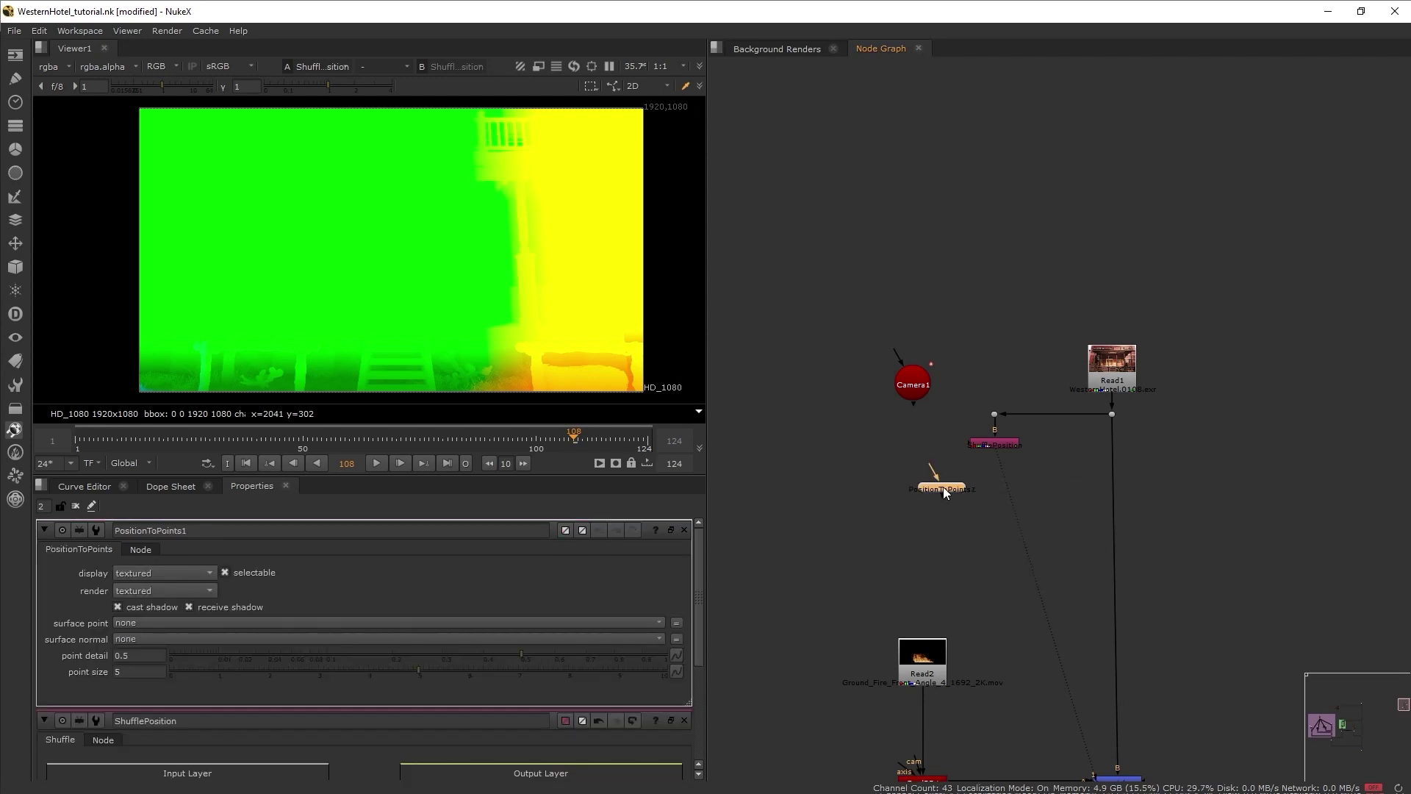
- Connect PositionToPoints1 to the Read1 plate and its pos input to the WorldPosition shuffle, and display the points in the Viewer
{"action": "left_click_drag", "start_coordinate": [946, 491], "coordinate": [1115, 413]}
{"action": "left_click", "coordinate": [963, 510]}
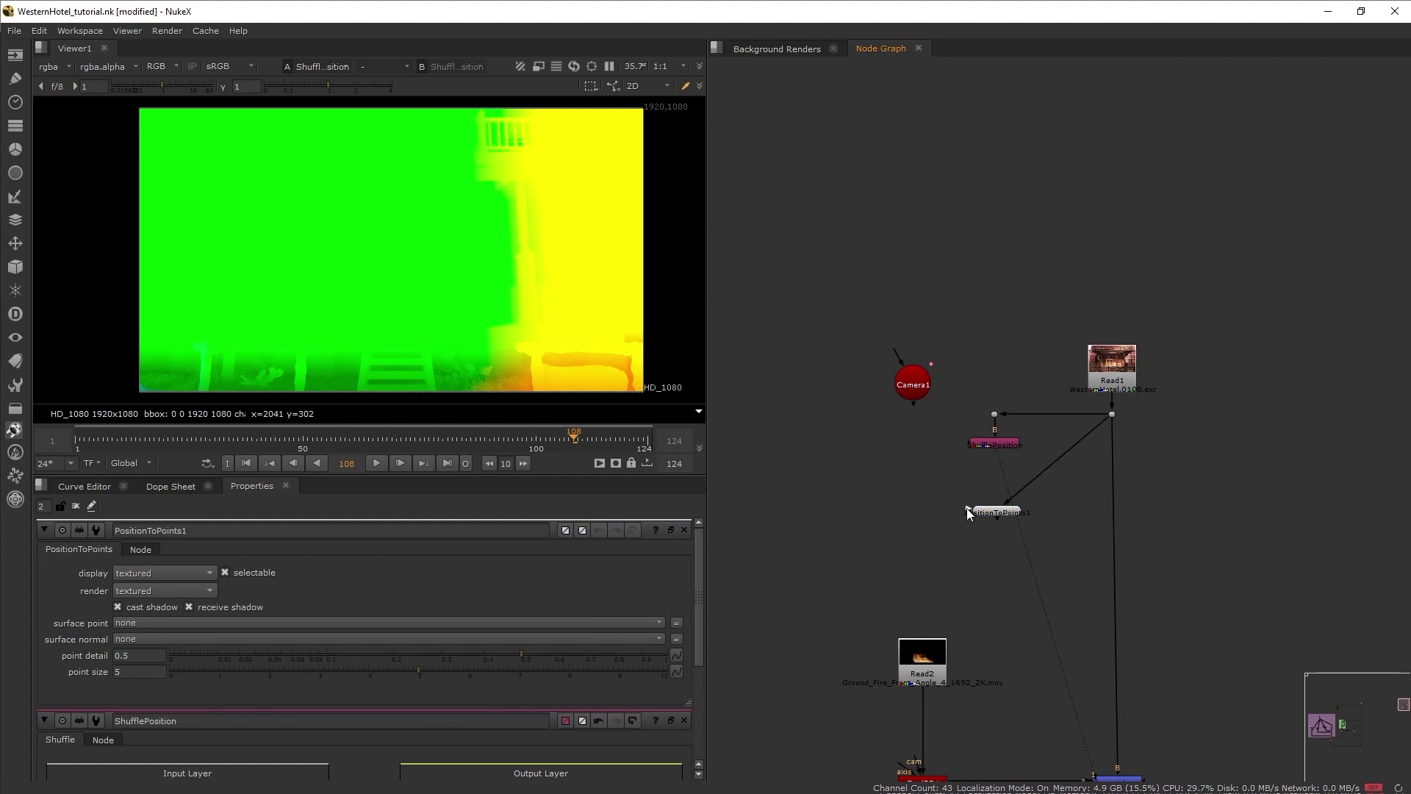
{"action": "left_click_drag", "start_coordinate": [967, 512], "coordinate": [1000, 448]}
{"action": "left_click", "coordinate": [1006, 510]}
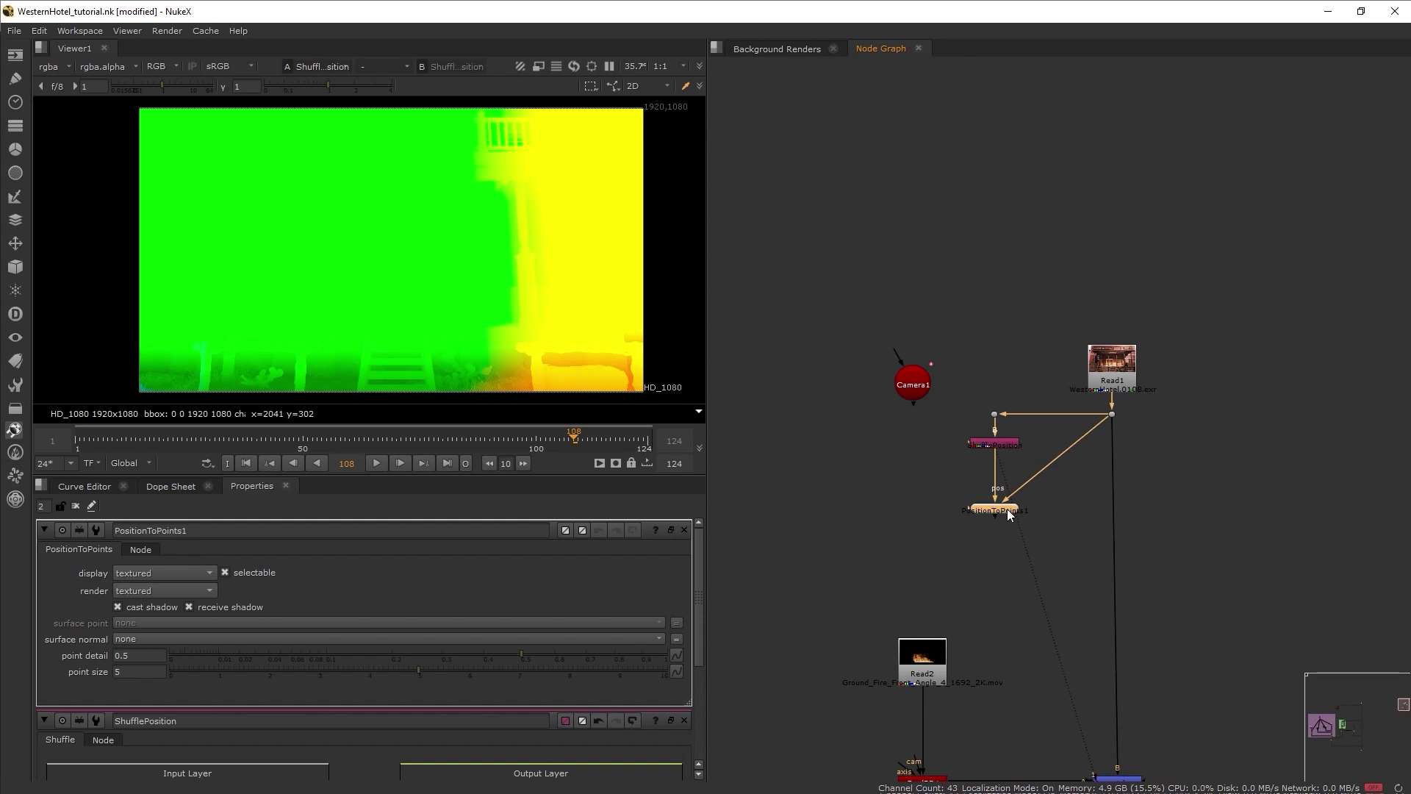
{"action": "key", "text": "1"}
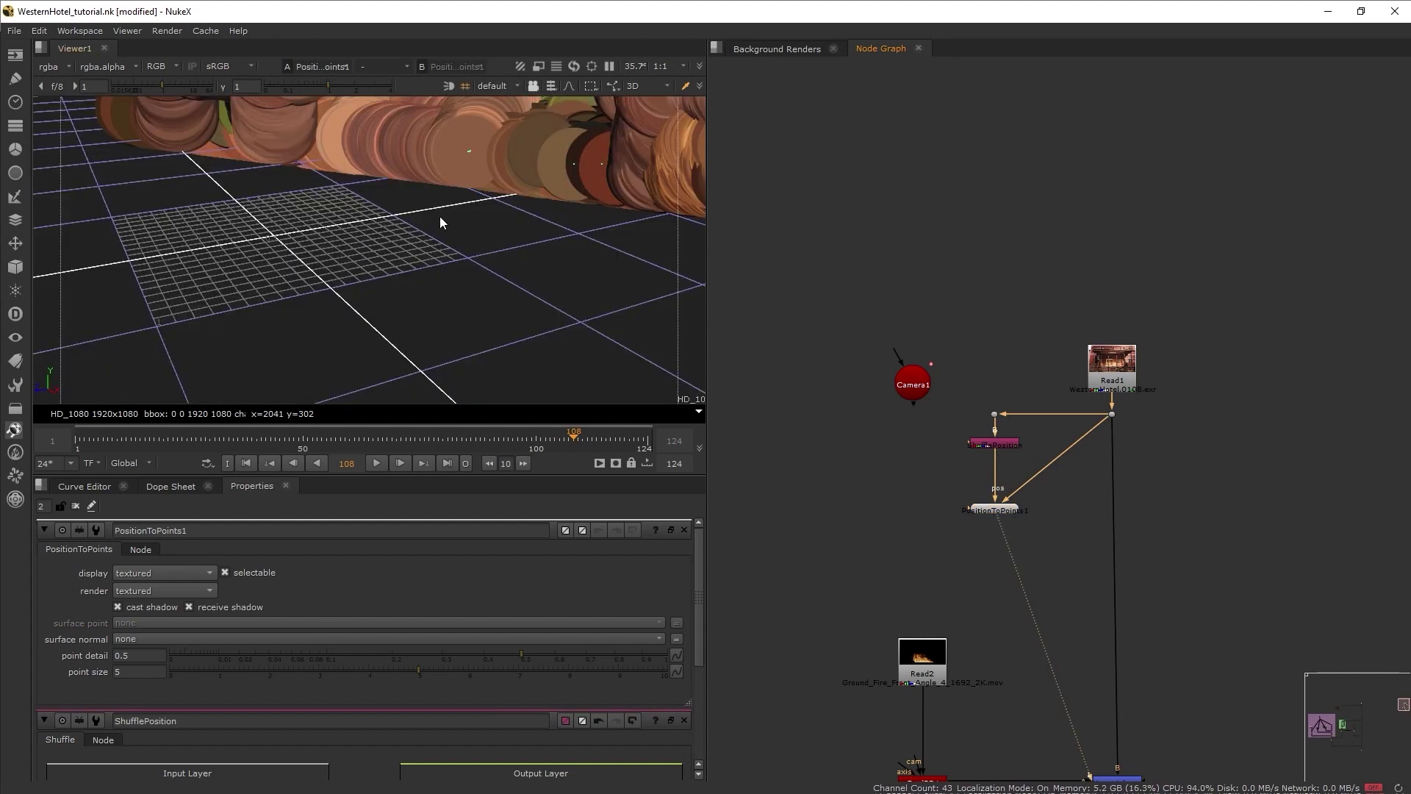
- Set the point size of PositionToPoints1 to 0.1
{"action": "scroll", "coordinate": [439, 217], "scroll_direction": "down", "scroll_amount": 3}
{"action": "left_click_drag", "start_coordinate": [442, 220], "coordinate": [464, 280], "text": "ctrl"}
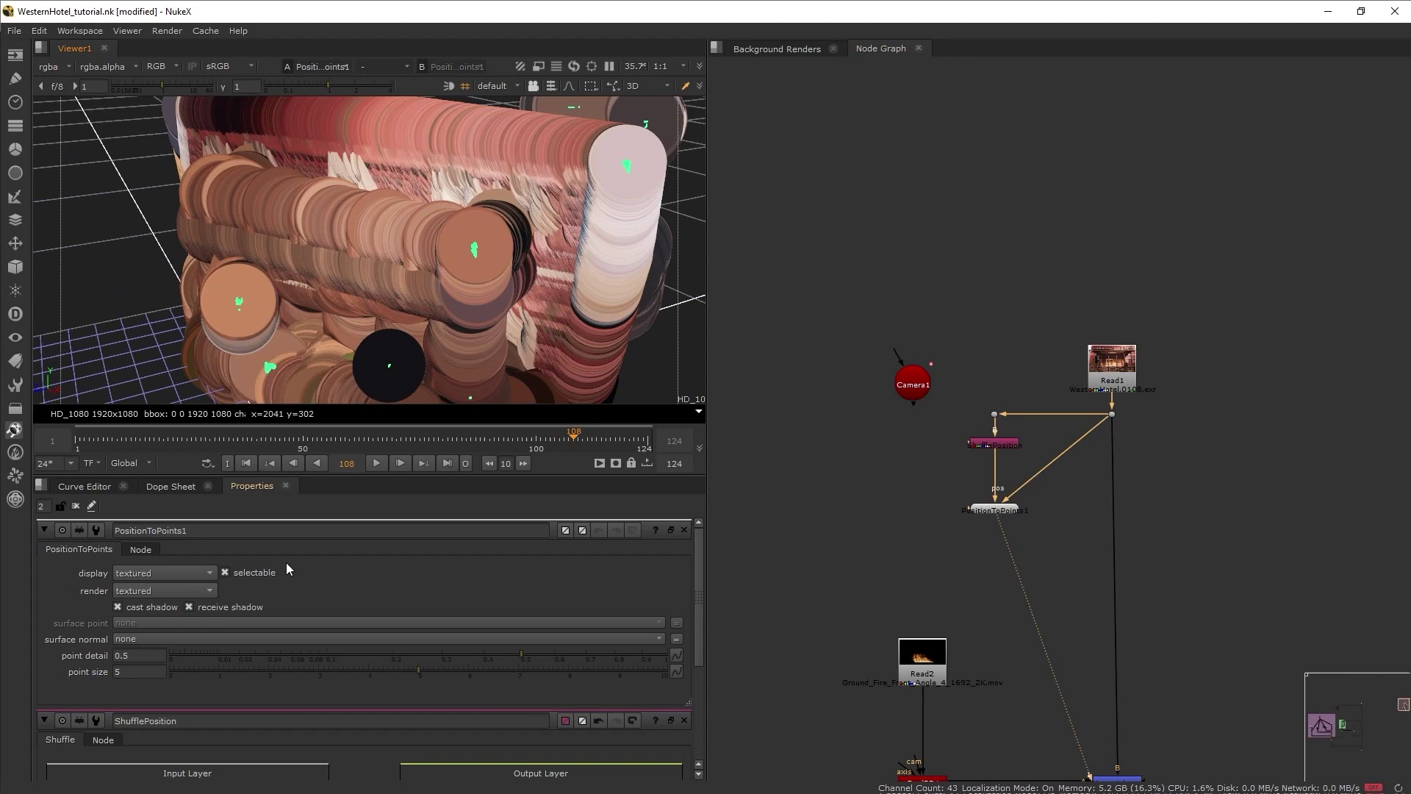
{"action": "left_click", "coordinate": [141, 670]}
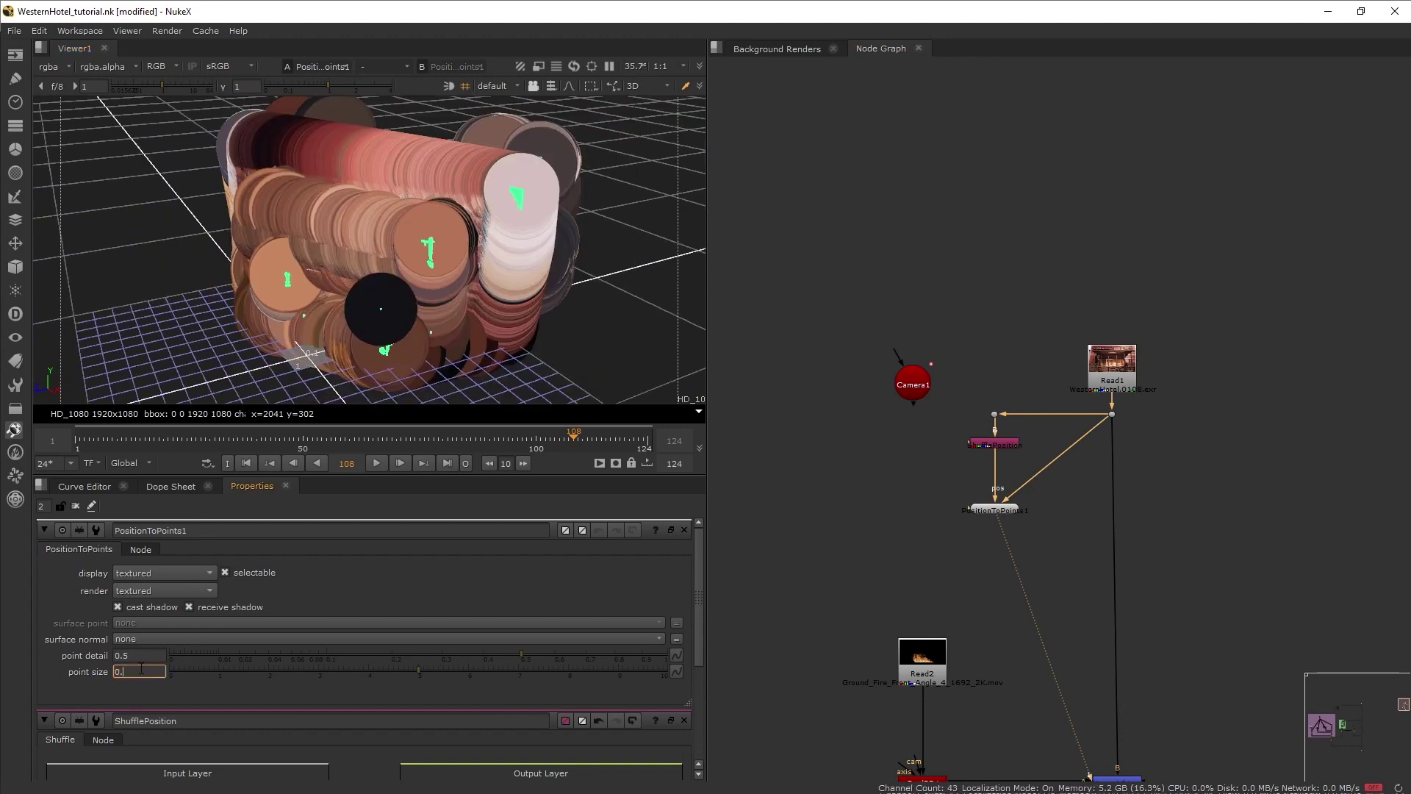
{"action": "type", "text": "0.1"}
{"action": "key", "text": "Return"}
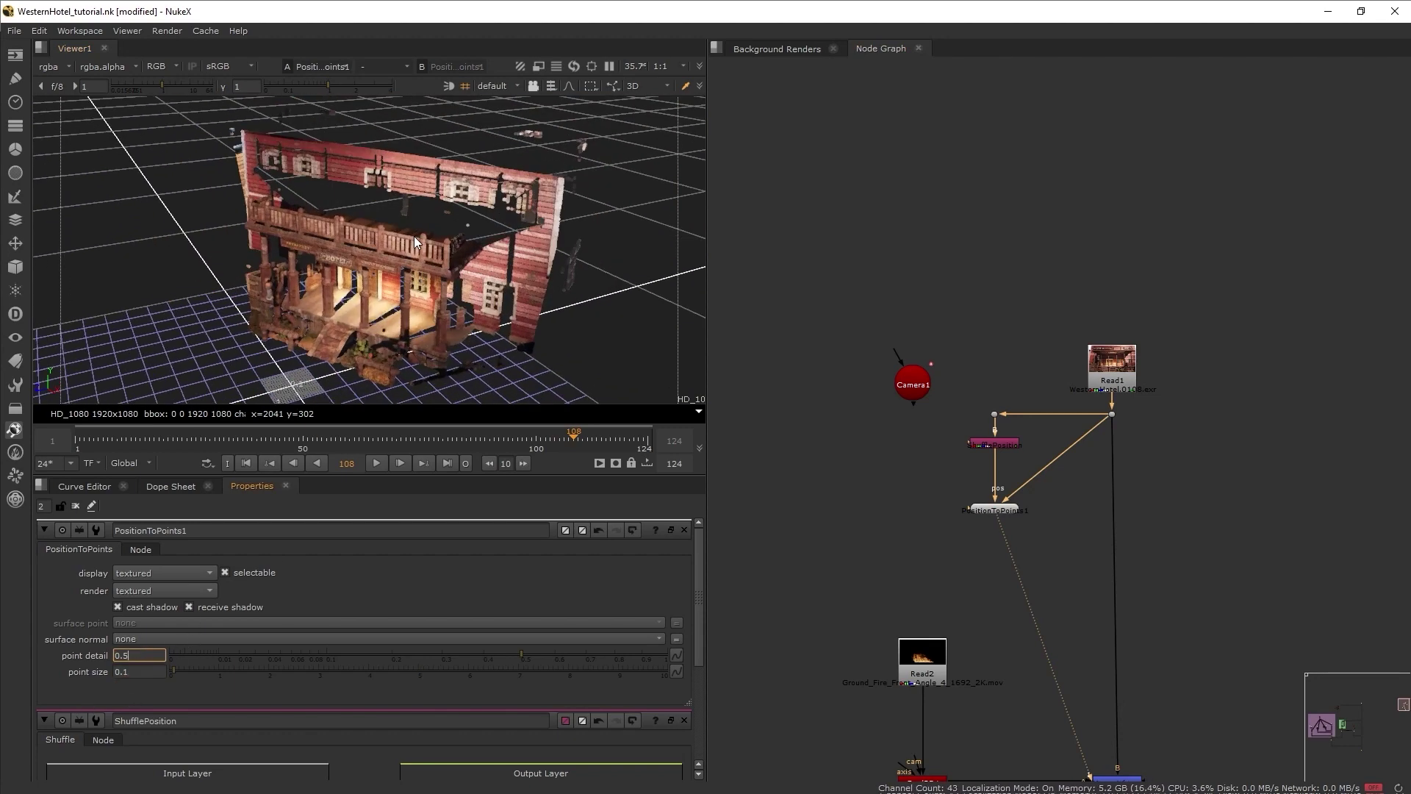
- Open Camera1 and scrub the timeline to examine how the camera moves relative to the hotel point cloud
{"action": "left_click_drag", "start_coordinate": [413, 236], "coordinate": [360, 284], "text": "ctrl"}
{"action": "double_click", "coordinate": [915, 384]}
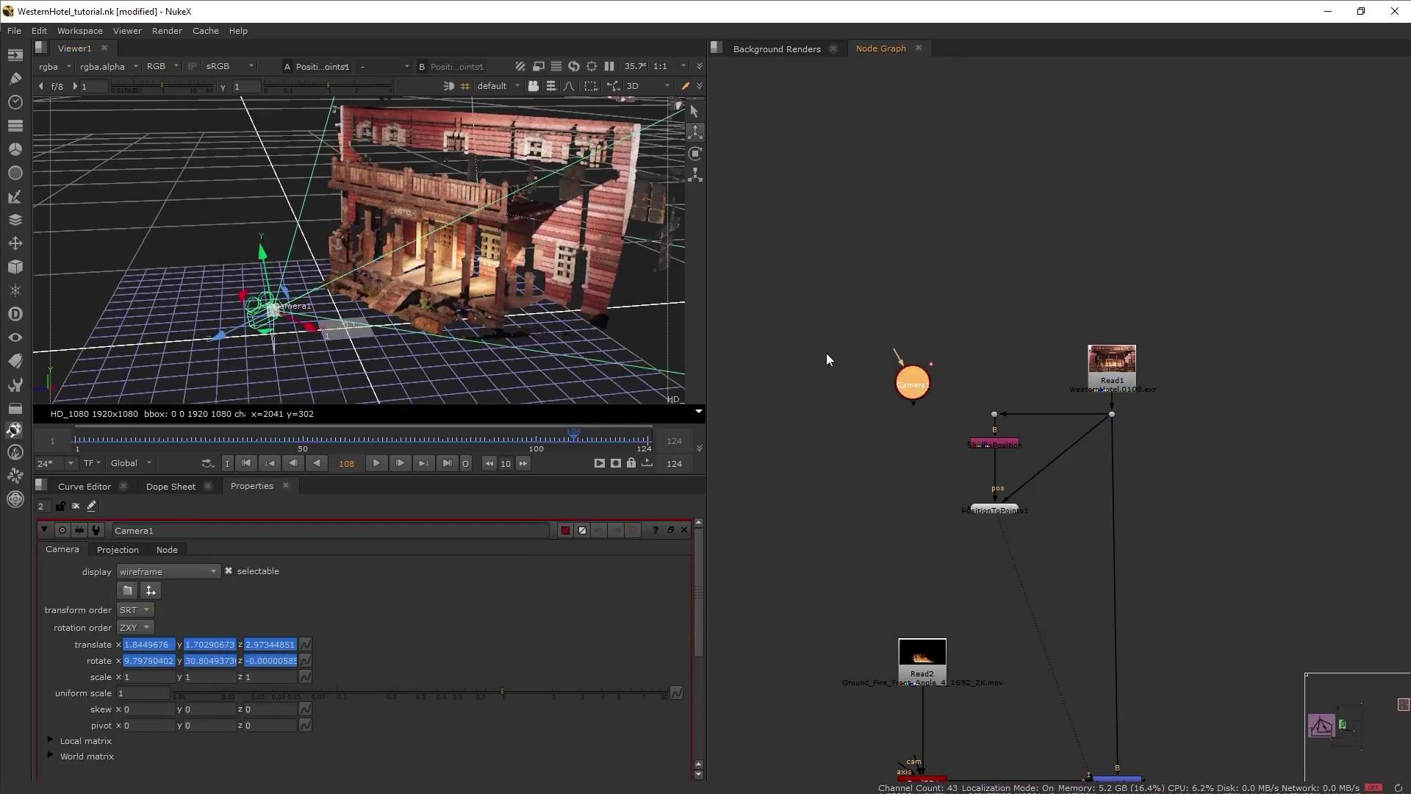
{"action": "left_click_drag", "start_coordinate": [417, 346], "coordinate": [739, 336], "text": "ctrl"}
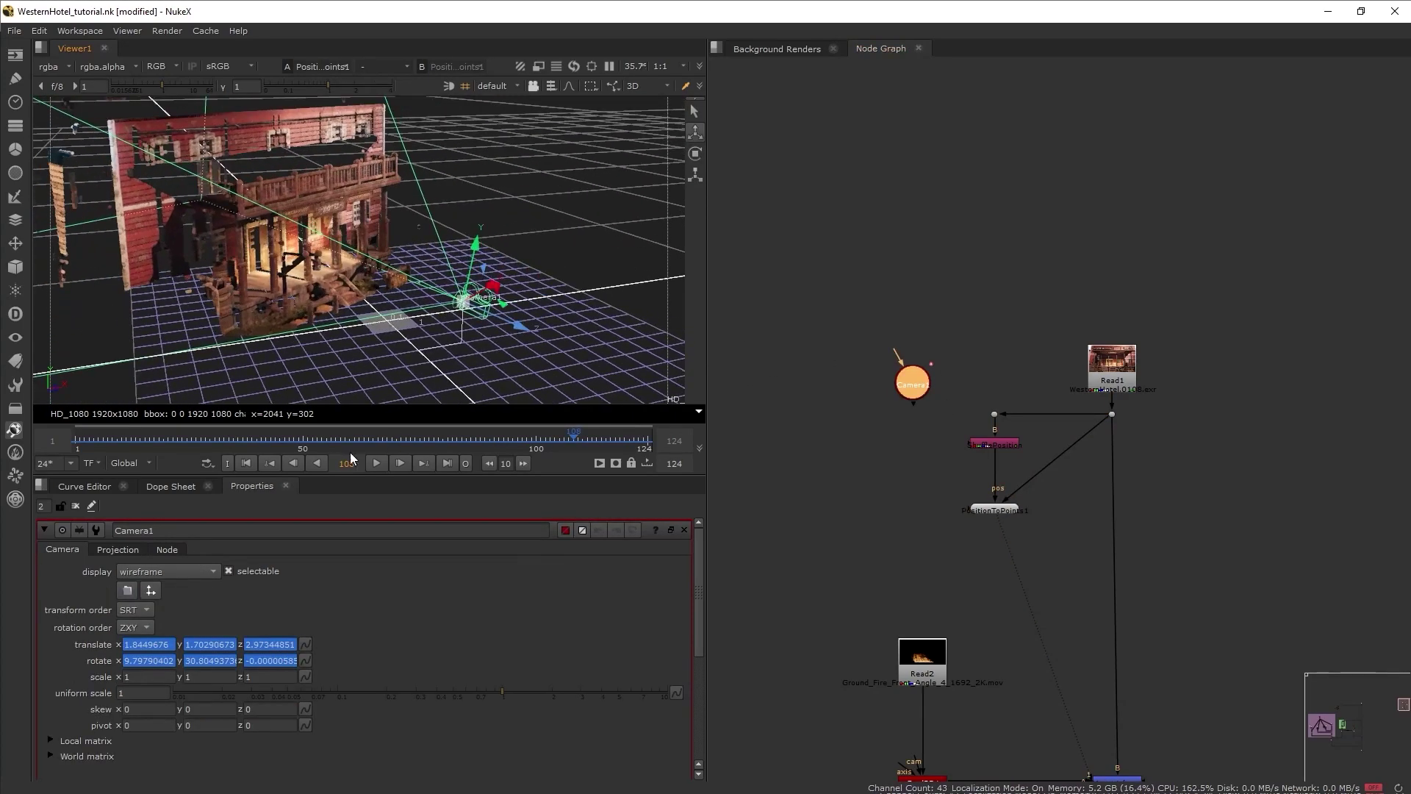
{"action": "left_click", "coordinate": [283, 437]}
{"action": "left_click", "coordinate": [489, 439]}
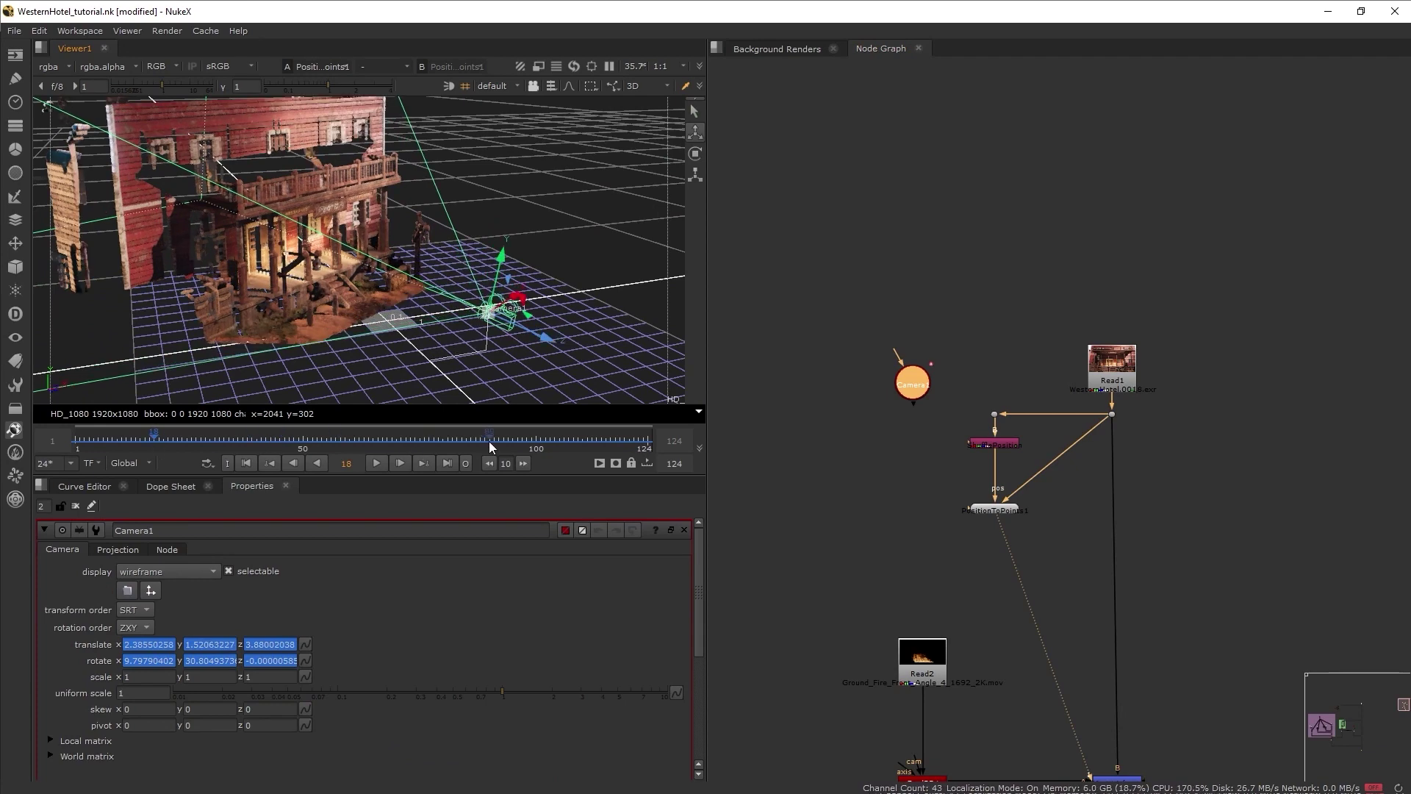
{"action": "left_click_drag", "start_coordinate": [596, 441], "coordinate": [619, 439]}
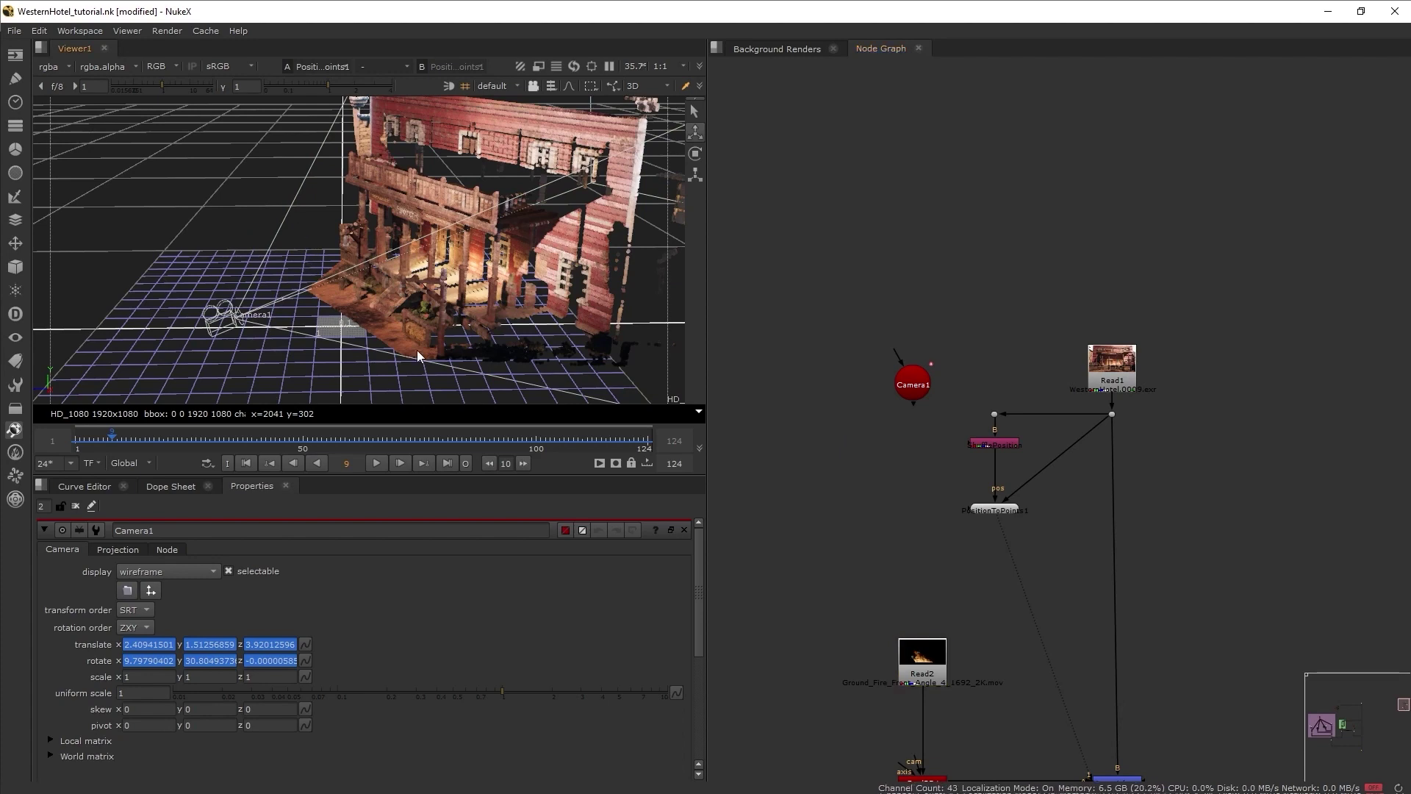
- Examine the hotel point cloud and Camera1 at full-window size, from an angle and from above
{"action": "key", "text": "space"}
{"action": "left_click_drag", "start_coordinate": [628, 588], "coordinate": [657, 509], "text": "alt"}
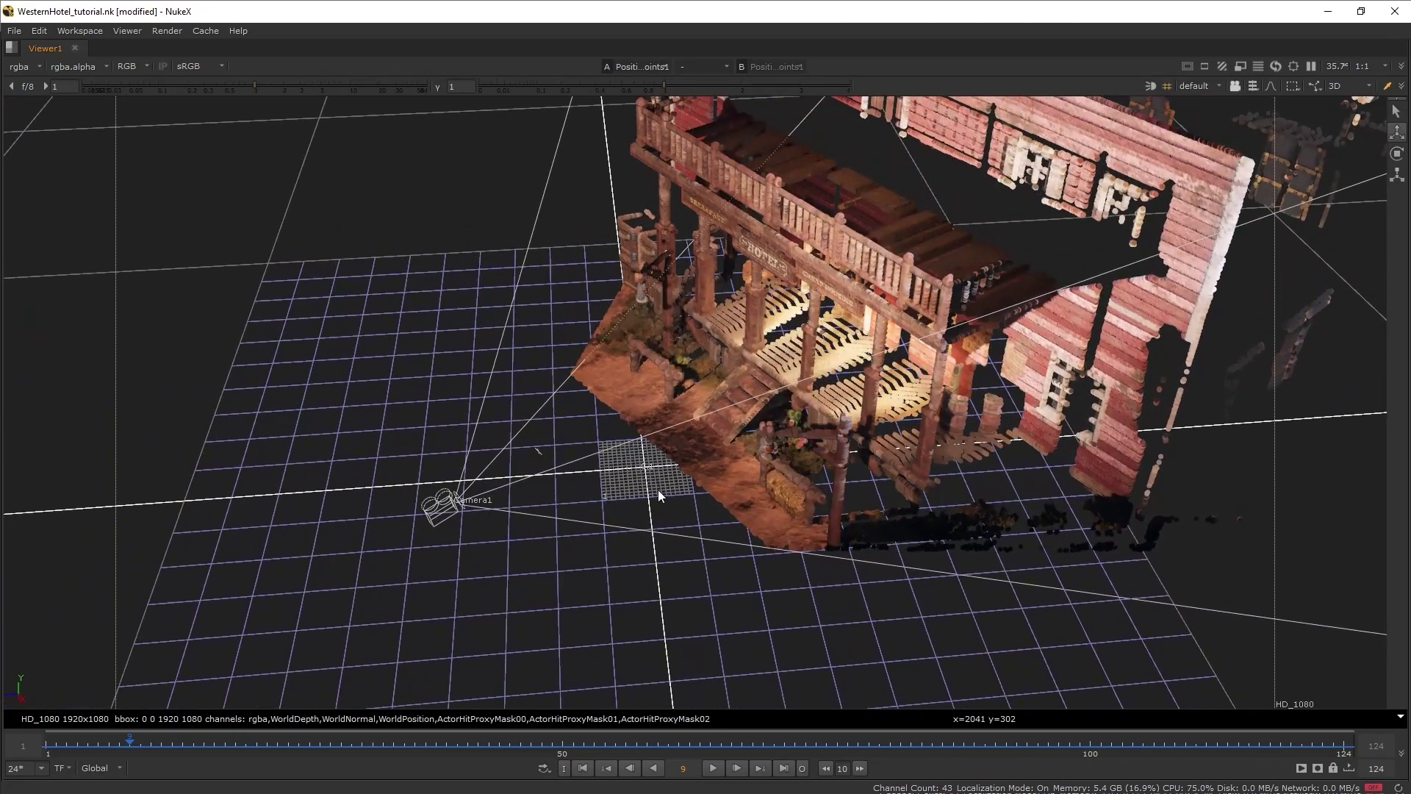
{"action": "scroll", "coordinate": [664, 475], "scroll_direction": "down", "scroll_amount": 1}
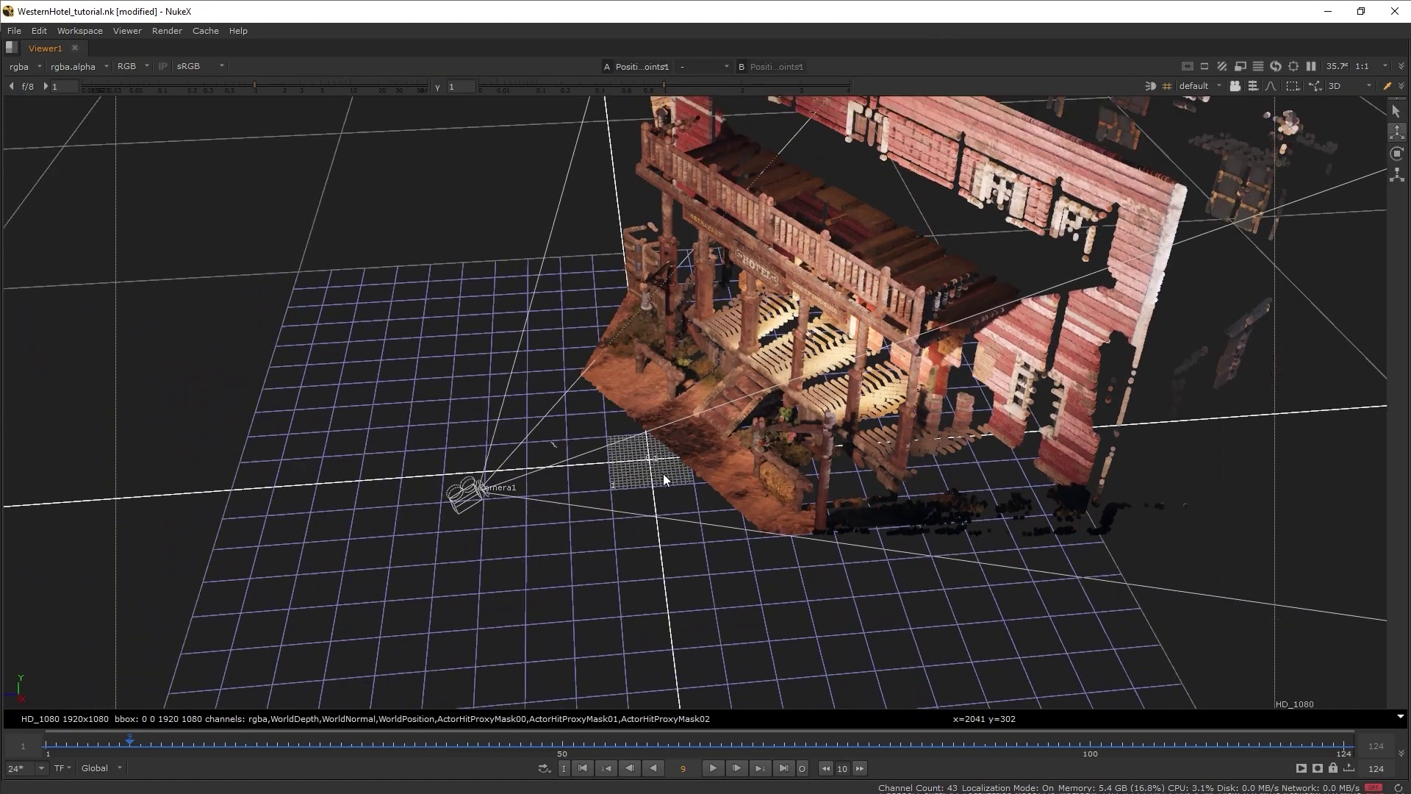
{"action": "left_click_drag", "start_coordinate": [666, 546], "coordinate": [669, 515], "text": "ctrl"}
{"action": "scroll", "coordinate": [669, 514], "scroll_direction": "down", "scroll_amount": 6}
{"action": "scroll", "coordinate": [670, 518], "scroll_direction": "down", "scroll_amount": 2}
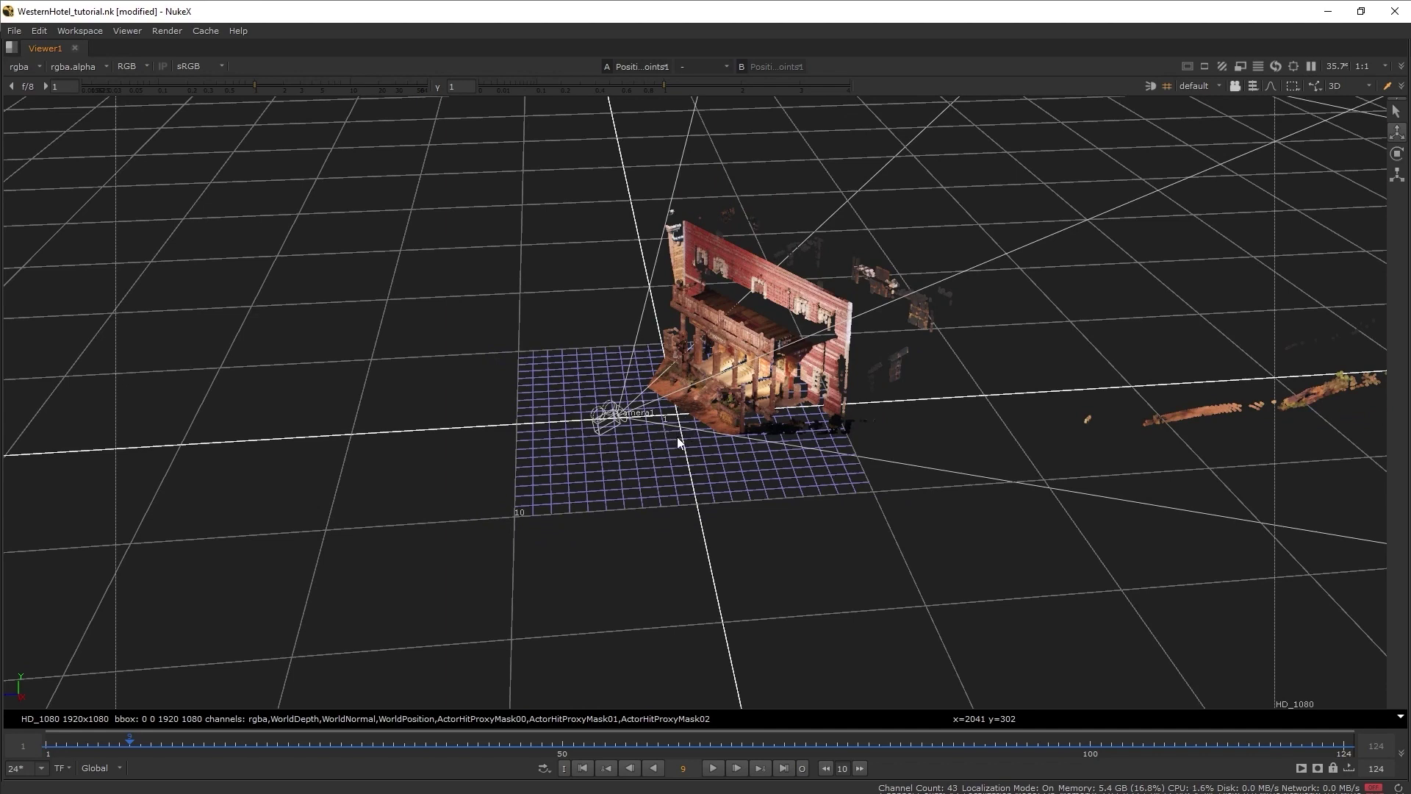
{"action": "left_click_drag", "start_coordinate": [695, 453], "coordinate": [676, 622], "text": "ctrl"}
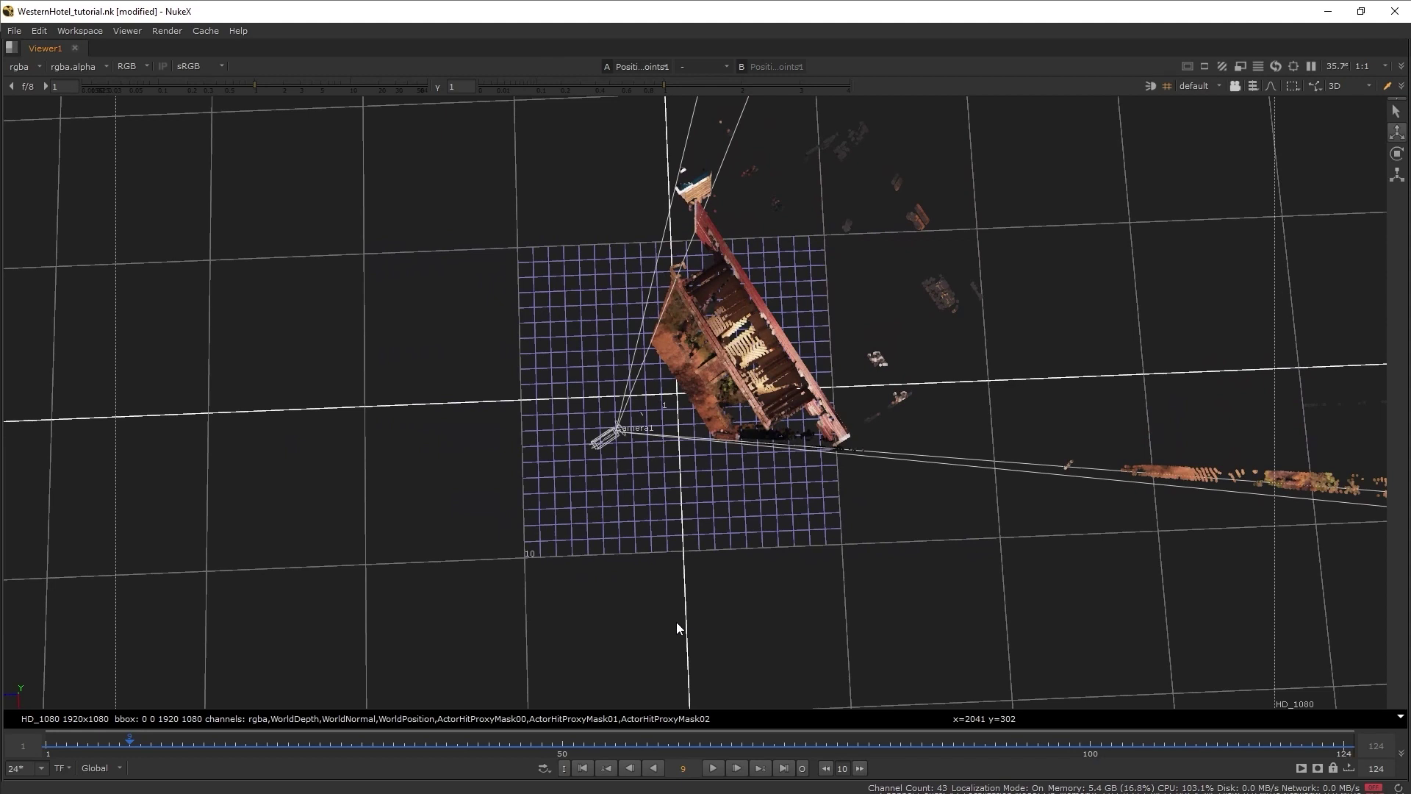
{"action": "key", "text": "space"}
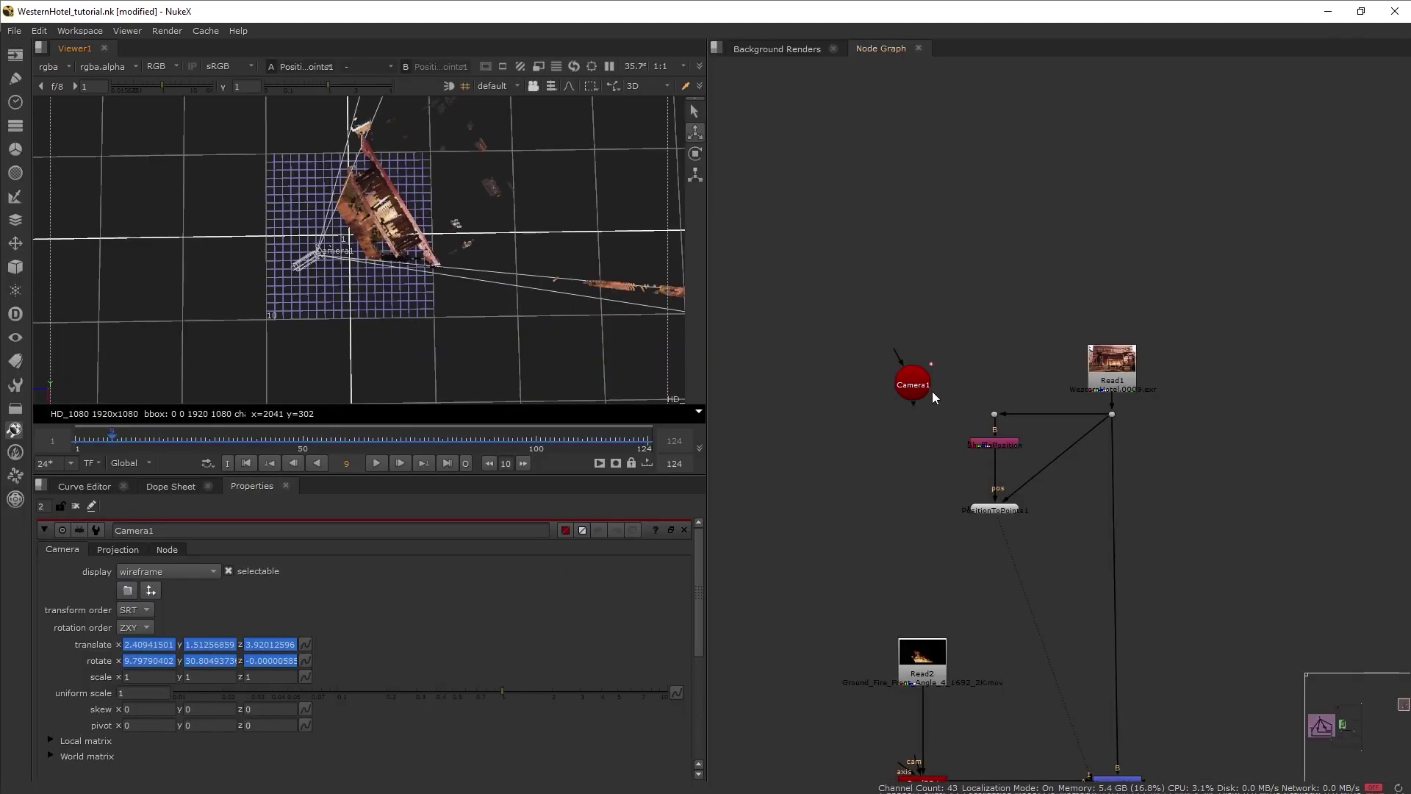
- Add an Axis node above Camera1 and connect it to the camera's axis input
{"action": "left_click", "coordinate": [897, 413]}
{"action": "left_click_drag", "start_coordinate": [897, 413], "coordinate": [846, 459]}
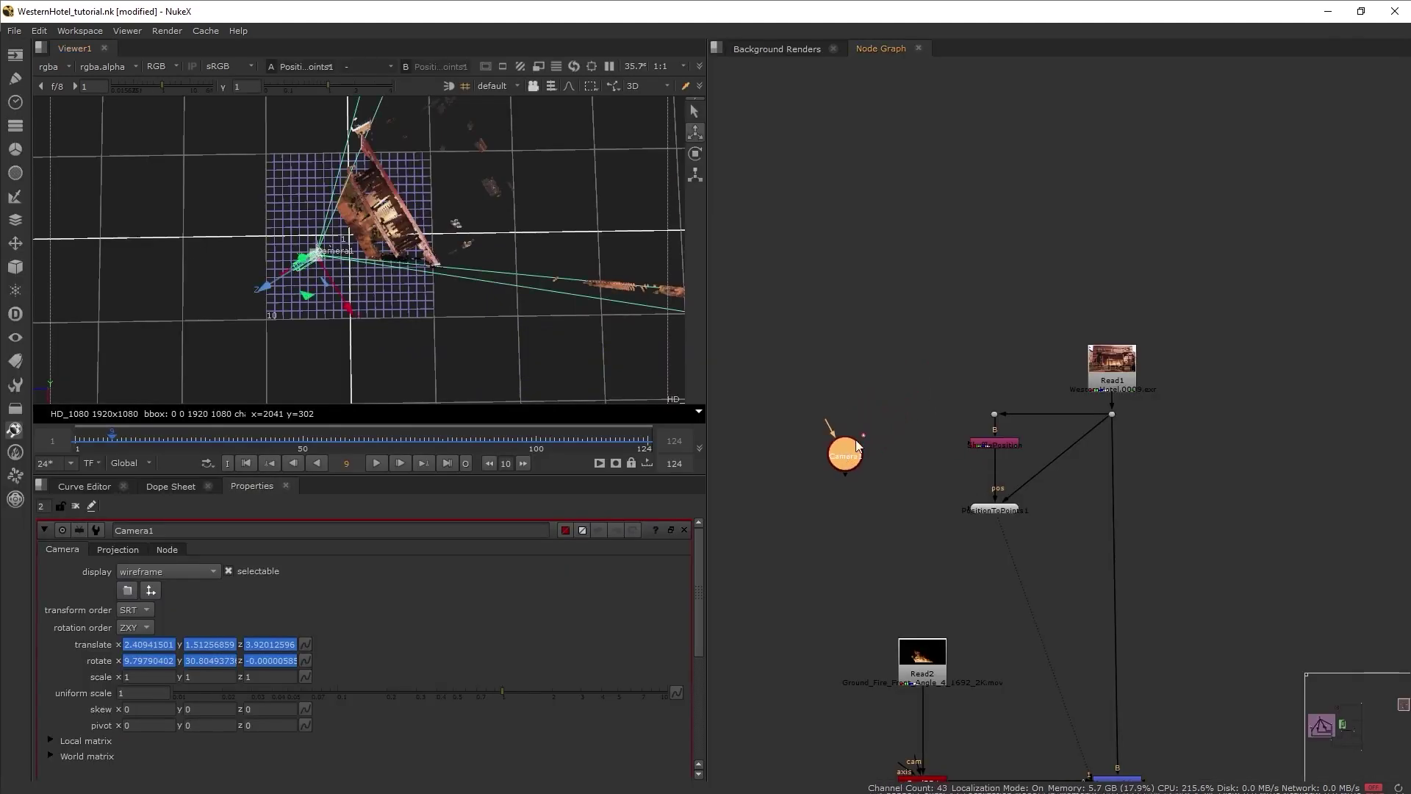
{"action": "left_click", "coordinate": [908, 405]}
{"action": "key", "text": "Tab"}
{"action": "type", "text": "axis"}
{"action": "key", "text": "Return"}
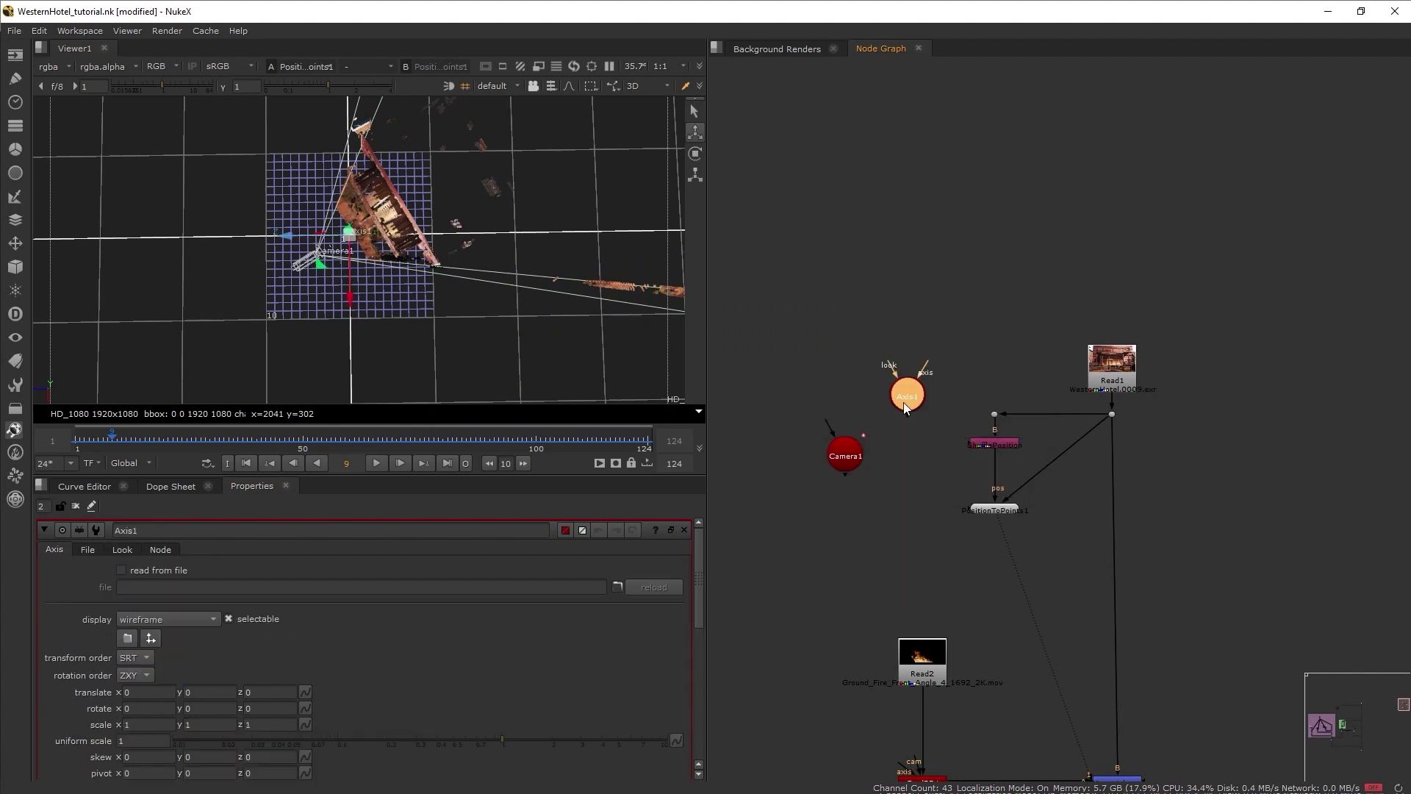
{"action": "left_click", "coordinate": [864, 402]}
{"action": "left_click_drag", "start_coordinate": [910, 399], "coordinate": [910, 401]}
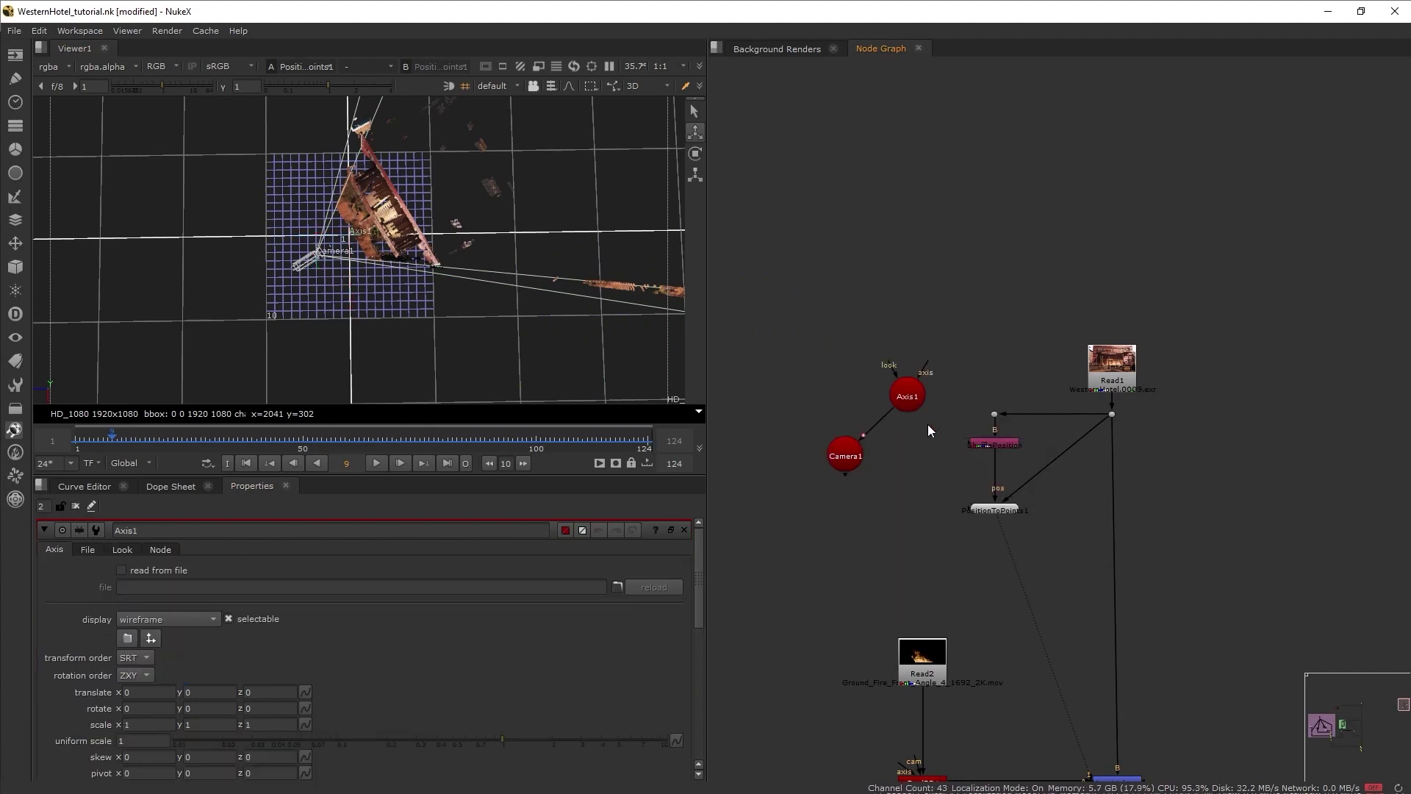
- Add a TransformGeo below PositionToPoints1, connect its axis input to Axis1, and display it in the Viewer
{"action": "key", "text": "Tab"}
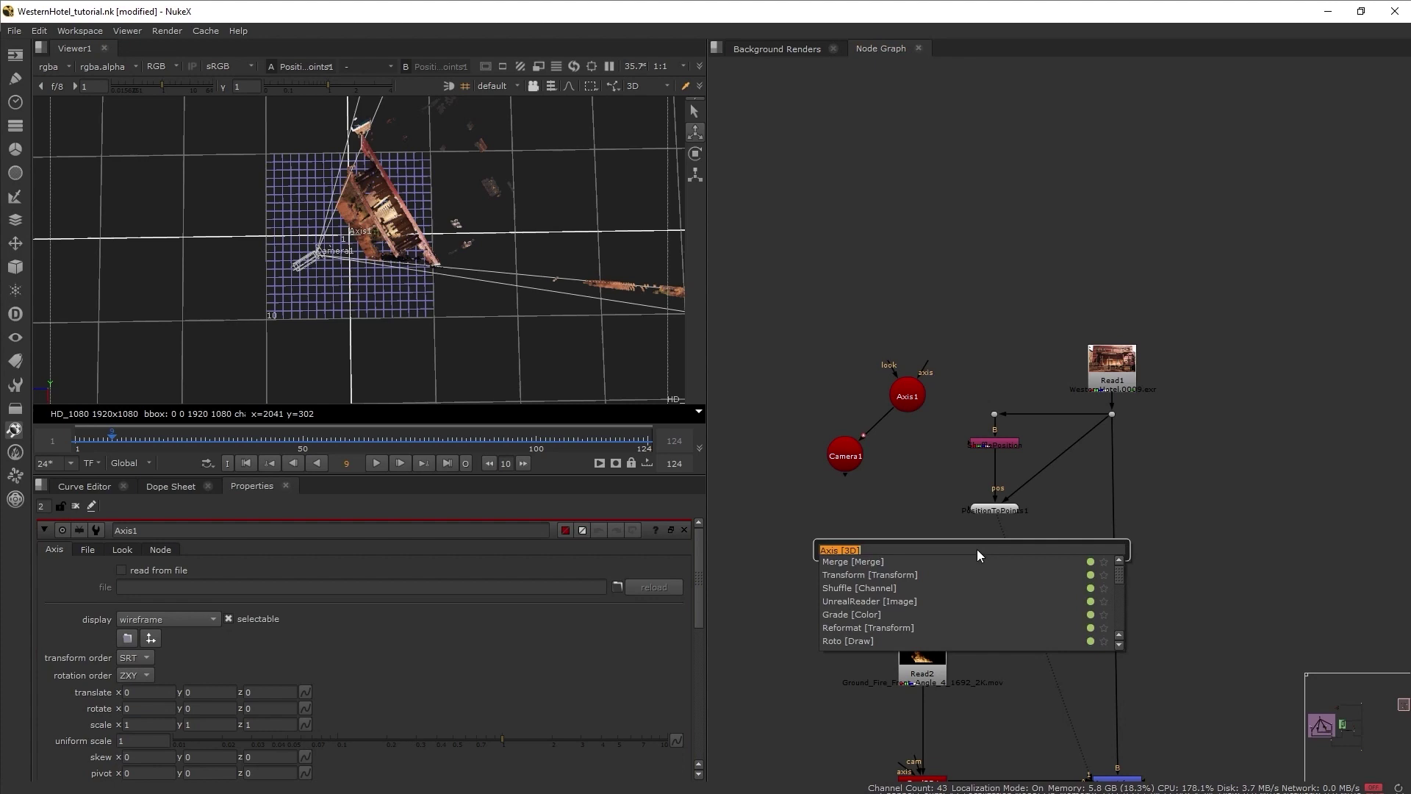
{"action": "type", "text": "tram"}
{"action": "key", "text": "Down"}
{"action": "key", "text": "Return"}
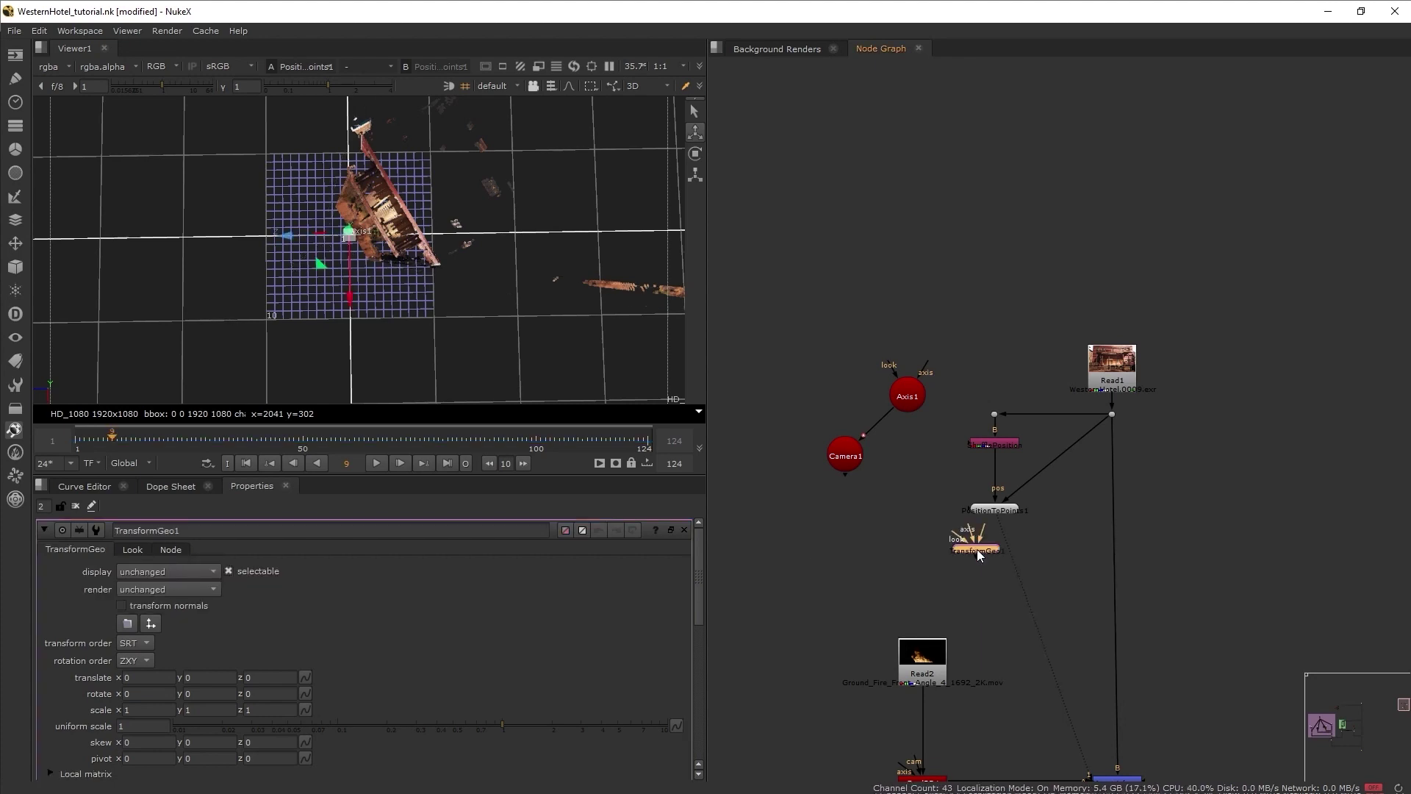
{"action": "left_click", "coordinate": [991, 559]}
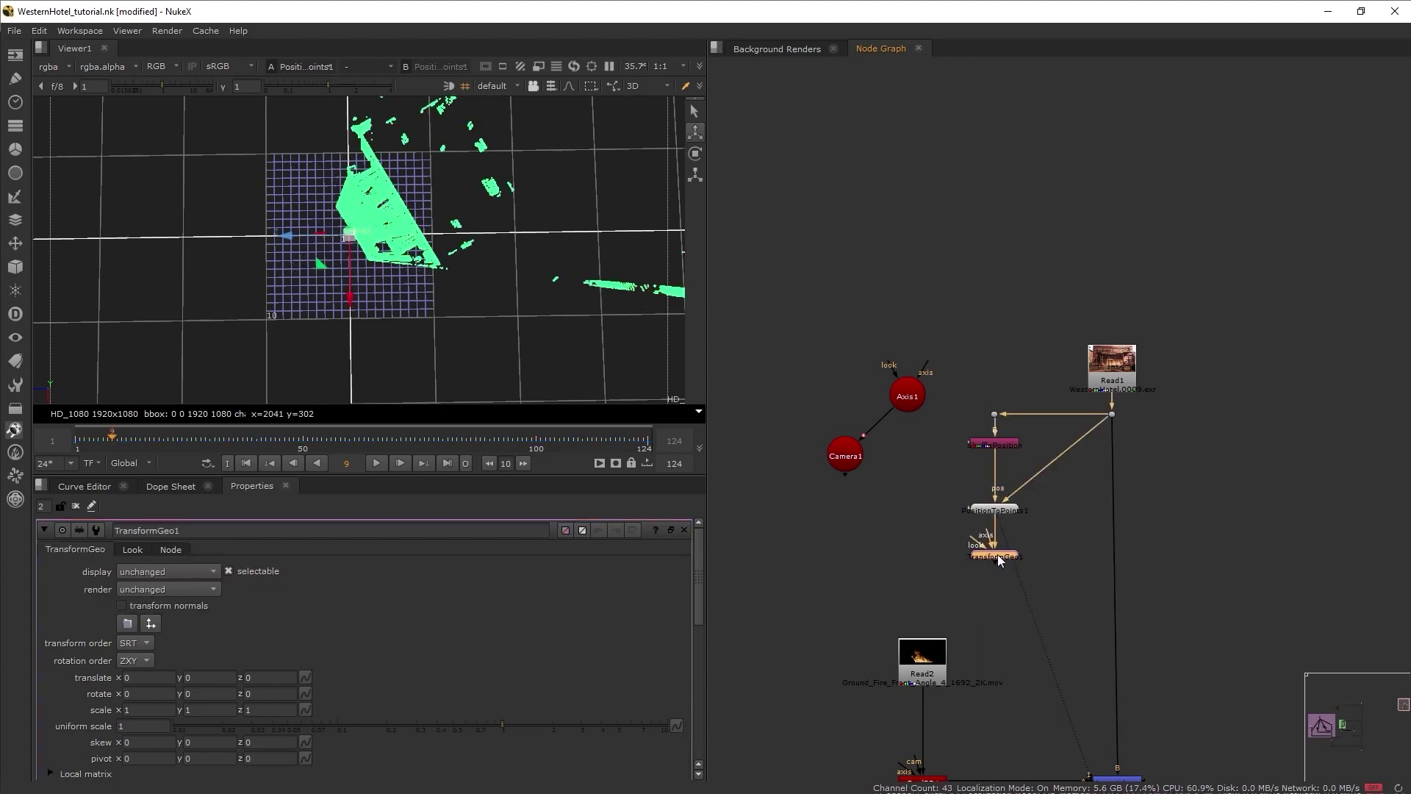
{"action": "left_click_drag", "start_coordinate": [992, 559], "coordinate": [905, 399]}
{"action": "key", "text": "1"}
- Rotate Axis1 by about -30.4 degrees around Y to turn the camera and point cloud together
{"action": "left_click", "coordinate": [911, 397]}
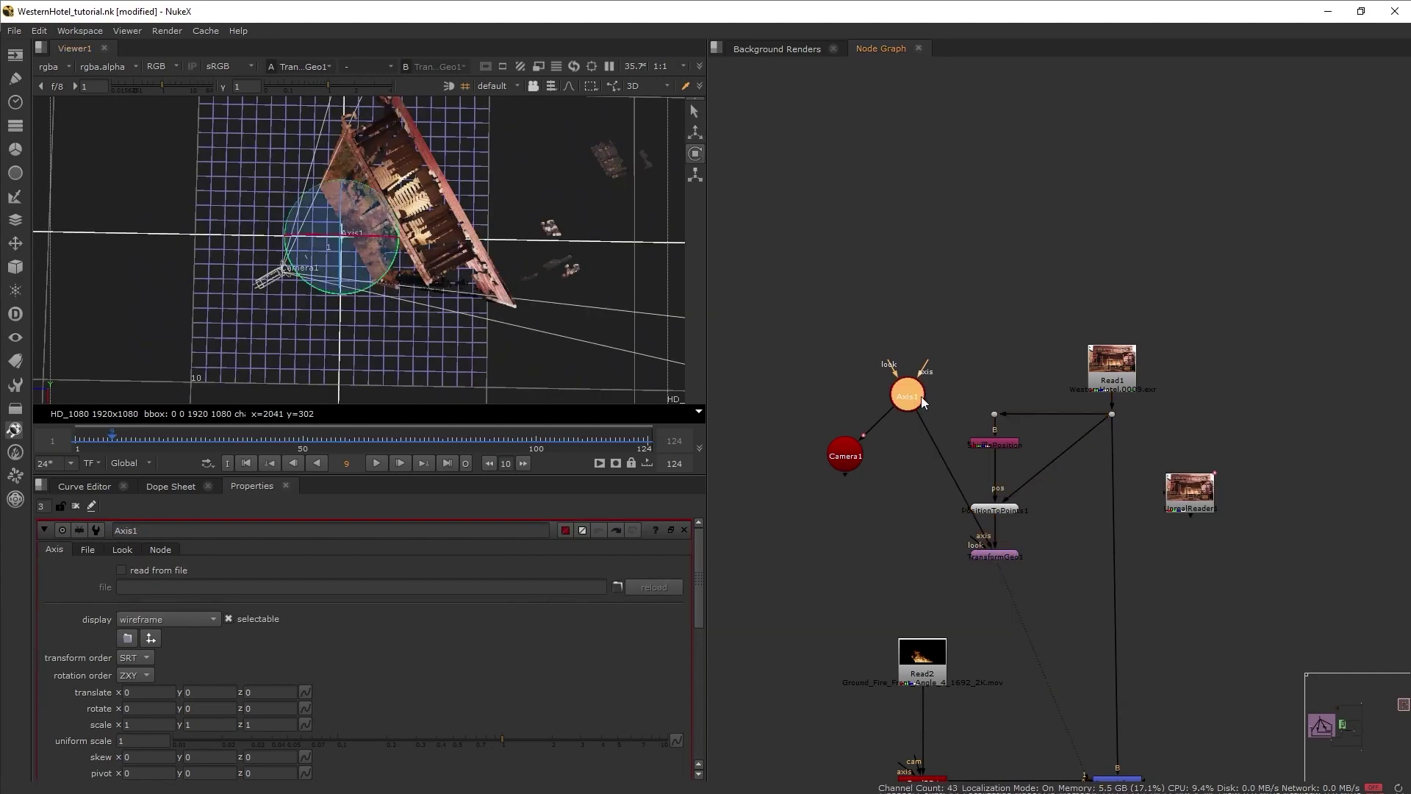
{"action": "key", "text": "space"}
{"action": "left_click_drag", "start_coordinate": [685, 342], "coordinate": [711, 352]}
{"action": "key", "text": "space"}
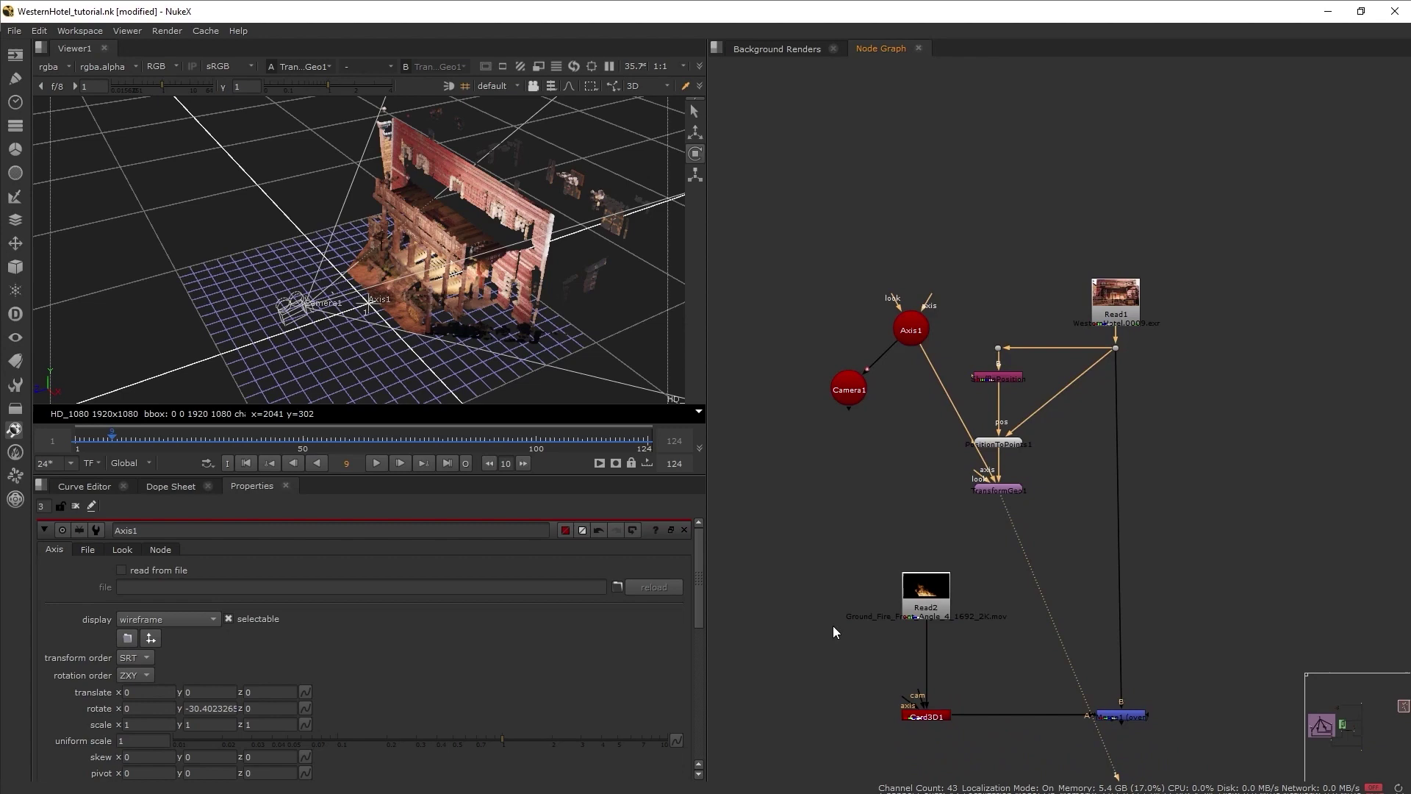
- Connect the cam input of Card3D1 to Camera1 and open the card's properties
{"action": "left_click_drag", "start_coordinate": [920, 699], "coordinate": [800, 412]}
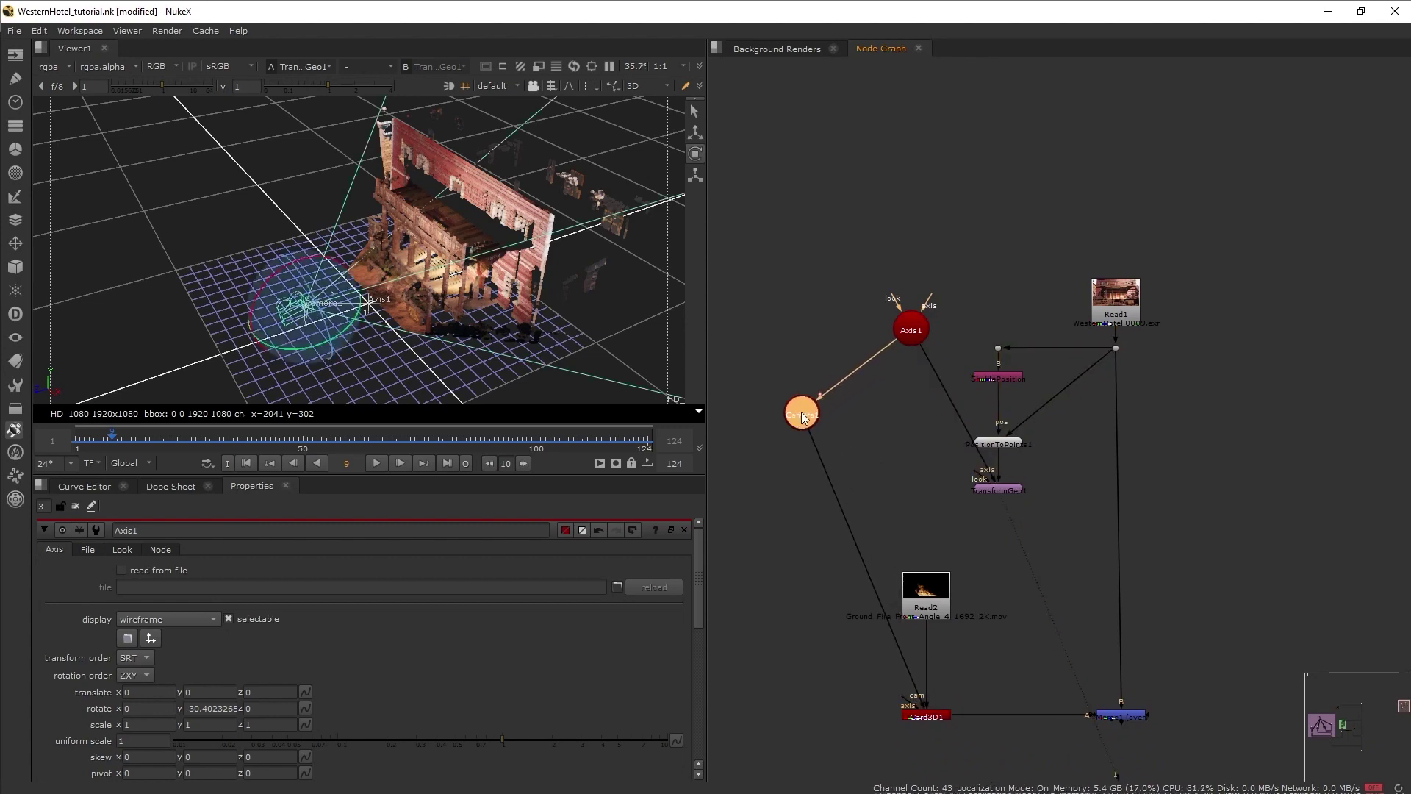
{"action": "left_click", "coordinate": [944, 680]}
{"action": "double_click", "coordinate": [927, 718]}
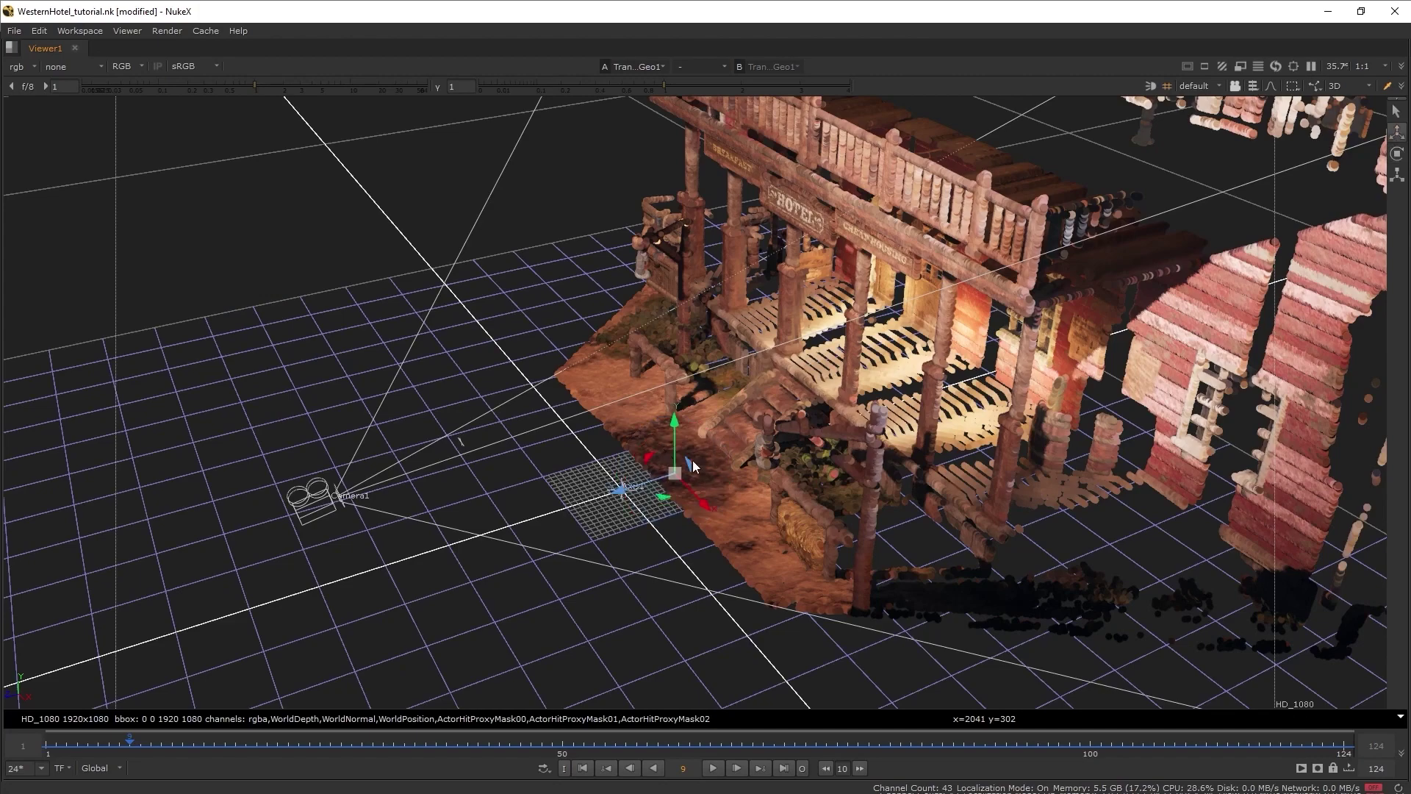
{"action": "left_click_drag", "start_coordinate": [676, 430], "coordinate": [702, 379]}
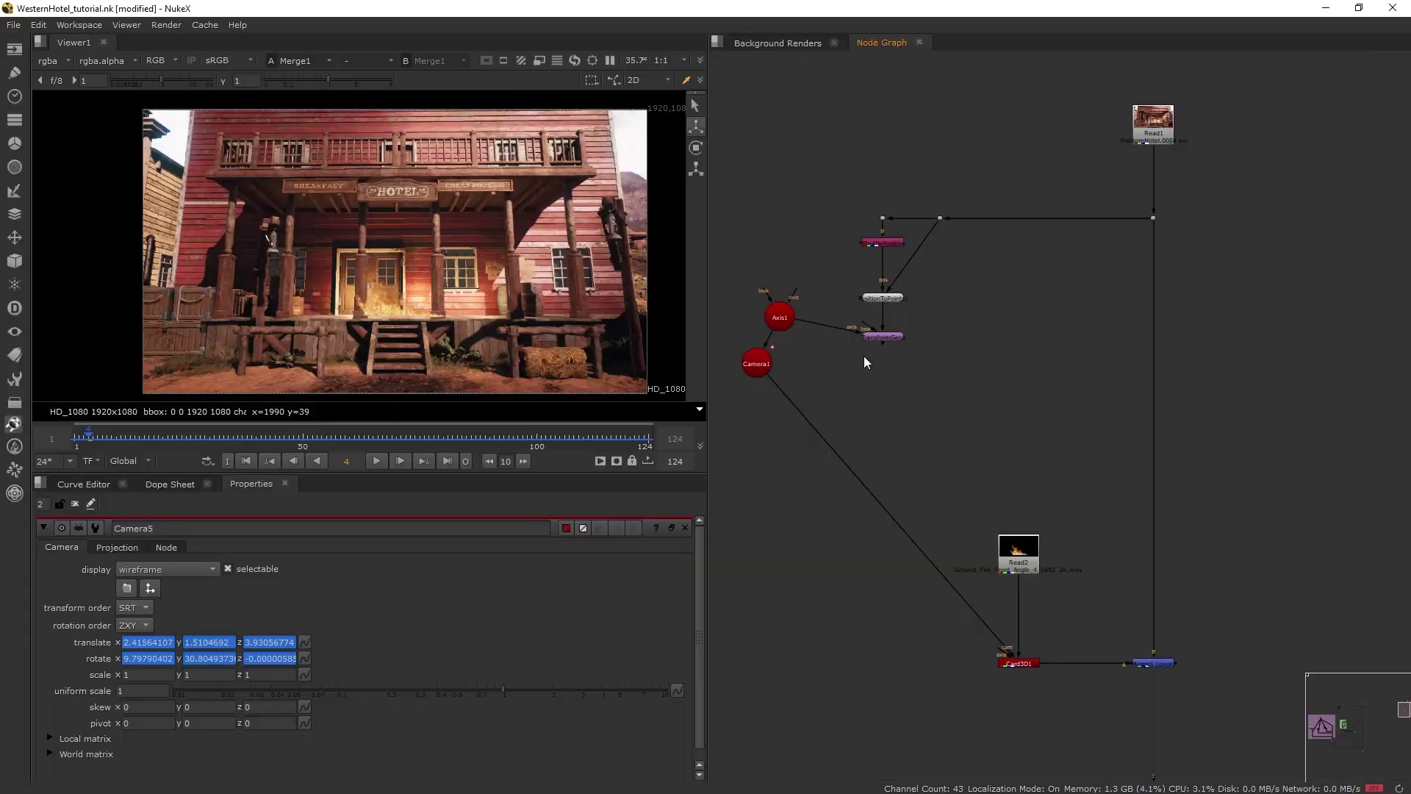
- Compare the TransformGeo1 point cloud with the Merge1 fire composite in the Viewer
{"action": "left_click", "coordinate": [887, 337]}
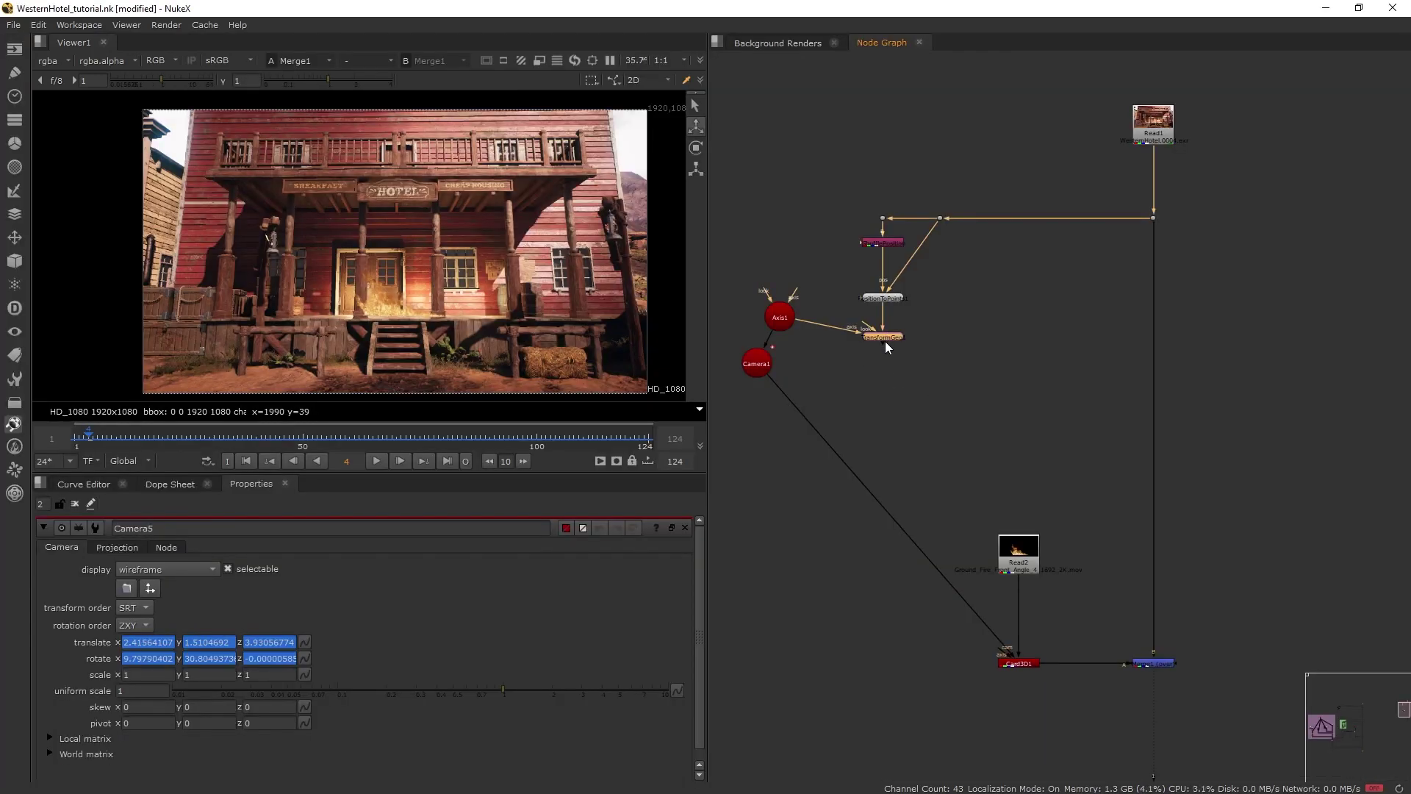
{"action": "key", "text": "1"}
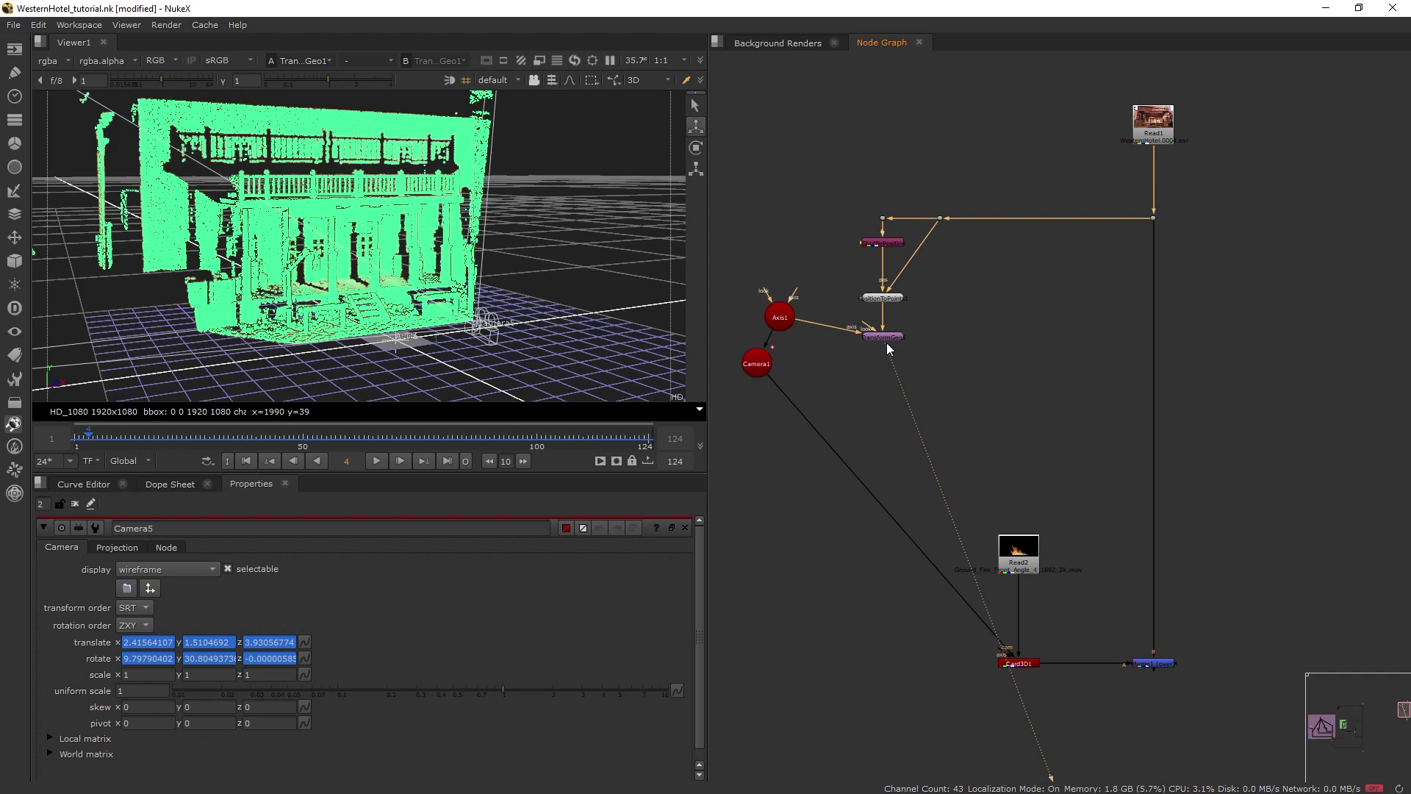
{"action": "left_click", "coordinate": [1153, 663]}
{"action": "key", "text": "1"}
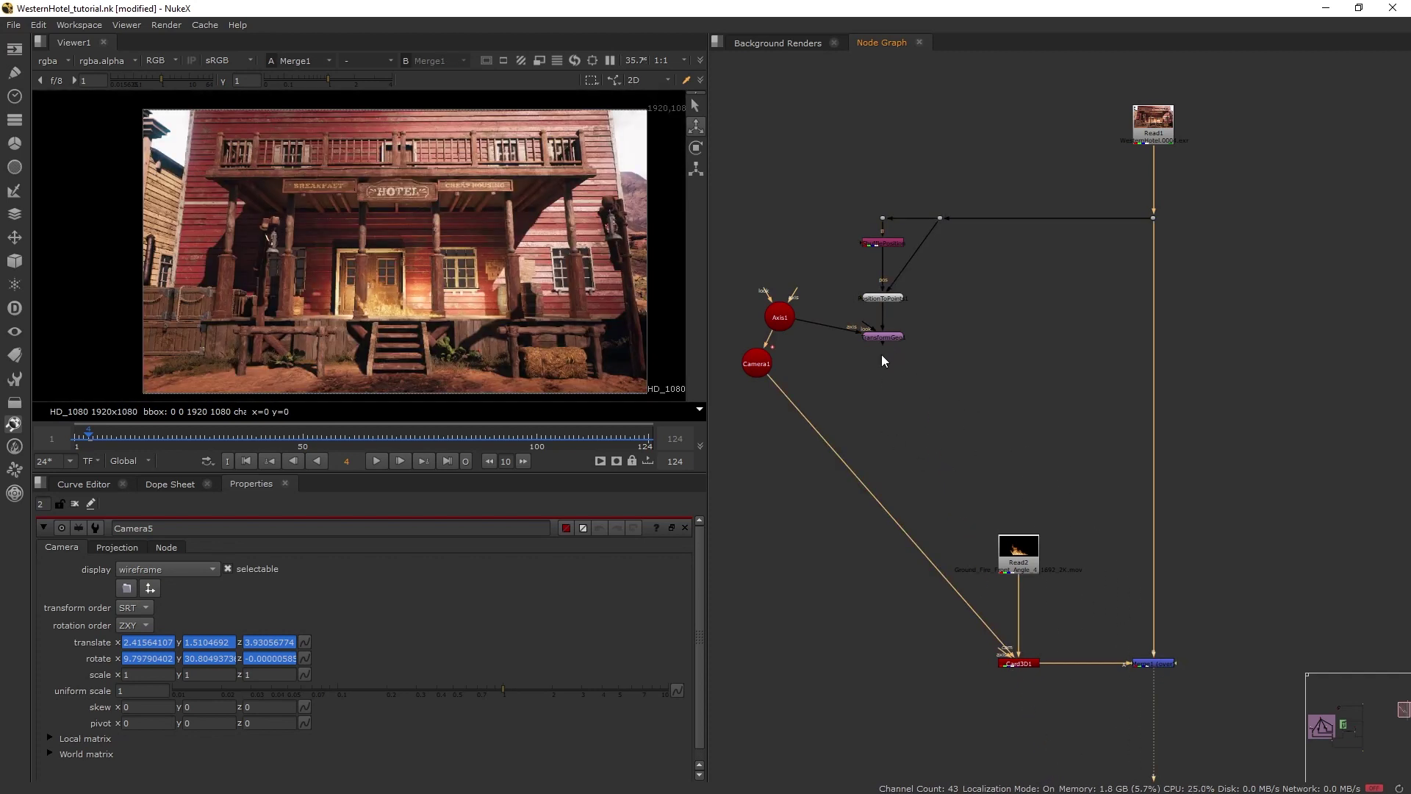
{"action": "left_click_drag", "start_coordinate": [885, 342], "coordinate": [1124, 379]}
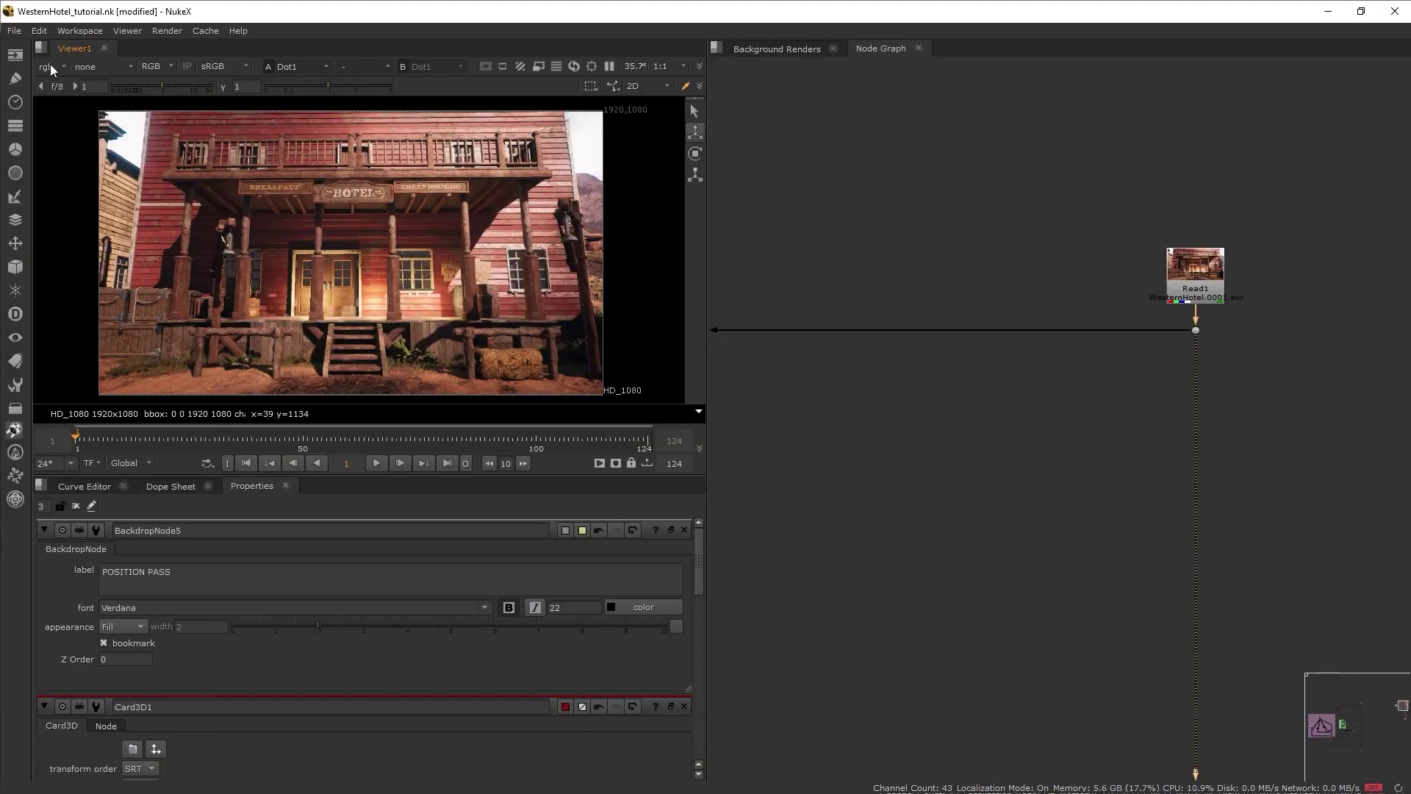
- Inspect the ActorHitProxyMask00 layer of the hotel plate in the Viewer, and return to rgba
{"action": "left_click", "coordinate": [50, 64]}
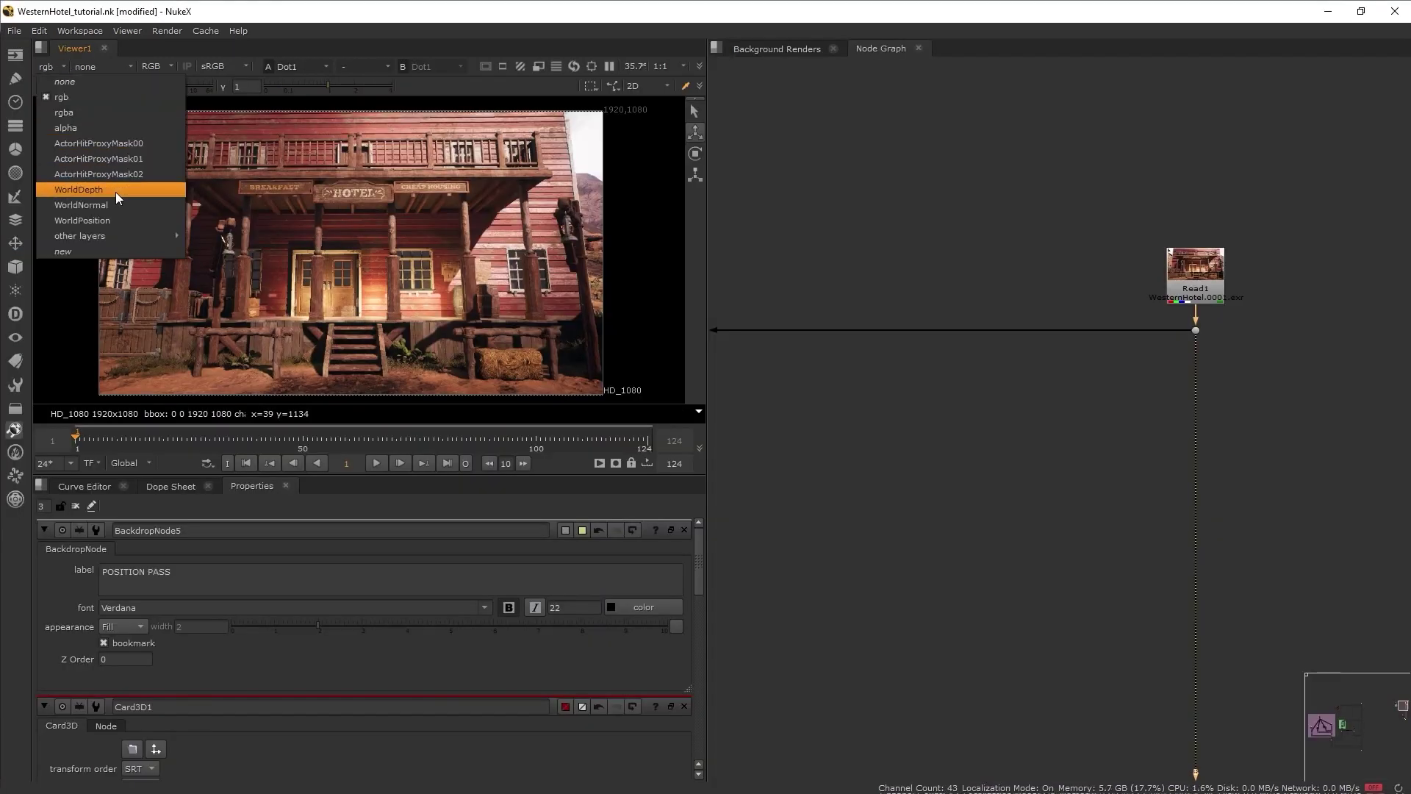
{"action": "left_click", "coordinate": [120, 144]}
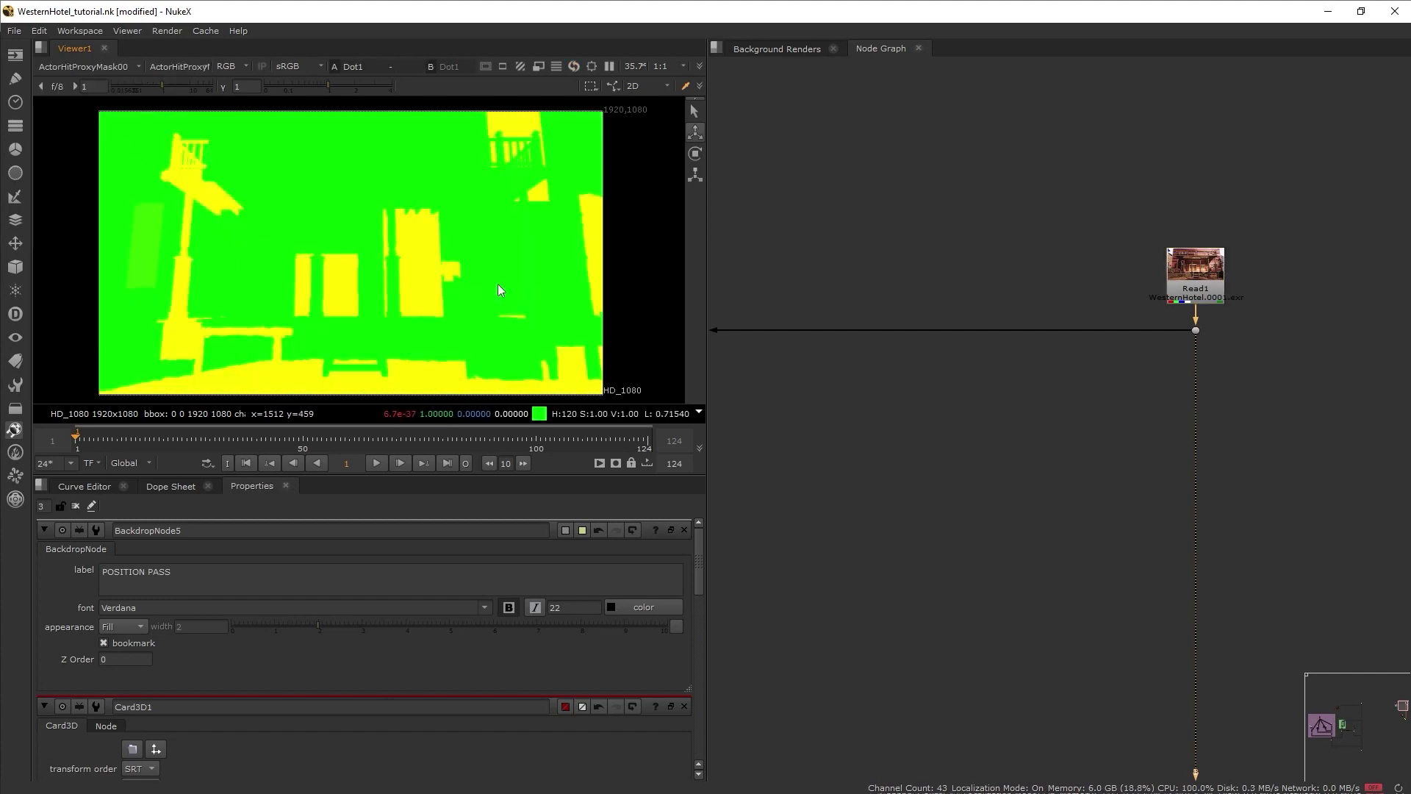
{"action": "left_click", "coordinate": [63, 68]}
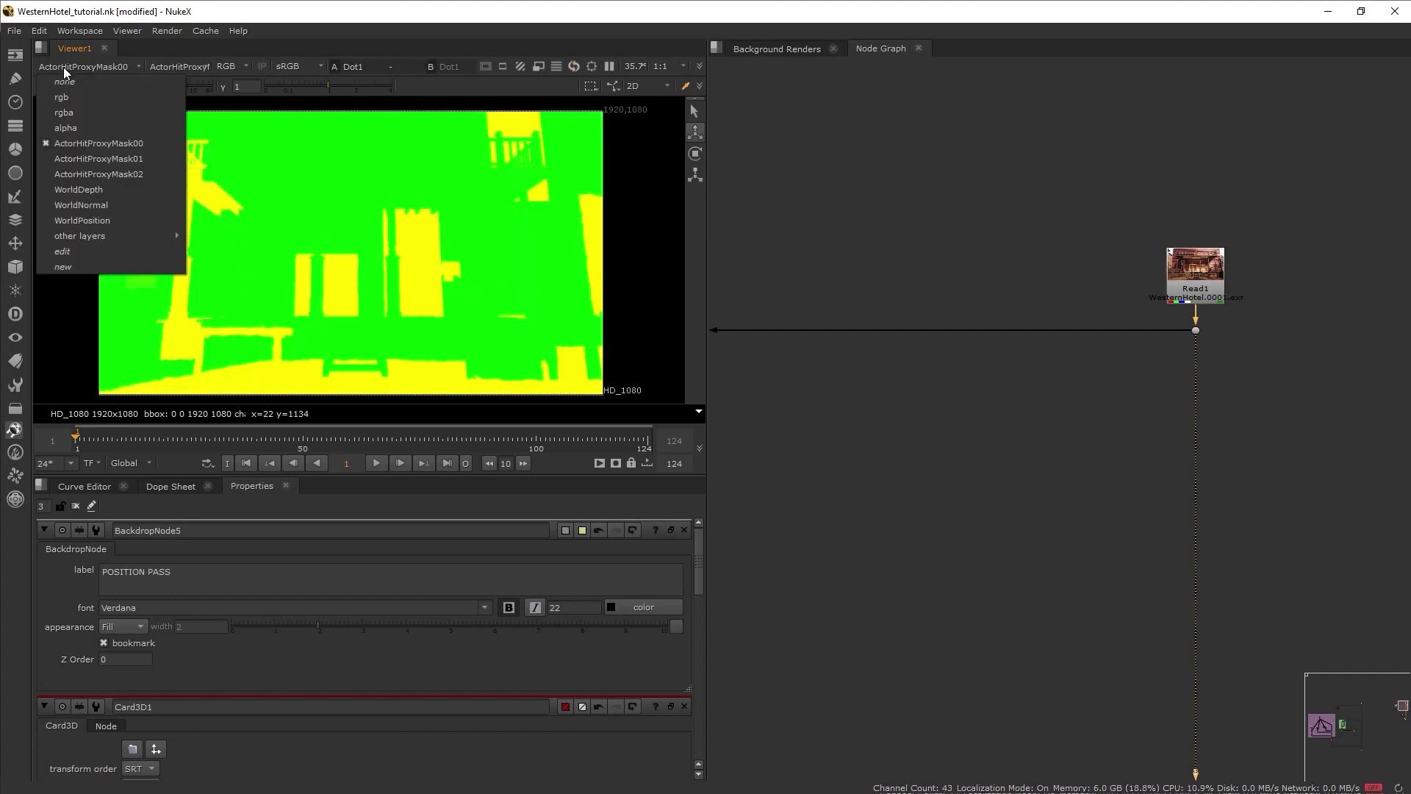
{"action": "left_click", "coordinate": [87, 117]}
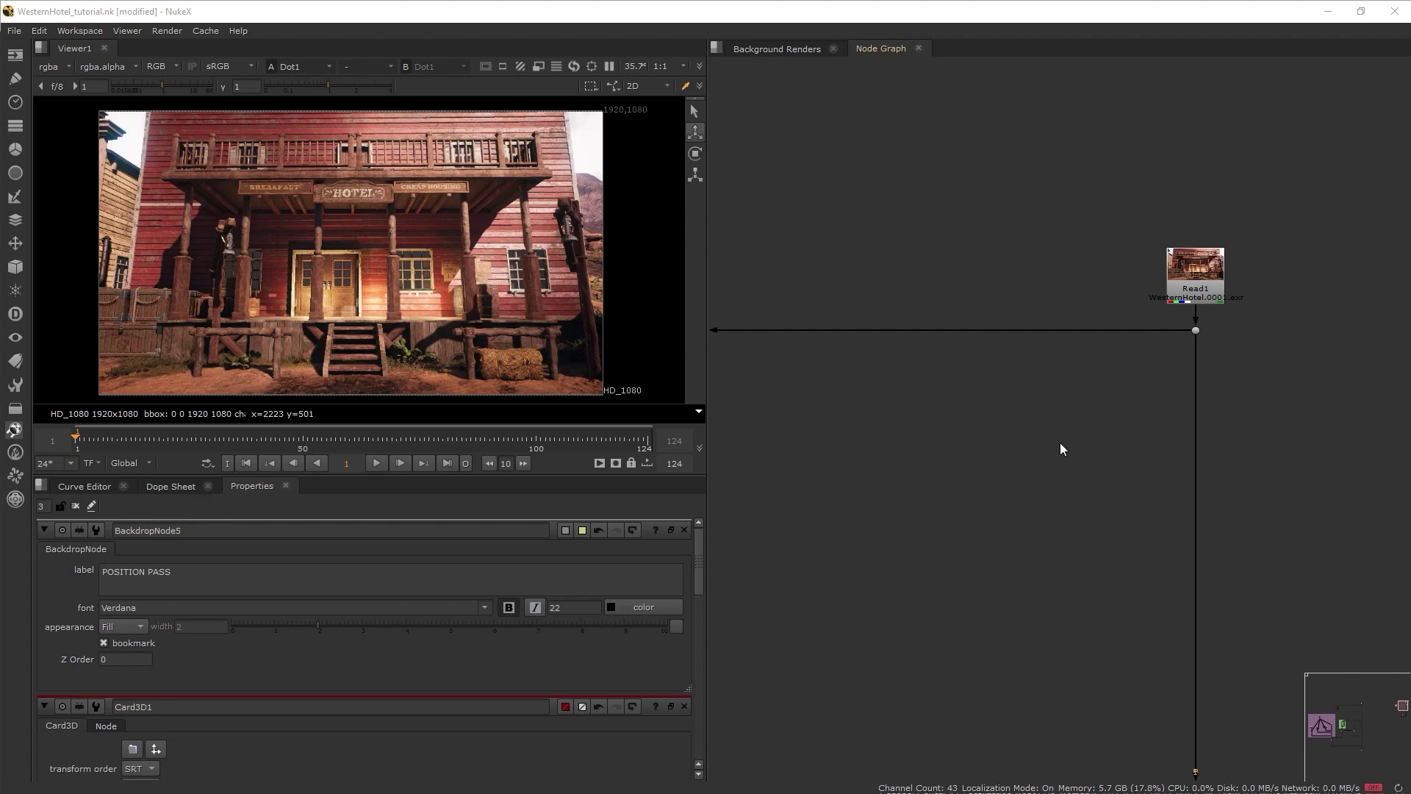
- Add a Cryptomatte node and connect it to the dot below Read1
{"action": "key", "text": "Tab"}
{"action": "type", "text": "crypto"}
{"action": "key", "text": "Return"}
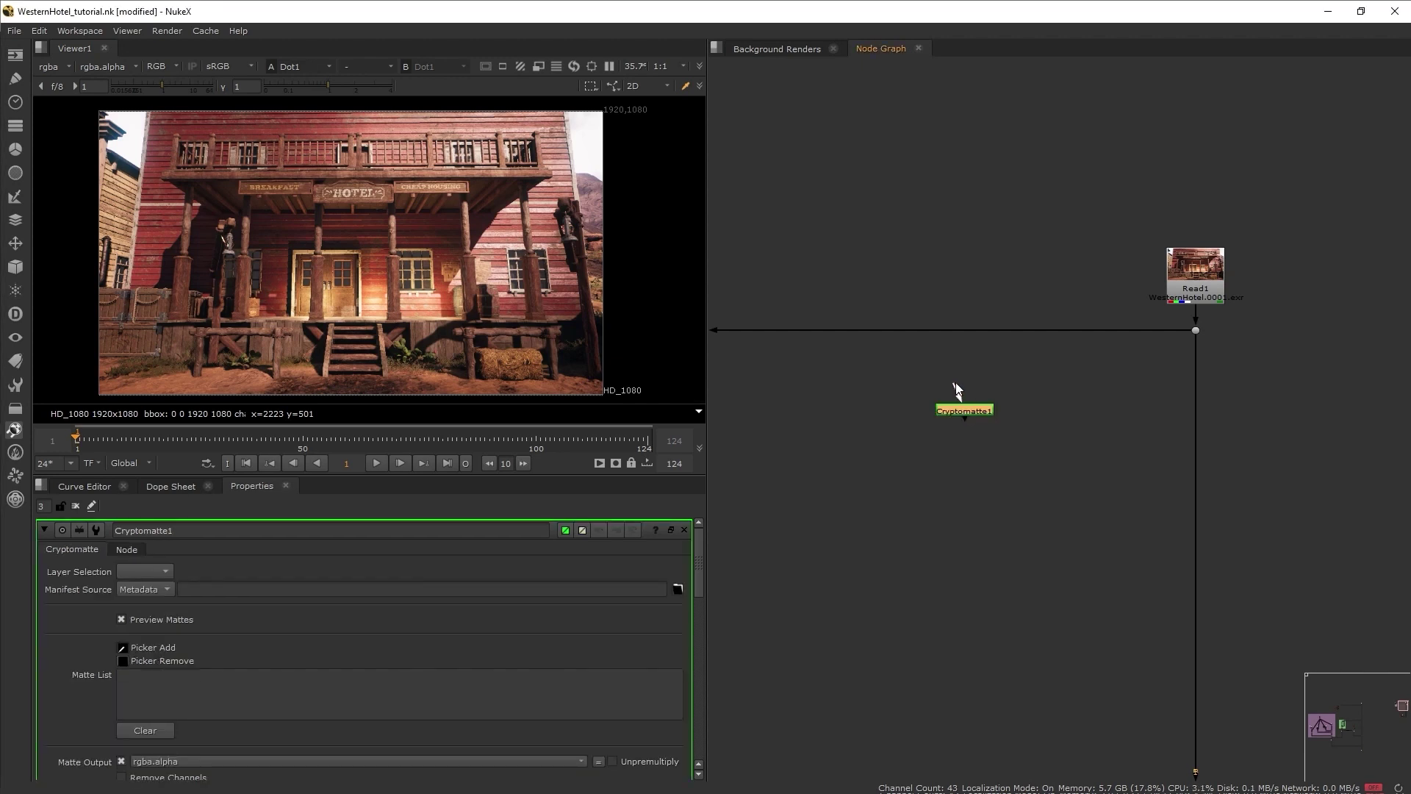
{"action": "left_click_drag", "start_coordinate": [963, 404], "coordinate": [1033, 403]}
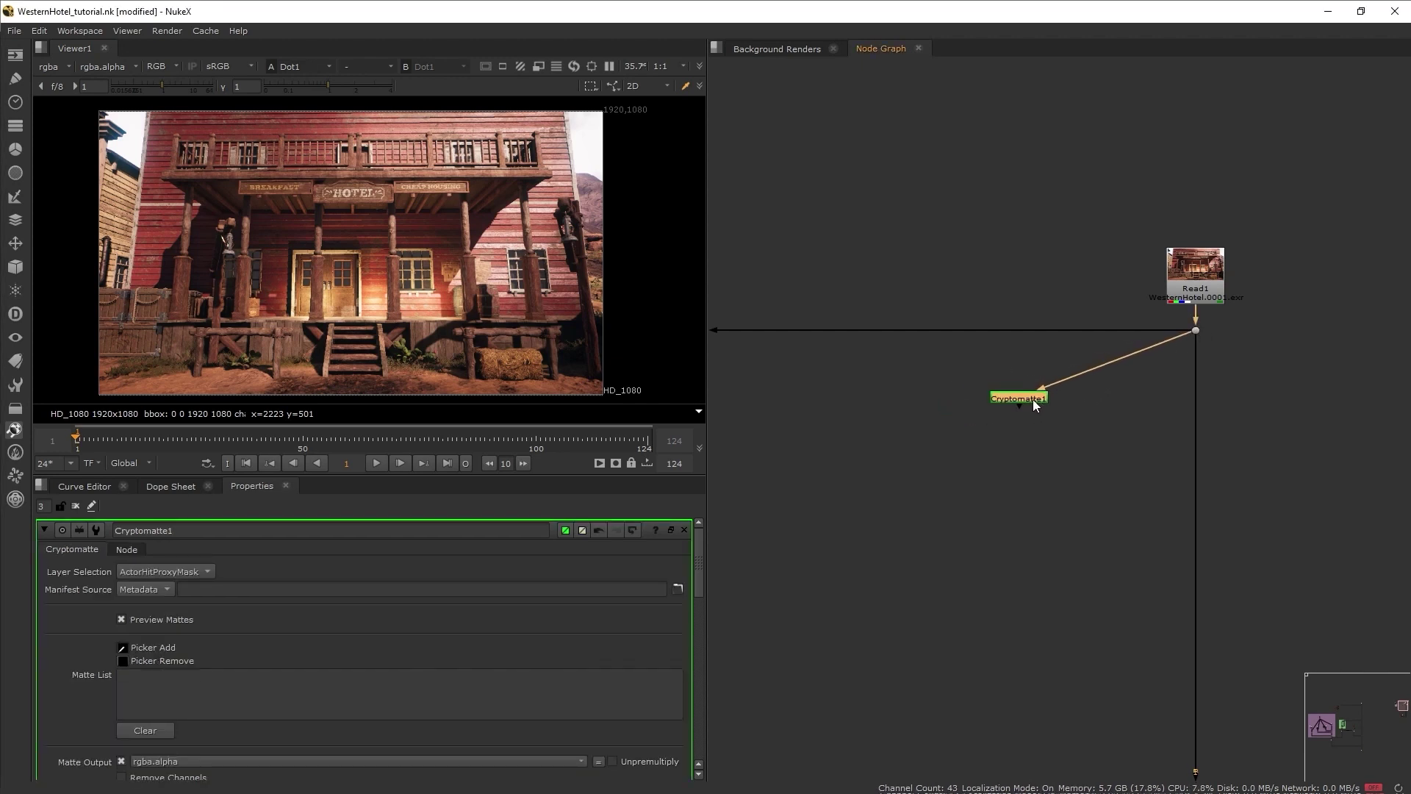
- Display Cryptomatte1 in the Viewer and add the hotel's porch structure and the signs above the entrance to its matte list
{"action": "key", "text": "1"}
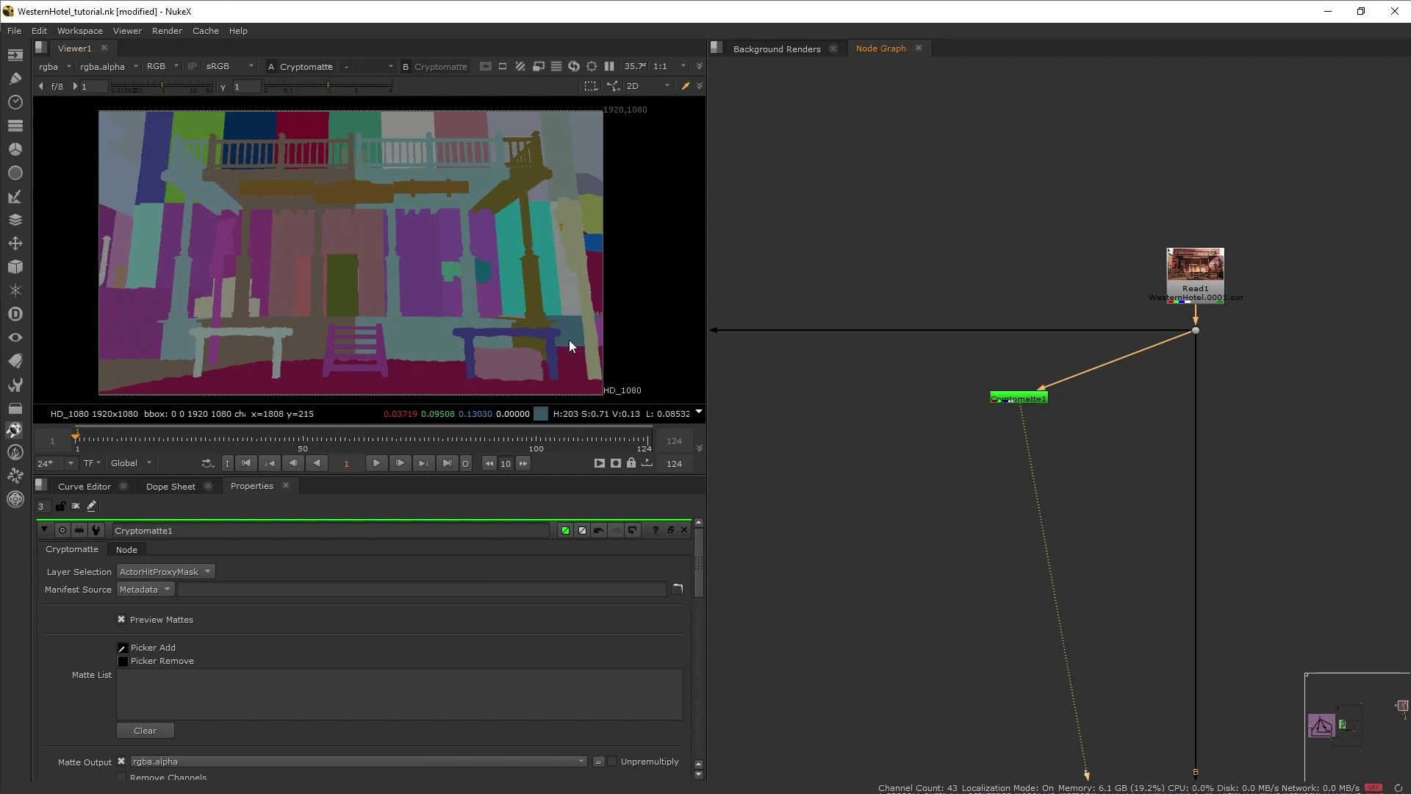
{"action": "scroll", "coordinate": [514, 597], "scroll_direction": "down", "scroll_amount": 2}
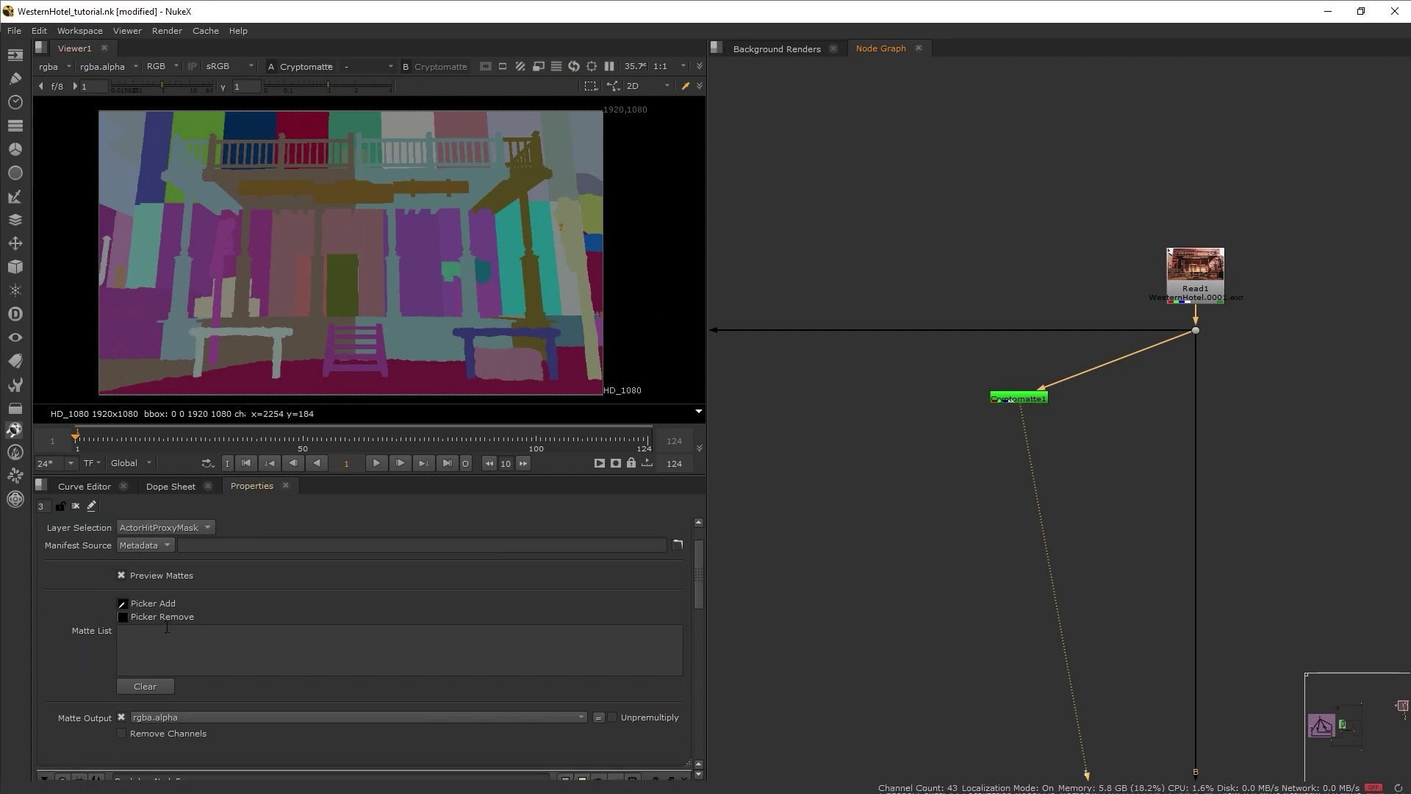
{"action": "left_click", "coordinate": [422, 331], "text": "ctrl"}
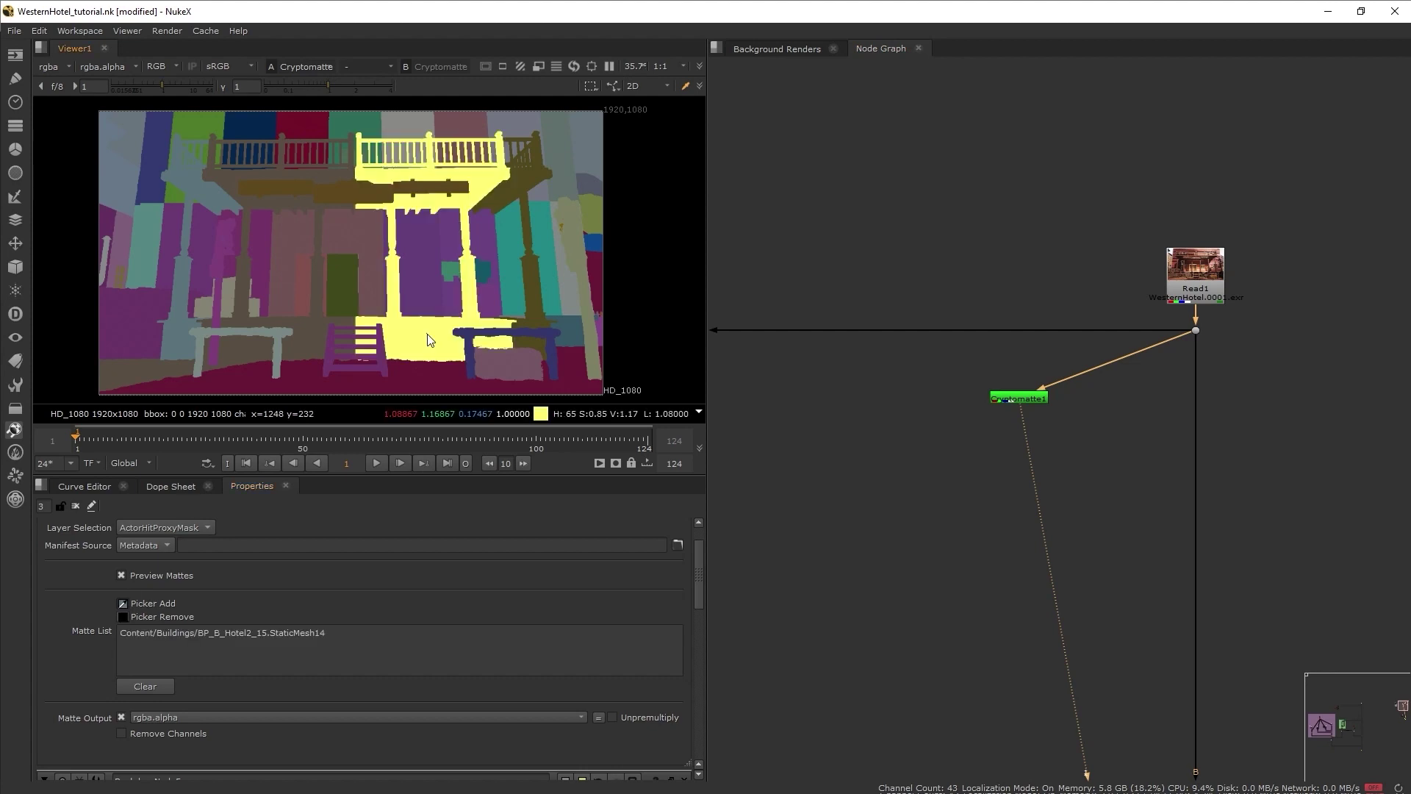
{"action": "left_click", "coordinate": [308, 332], "text": "ctrl"}
{"action": "left_click", "coordinate": [506, 190], "text": "ctrl"}
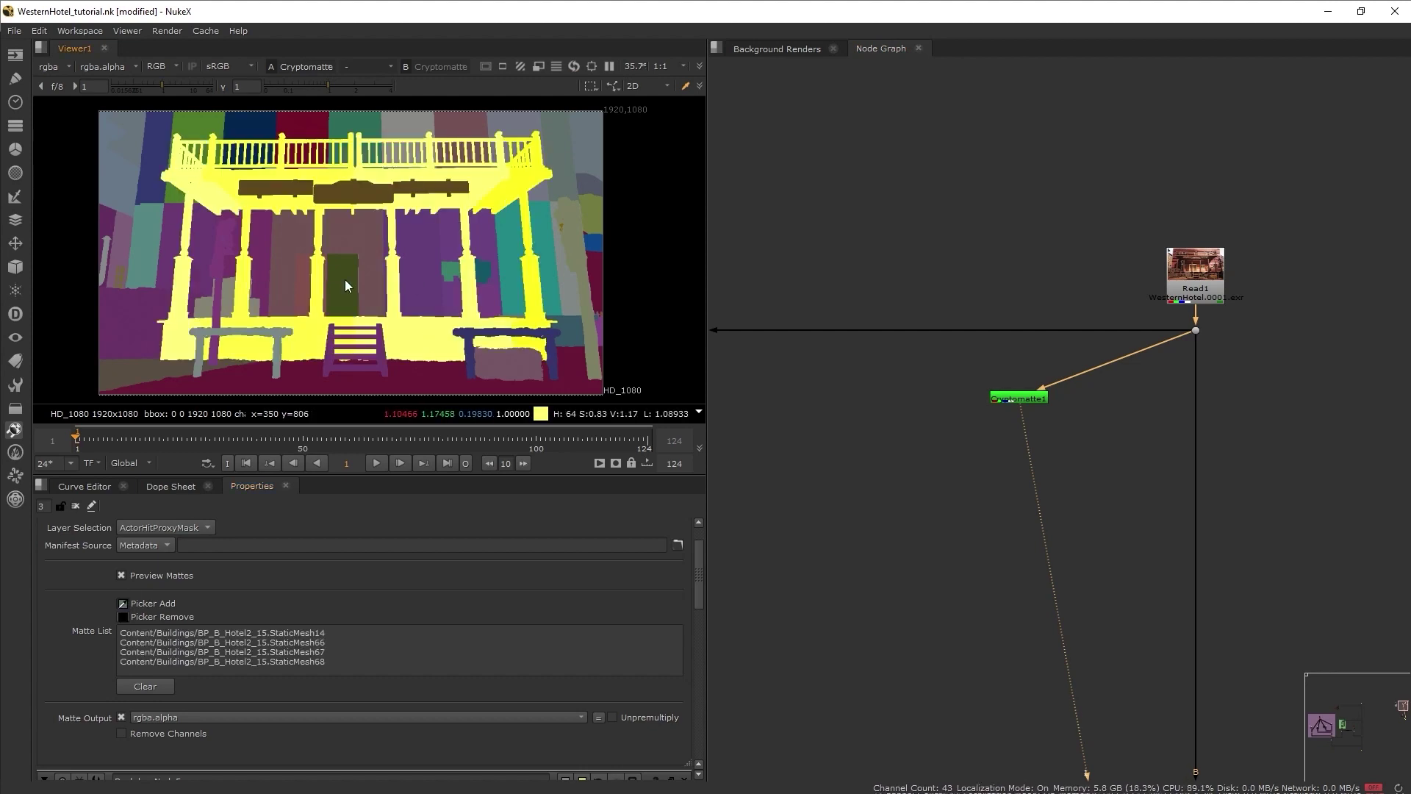
{"action": "left_click", "coordinate": [351, 187], "text": "ctrl"}
- Check the Cryptomatte selection in the alpha channel, and return the Viewer to rgba
{"action": "left_click", "coordinate": [48, 67]}
{"action": "left_click", "coordinate": [65, 128]}
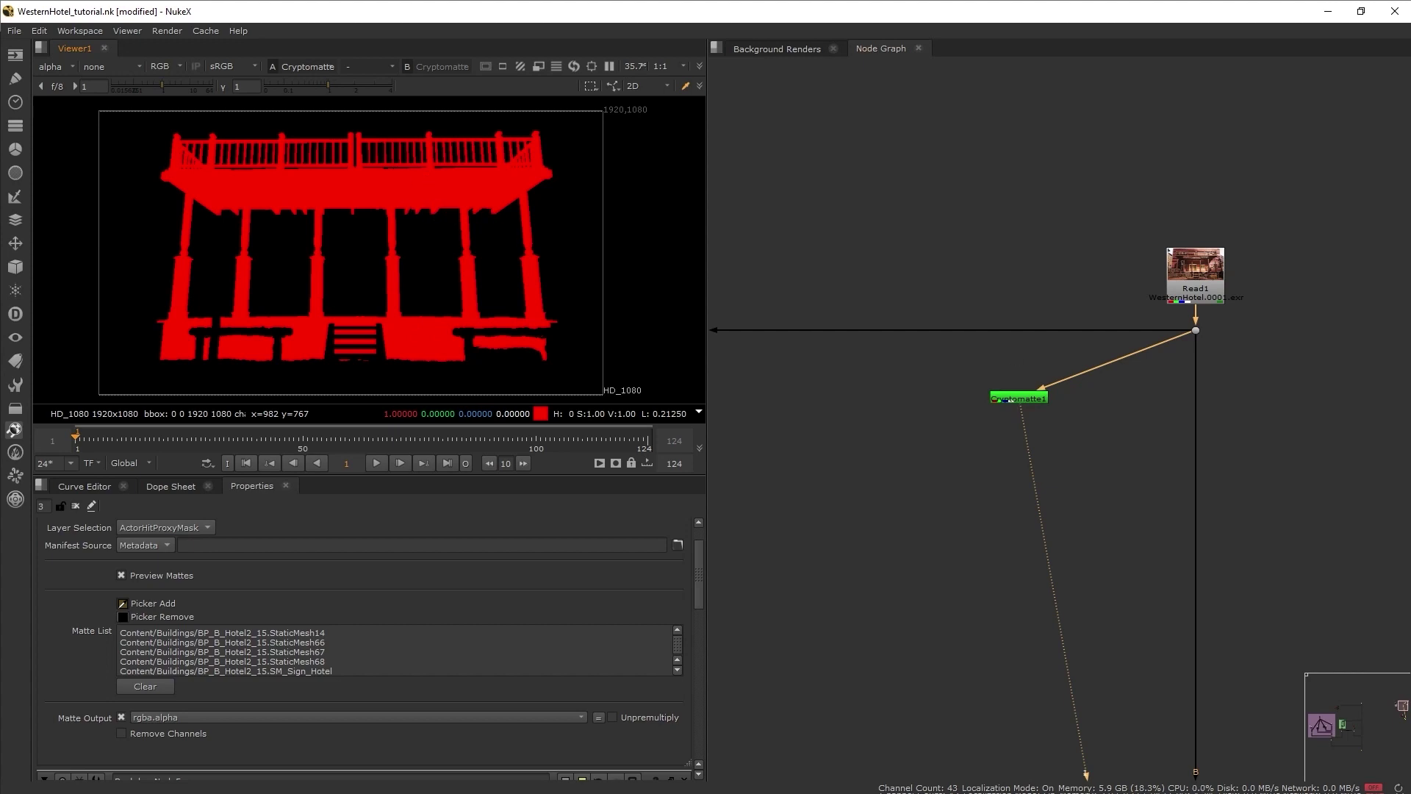
{"action": "left_click", "coordinate": [50, 66]}
{"action": "left_click", "coordinate": [55, 50]}
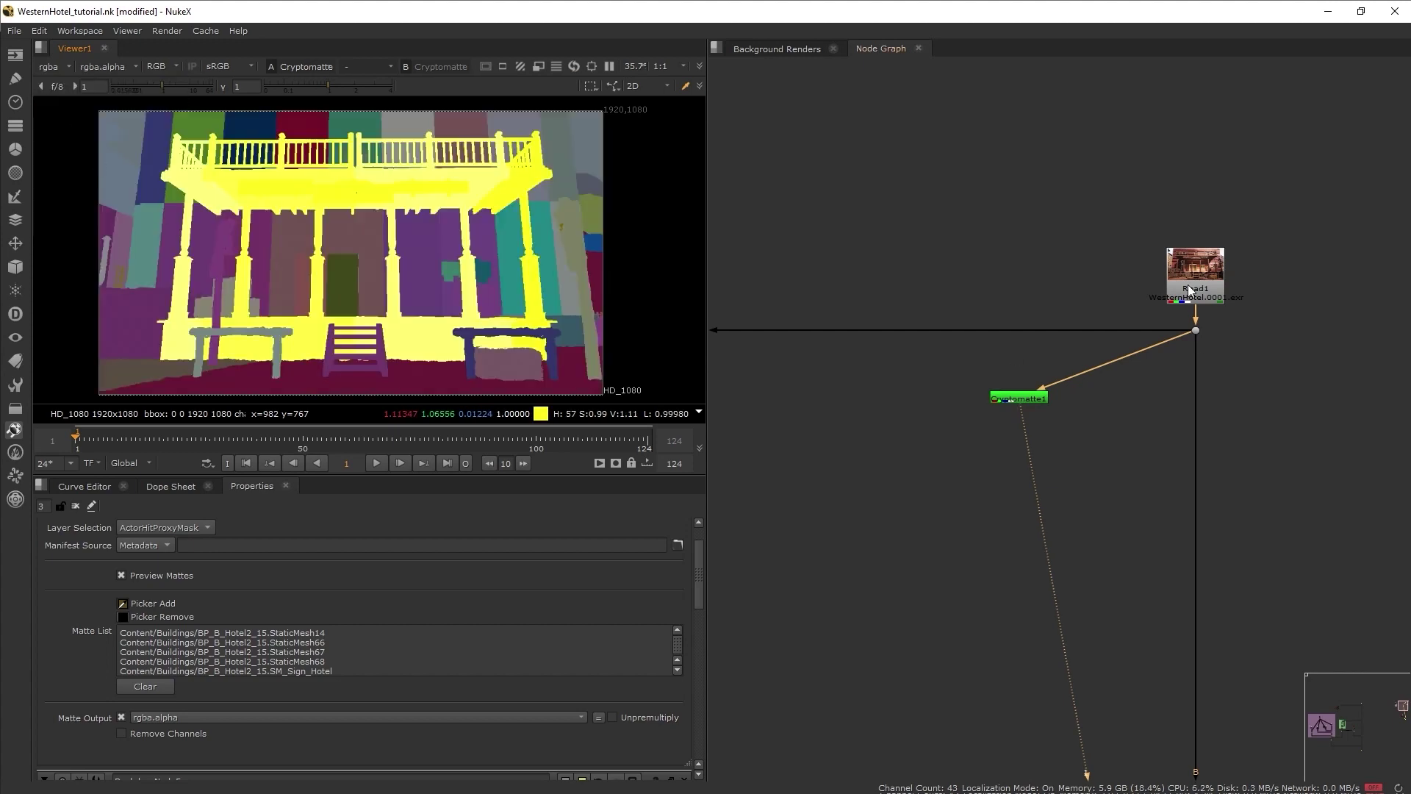
- Compare the plain hotel plate from the dot below Read1 with the Merge1 fire composite around the porch
{"action": "left_click", "coordinate": [1196, 331]}
{"action": "key", "text": "1"}
{"action": "scroll", "coordinate": [359, 334], "scroll_direction": "up", "scroll_amount": 3}
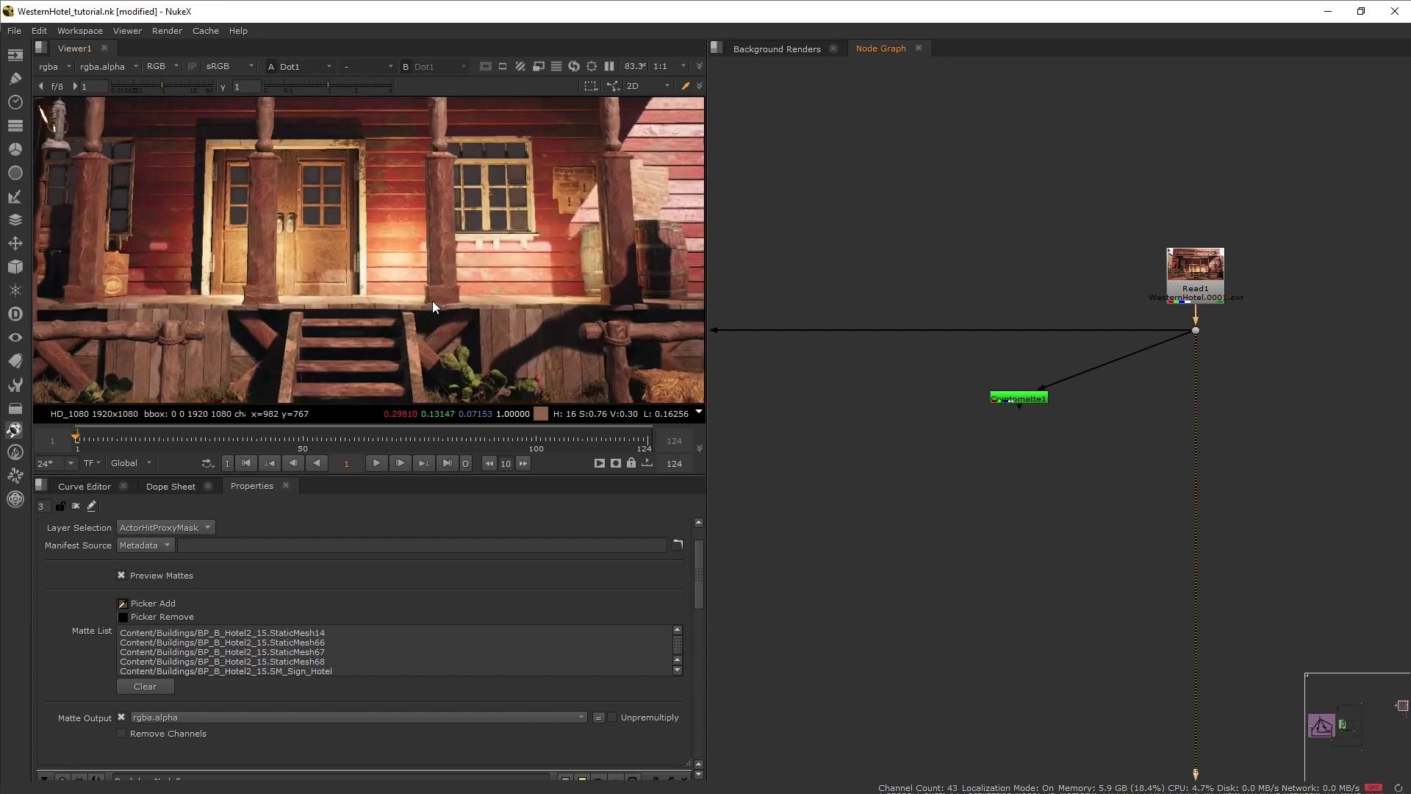
{"action": "left_click_drag", "start_coordinate": [1167, 692], "coordinate": [1164, 689]}
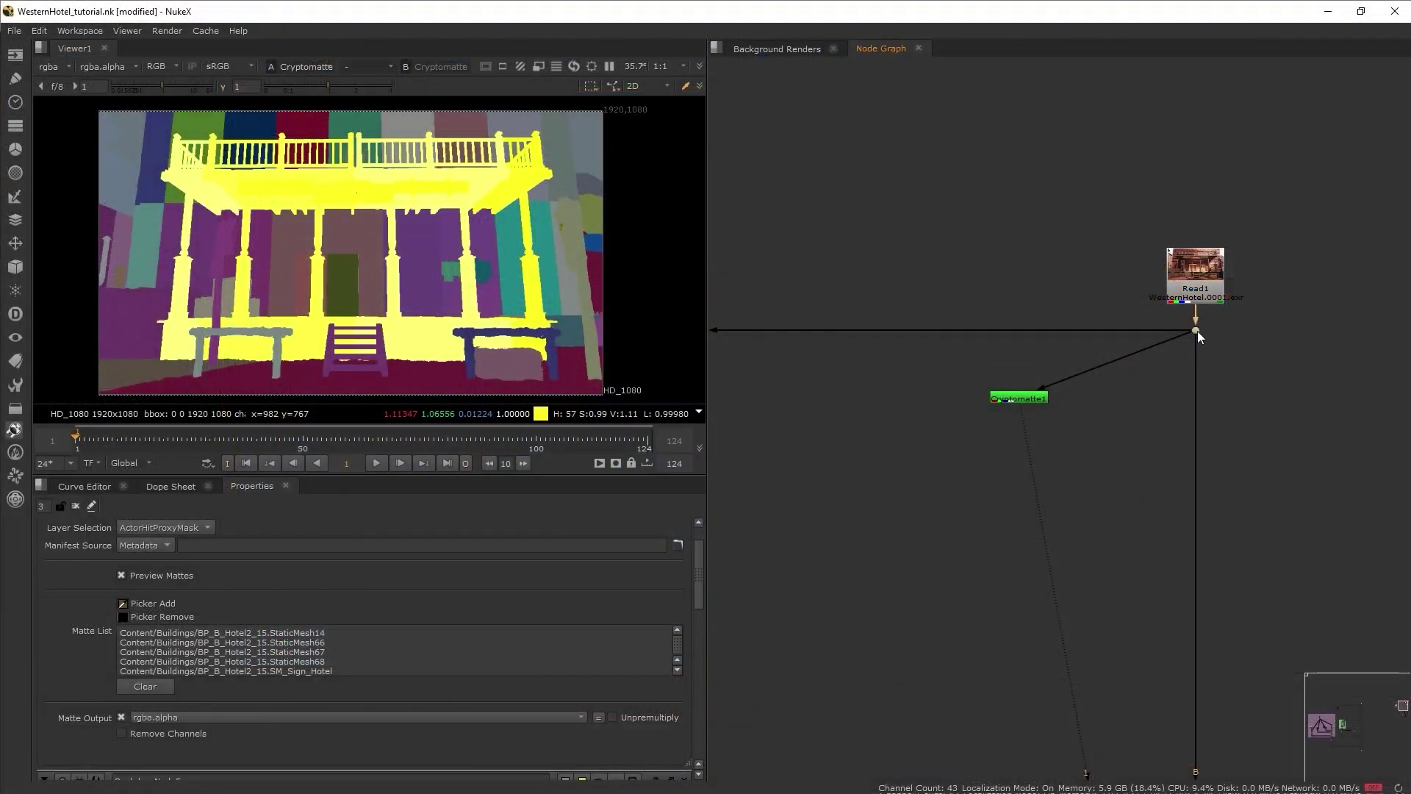
{"action": "key", "text": "1"}
{"action": "scroll", "coordinate": [403, 337], "scroll_direction": "up", "scroll_amount": 4}
{"action": "middle_click_drag", "start_coordinate": [1135, 781], "coordinate": [1089, 220]}
{"action": "left_click", "coordinate": [1166, 688]}
{"action": "key", "text": "1"}
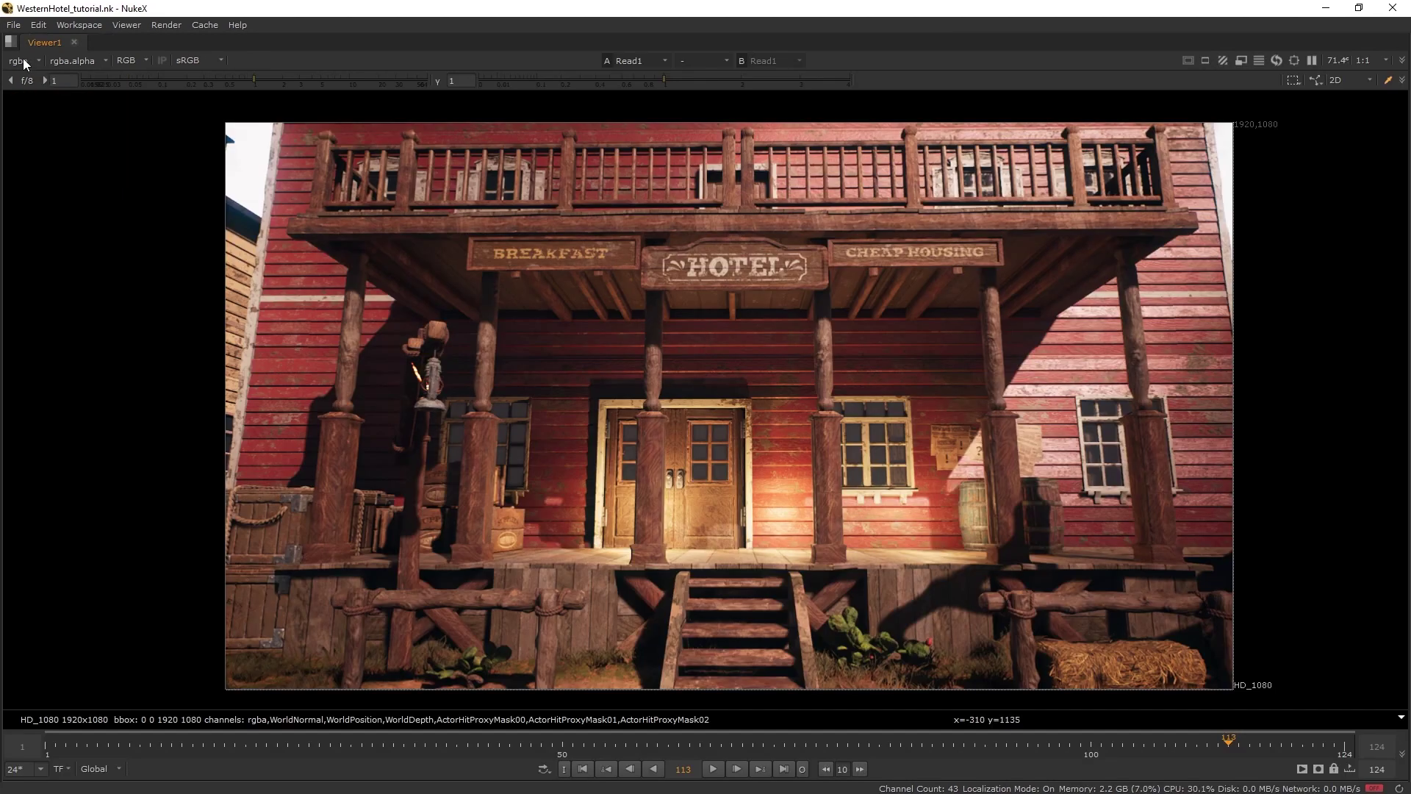
- Inspect the WorldNormal and WorldPosition layers of Read1 in the Viewer, and return to rgba
{"action": "left_click", "coordinate": [22, 62]}
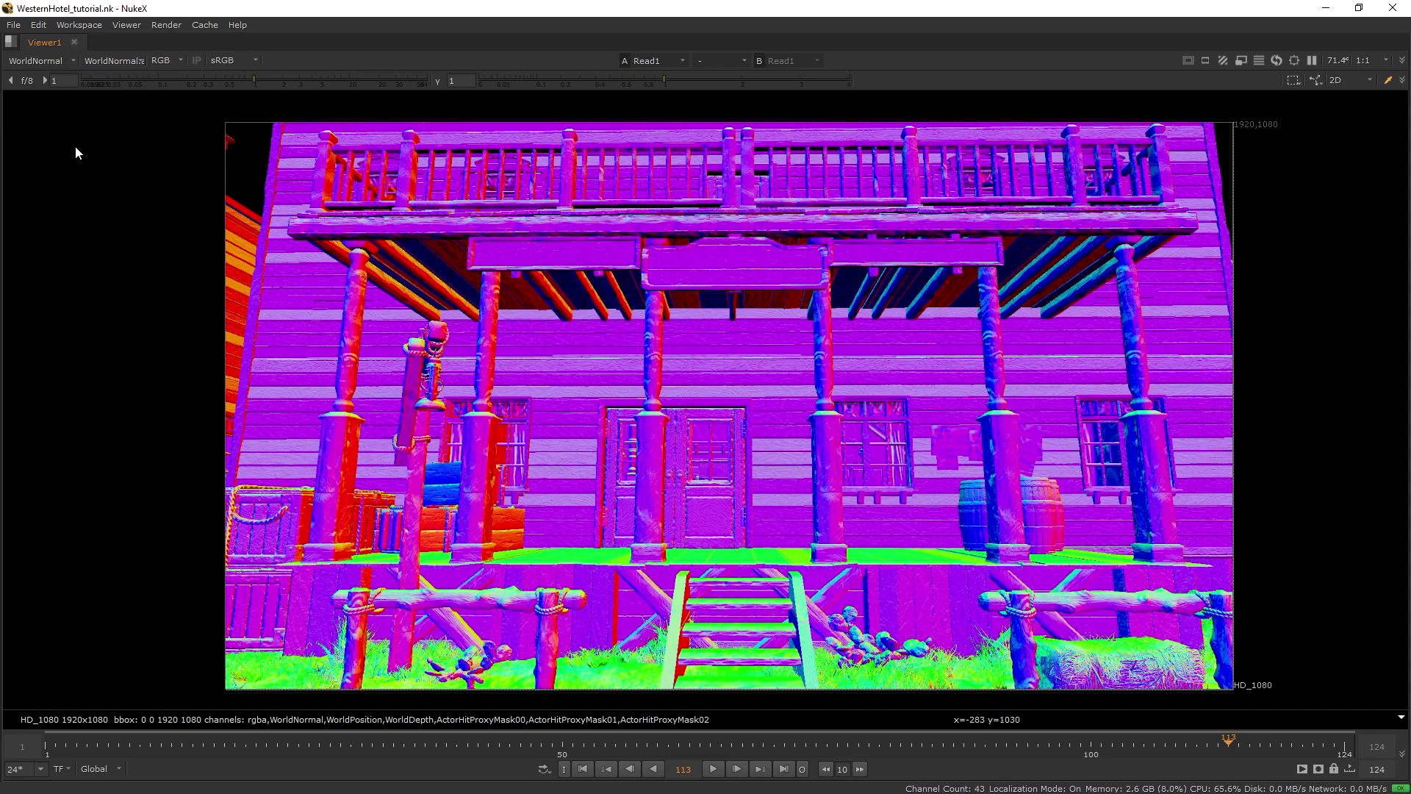
{"action": "left_click", "coordinate": [35, 62]}
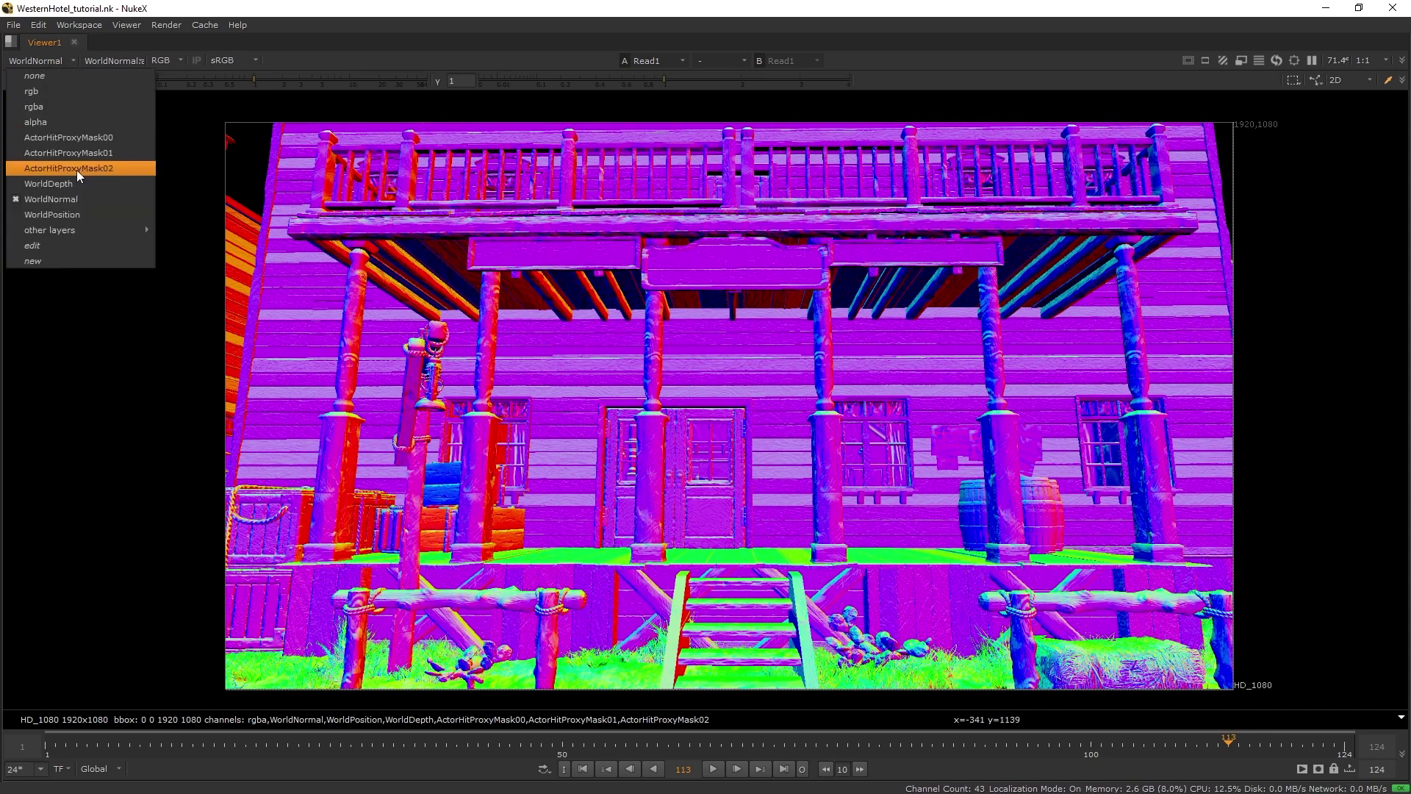
{"action": "left_click", "coordinate": [80, 214]}
{"action": "left_click", "coordinate": [23, 62]}
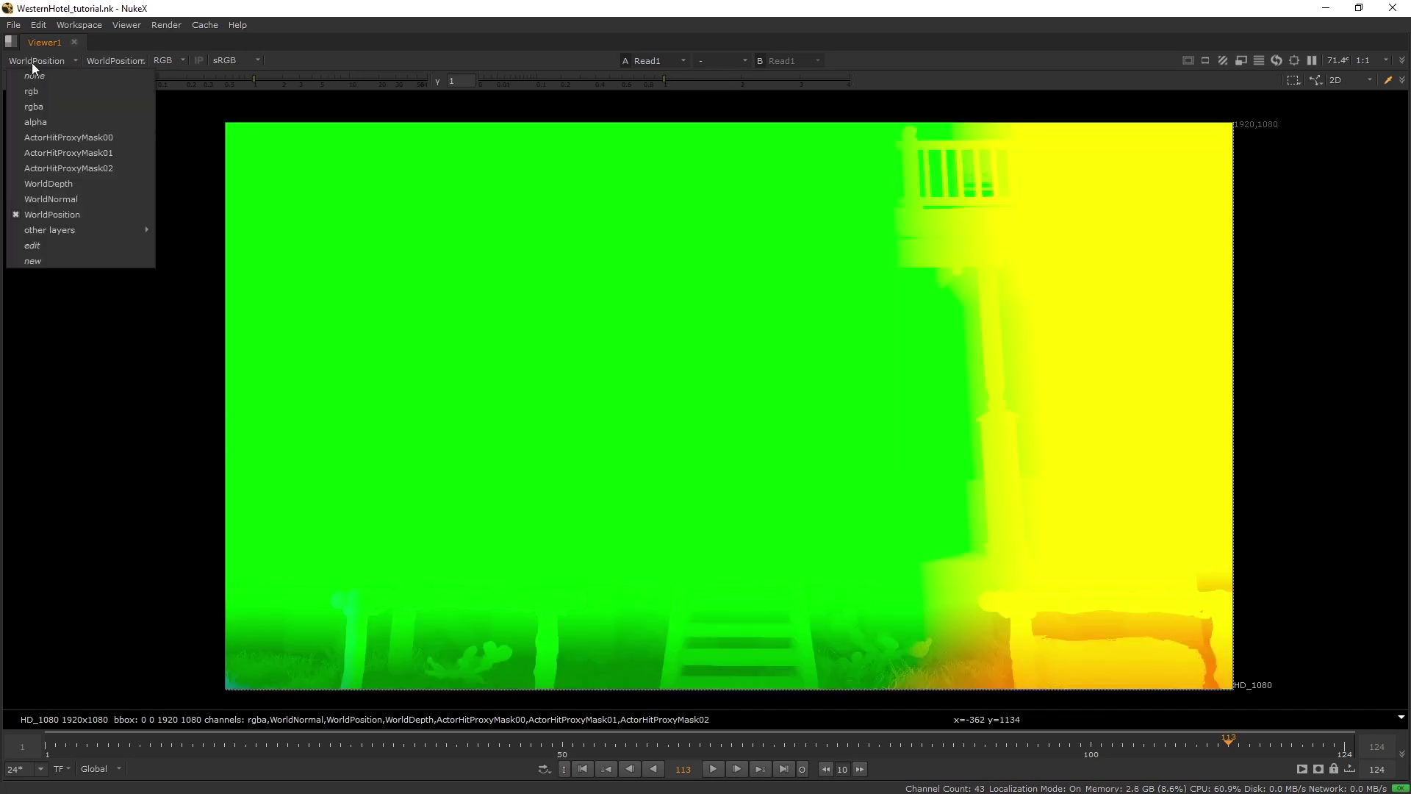
{"action": "left_click", "coordinate": [54, 109]}
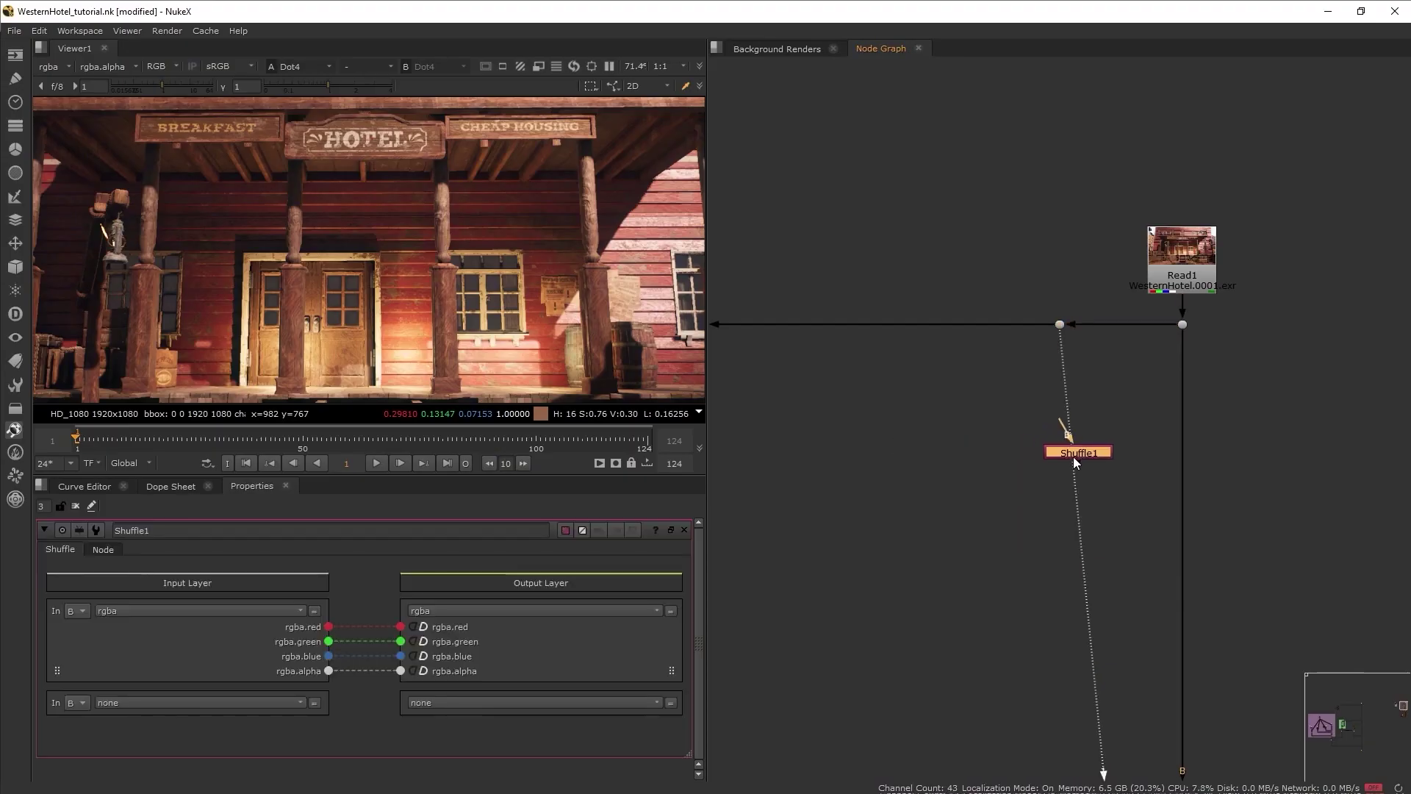
- Connect the Shuffle node below the dot, shuffle WorldDepth into rgba with WorldDepth.red feeding alpha, and name it ShuffleDepth
{"action": "left_click_drag", "start_coordinate": [1074, 456], "coordinate": [1060, 495]}
{"action": "left_click", "coordinate": [243, 615]}
{"action": "left_click", "coordinate": [183, 731]}
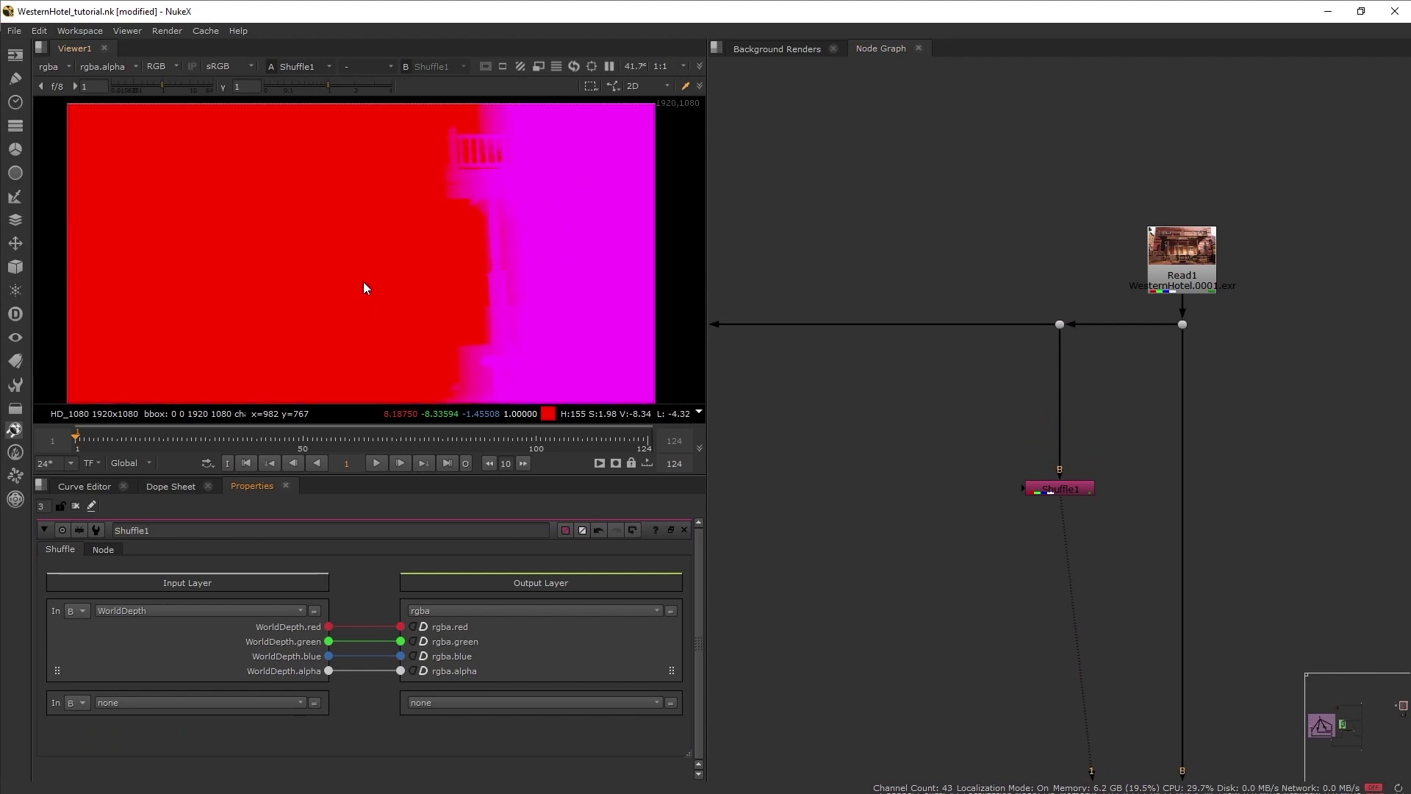
{"action": "scroll", "coordinate": [363, 281], "scroll_direction": "down", "scroll_amount": 1}
{"action": "middle_click_drag", "start_coordinate": [363, 282], "coordinate": [390, 257]}
{"action": "left_click", "coordinate": [115, 86]}
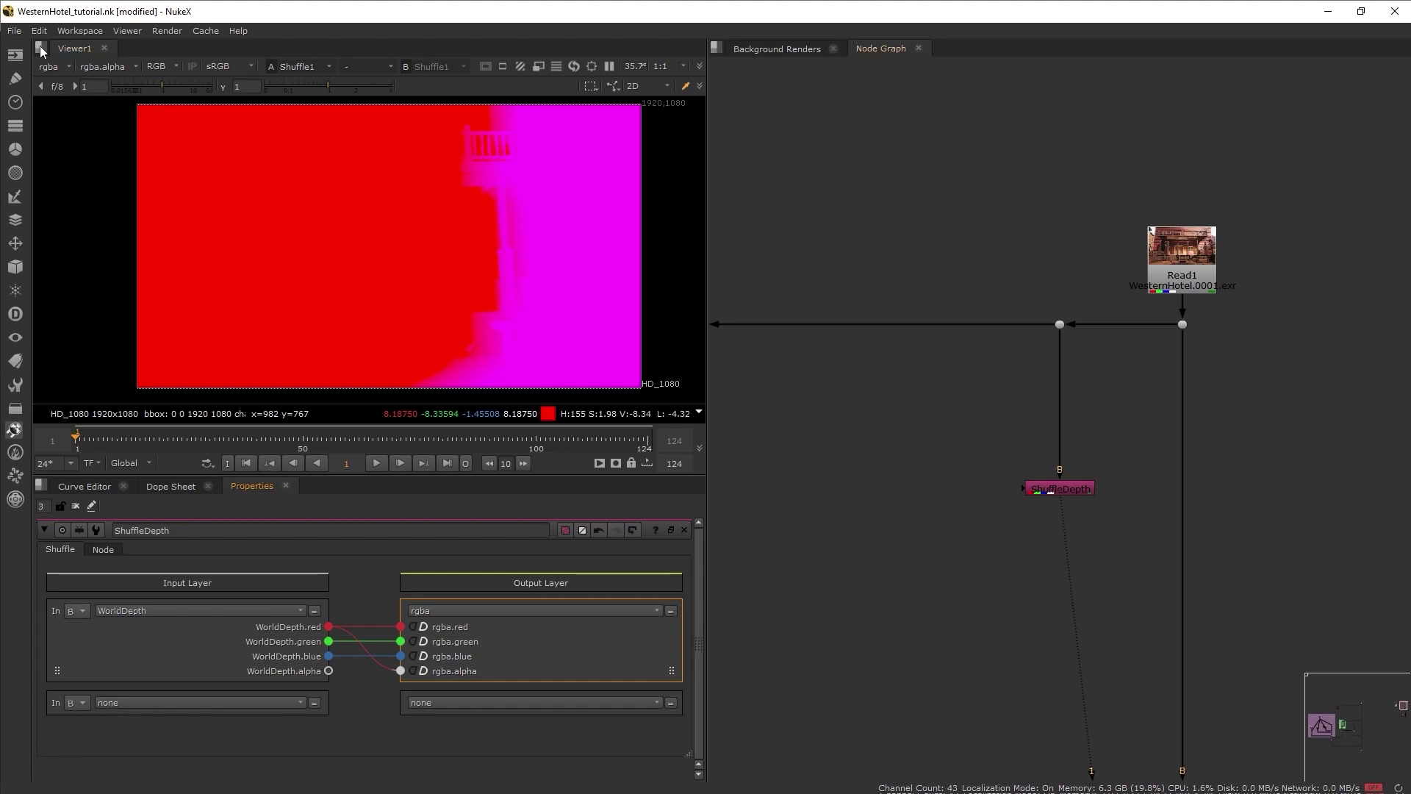
- Show the alpha channel in the Viewer and add a Grade node below ShuffleDepth
{"action": "left_click", "coordinate": [53, 68]}
{"action": "left_click", "coordinate": [91, 131]}
{"action": "key", "text": "Tab"}
{"action": "type", "text": "grade"}
{"action": "key", "text": "Return"}
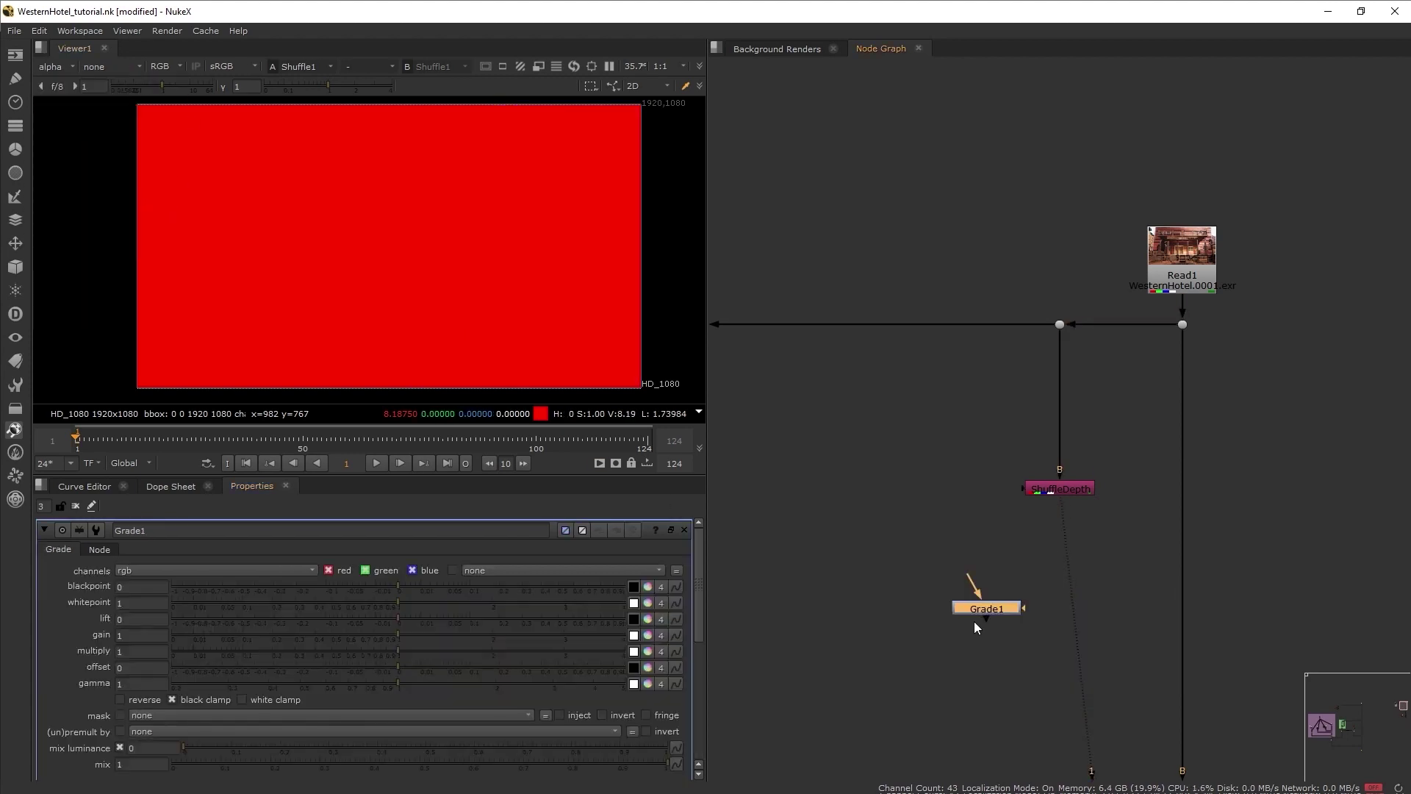
{"action": "left_click_drag", "start_coordinate": [1004, 601], "coordinate": [1054, 559]}
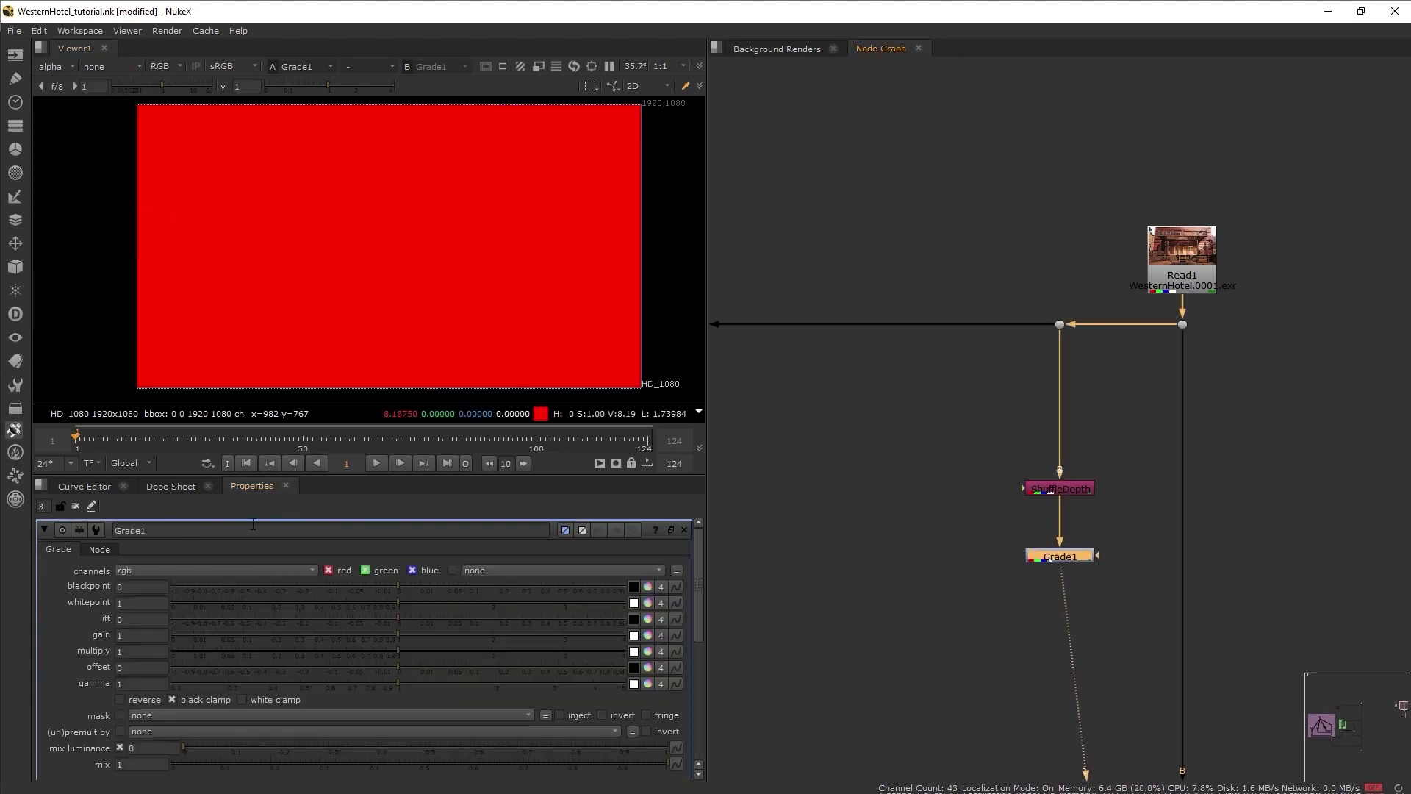
- Limit Grade1 to the alpha channel and adjust its blackpoint and whitepoint within about 9 to 10 to isolate the porch by depth
{"action": "left_click", "coordinate": [166, 572]}
{"action": "left_click", "coordinate": [164, 632]}
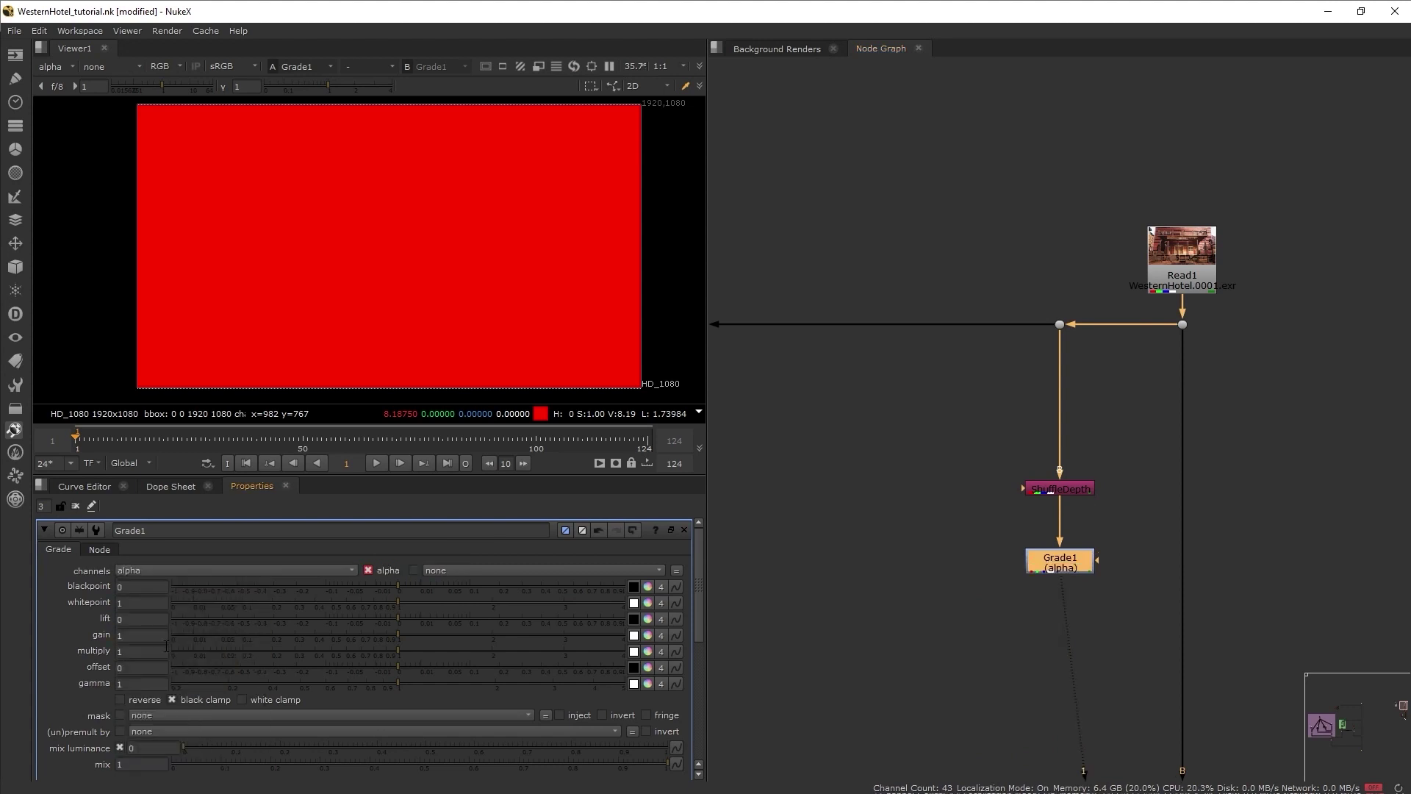
{"action": "left_click_drag", "start_coordinate": [399, 588], "coordinate": [625, 588]}
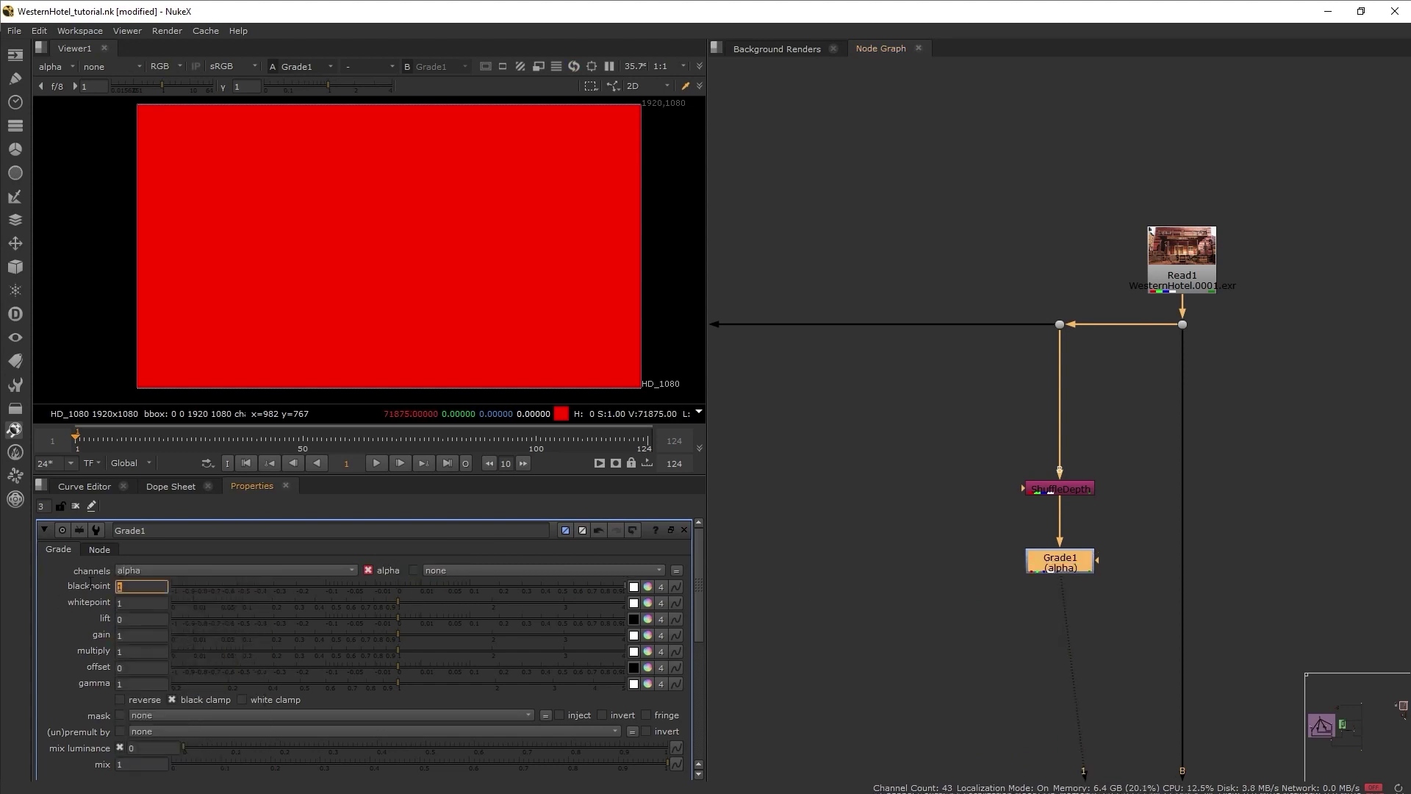
{"action": "double_click", "coordinate": [136, 603]}
{"action": "type", "text": "9"}
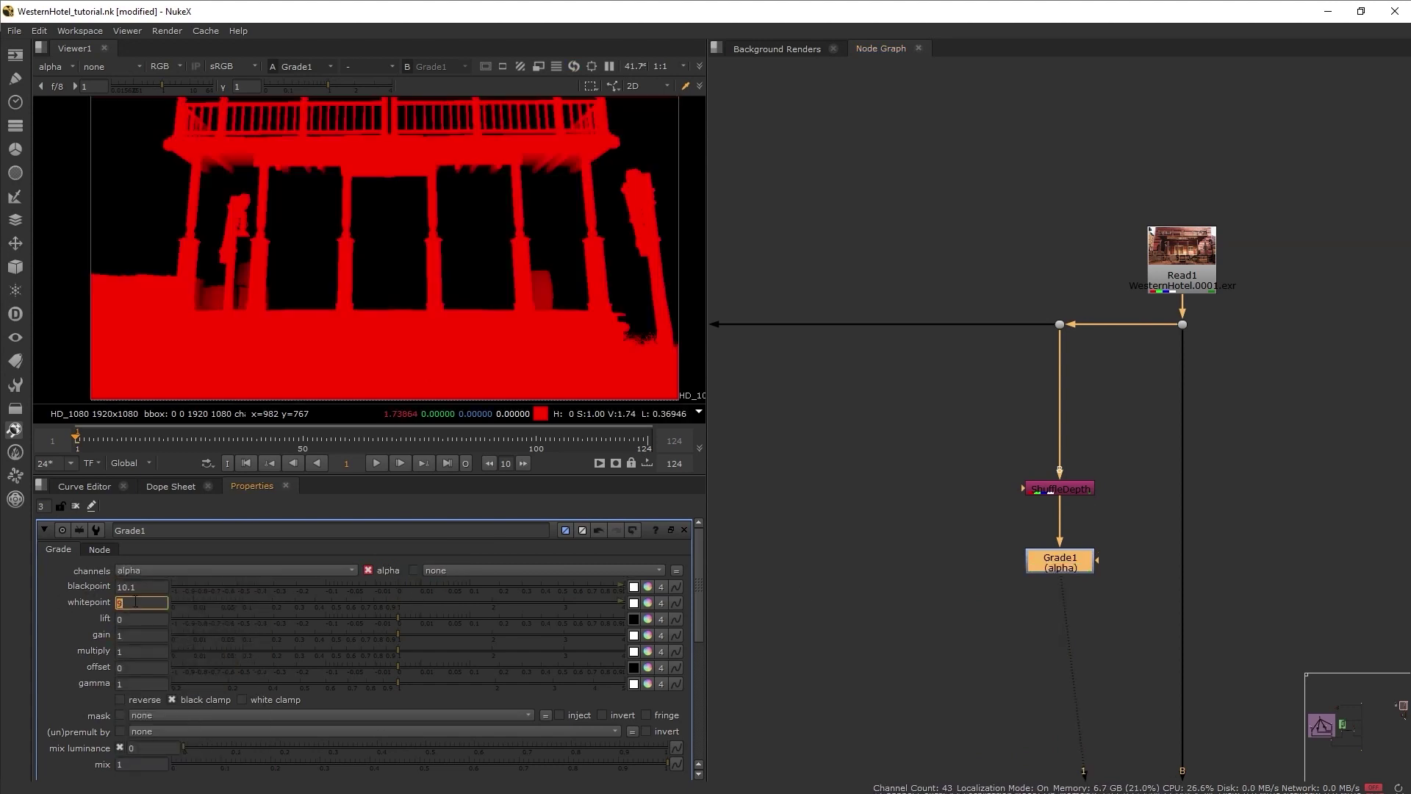
{"action": "type", "text": "10"}
{"action": "key", "text": "Return"}
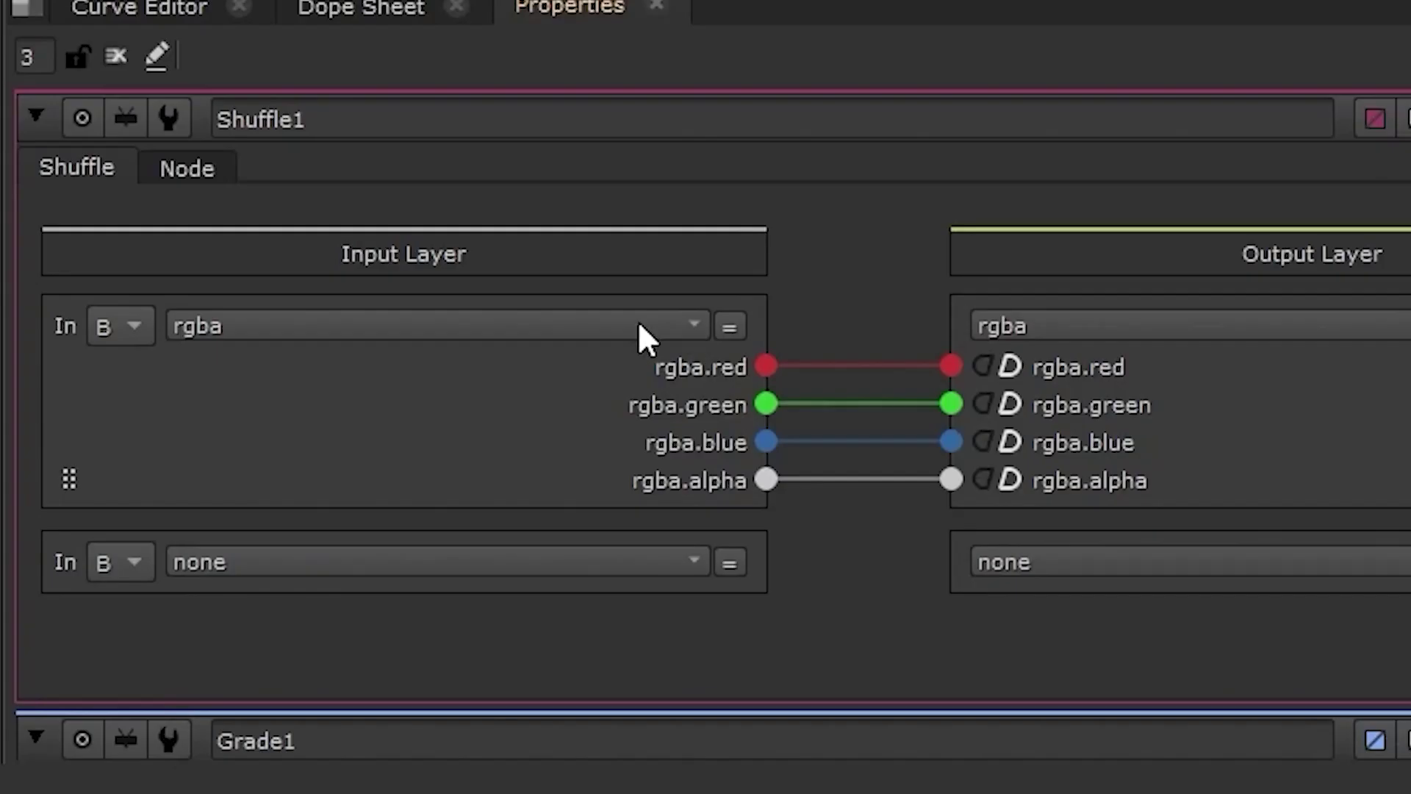
- Shuffle WorldNormal into rgba in Shuffle1 with its green channel feeding alpha, and display the alpha channel in the Viewer
{"action": "left_click", "coordinate": [279, 611]}
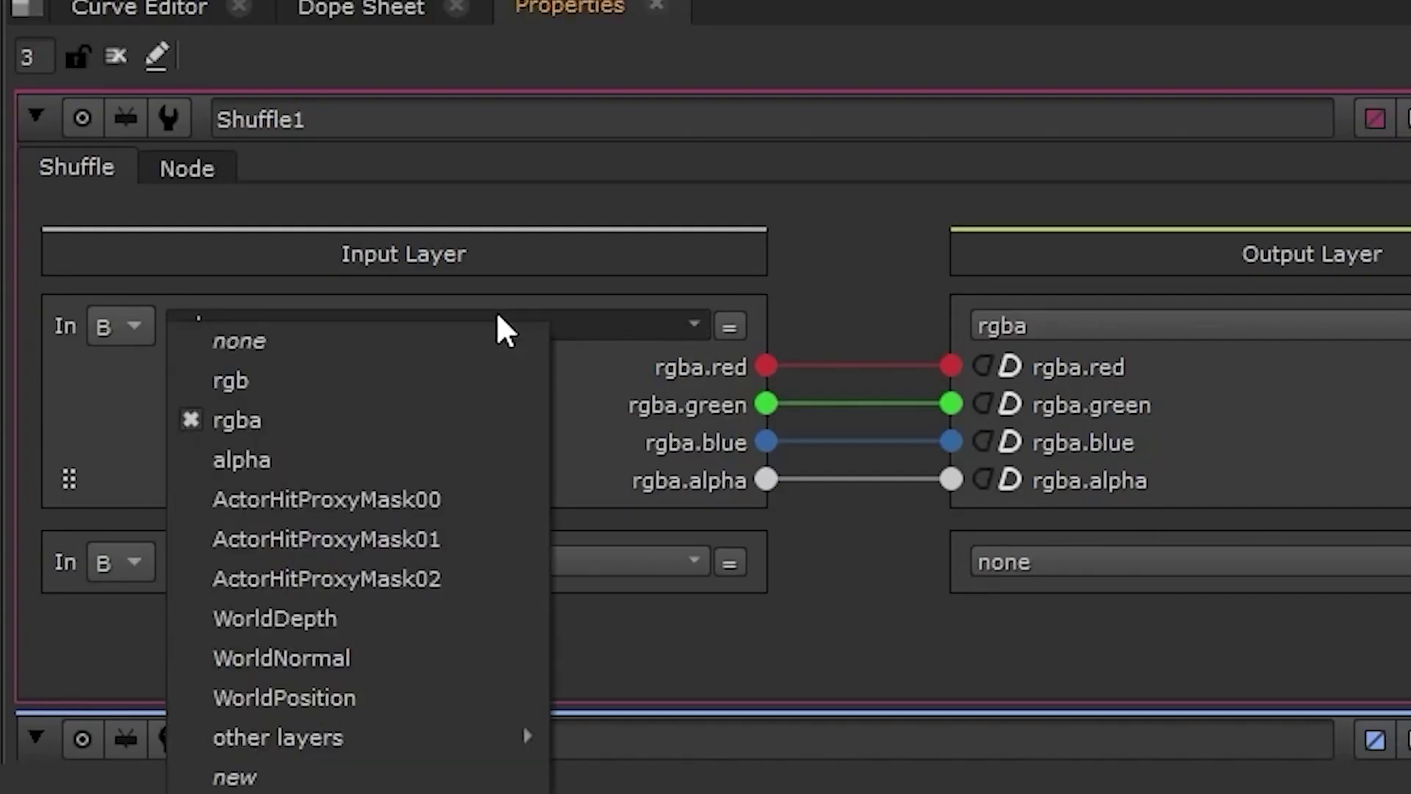
{"action": "left_click", "coordinate": [405, 662]}
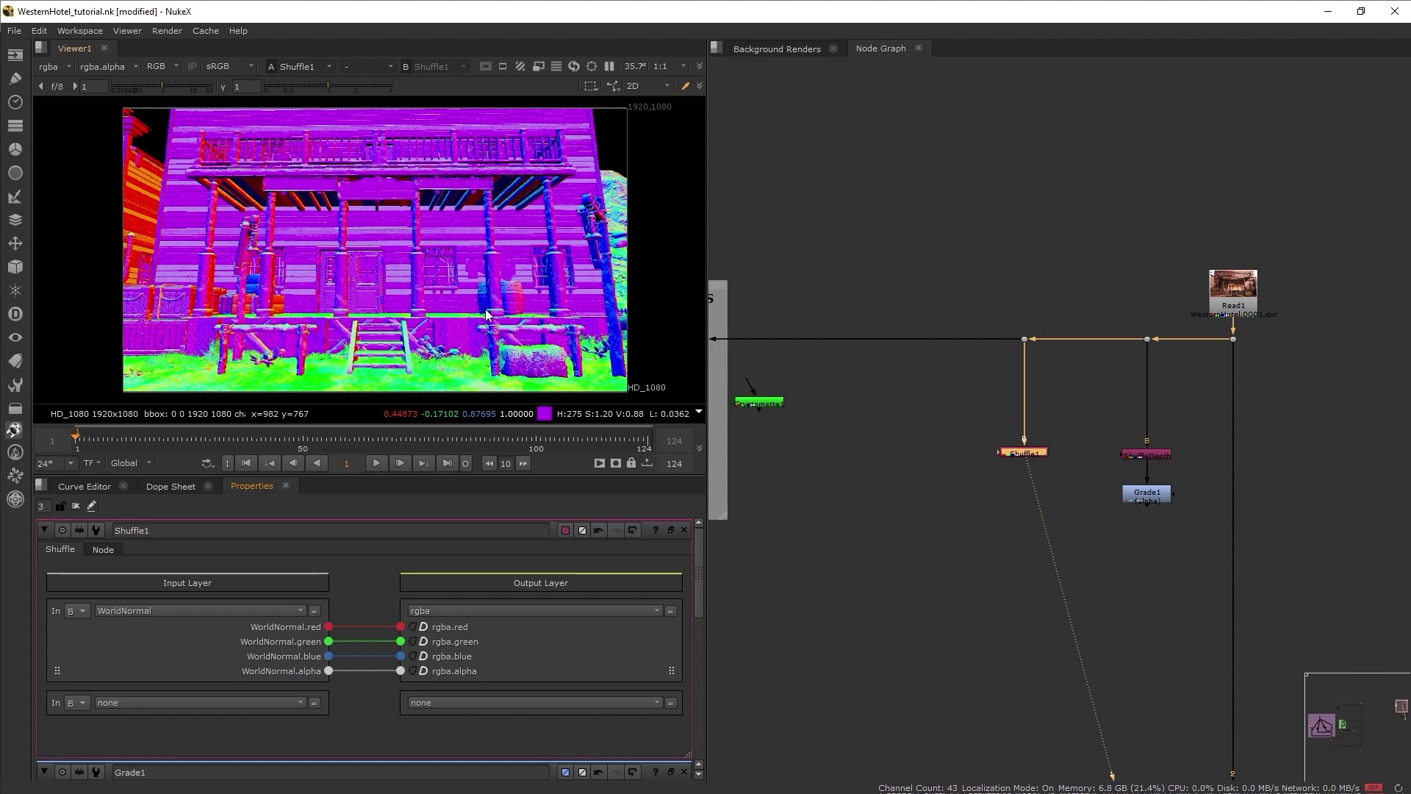
{"action": "scroll", "coordinate": [342, 338], "scroll_direction": "up", "scroll_amount": 3}
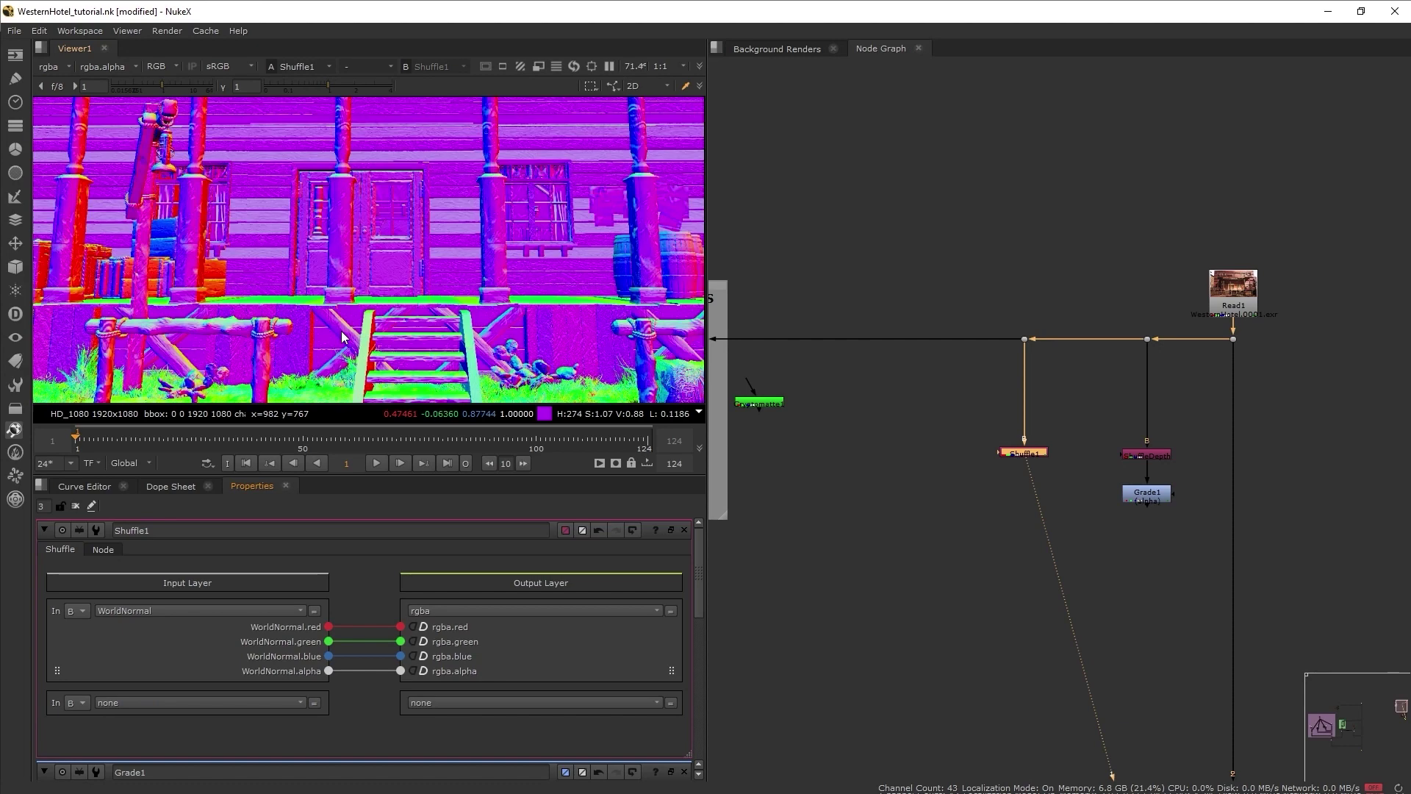
{"action": "middle_click_drag", "start_coordinate": [472, 329], "coordinate": [456, 340]}
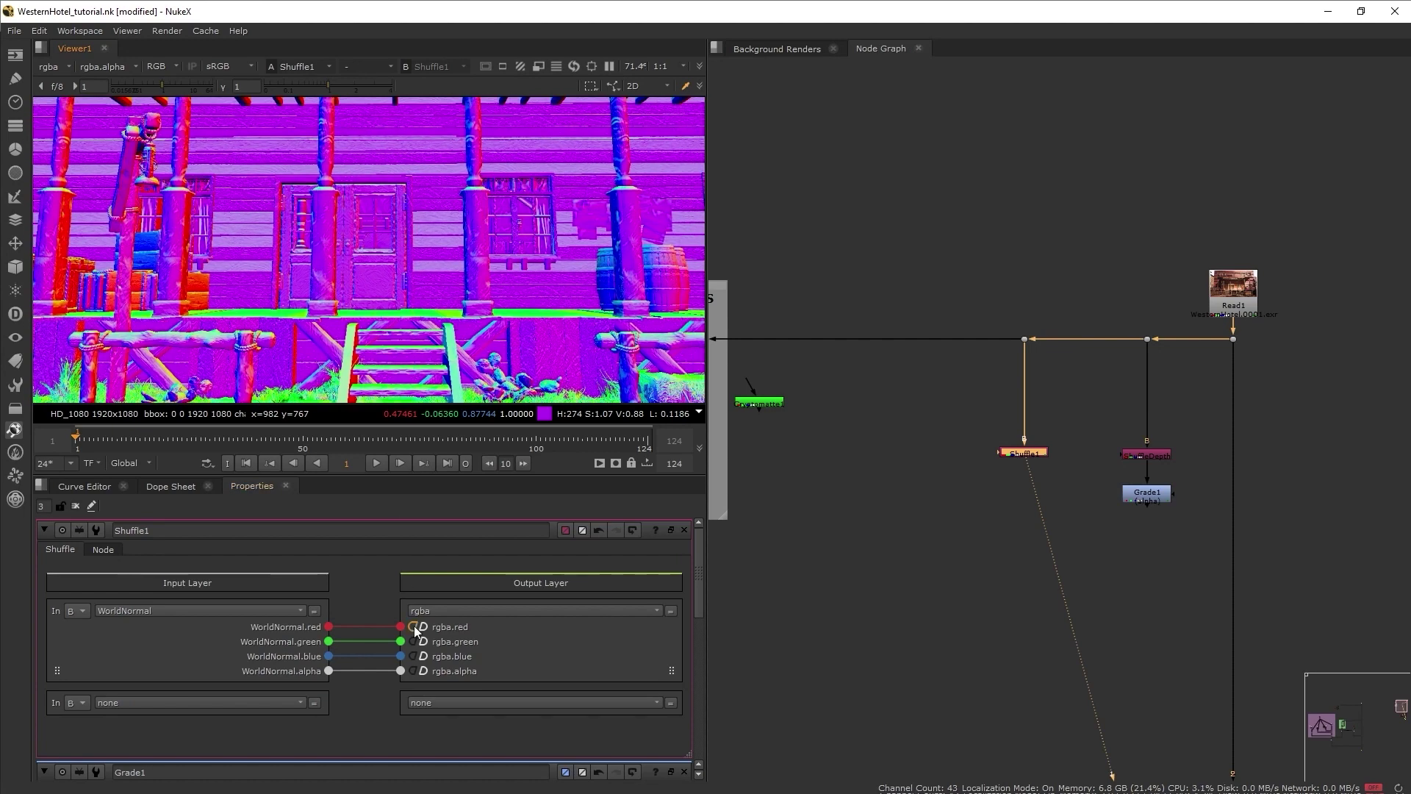
{"action": "left_click", "coordinate": [48, 67]}
{"action": "left_click", "coordinate": [91, 140]}
- Add an Invert node and a Grade node in sequence below the WorldNormal shuffle
{"action": "key", "text": "Return"}
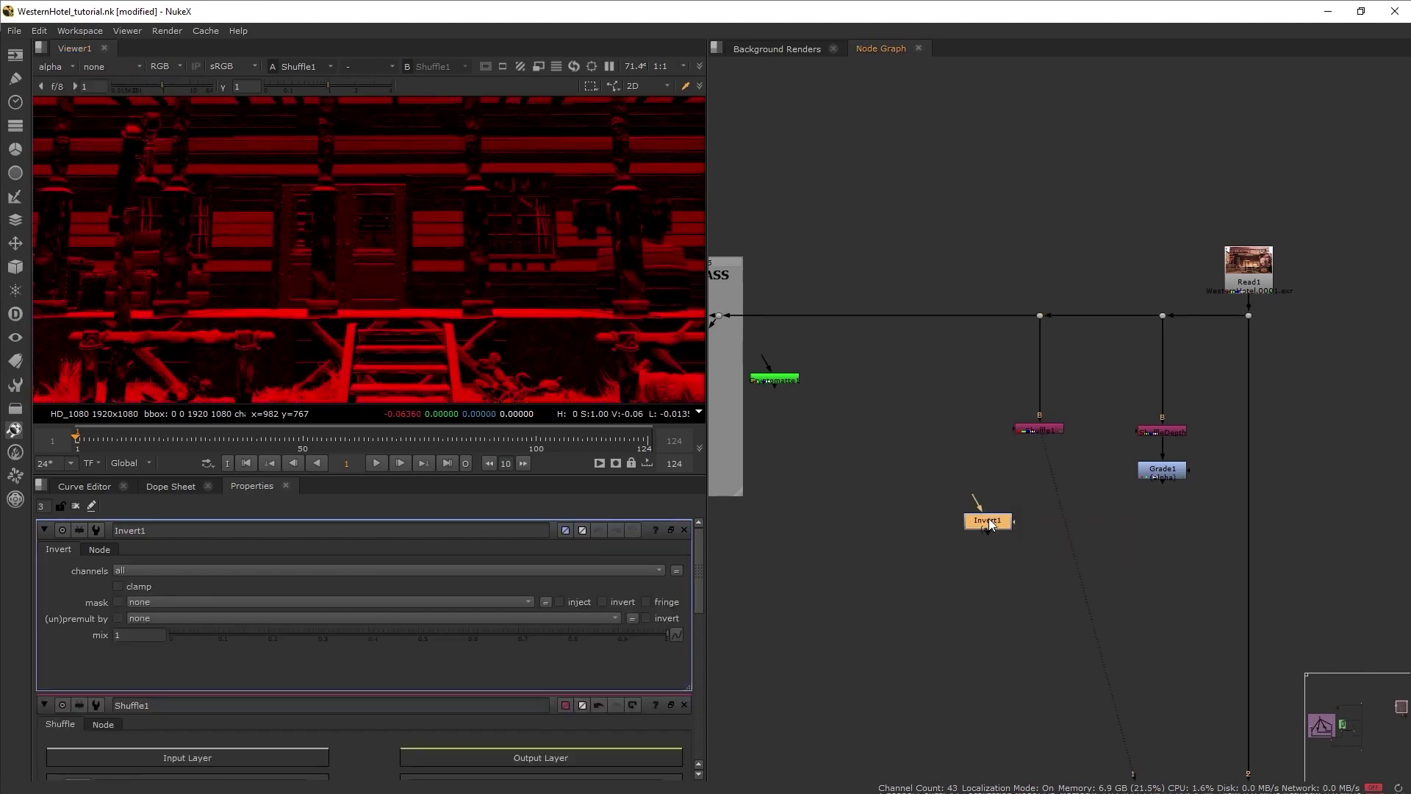
{"action": "left_click_drag", "start_coordinate": [986, 523], "coordinate": [1035, 493]}
{"action": "left_click", "coordinate": [1009, 572]}
{"action": "key", "text": "g"}
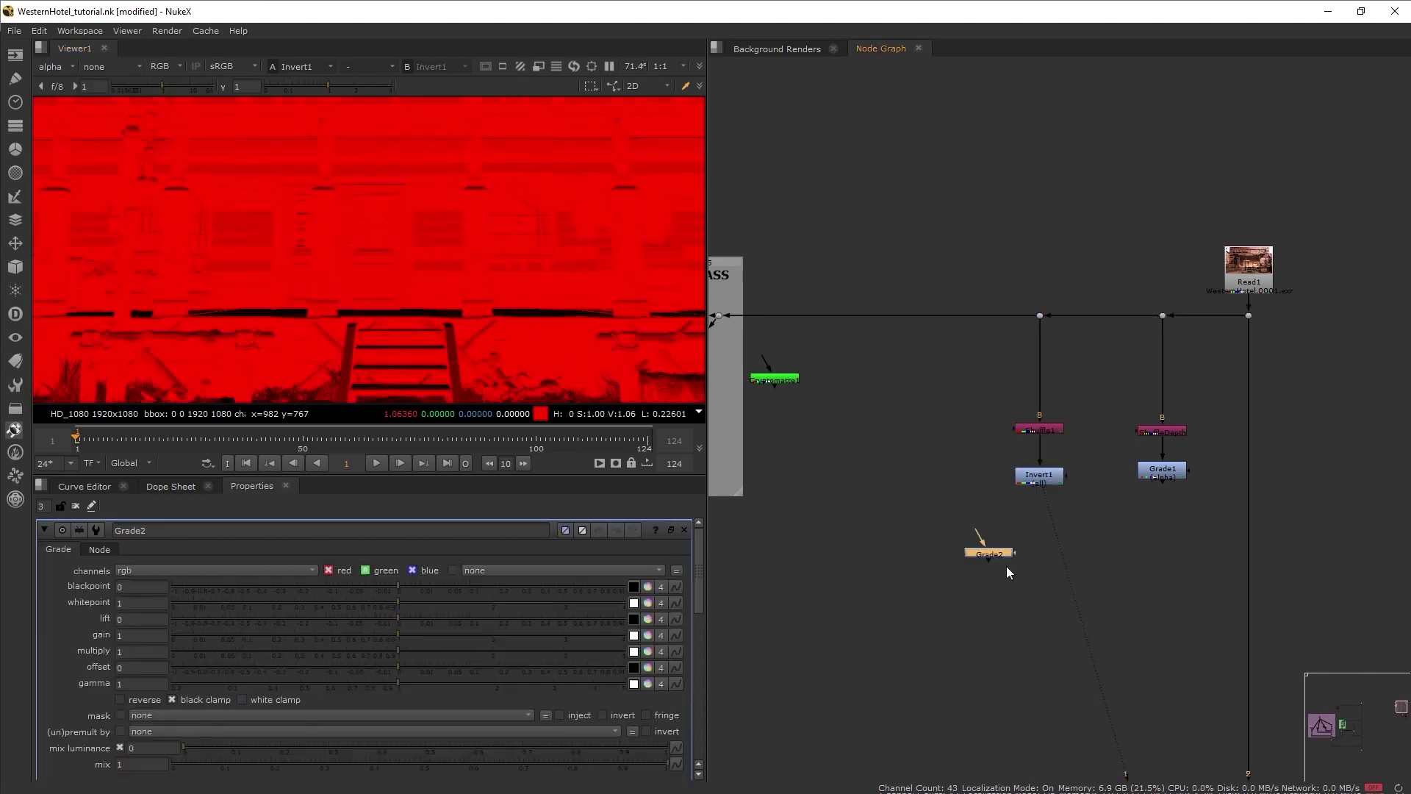
{"action": "left_click_drag", "start_coordinate": [1044, 548], "coordinate": [1047, 541]}
- Limit Grade2 to the alpha channel, with blackpoint 0.175 and whitepoint 0.3
{"action": "left_click", "coordinate": [177, 571]}
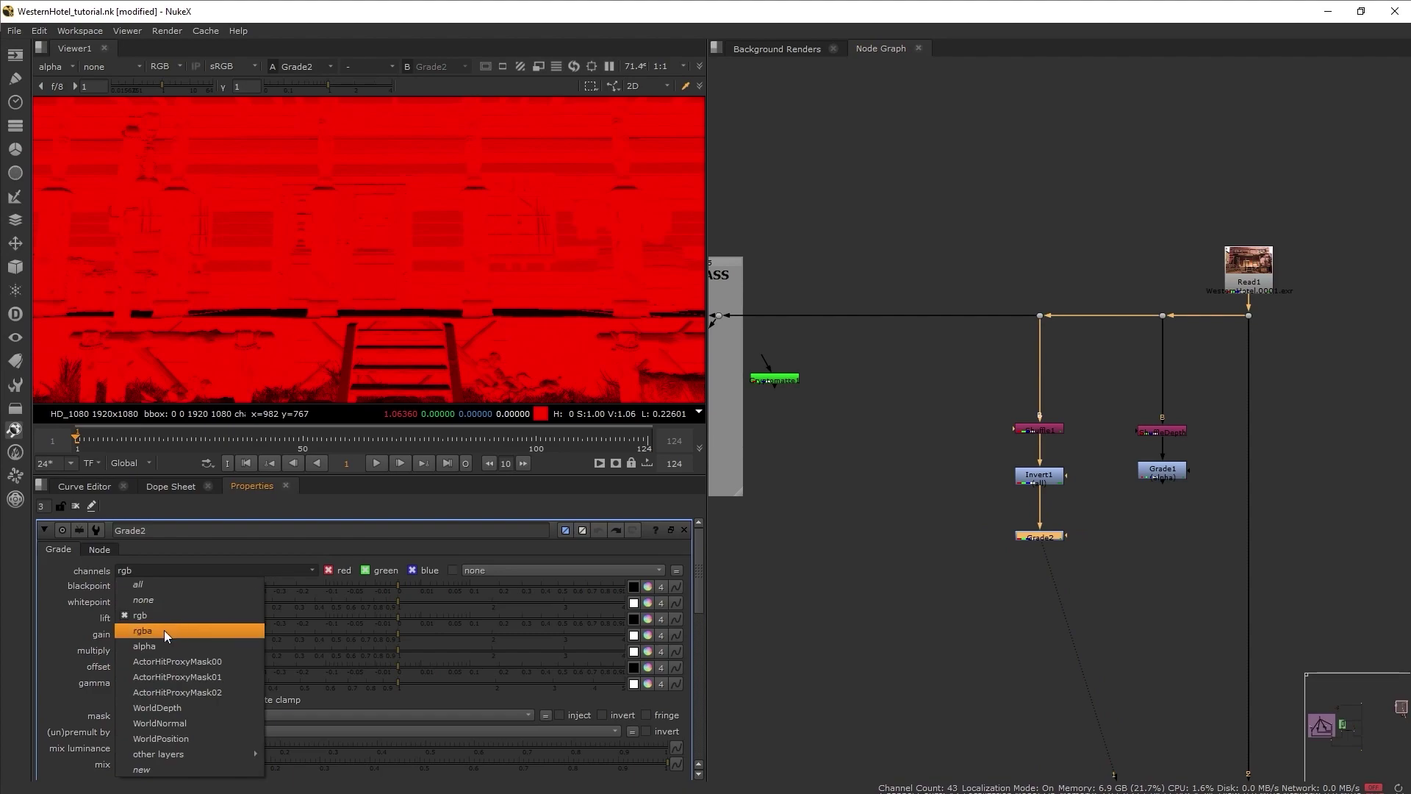
{"action": "left_click", "coordinate": [165, 630]}
{"action": "left_click_drag", "start_coordinate": [487, 579], "coordinate": [517, 579]}
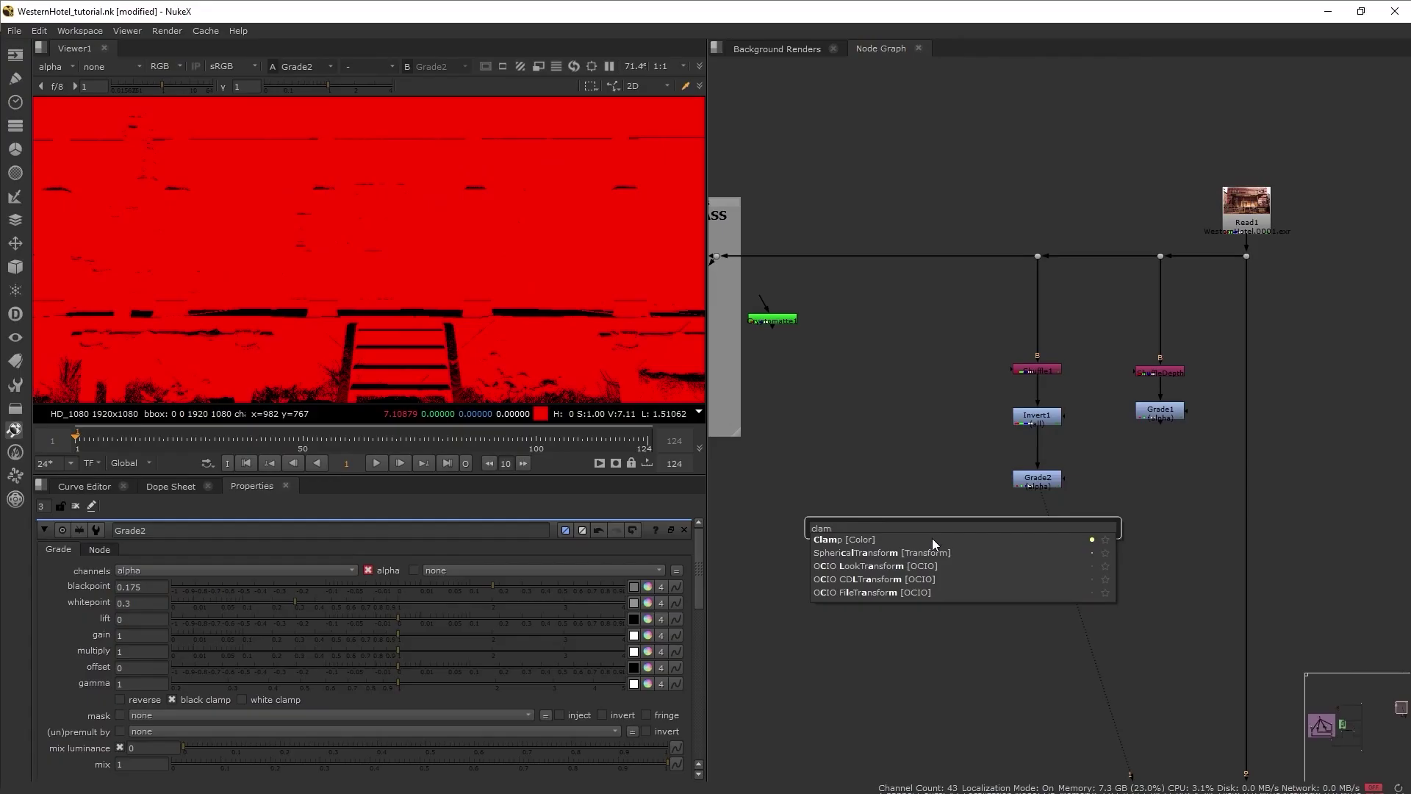
- Add Clamp and Roto nodes below Grade2, and draw a closed Bezier over the hotel wall just above the porch floor
{"action": "left_click", "coordinate": [932, 540]}
{"action": "left_click_drag", "start_coordinate": [972, 541], "coordinate": [1037, 533]}
{"action": "key", "text": "o"}
{"action": "left_click_drag", "start_coordinate": [972, 593], "coordinate": [1039, 582]}
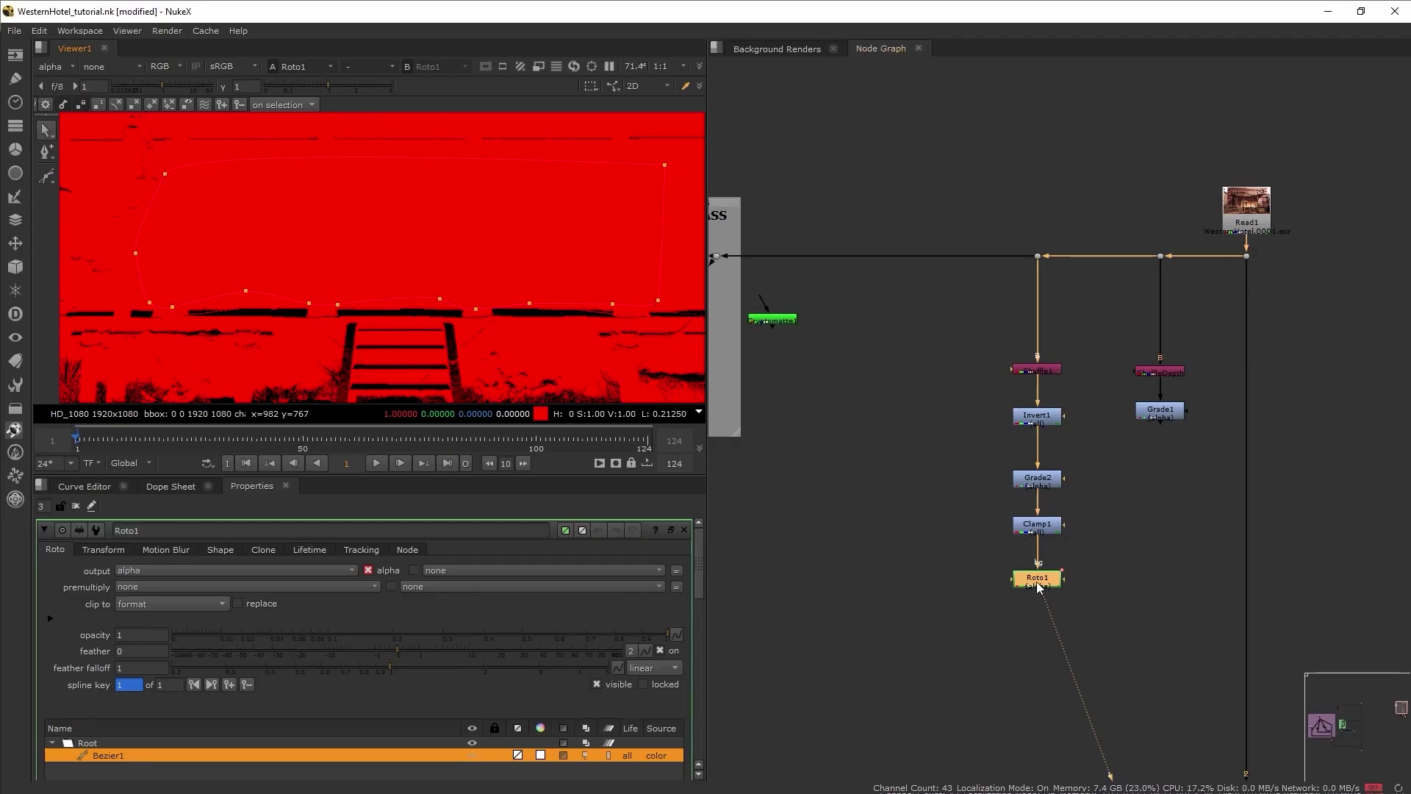
- Merge Grade1 as the A input over Roto1 with a new Merge node, and set its operation to mask
{"action": "left_click", "coordinate": [1016, 619]}
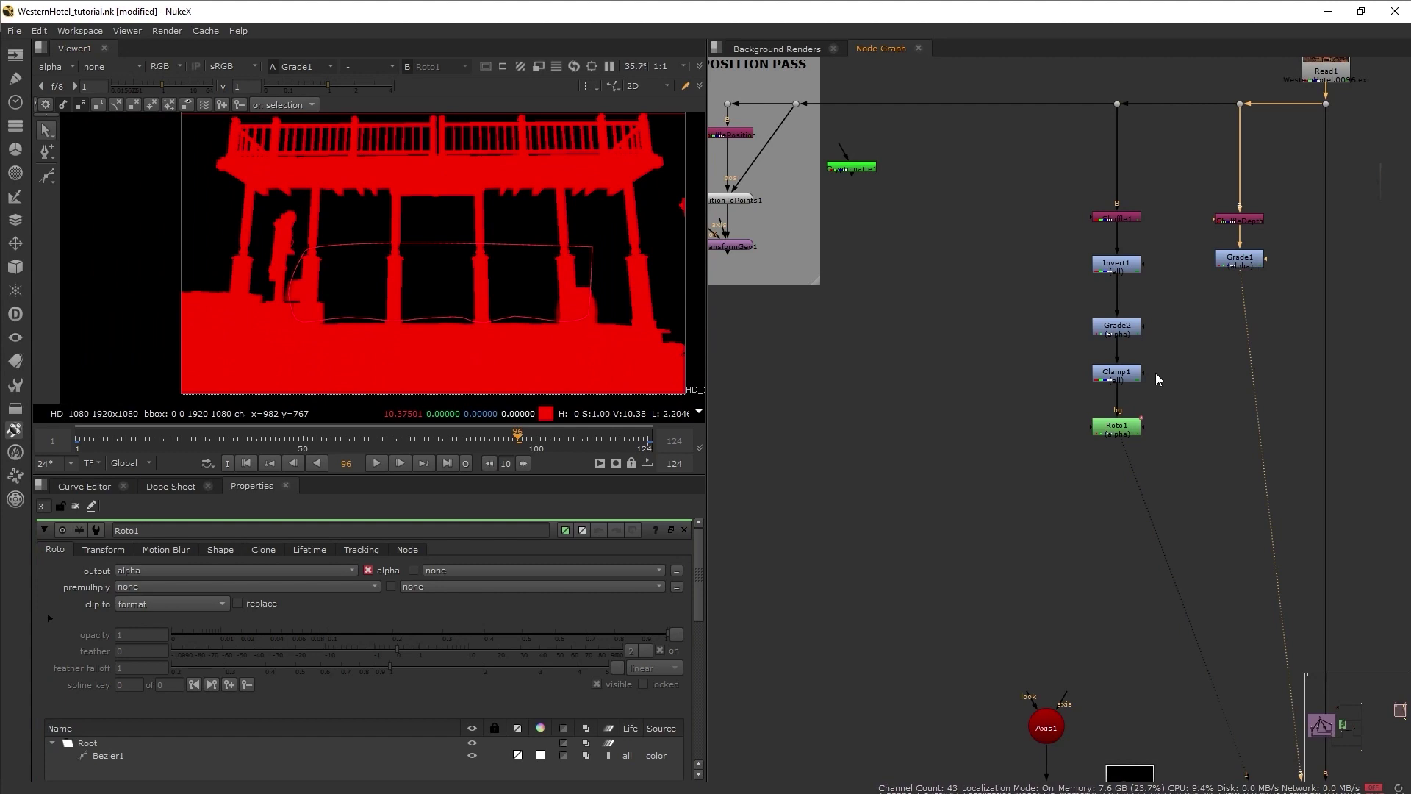
{"action": "key", "text": "1"}
{"action": "key", "text": "m"}
{"action": "left_click_drag", "start_coordinate": [1082, 495], "coordinate": [1238, 262]}
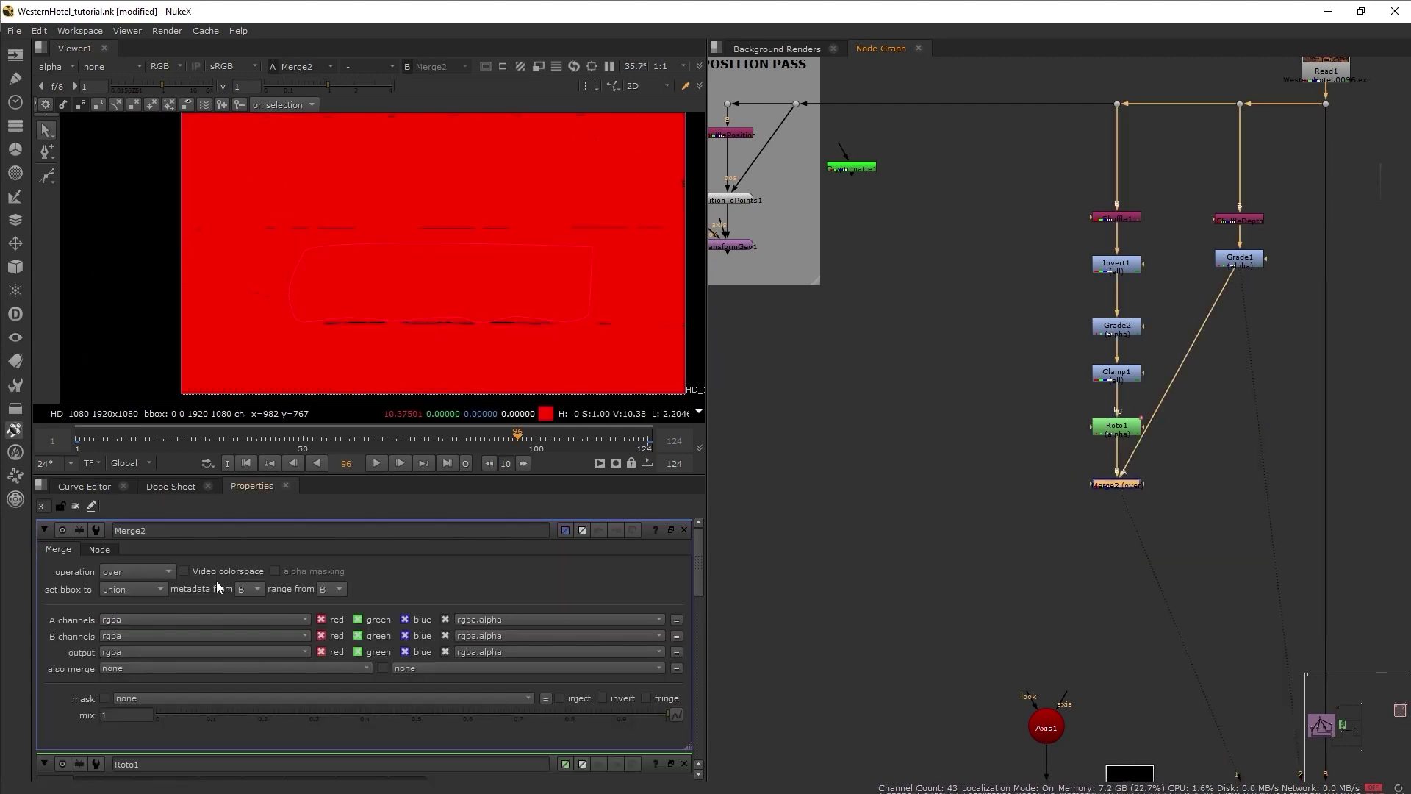
{"action": "left_click", "coordinate": [138, 571]}
{"action": "left_click", "coordinate": [122, 463]}
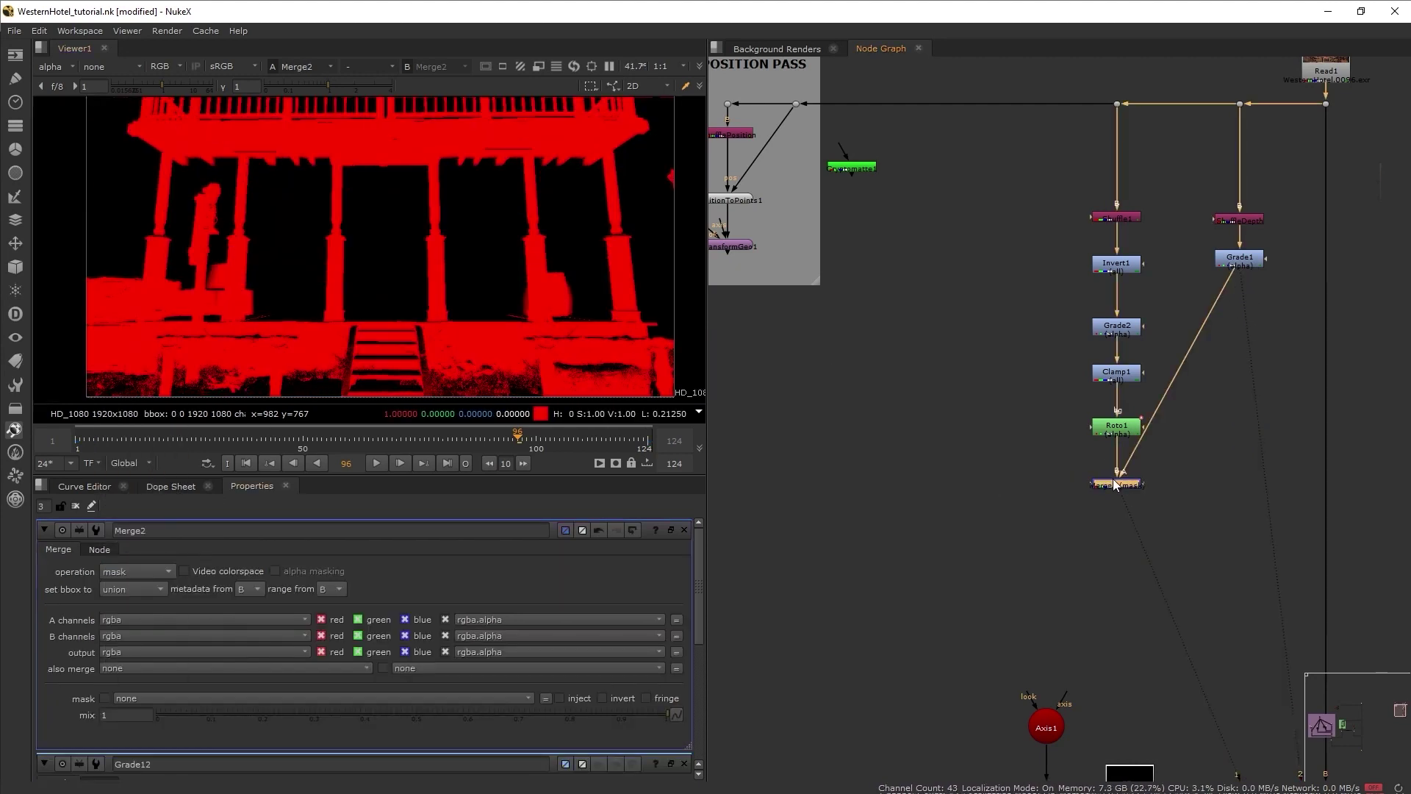
- Review the Grade1 depth matte in the Viewer, and return to the Merge1 fire composite in rgba
{"action": "left_click", "coordinate": [1247, 261]}
{"action": "key", "text": "1"}
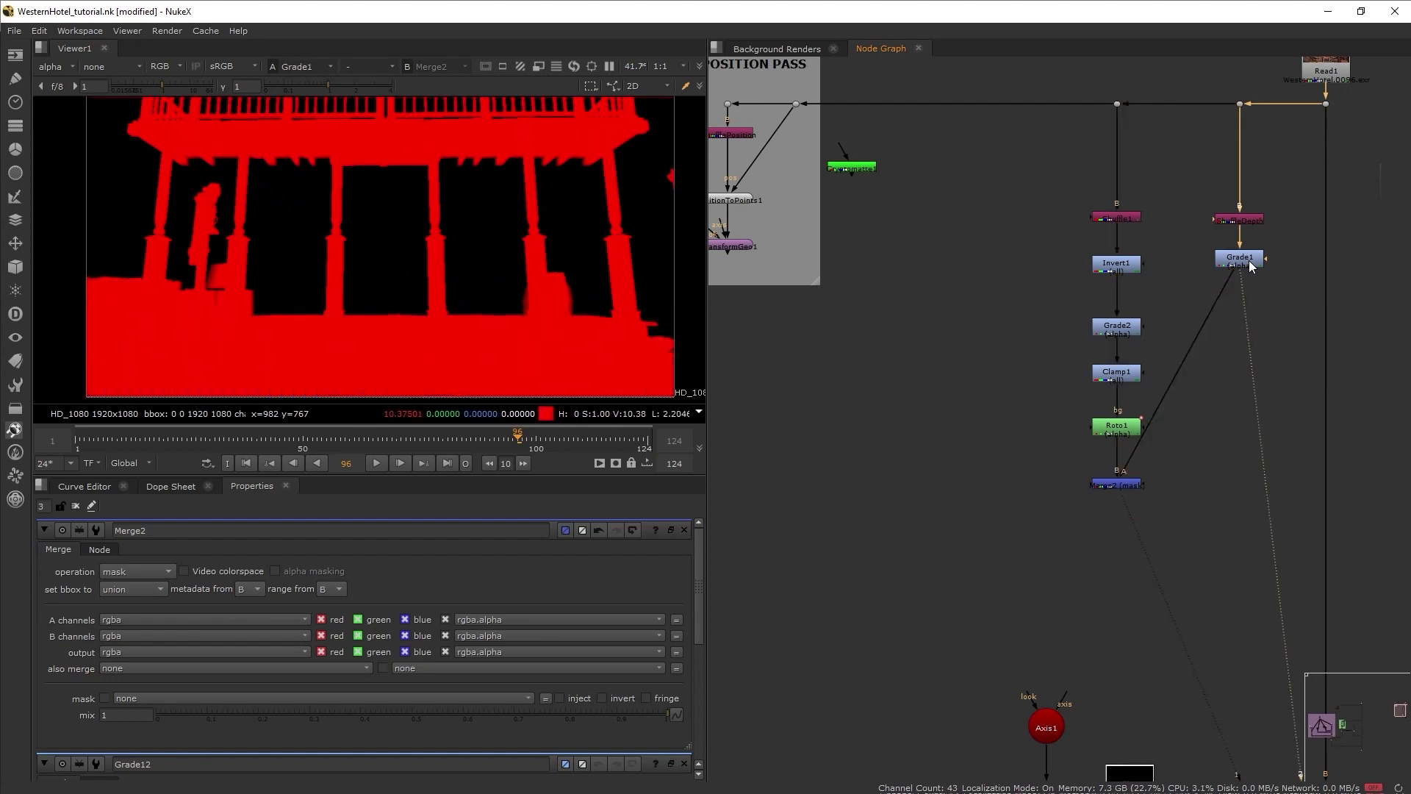
{"action": "middle_click_drag", "start_coordinate": [1249, 266], "coordinate": [1200, 199]}
{"action": "scroll", "coordinate": [1200, 199], "scroll_direction": "down", "scroll_amount": 2}
{"action": "left_click", "coordinate": [1256, 652]}
{"action": "key", "text": "1"}
{"action": "left_click", "coordinate": [54, 66]}
{"action": "left_click", "coordinate": [64, 114]}
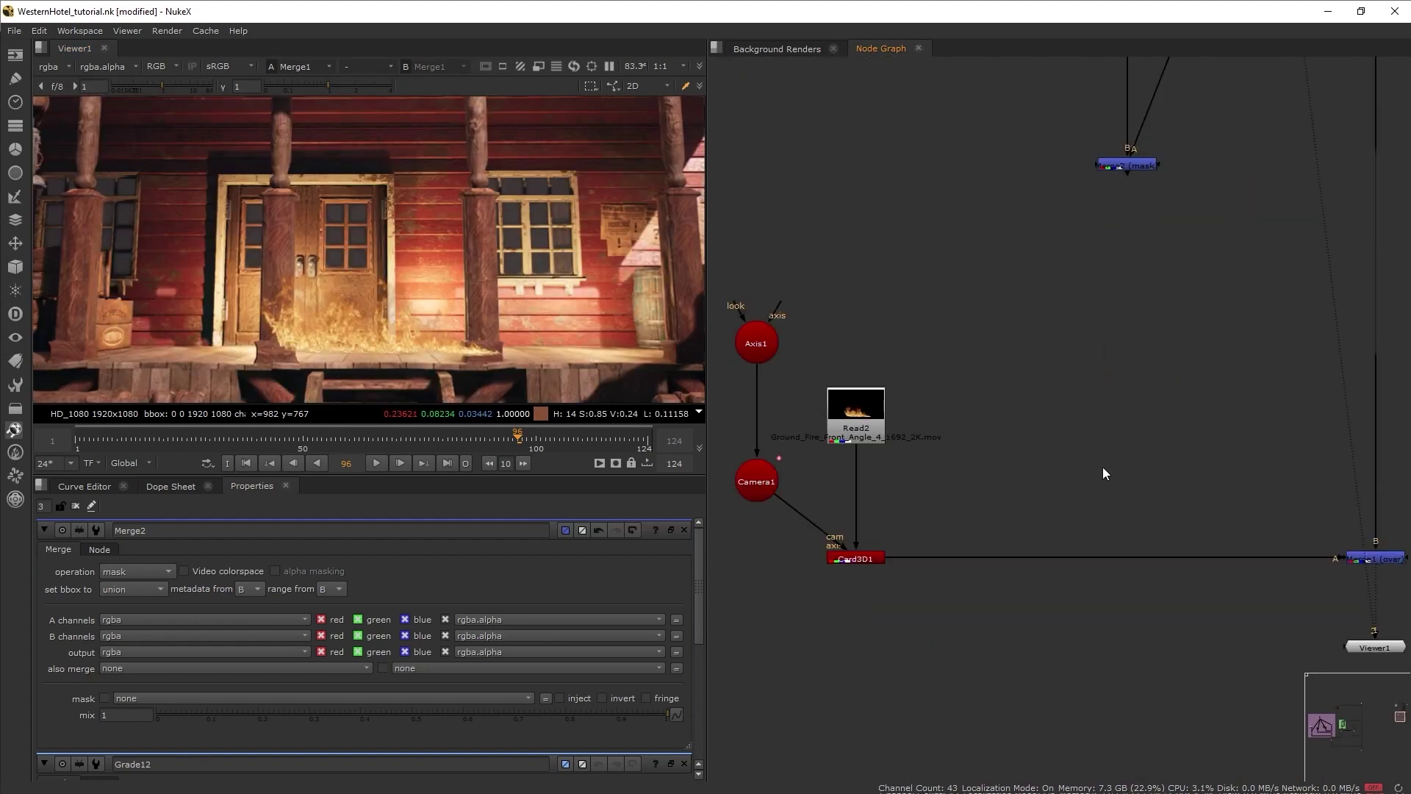
- Insert a new Merge node between Card3D1 and Merge1, connect its A input to Merge2, and set its operation to stencil
{"action": "key", "text": "m"}
{"action": "left_click_drag", "start_coordinate": [1101, 506], "coordinate": [1121, 167]}
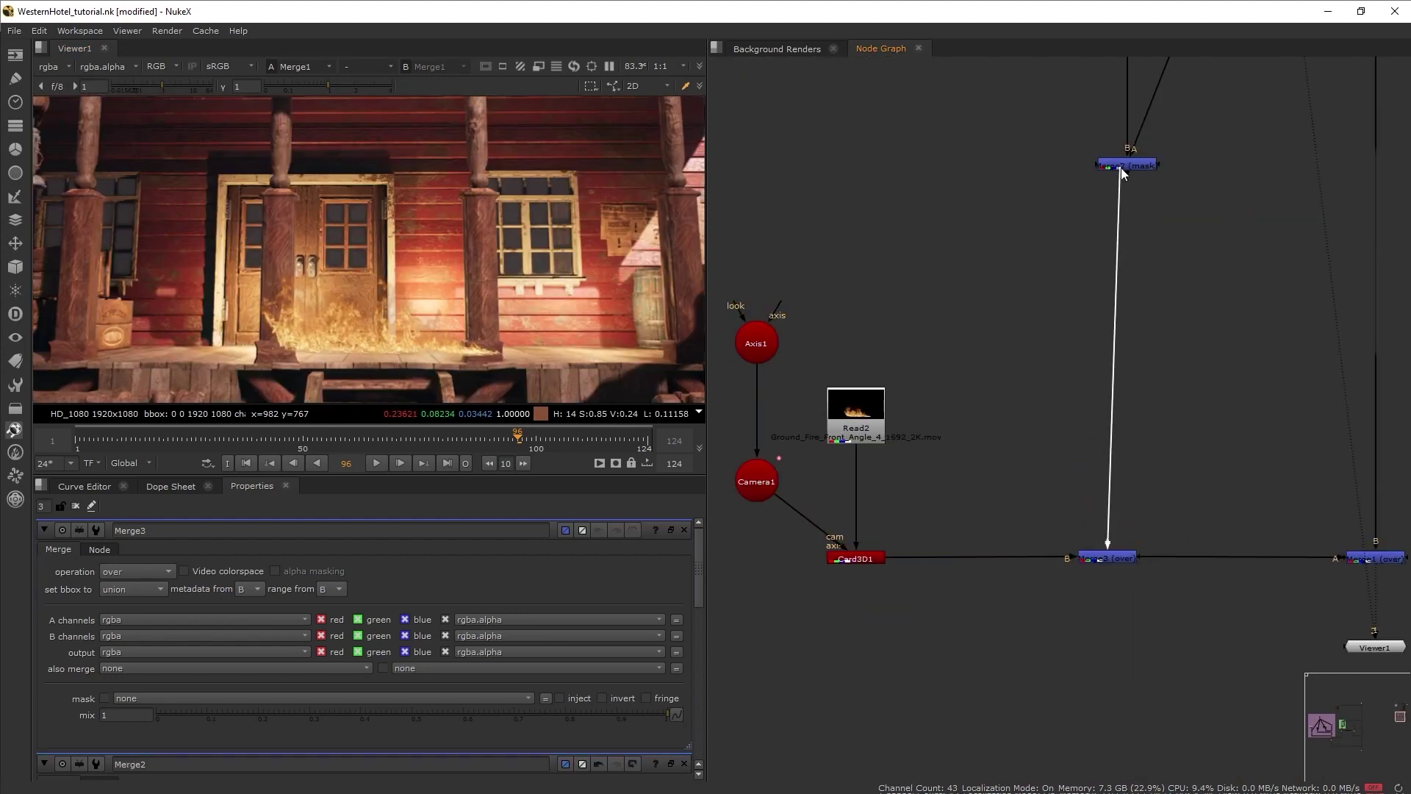
{"action": "left_click", "coordinate": [118, 572]}
{"action": "left_click", "coordinate": [126, 652]}
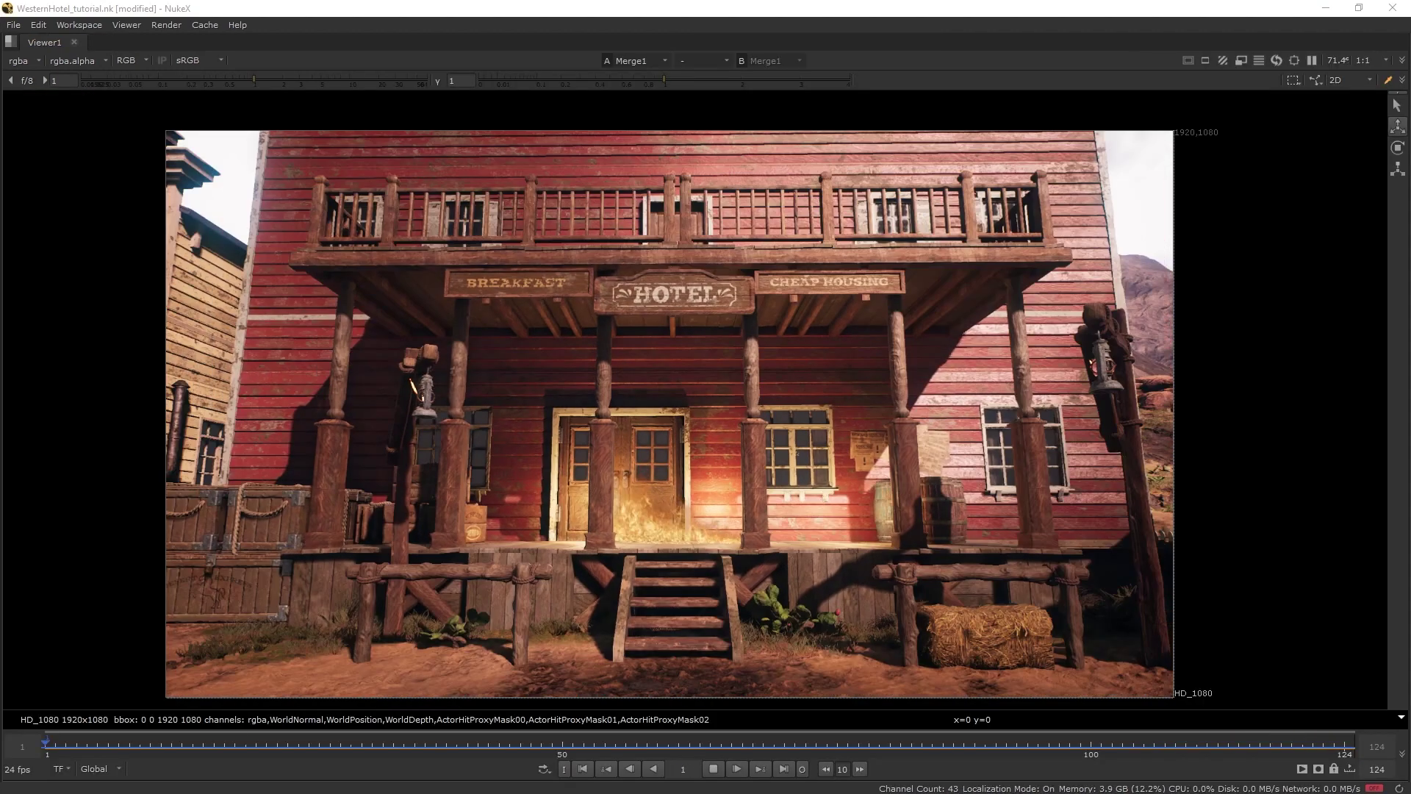
{"action": "key", "text": "l"}
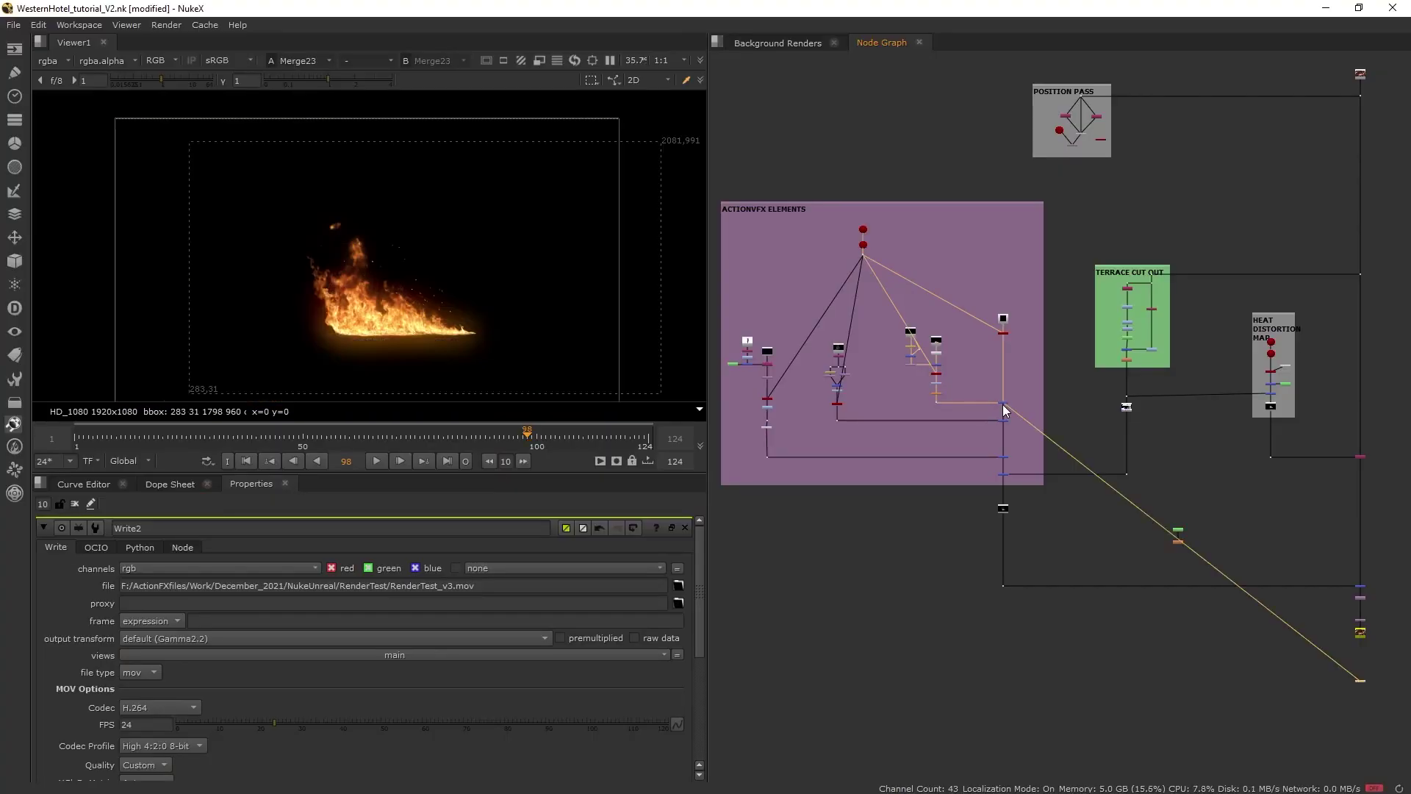
- Review the finished script in the Viewer stage by stage, from the fire and smoke merges through the terrace cutout to the final IDistort composite
{"action": "left_click", "coordinate": [1004, 457]}
{"action": "key", "text": "1"}
{"action": "left_click", "coordinate": [1006, 476]}
{"action": "key", "text": "1"}
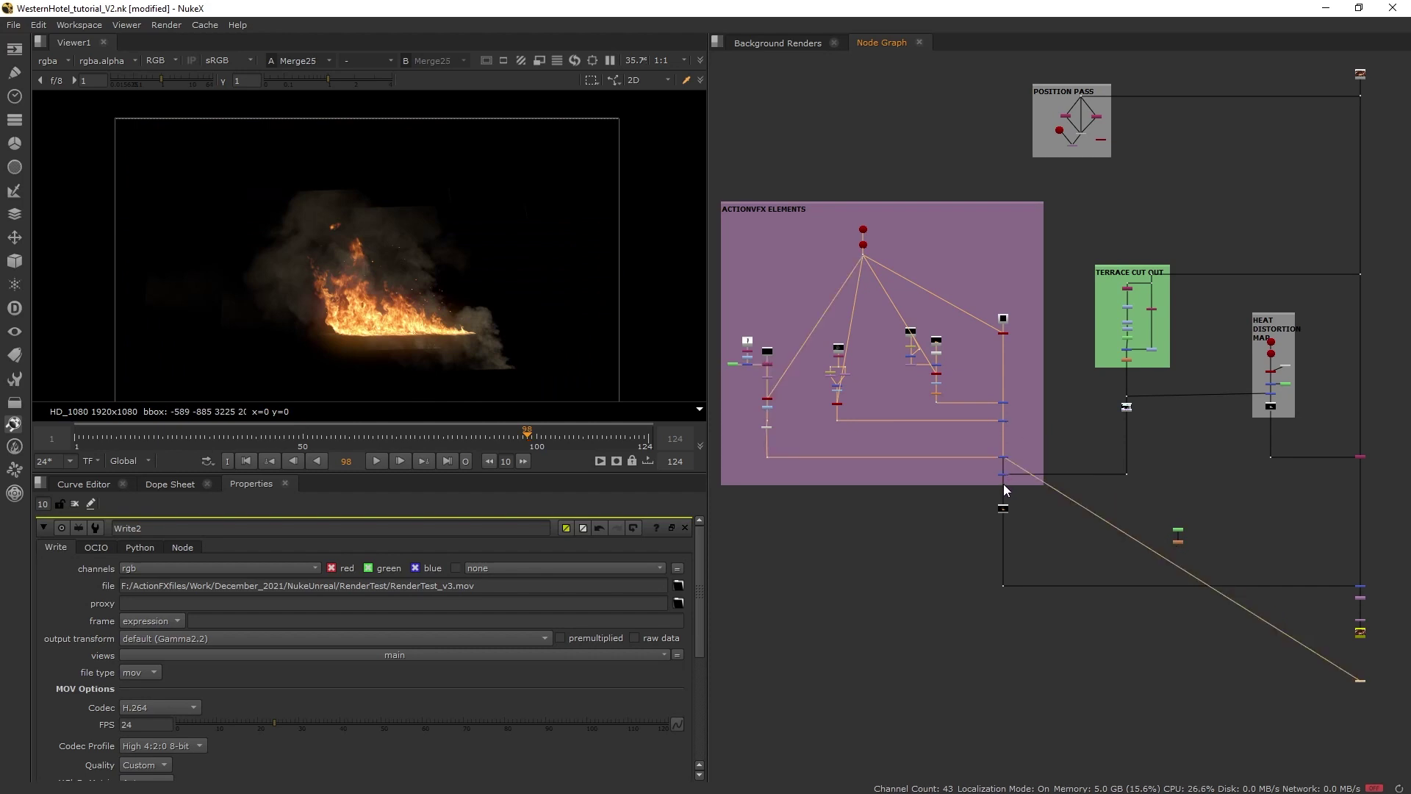
{"action": "left_click", "coordinate": [1003, 474]}
{"action": "key", "text": "1"}
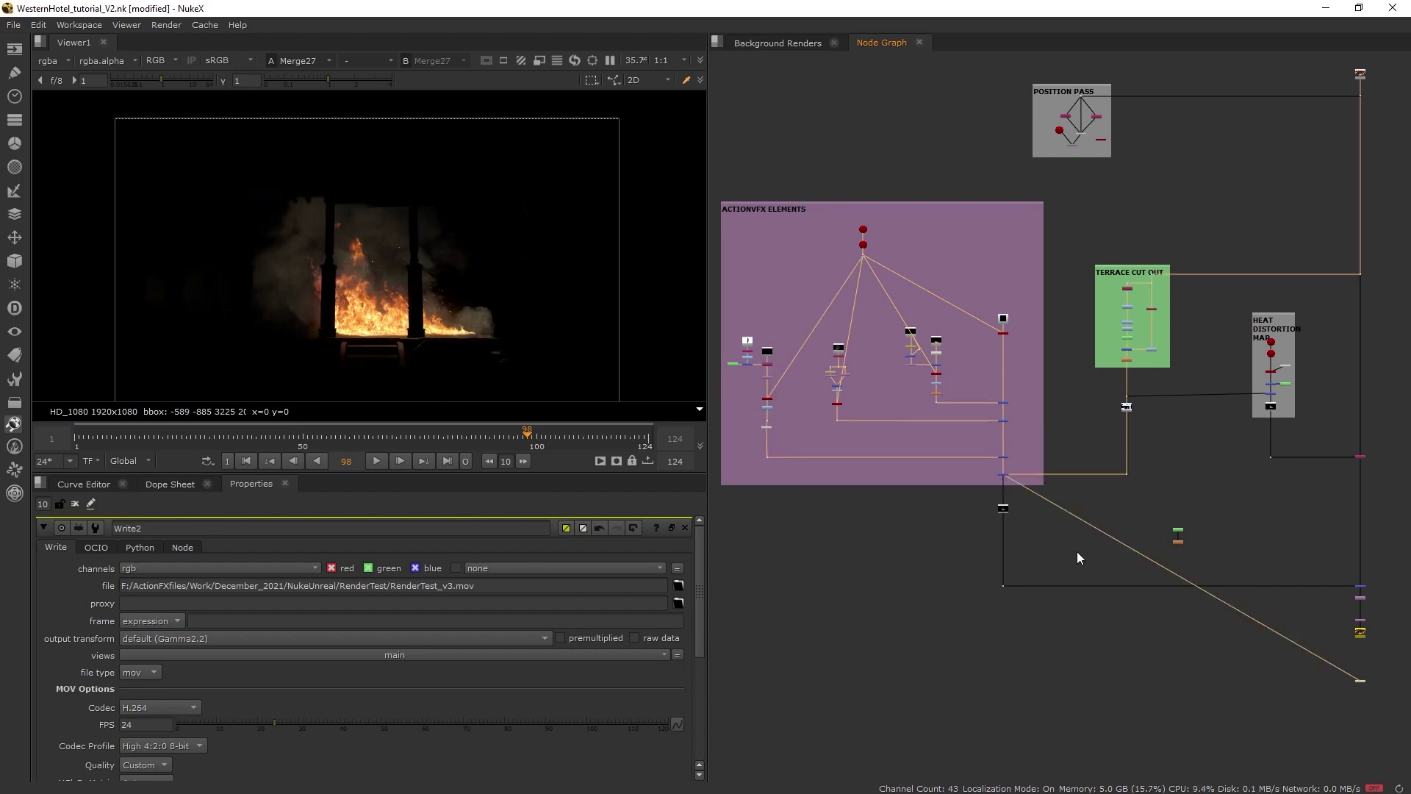
{"action": "left_click", "coordinate": [1359, 599]}
{"action": "key", "text": "1"}
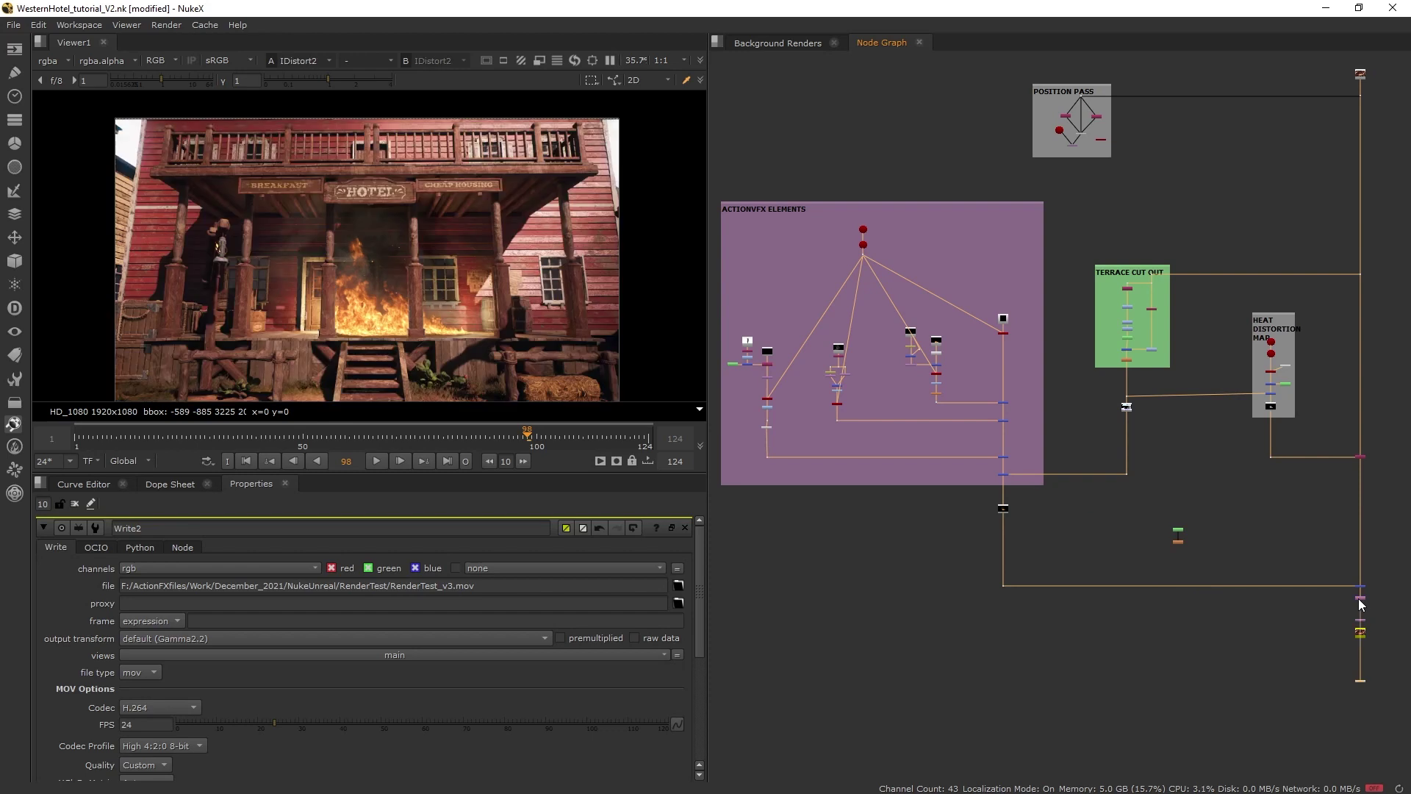
{"action": "left_click", "coordinate": [1360, 632]}
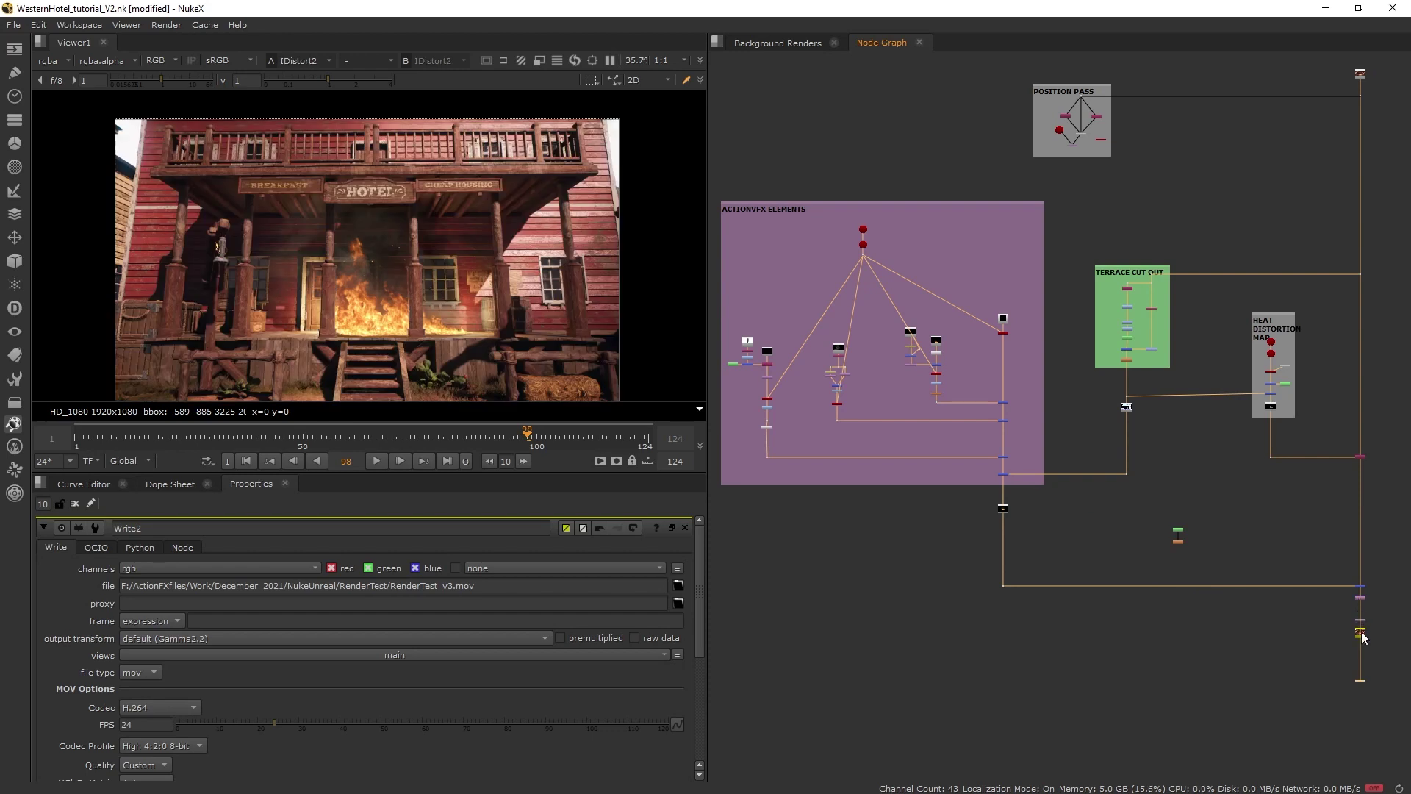